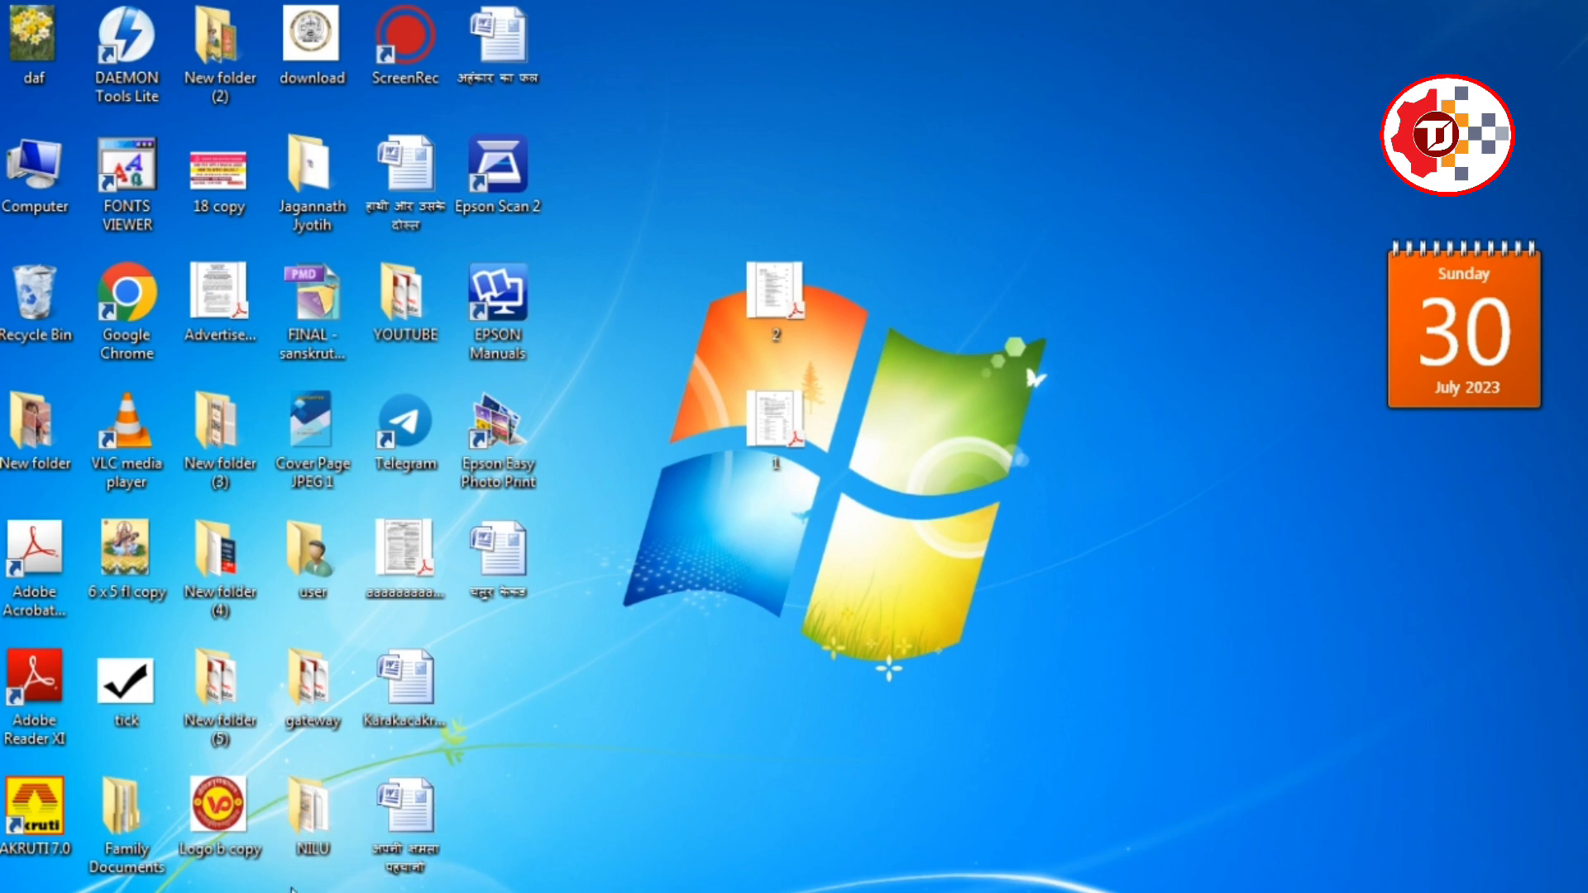
# Open Google Chrome, search for opsc and open the Odisha Public Service Commission website.
pyautogui.moveTo(273, 885)
pyautogui.click(273, 769)
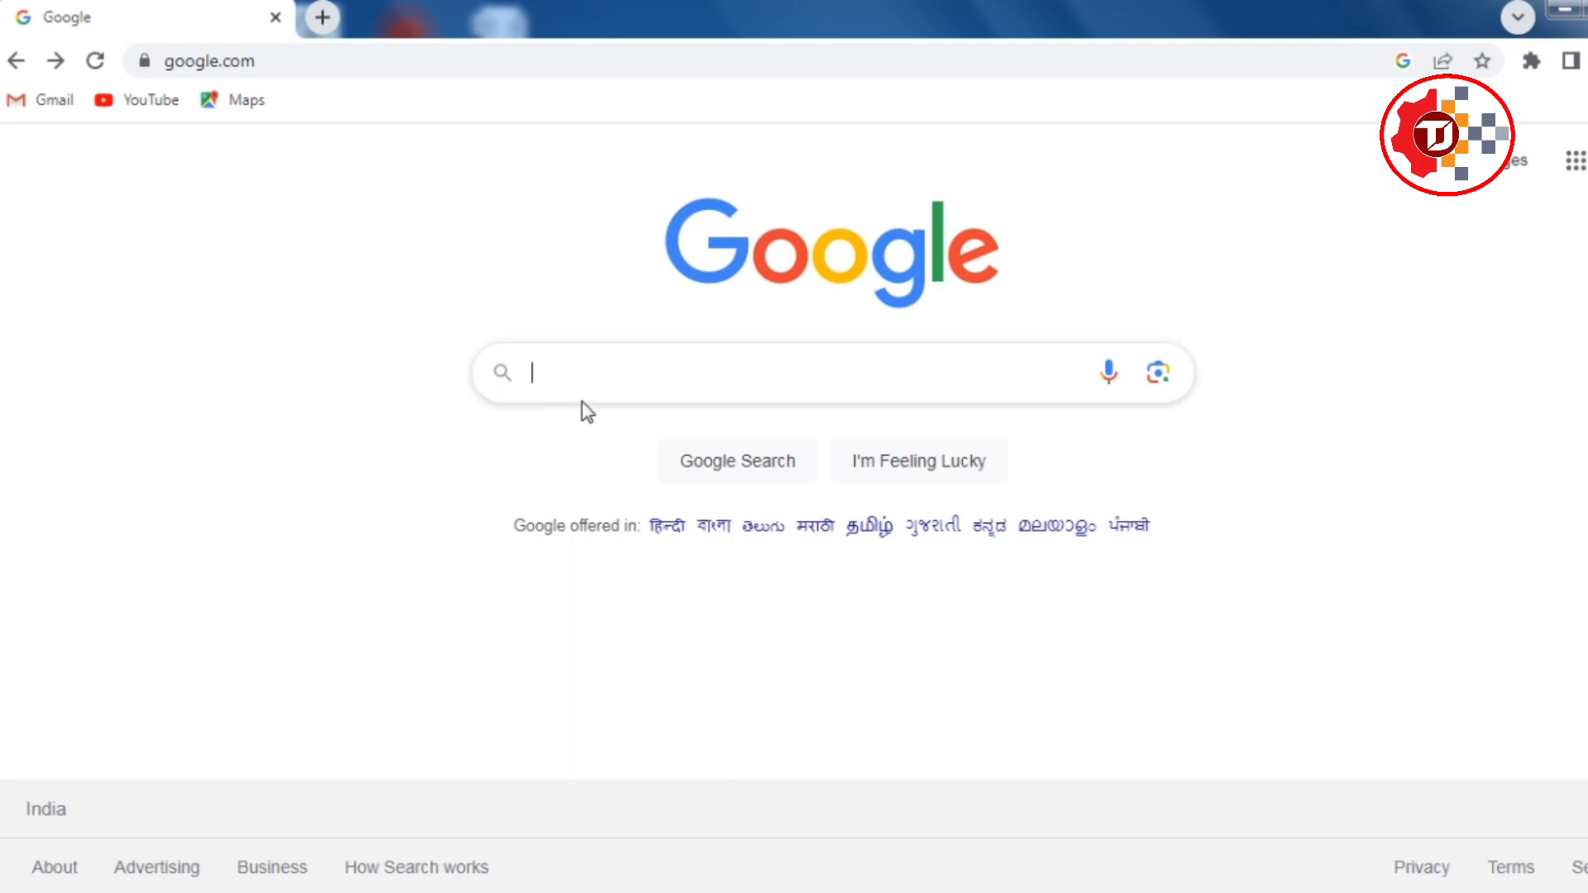
pyautogui.write('opsc')
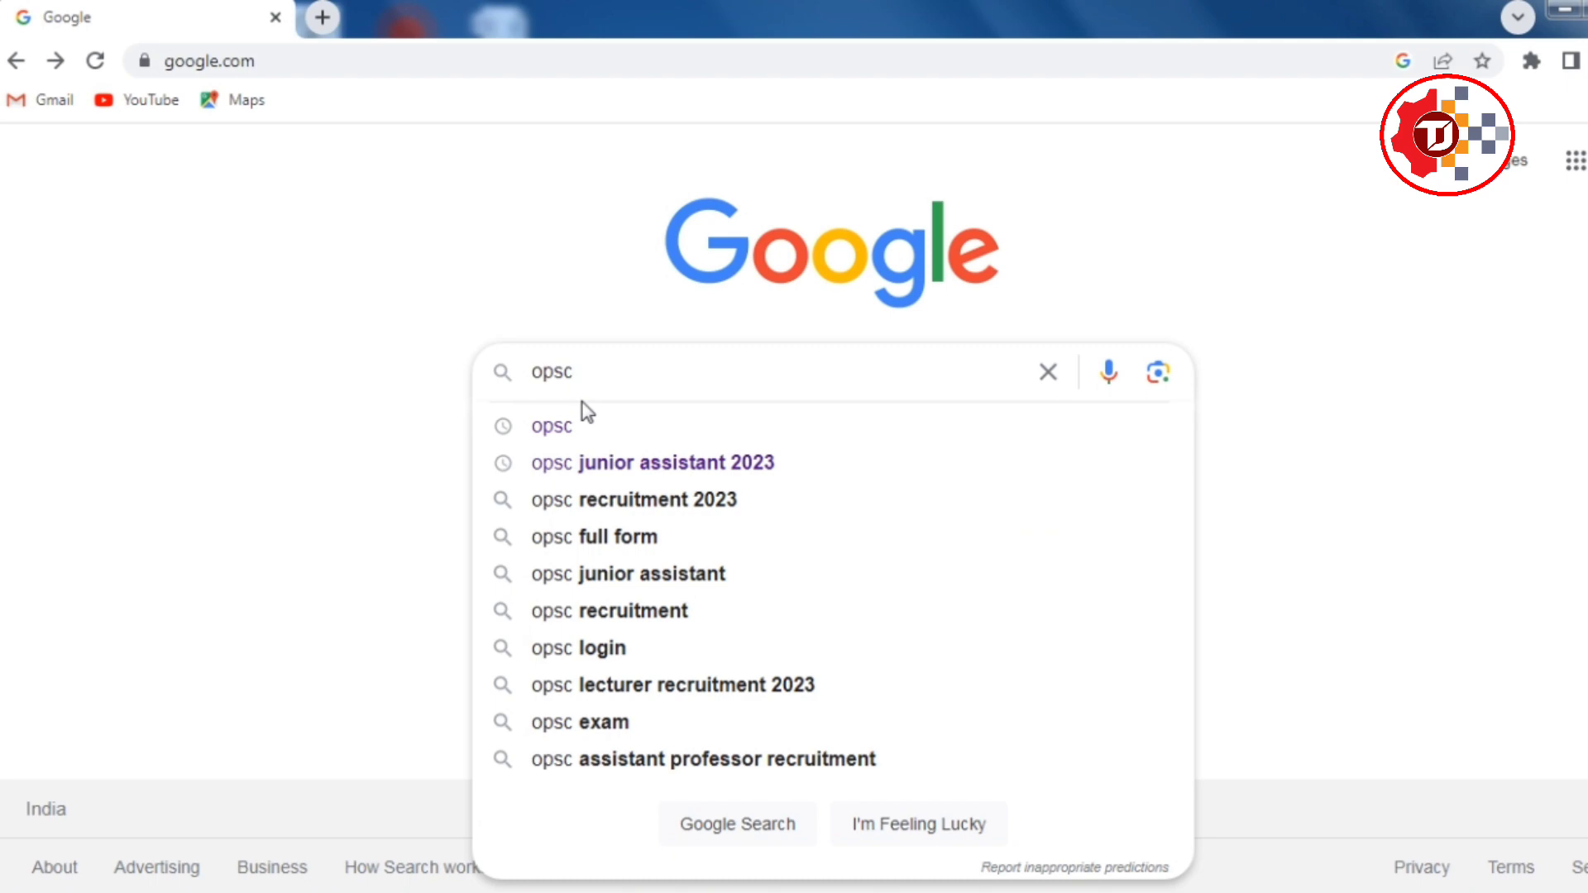
pyautogui.click(536, 427)
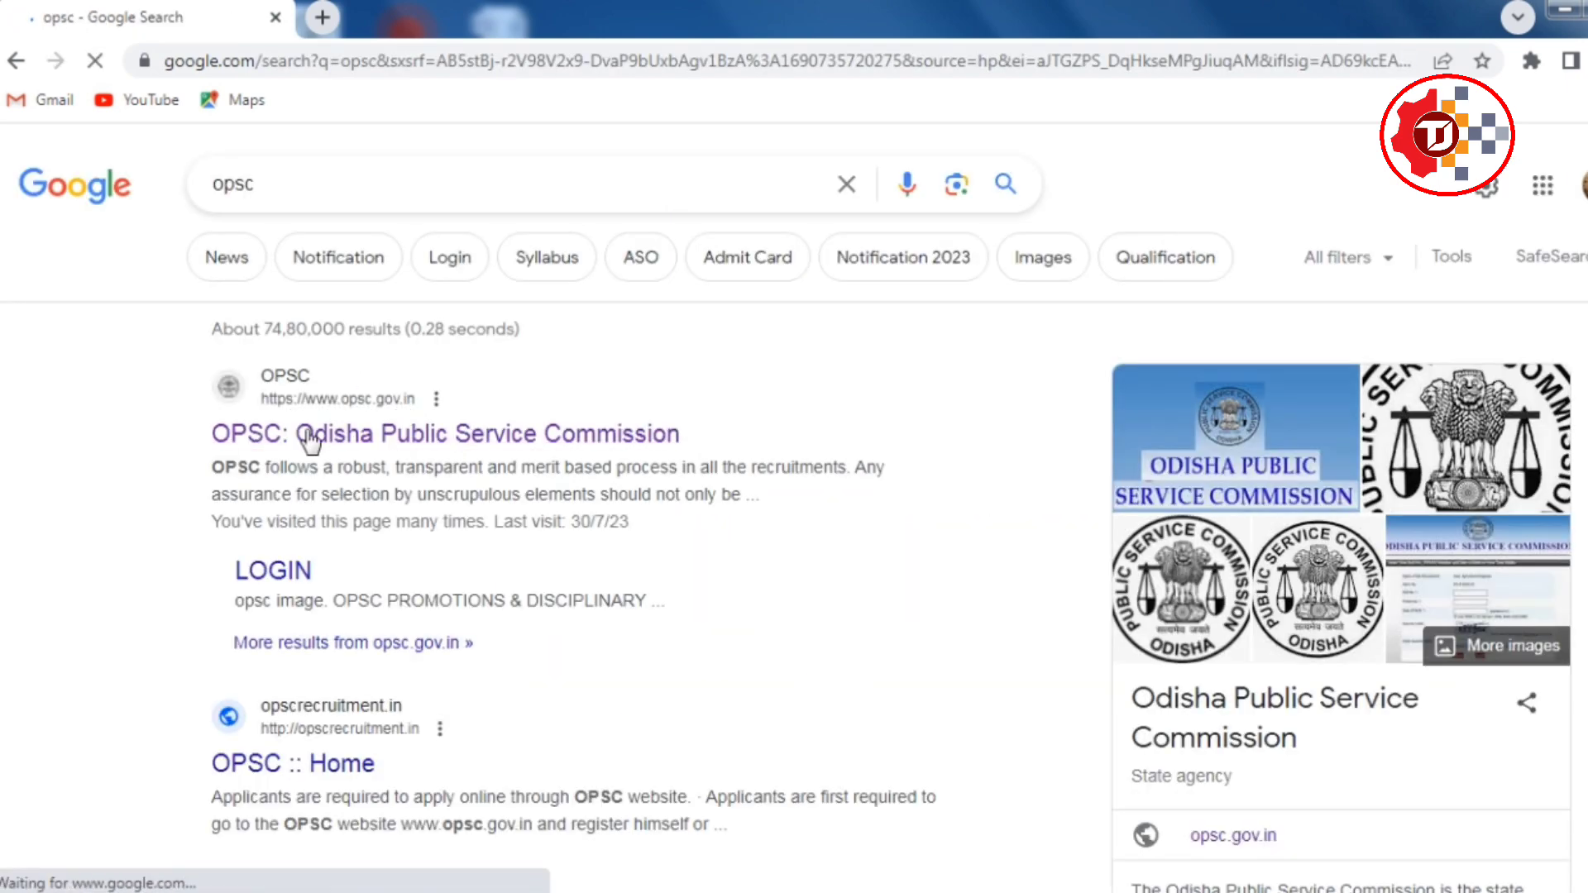
pyautogui.click(310, 441)
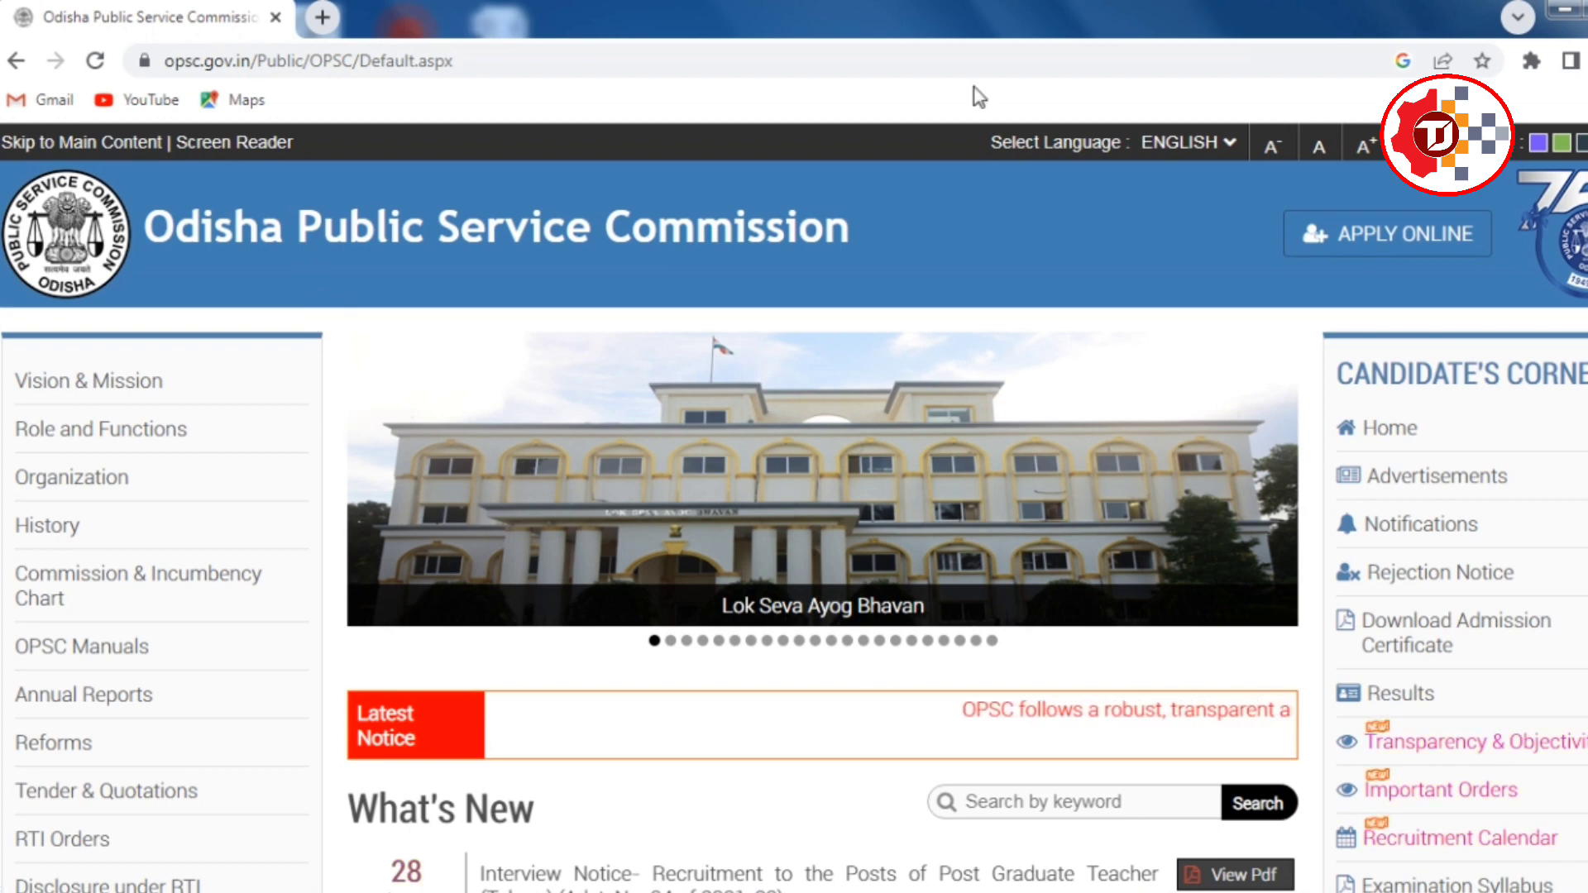
# Open the online application portal, read the instructions for filling up the application and acknowledge them.
pyautogui.click(1402, 258)
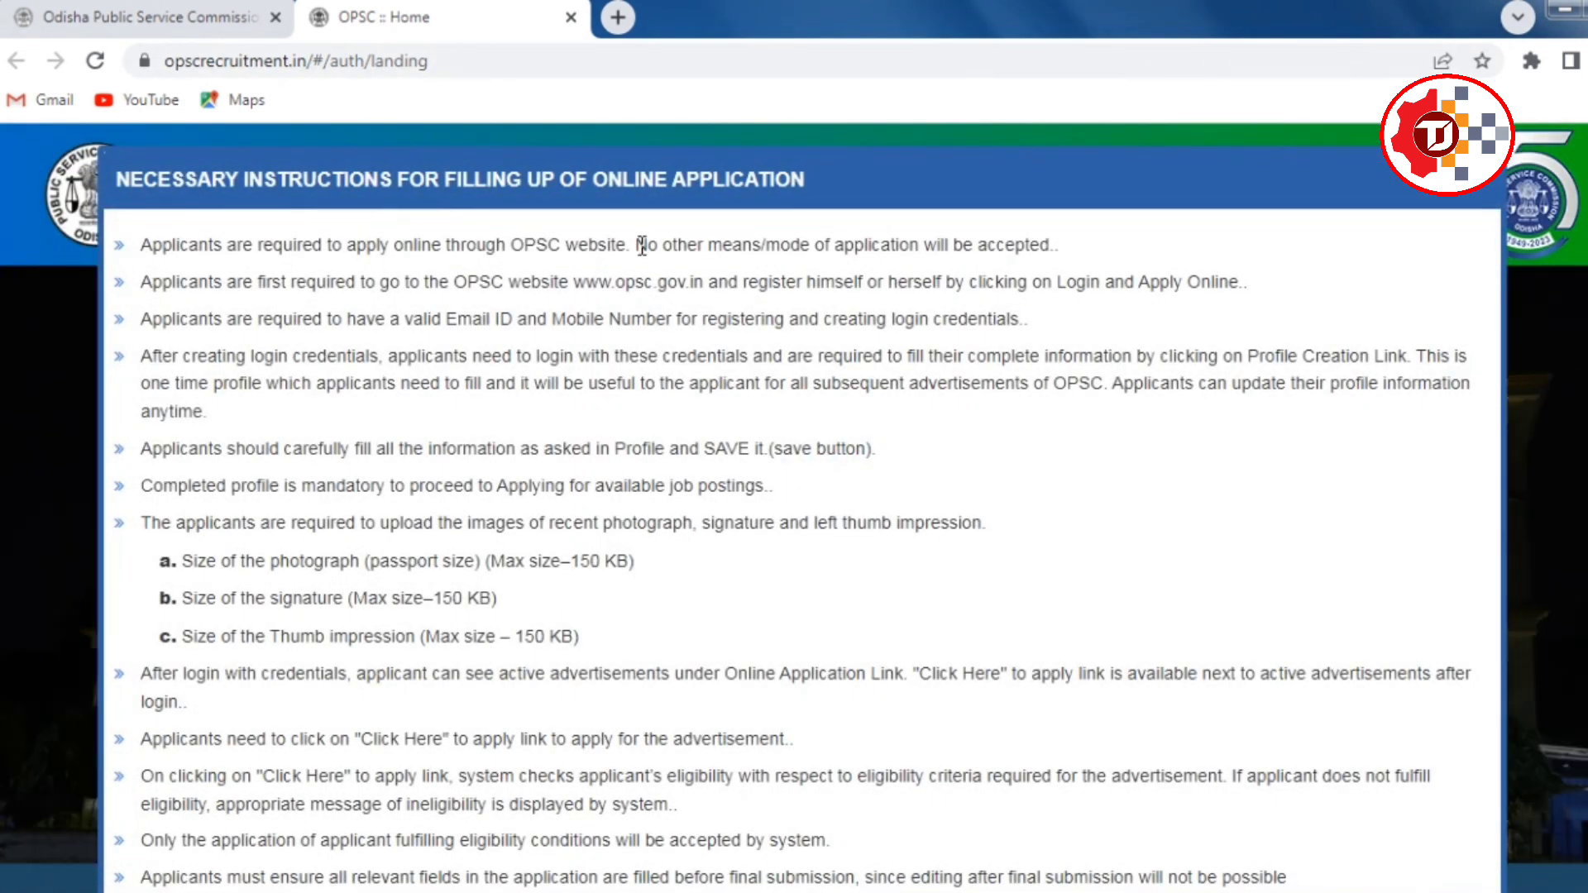
pyautogui.scroll(-3, 575, 446)
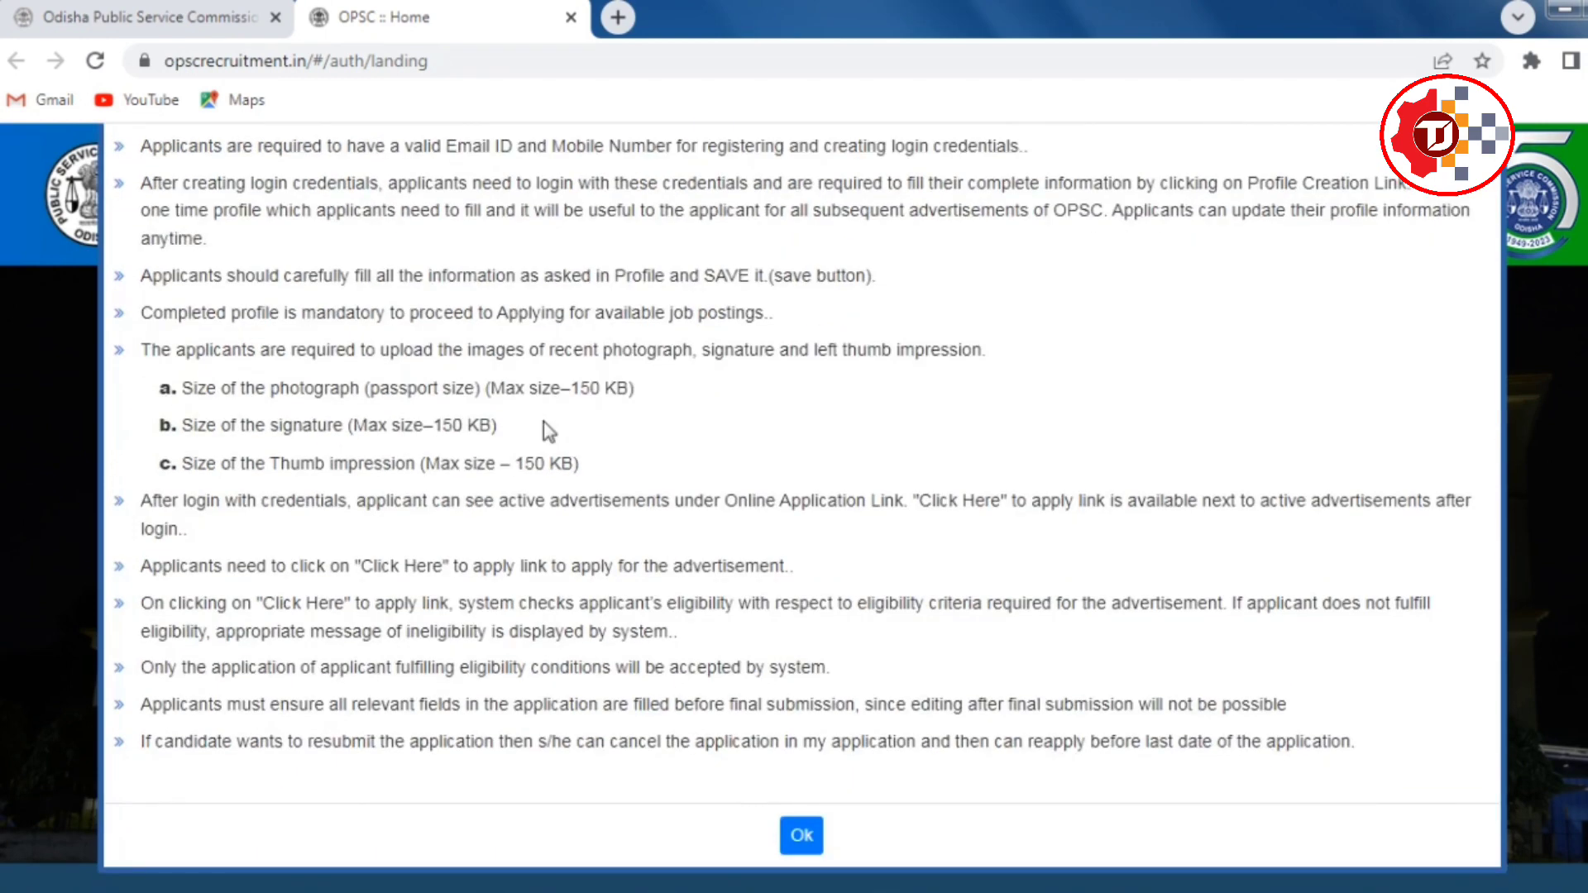
pyautogui.click(804, 837)
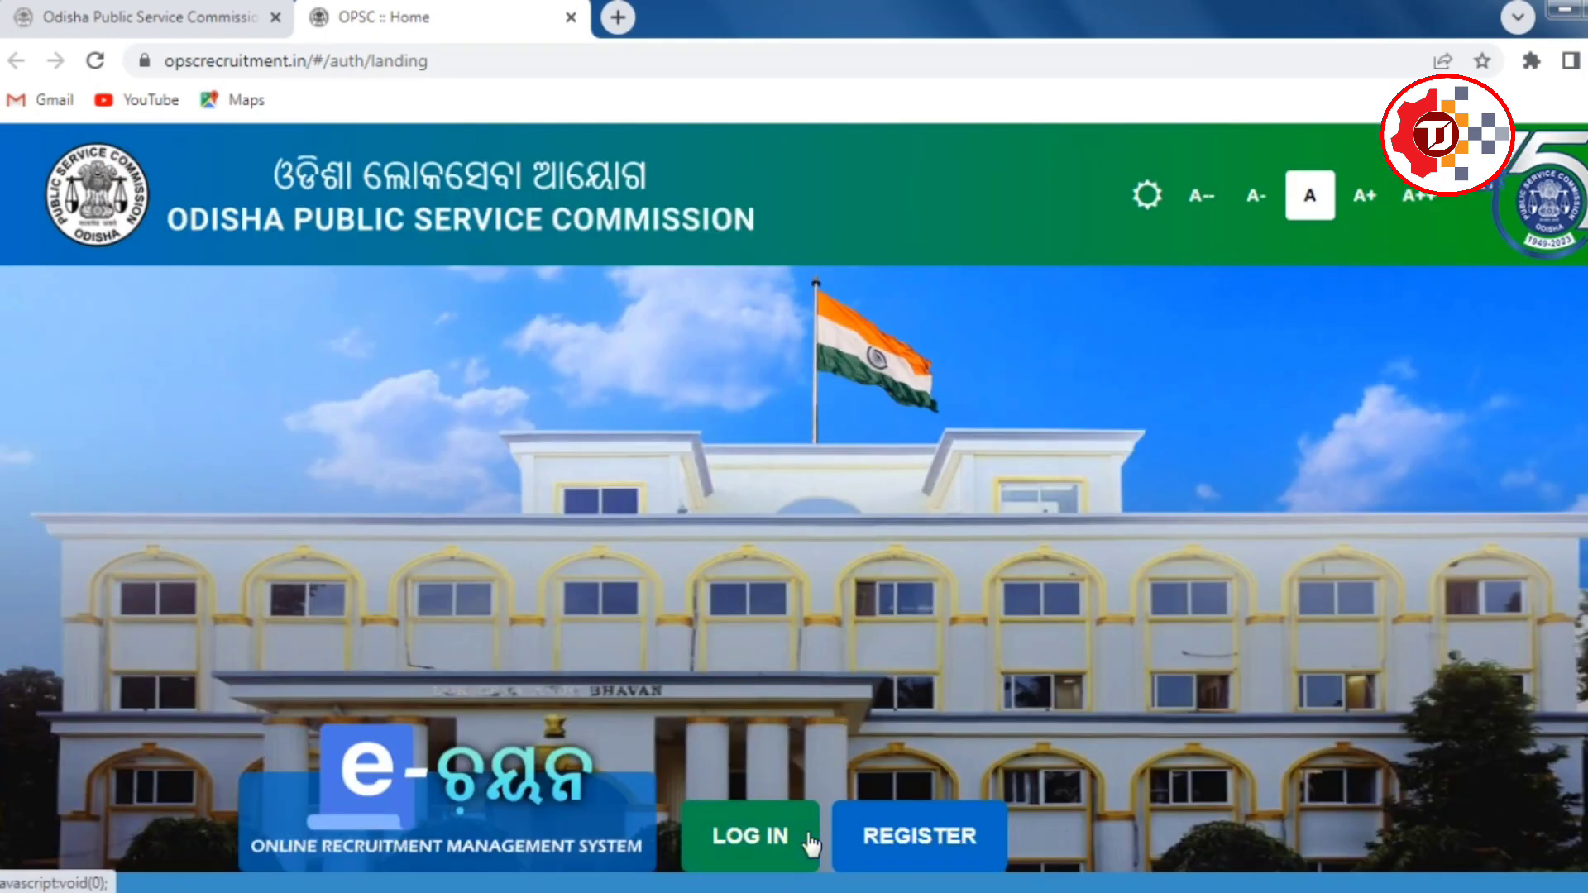
# Look through the recruitment portal's landing page and open the new account registration form.
pyautogui.scroll(-9, 751, 755)
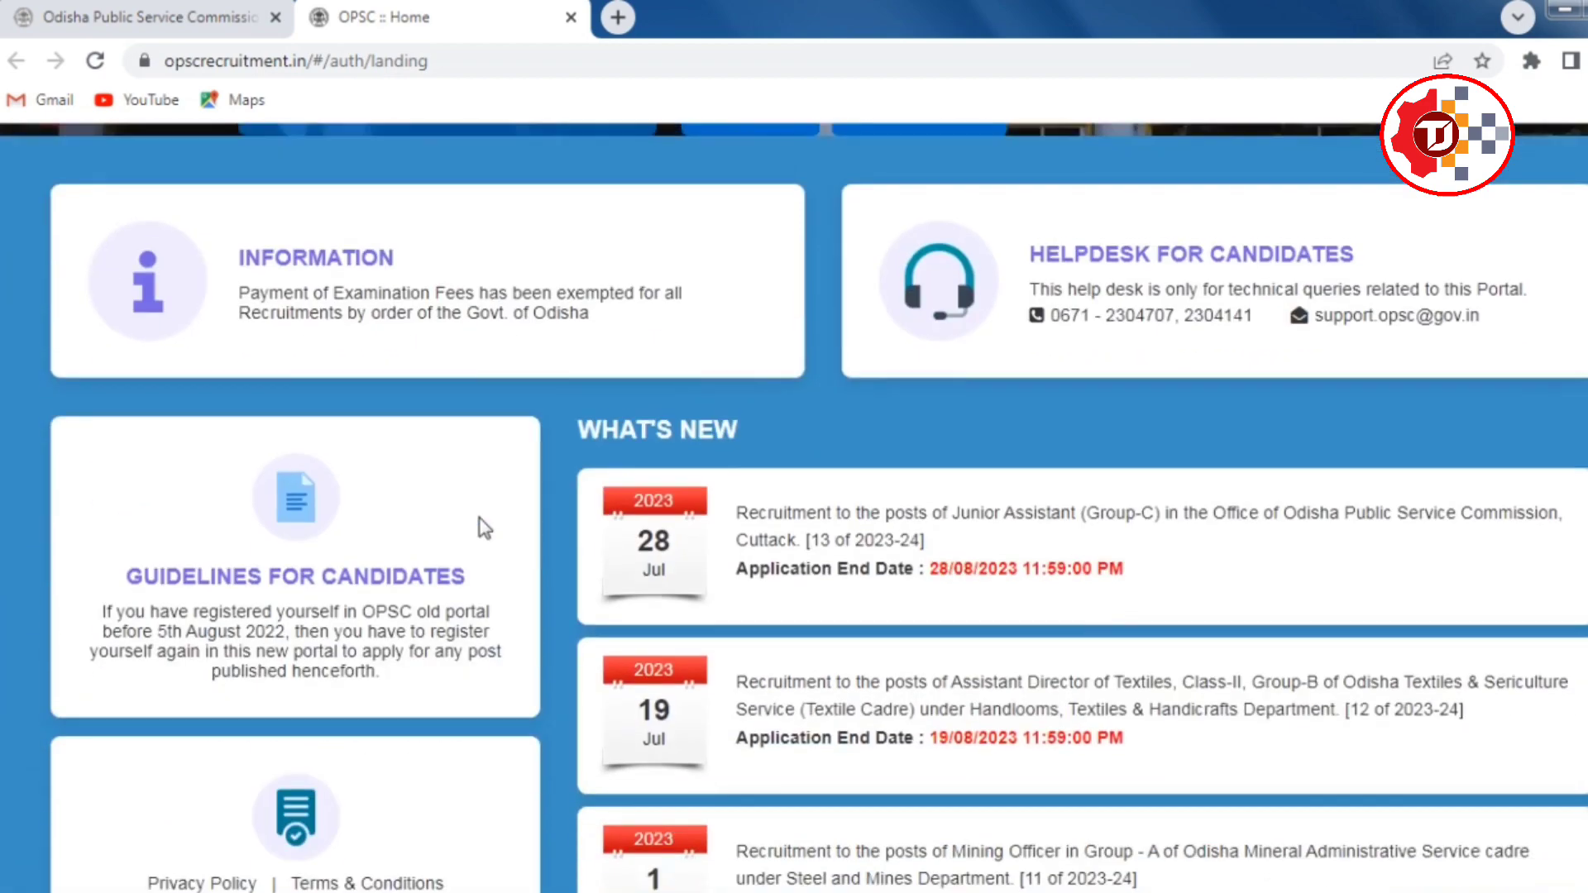
pyautogui.scroll(2, 483, 527)
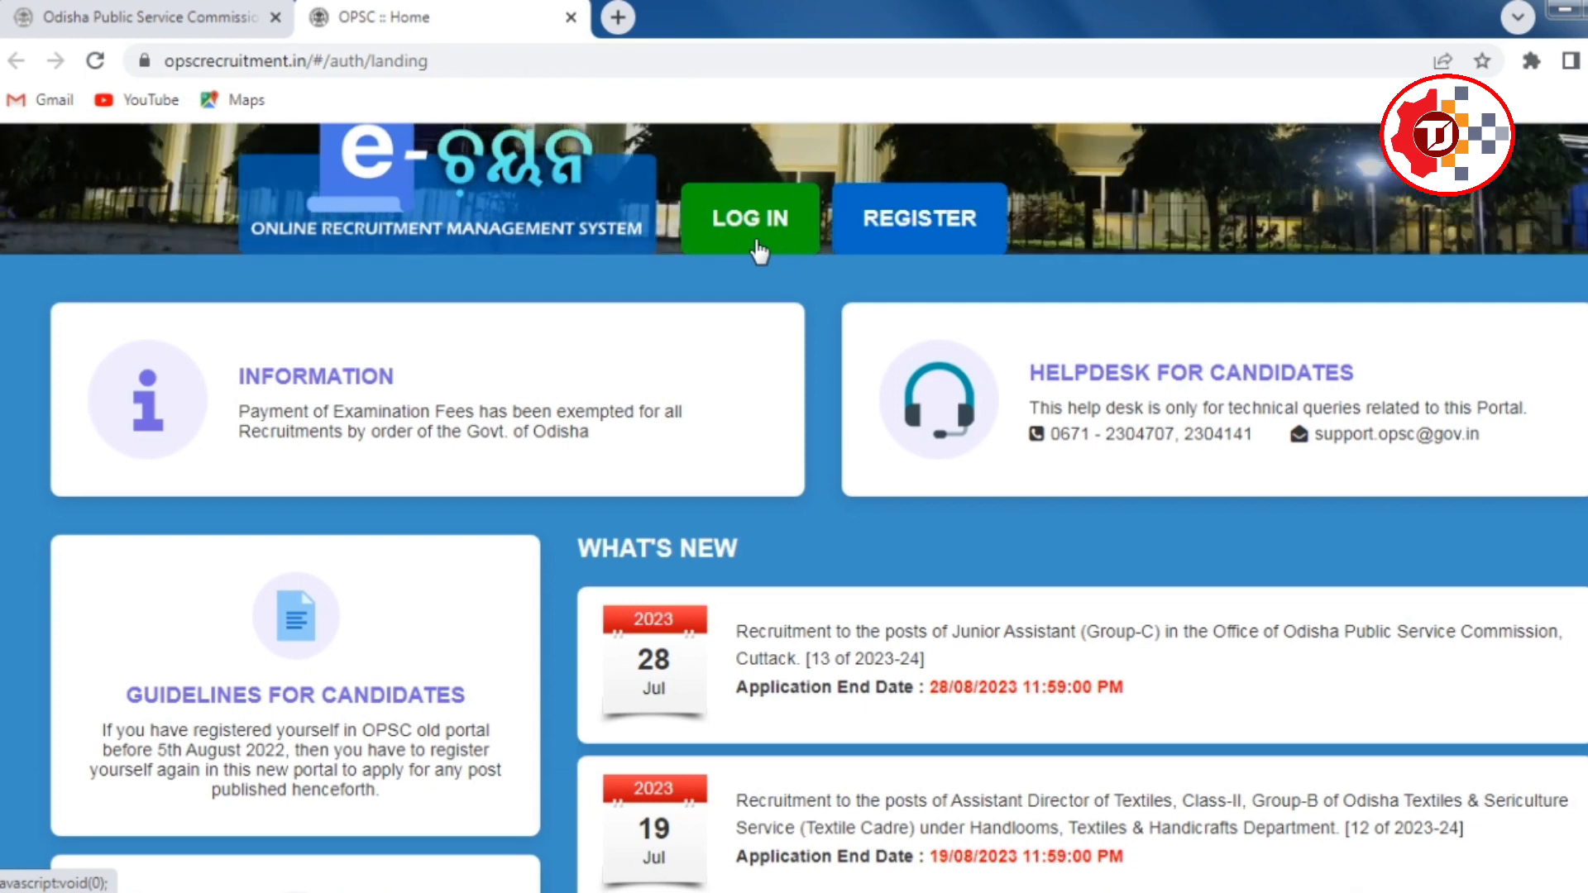
pyautogui.click(926, 235)
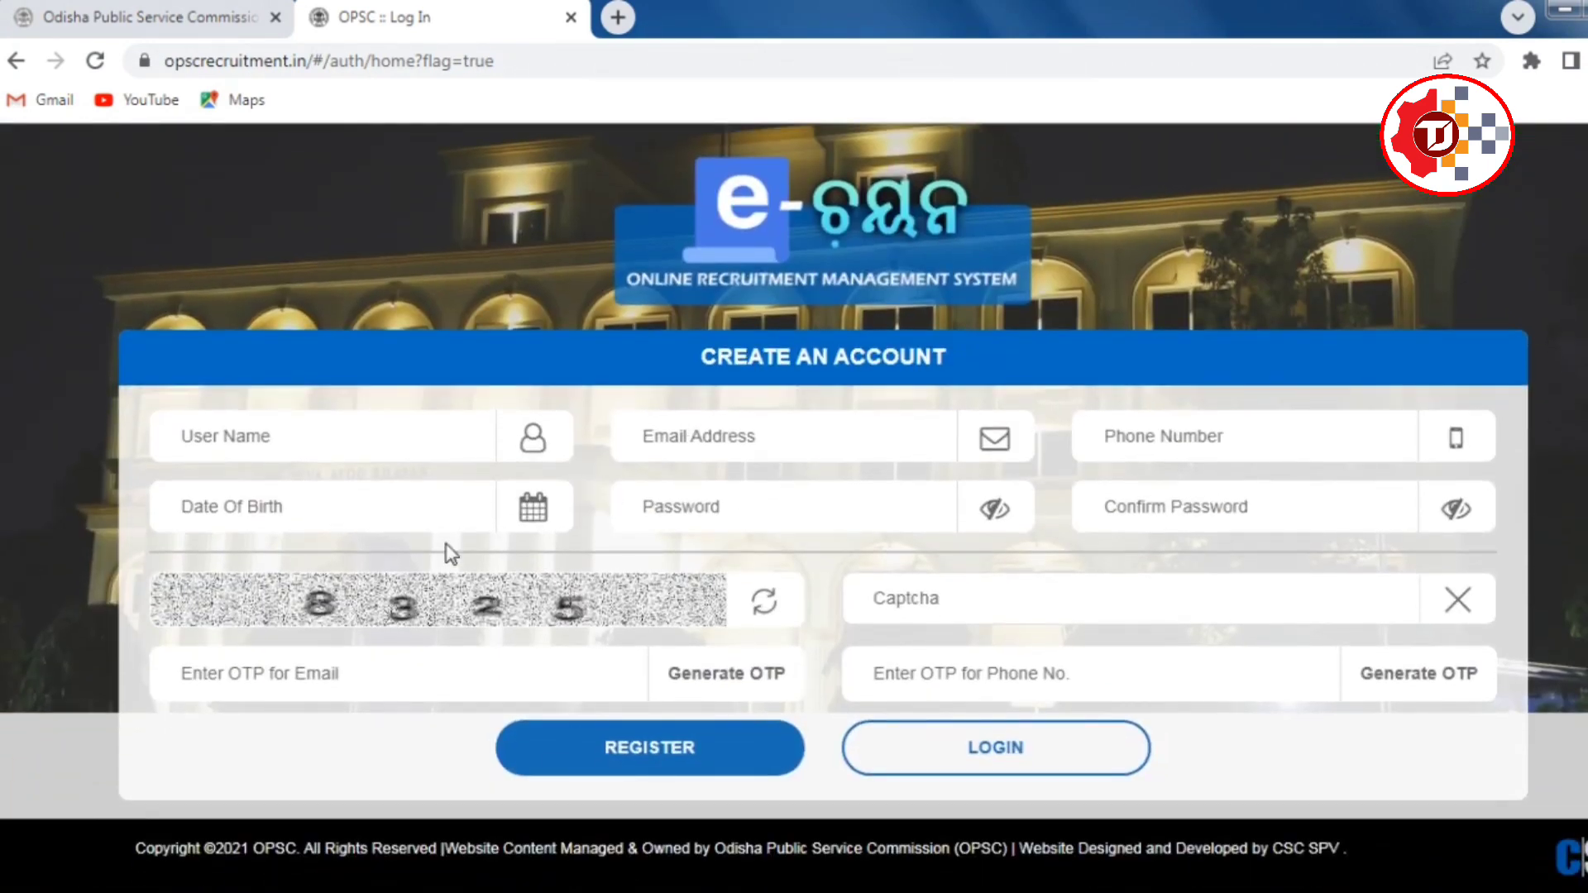
# Examine the registration form's fields for user name, email, phone, date of birth, password, captcha and OTP.
pyautogui.click(335, 433)
pyautogui.click(774, 446)
pyautogui.click(1111, 440)
pyautogui.click(272, 506)
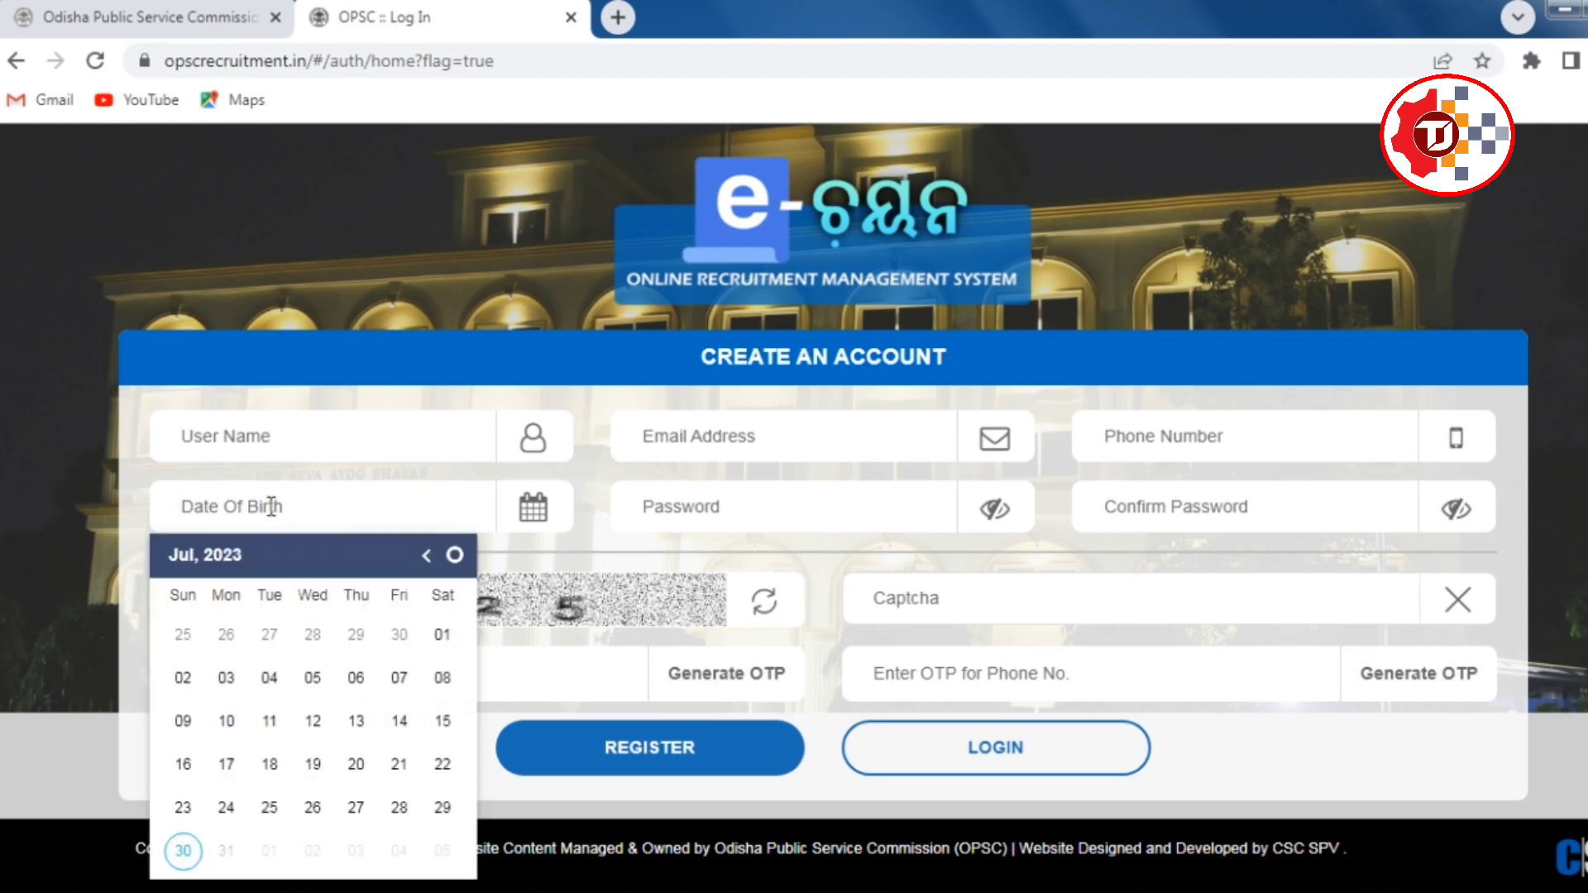
pyautogui.click(716, 511)
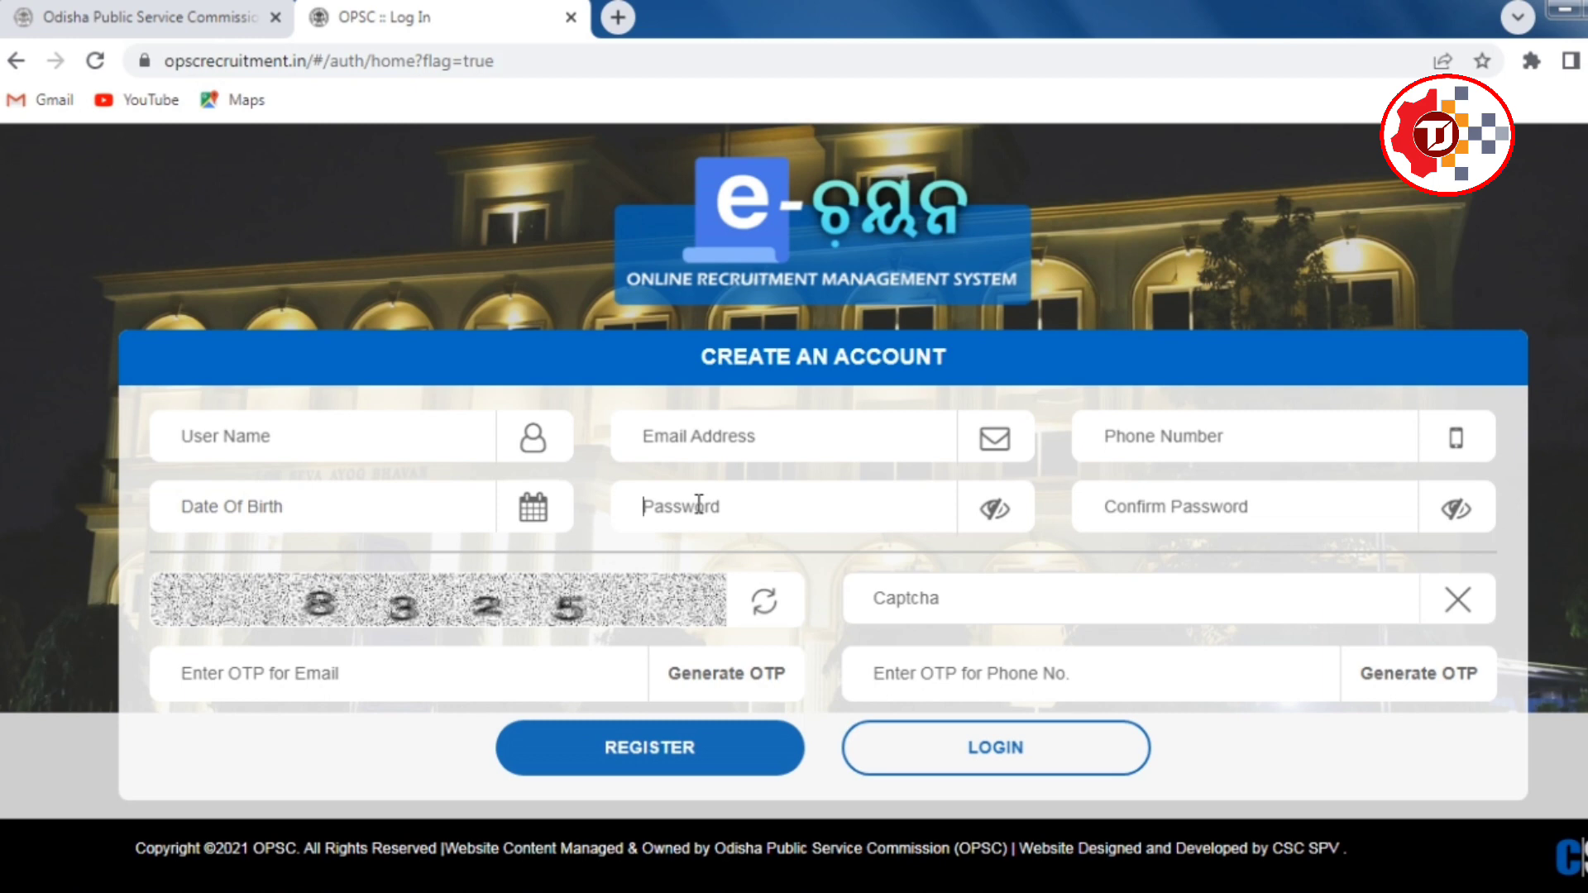
pyautogui.click(1211, 507)
pyautogui.click(925, 597)
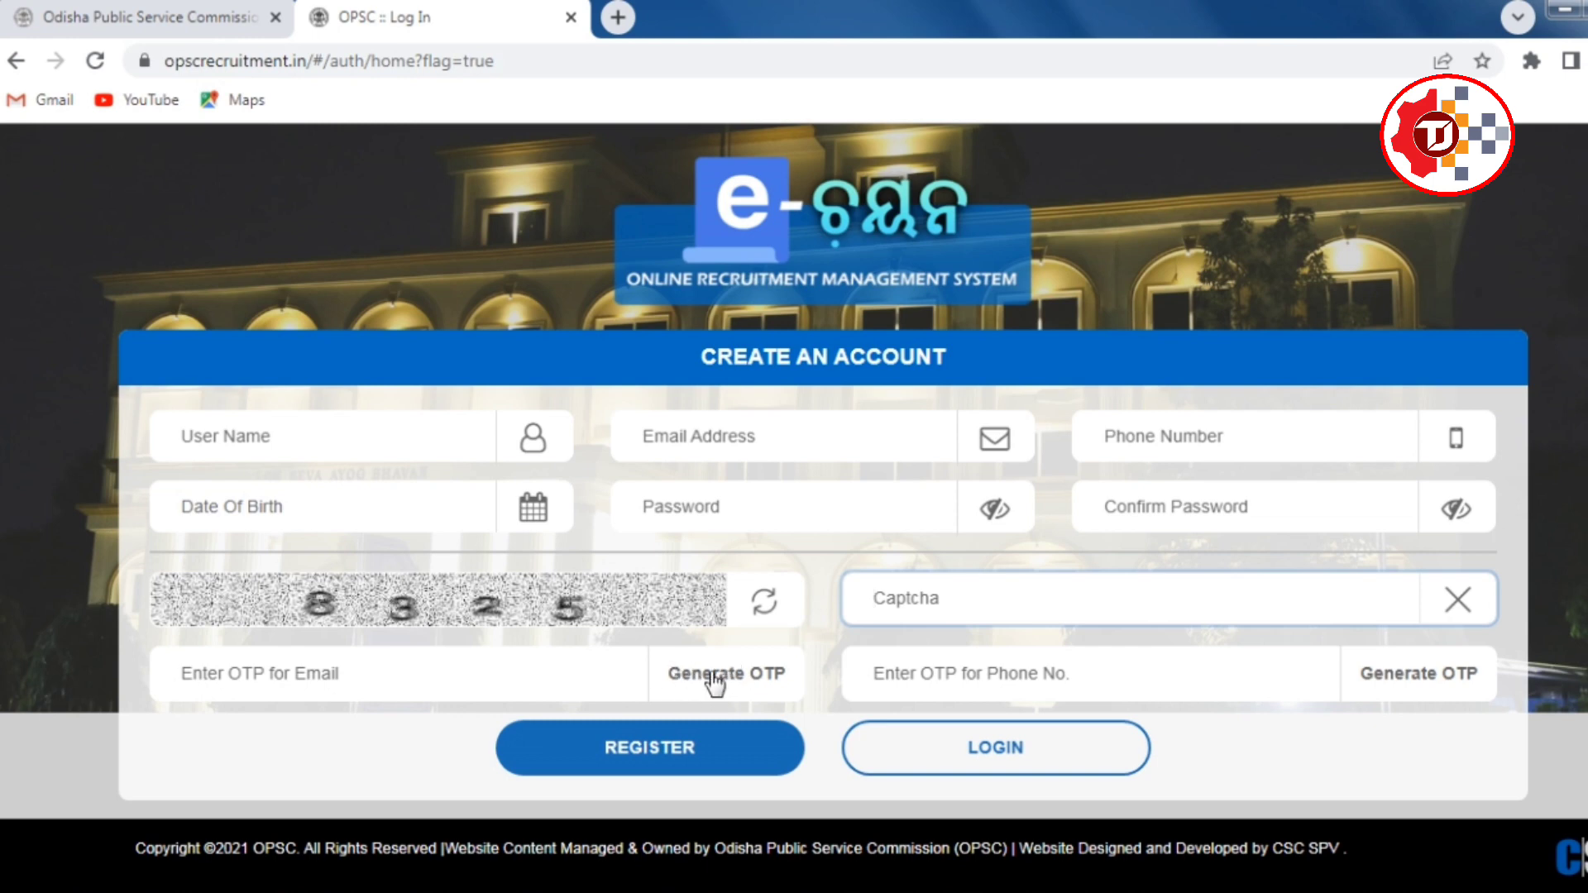
pyautogui.click(692, 438)
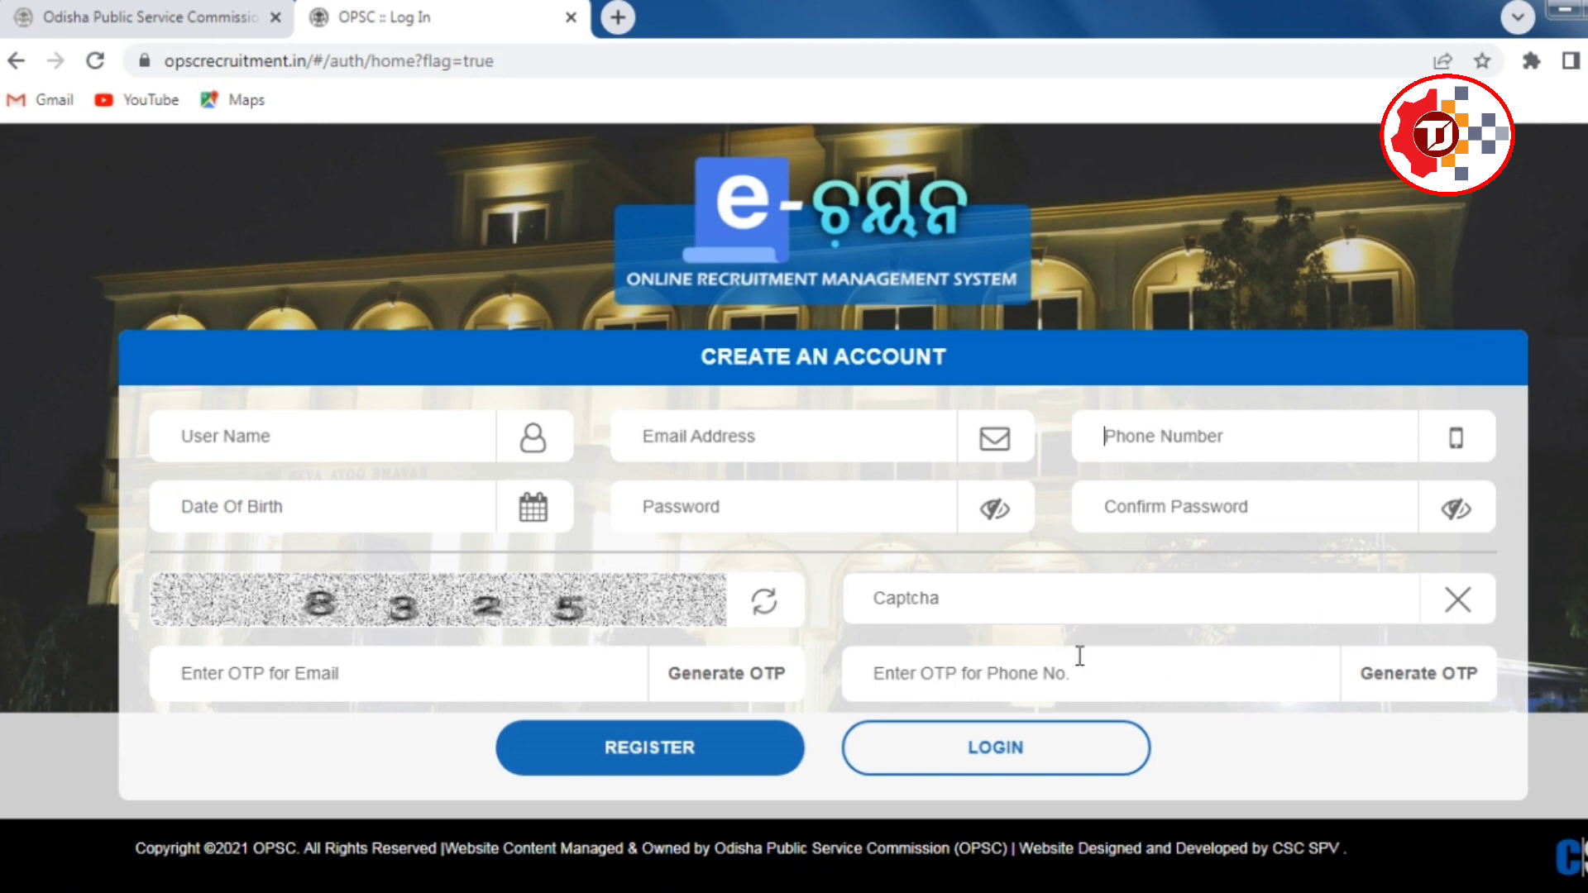
pyautogui.press('Tab')
# Switch to the sign-in form, enter the captcha code and log in using the saved user name and password.
pyautogui.click(1036, 762)
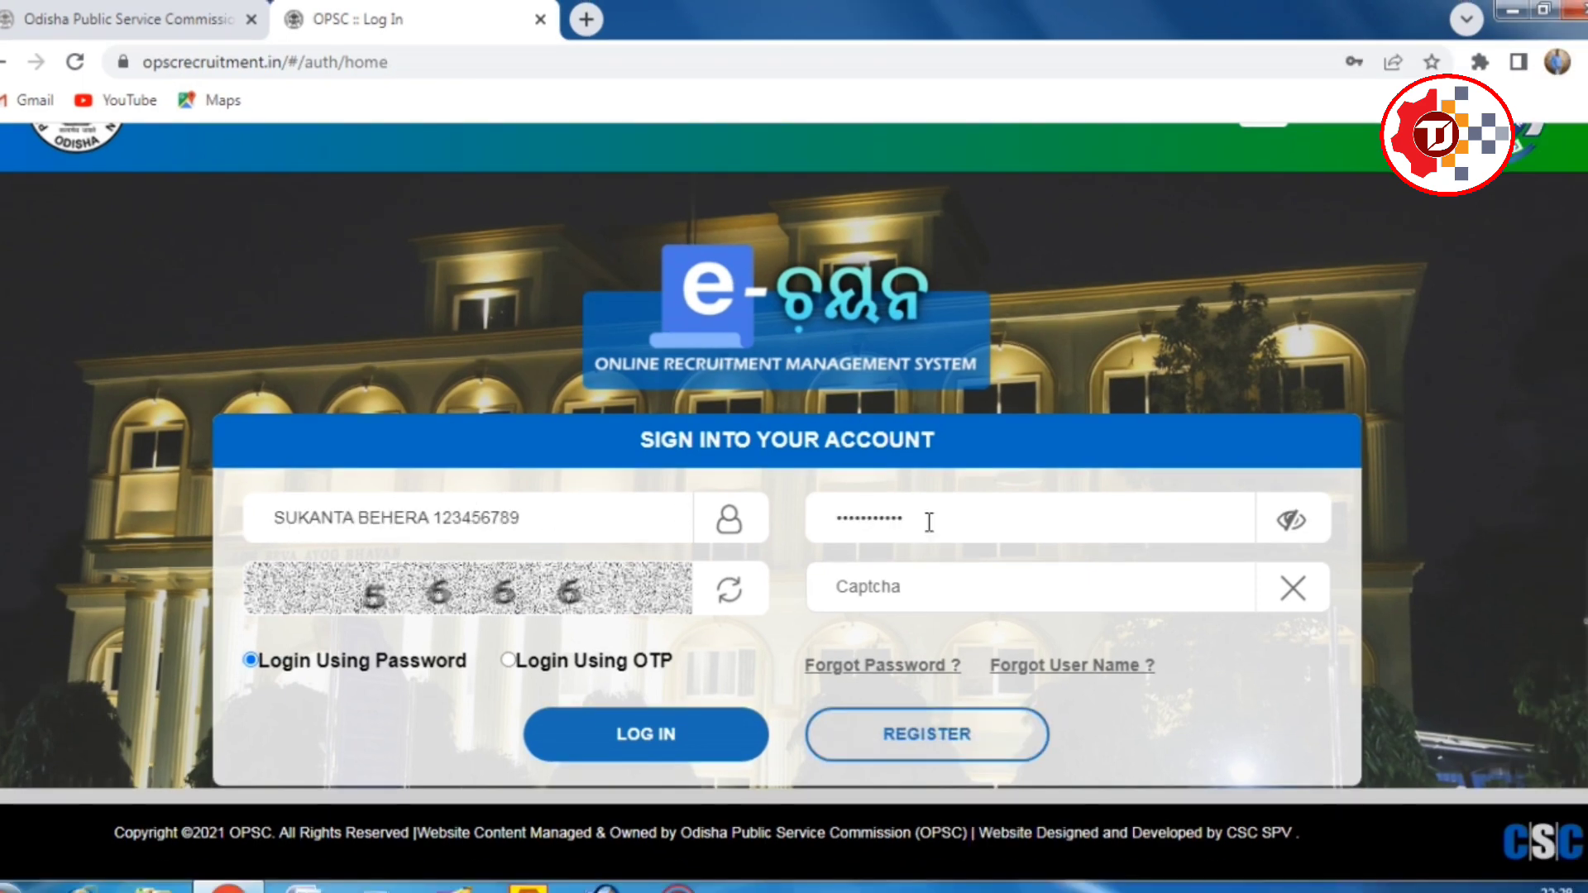
pyautogui.click(868, 587)
pyautogui.write('5')
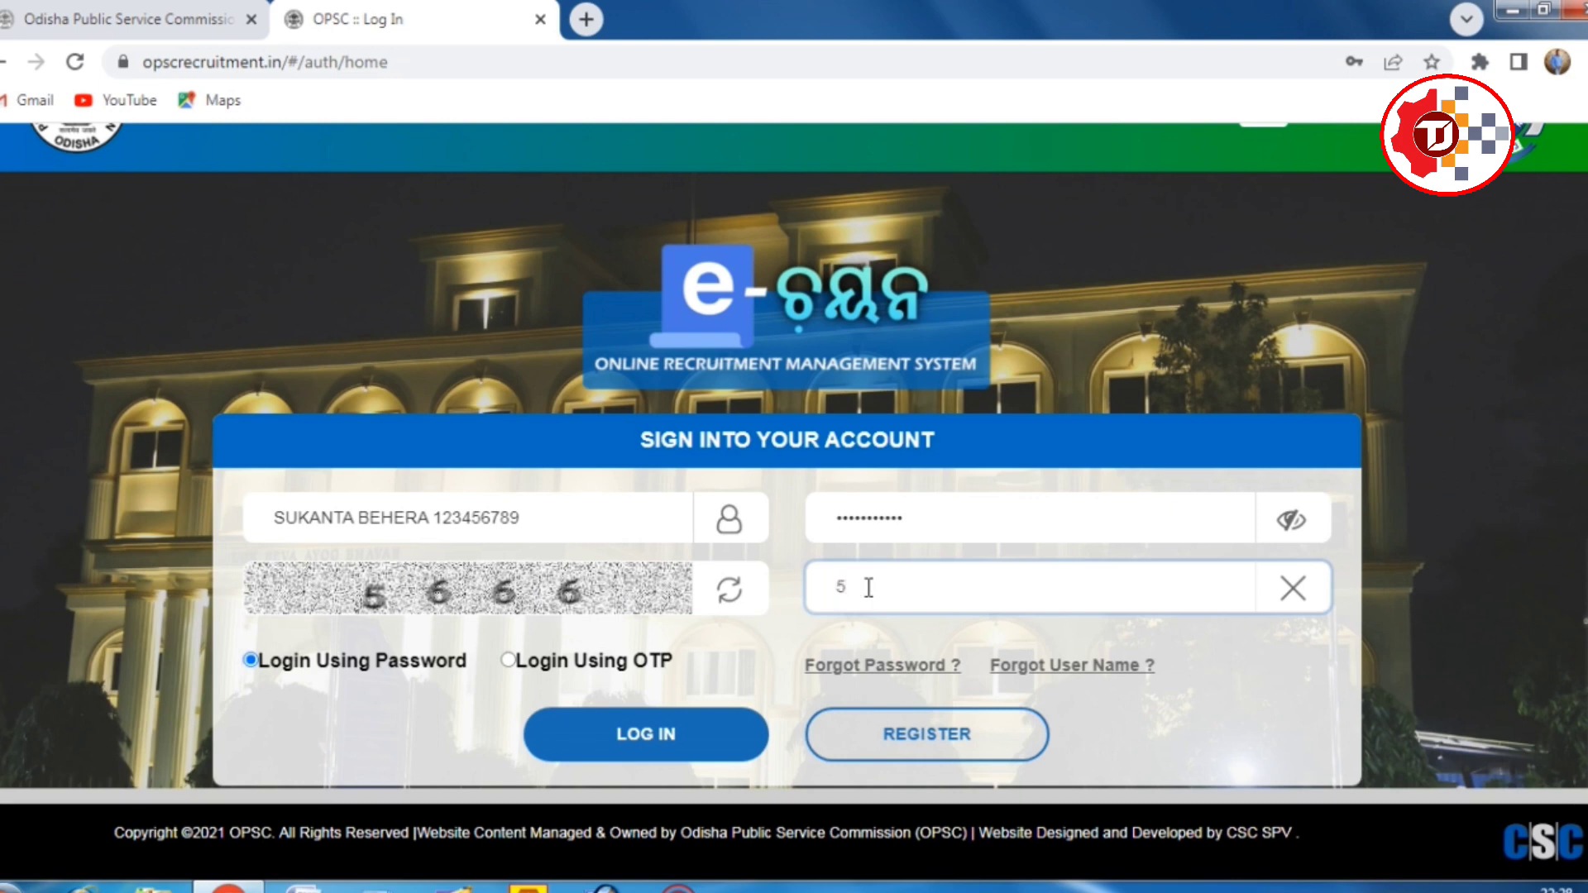
pyautogui.write('666')
pyautogui.click(933, 510)
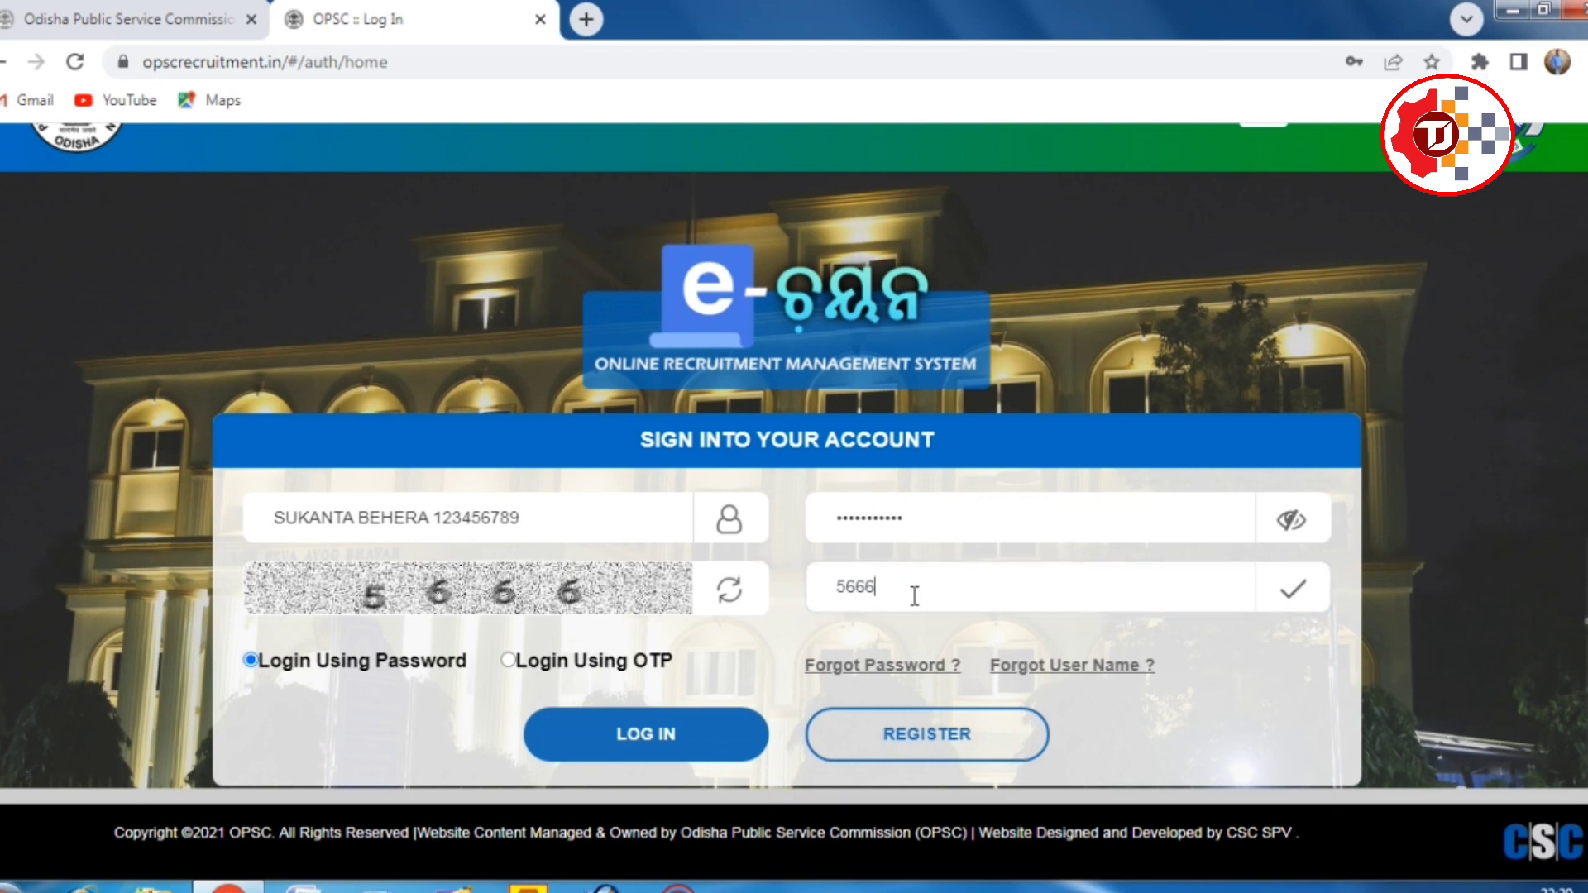
pyautogui.click(659, 749)
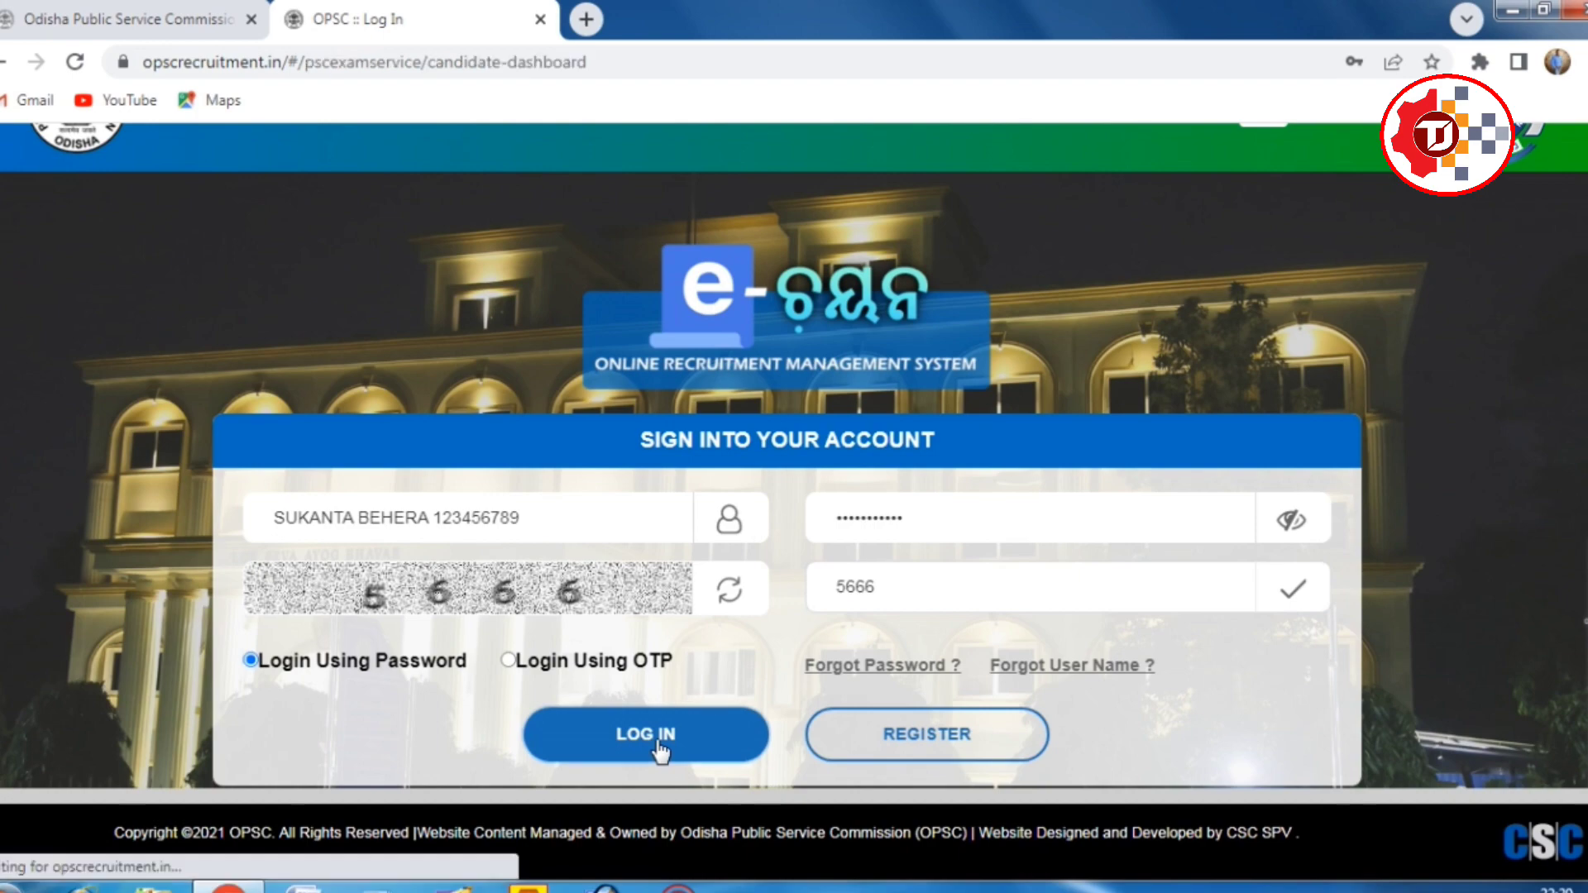
# Review the application submission steps on the candidate dashboard and open My Profile.
pyautogui.scroll(-3, 827, 579)
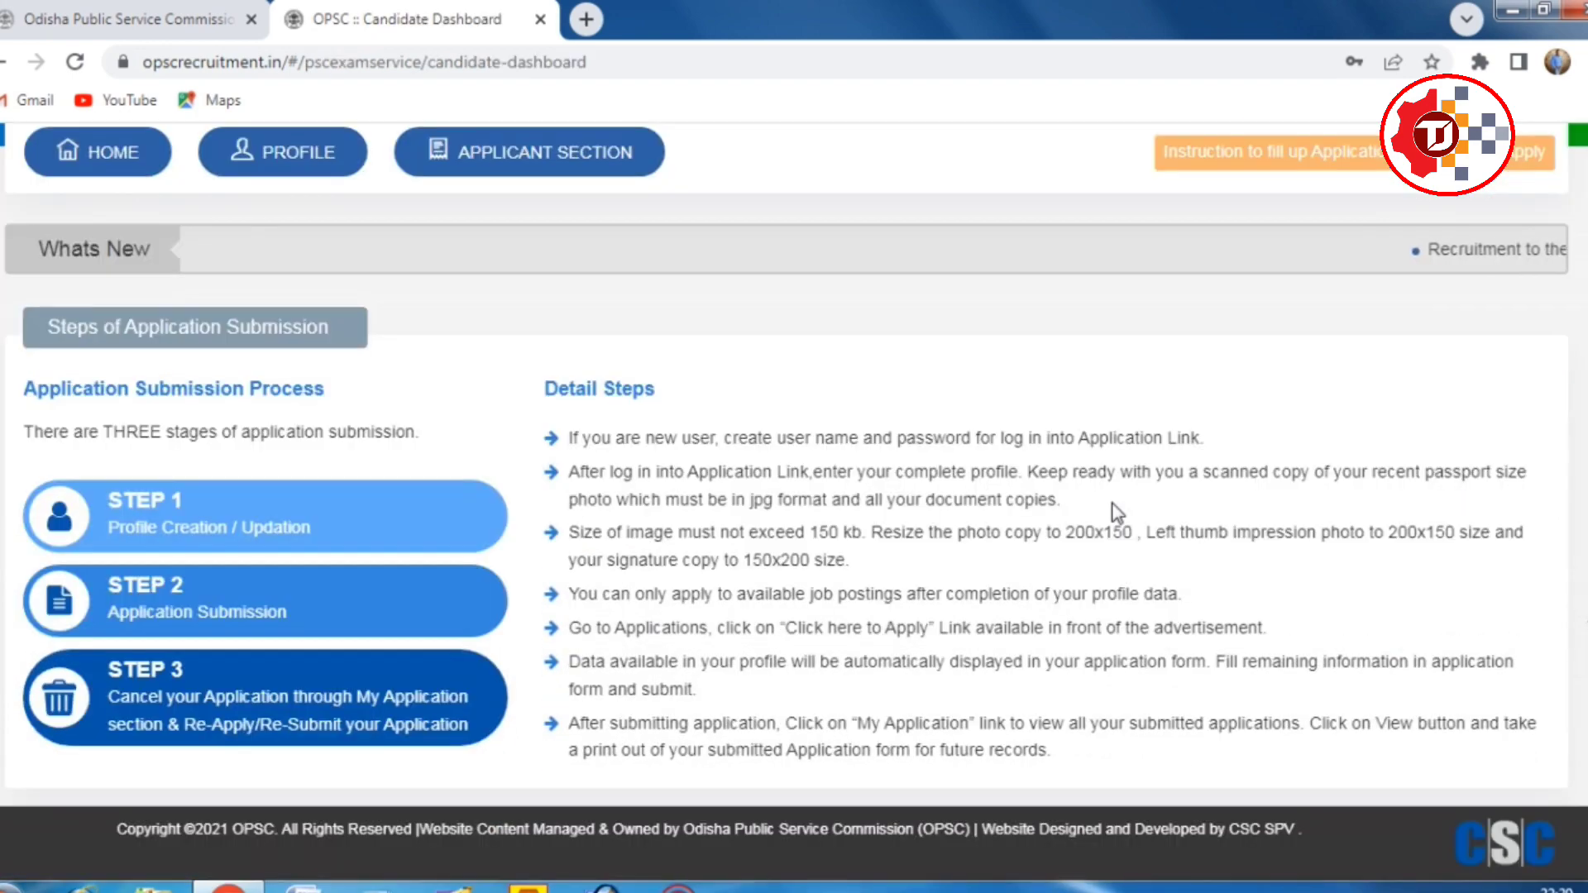
pyautogui.scroll(3, 1076, 521)
pyautogui.scroll(-1, 911, 560)
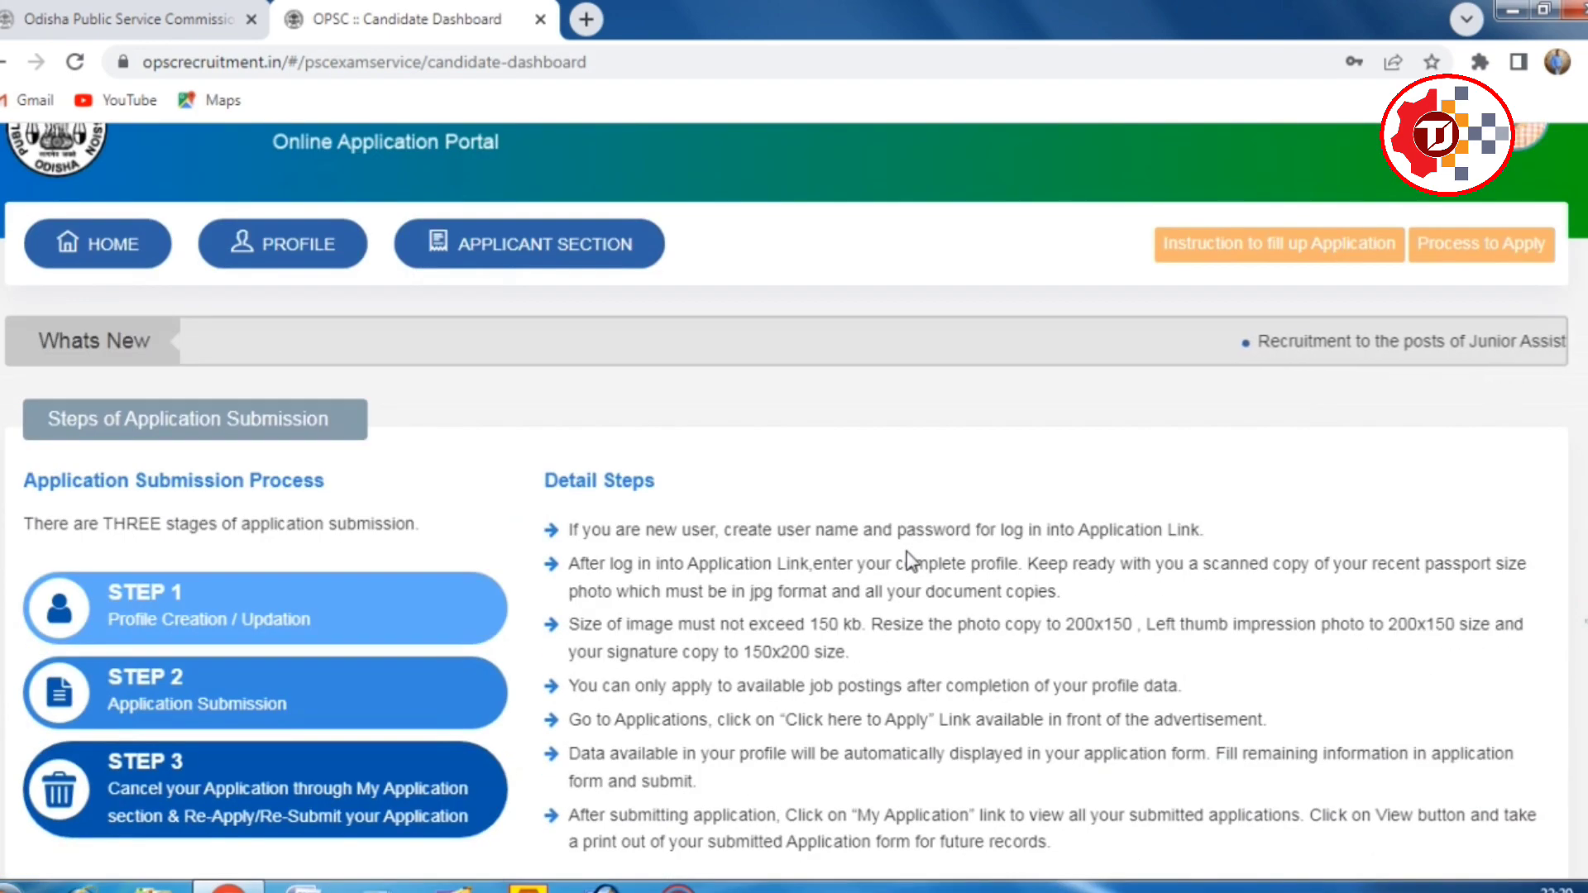
pyautogui.click(321, 259)
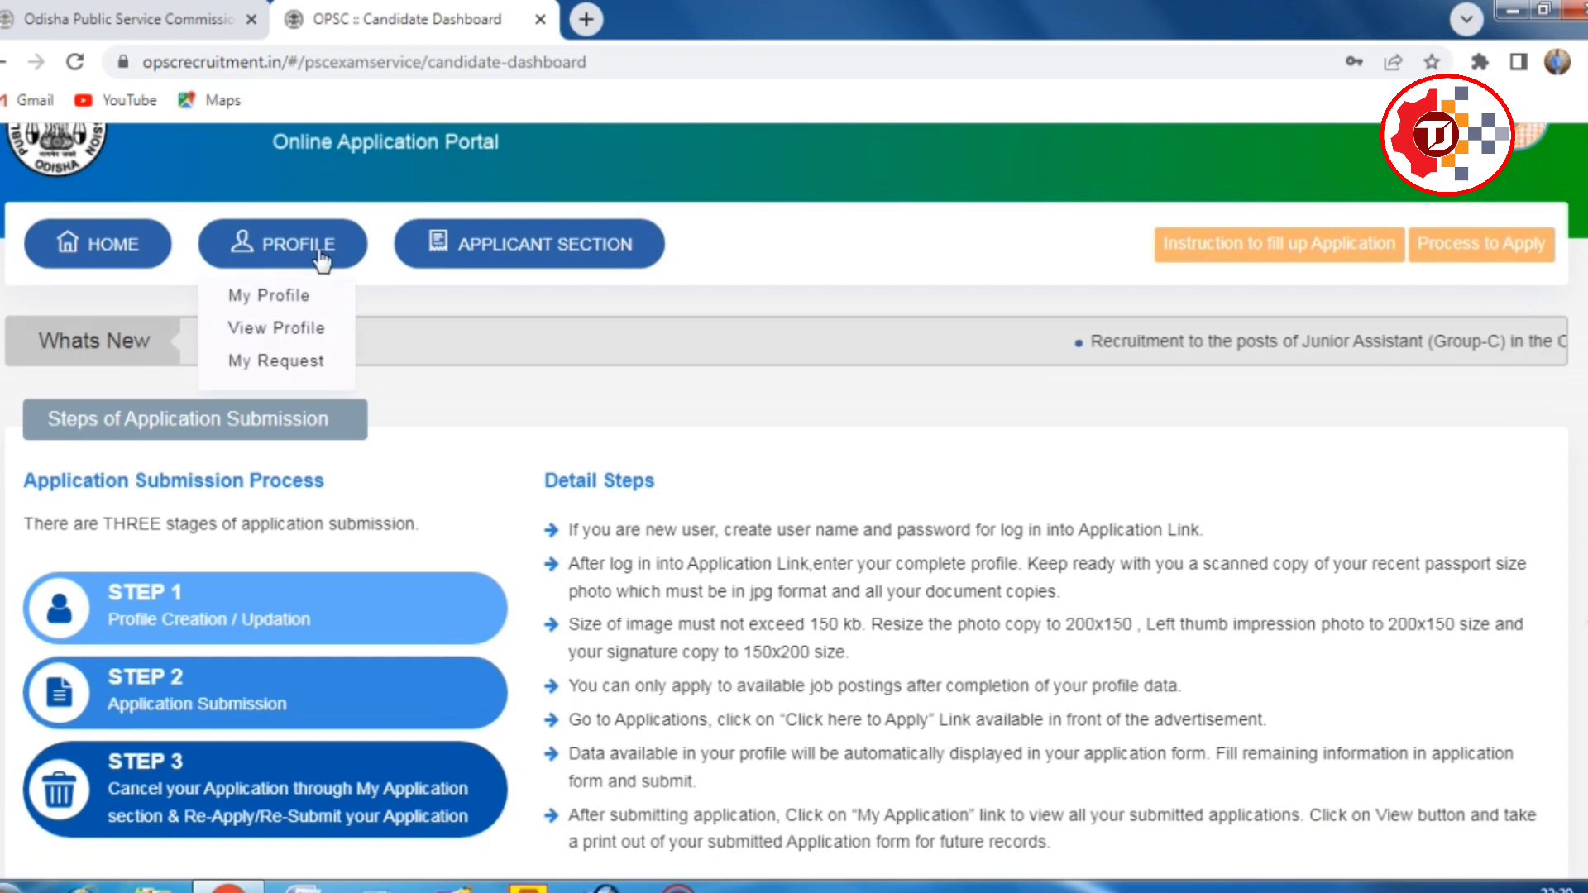
pyautogui.click(281, 296)
# Try Aadhaar Card as the identity type in the identity proof details, and set it back to PAN Card.
pyautogui.scroll(-3, 470, 443)
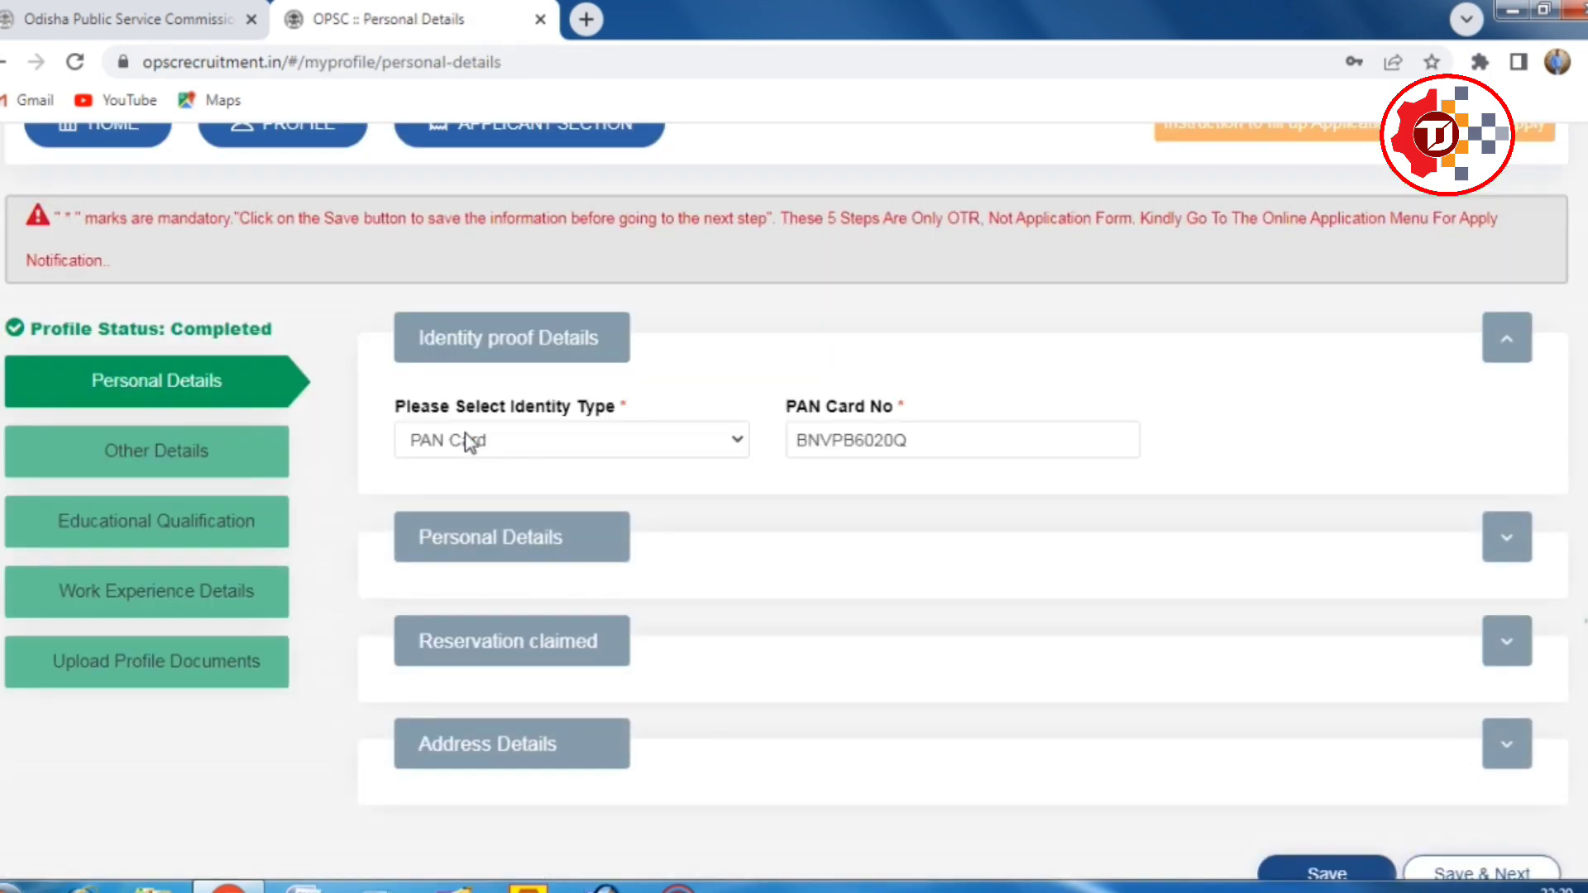
pyautogui.scroll(-2, 469, 442)
pyautogui.scroll(2, 470, 442)
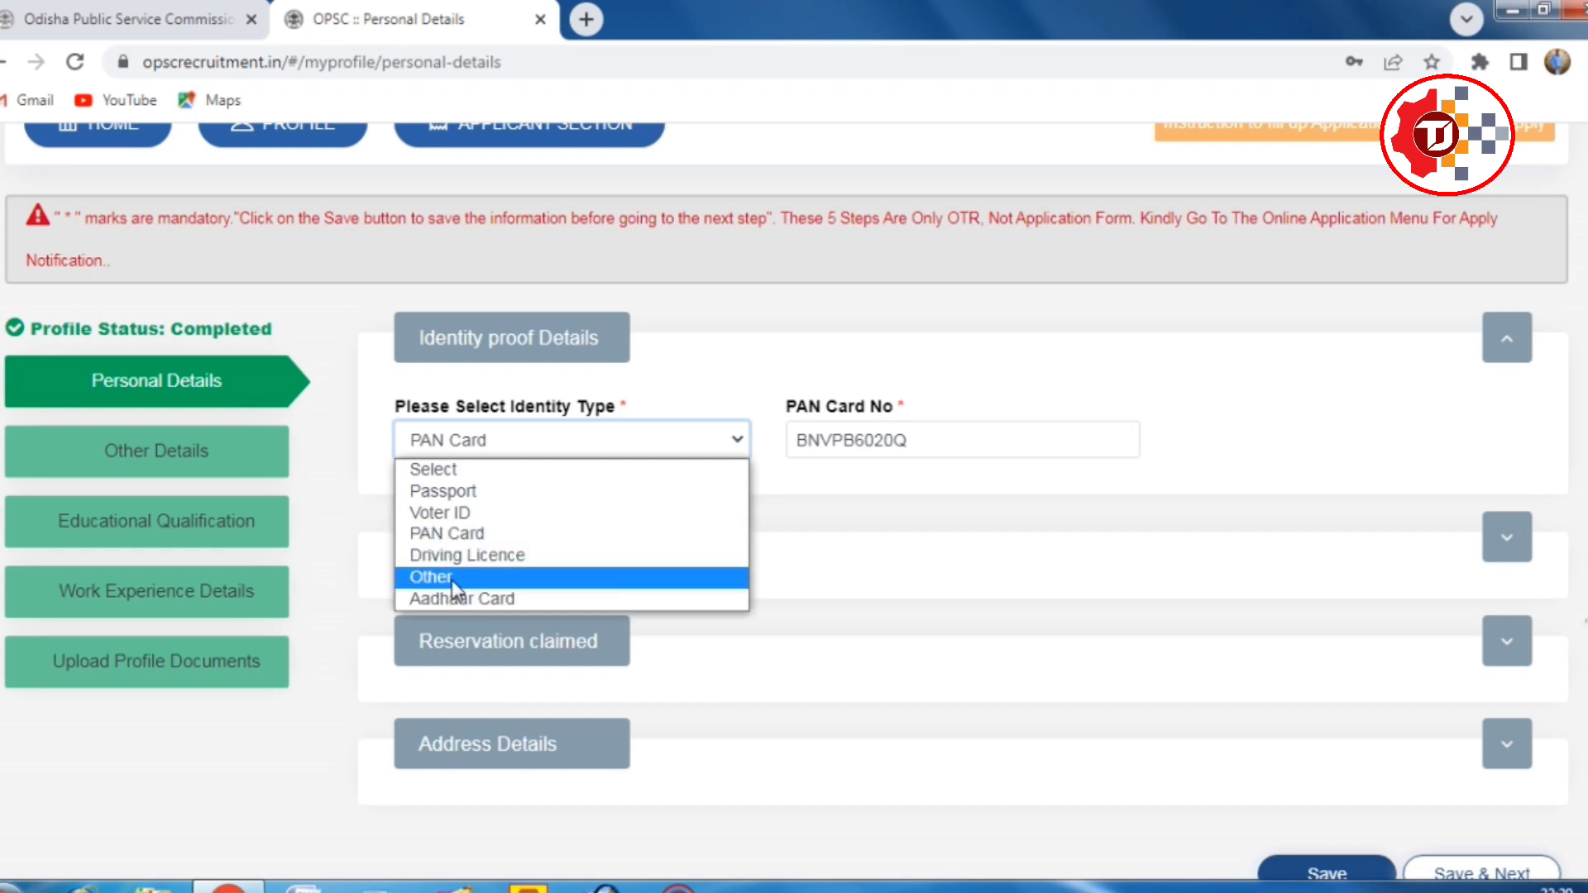
pyautogui.click(531, 601)
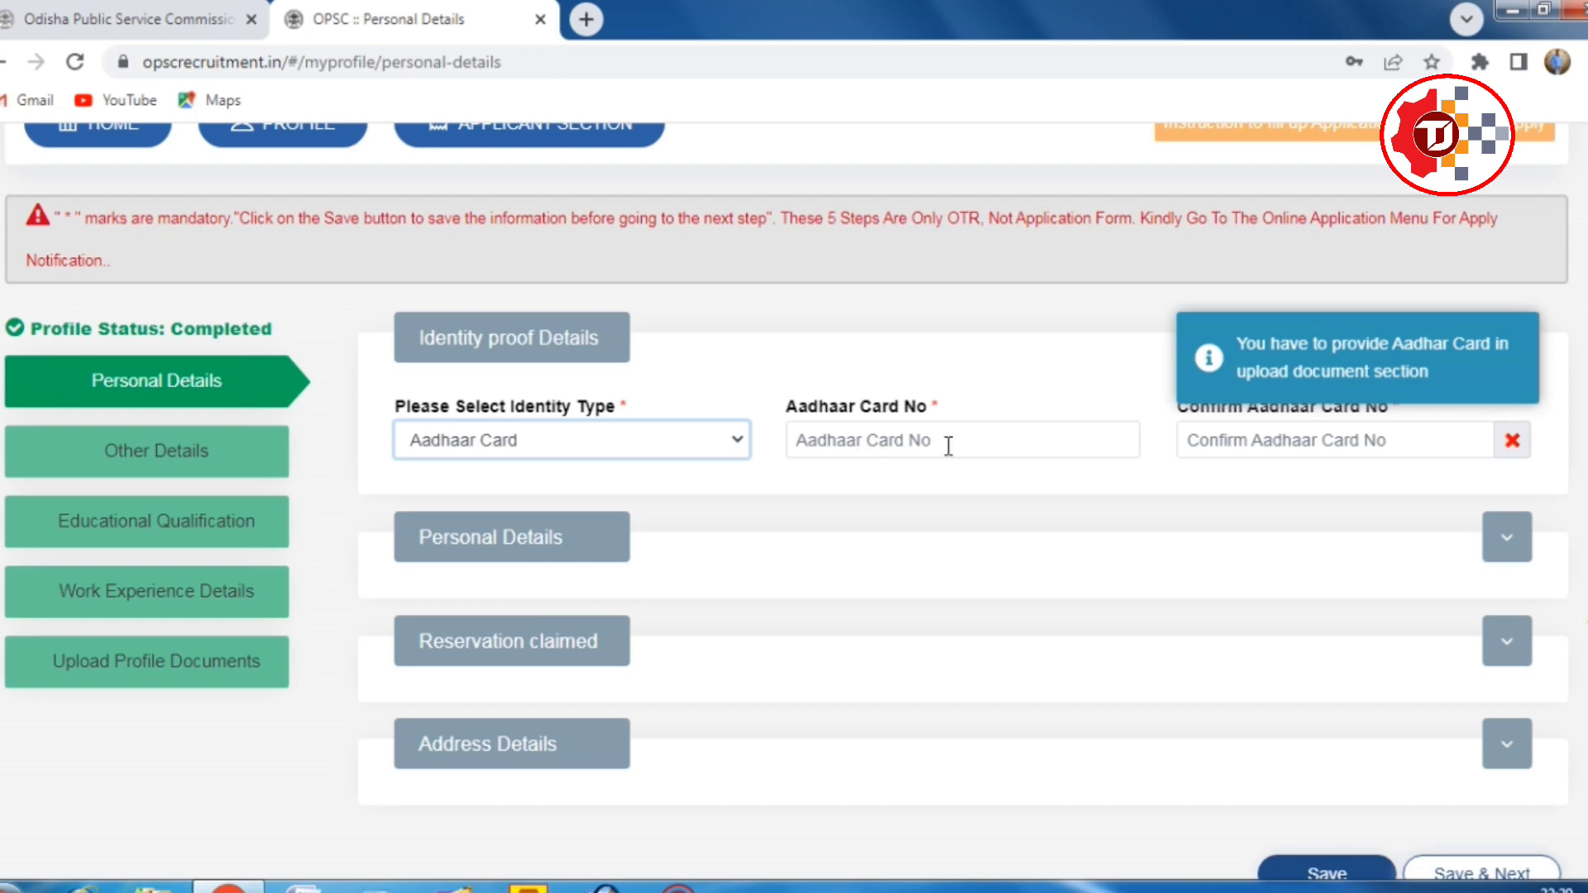
pyautogui.click(598, 450)
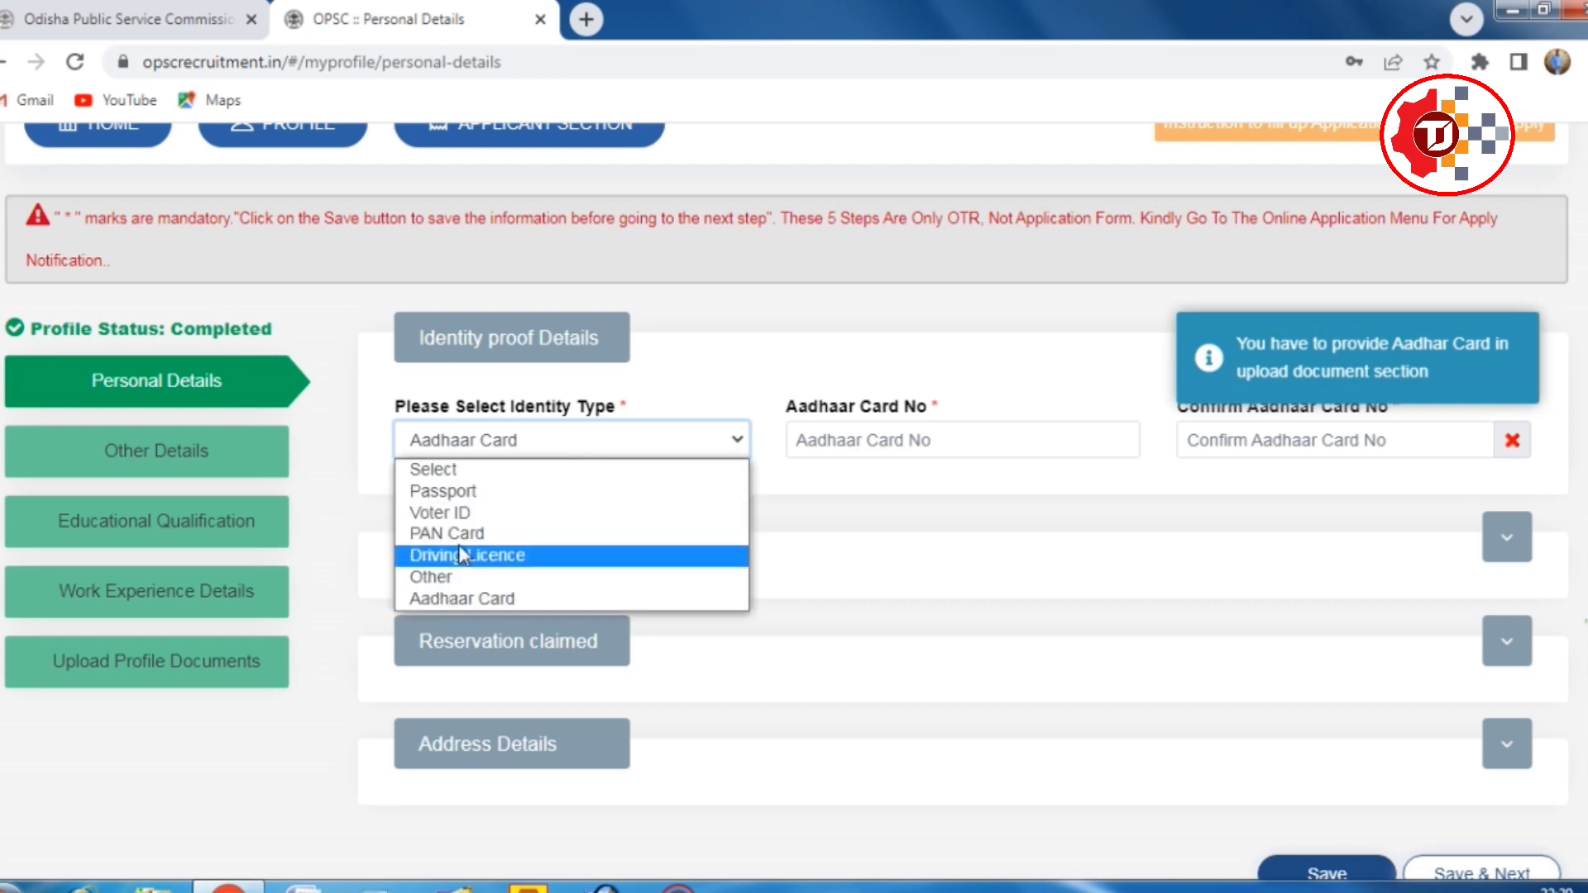
pyautogui.click(545, 532)
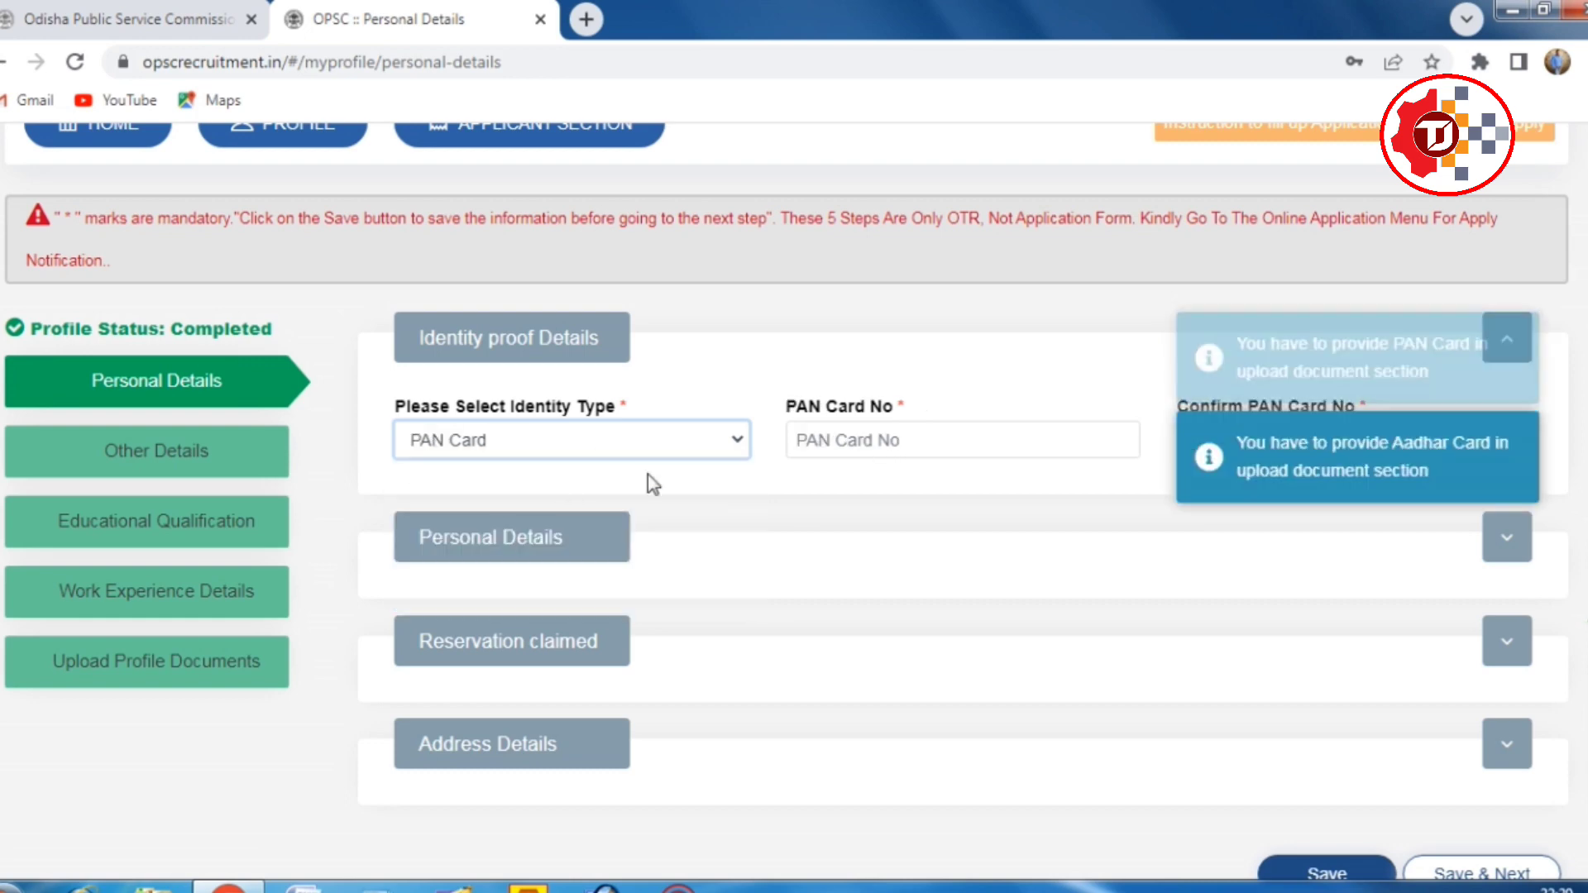
pyautogui.click(1020, 486)
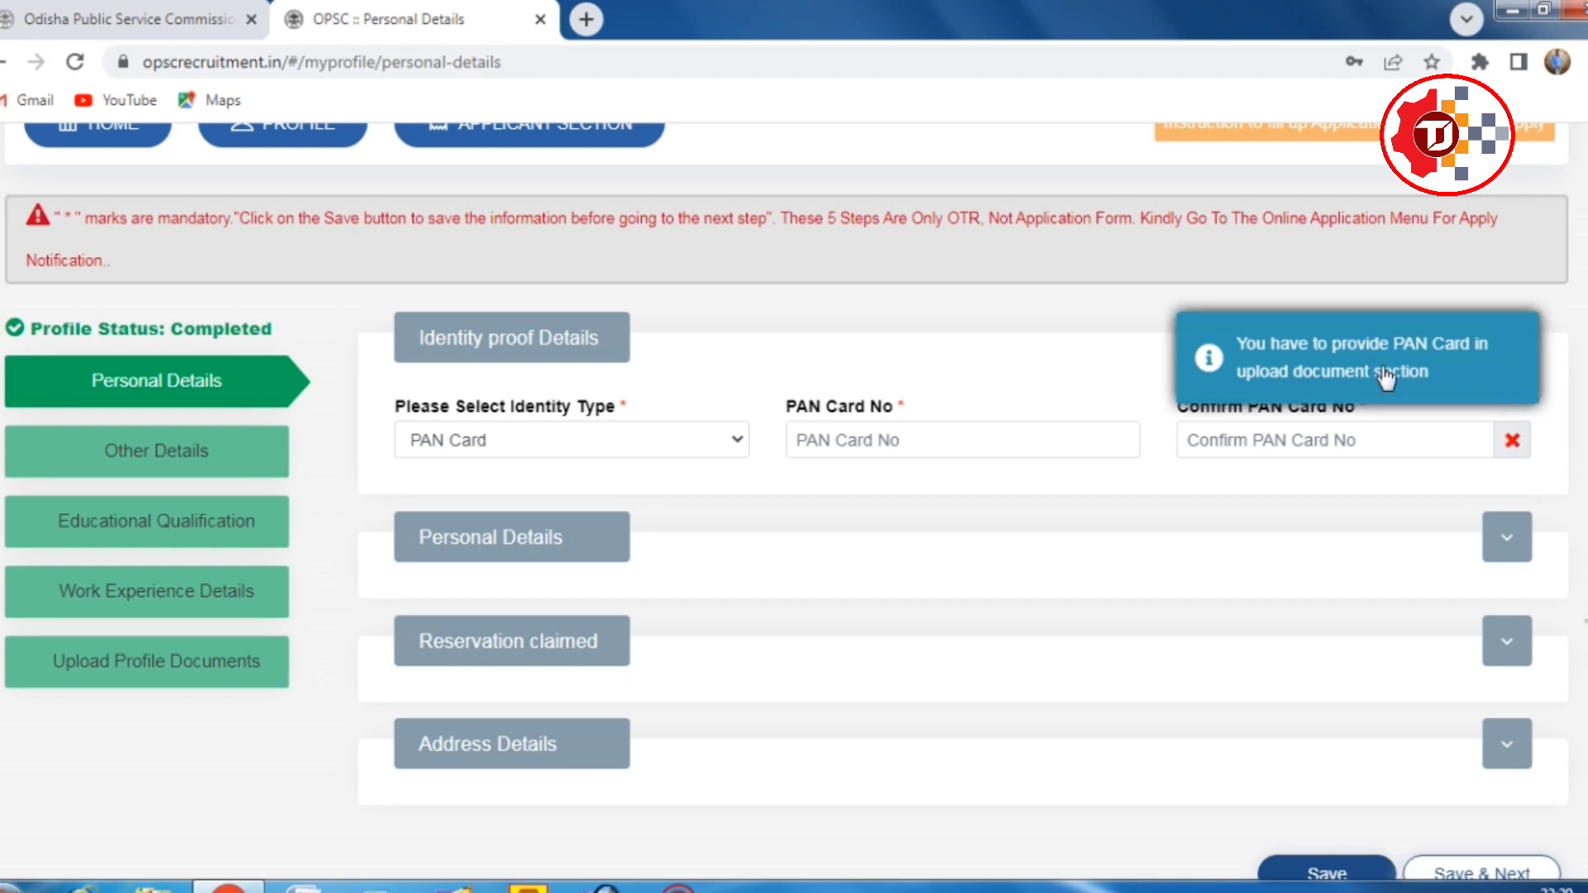
# Expand the Personal Details section and review the candidate's nationality, name, contact and birth fields.
pyautogui.scroll(-1, 496, 508)
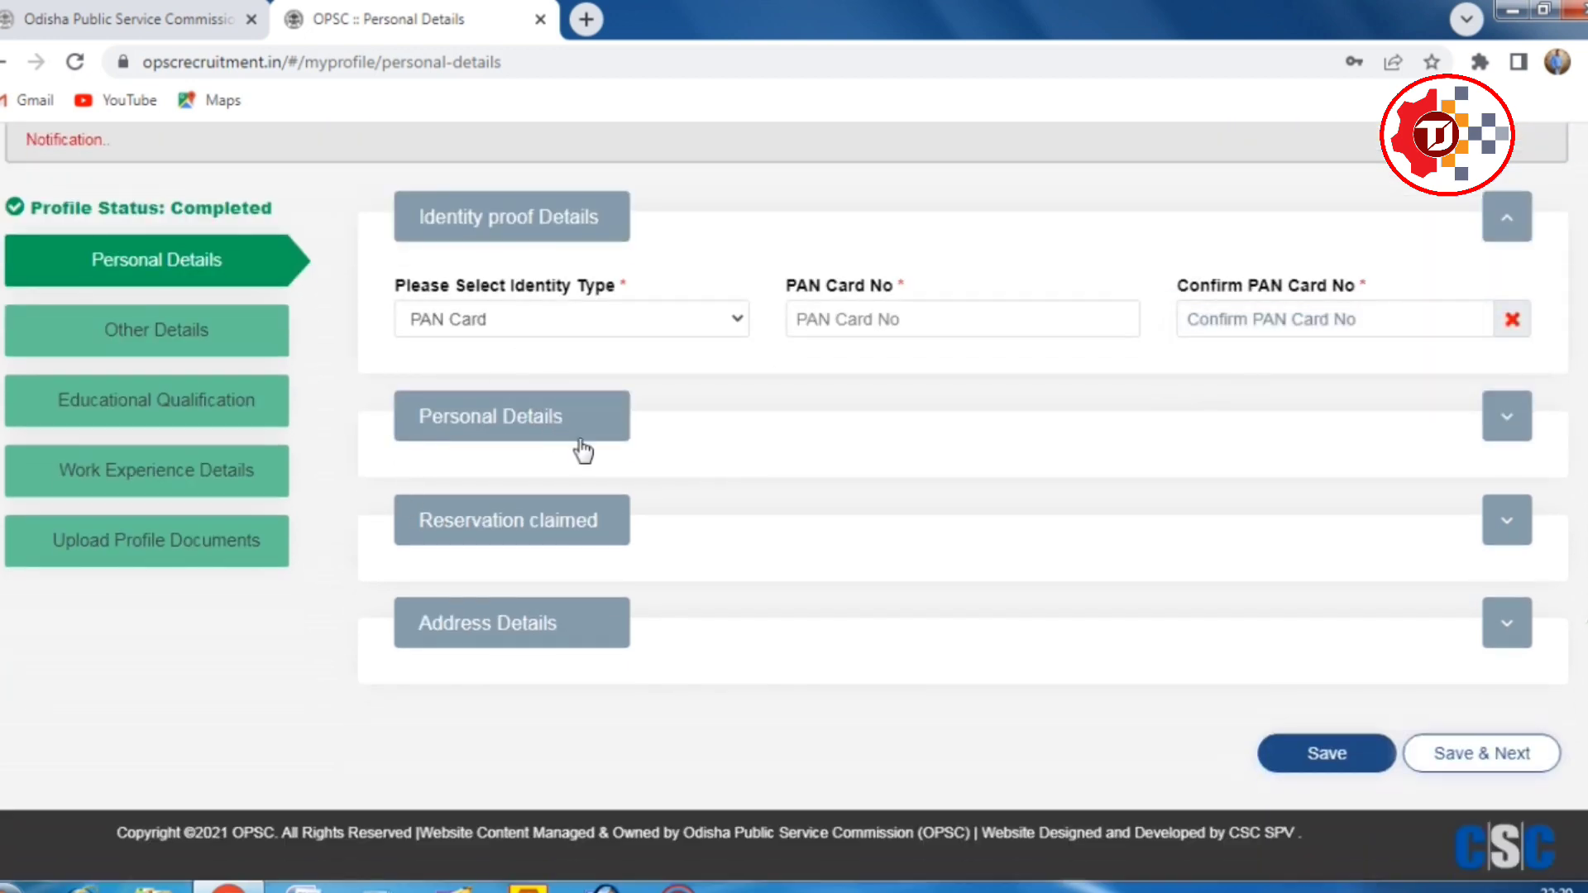
pyautogui.click(542, 429)
pyautogui.scroll(-2, 642, 473)
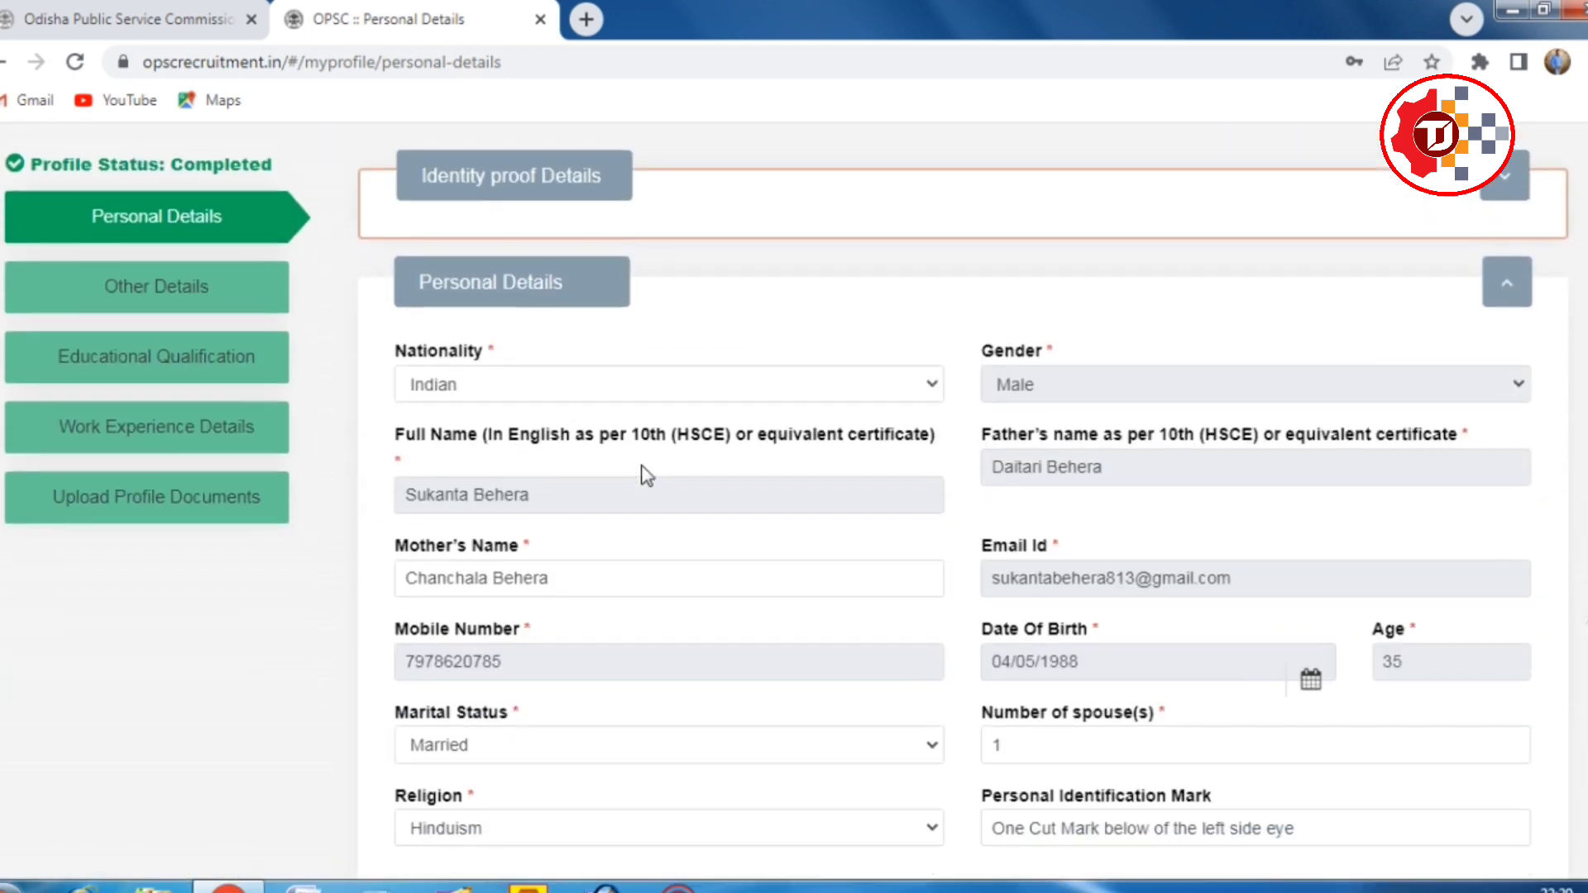
pyautogui.scroll(1, 507, 344)
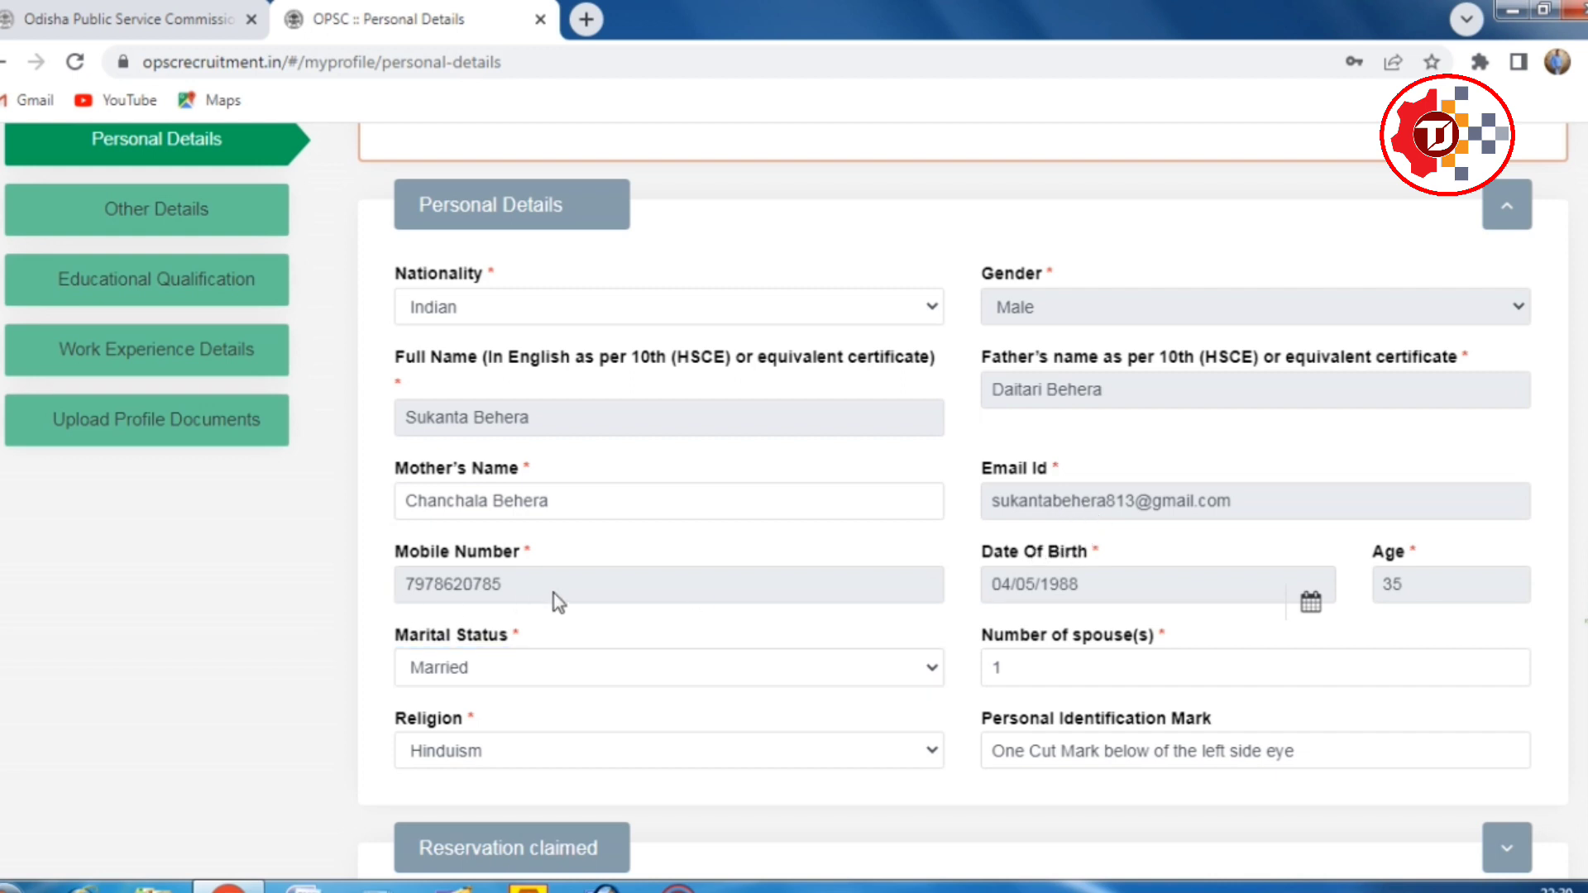
pyautogui.scroll(-1, 556, 601)
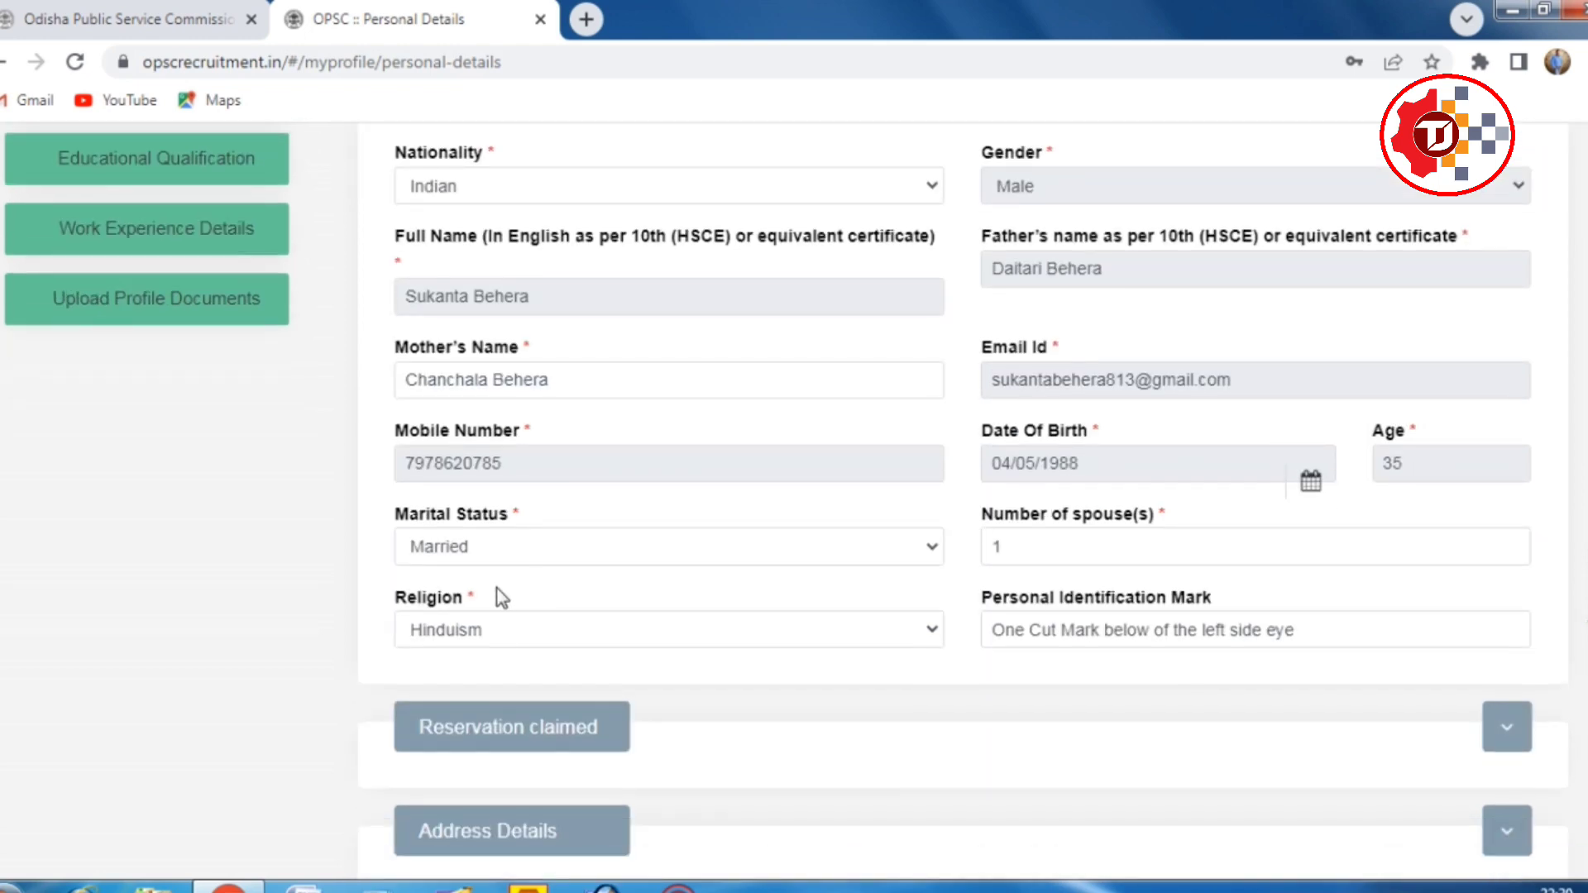
# Try Un-Married as the marital status in the personal details, and set it back to Married.
pyautogui.scroll(-1, 496, 596)
pyautogui.click(506, 431)
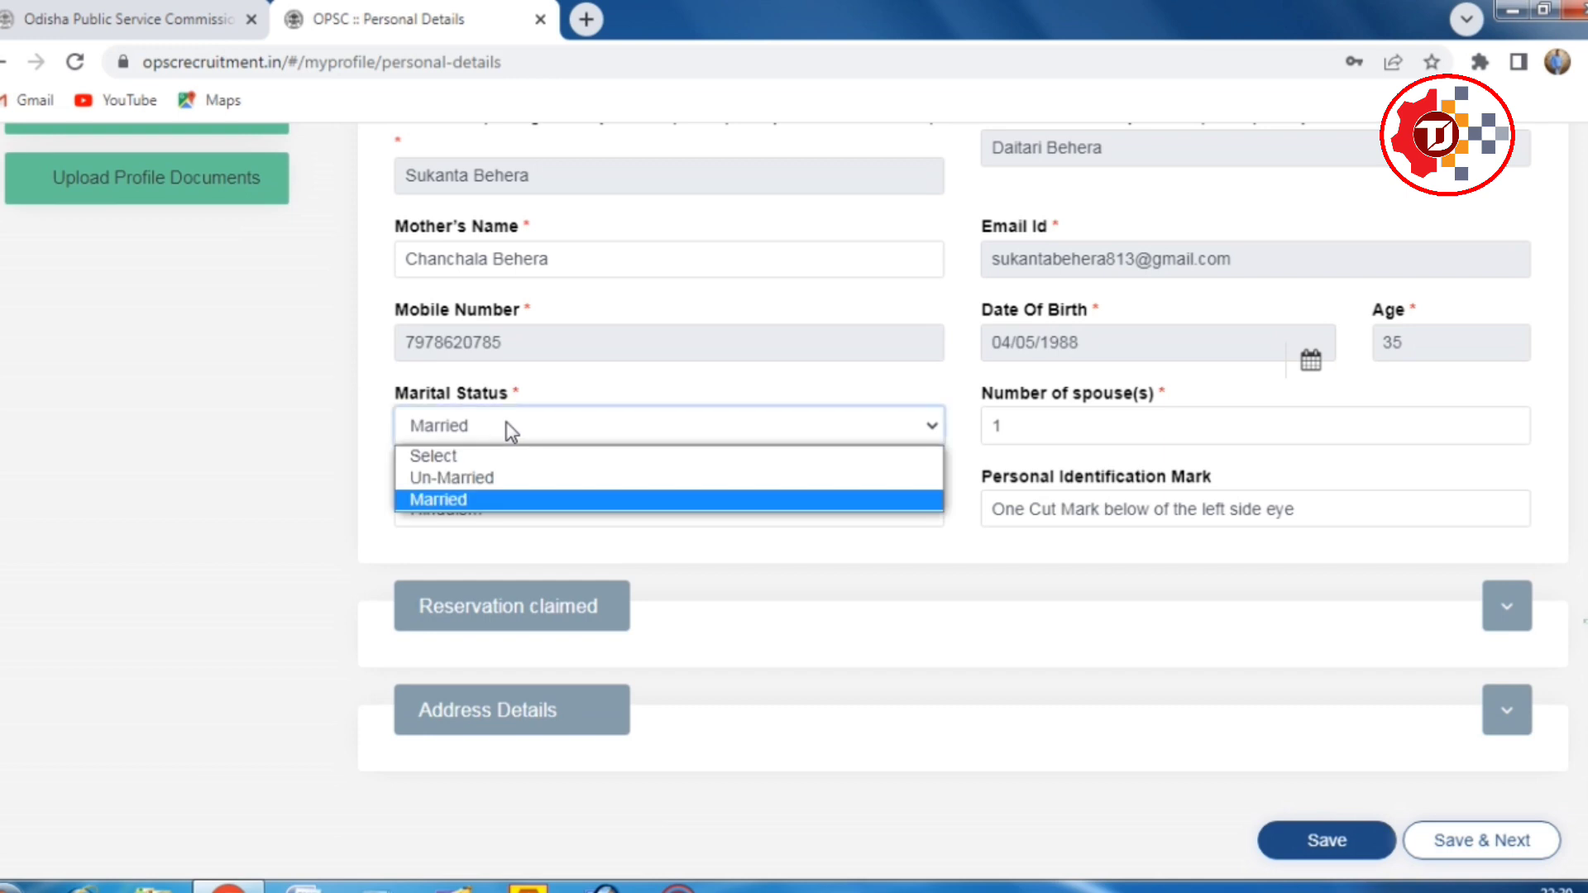
pyautogui.click(503, 429)
pyautogui.click(503, 429)
pyautogui.click(509, 467)
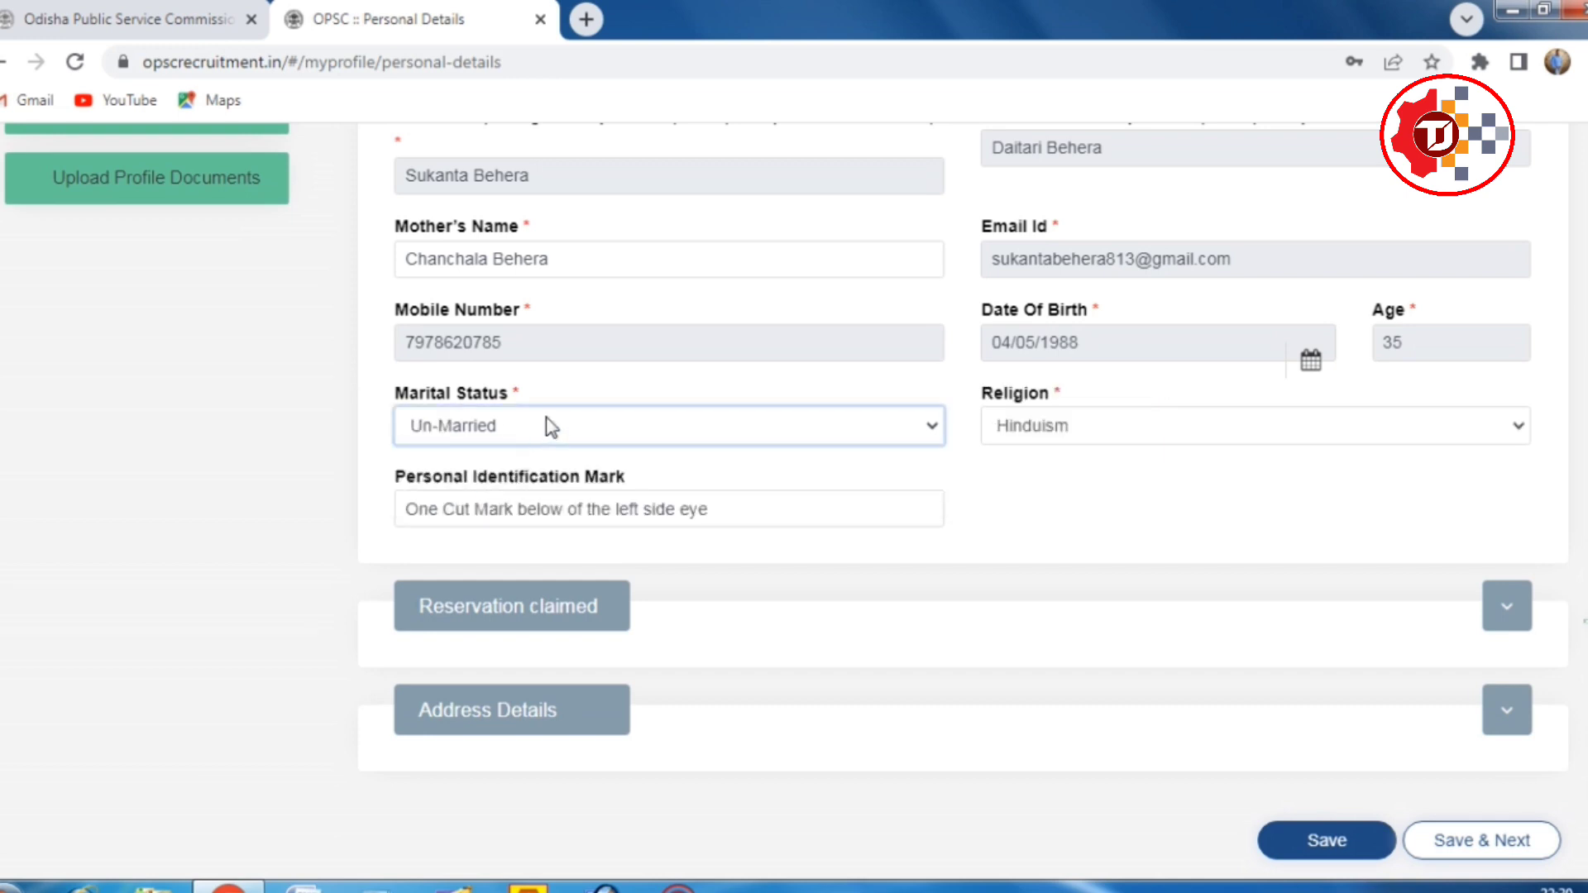
pyautogui.click(549, 425)
pyautogui.click(489, 500)
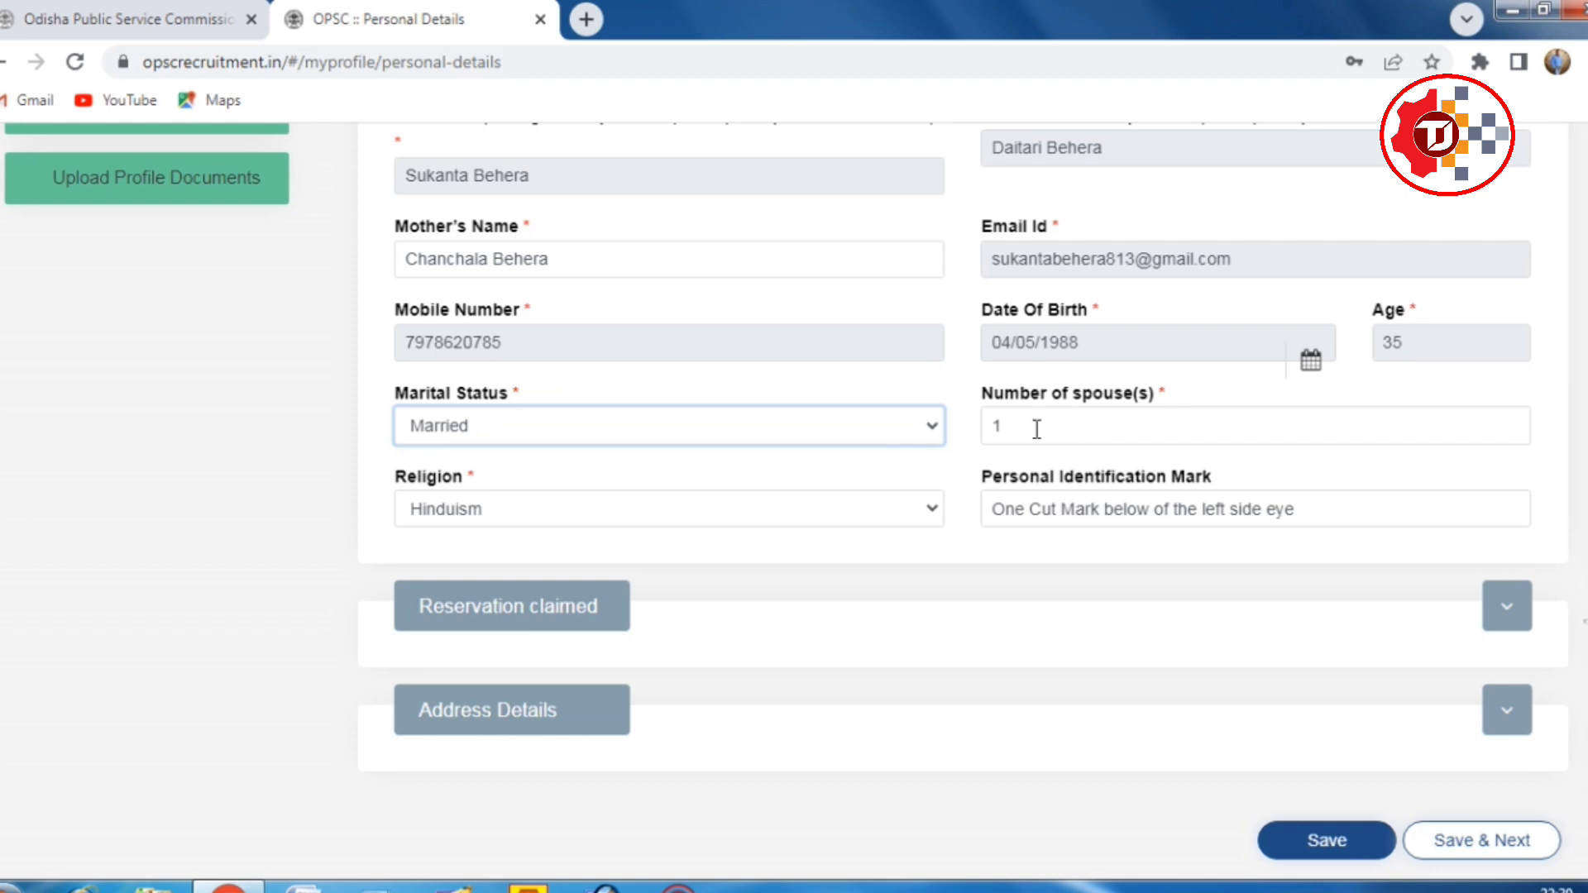
pyautogui.scroll(-1, 935, 471)
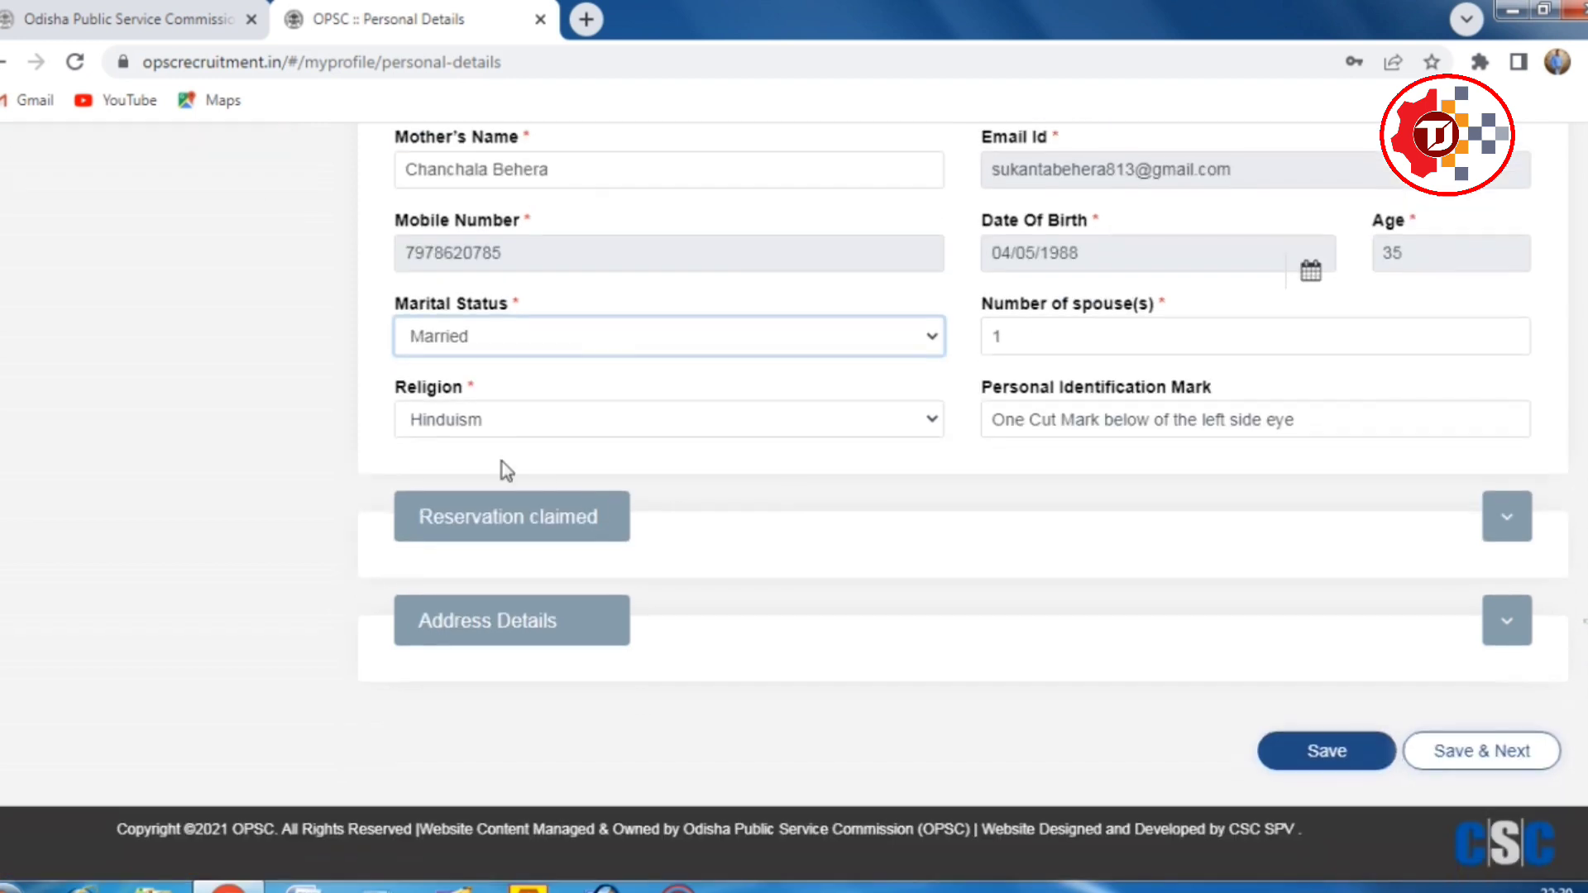
# Check the religion options in the personal details, keep Hinduism selected and save the entries.
pyautogui.click(648, 422)
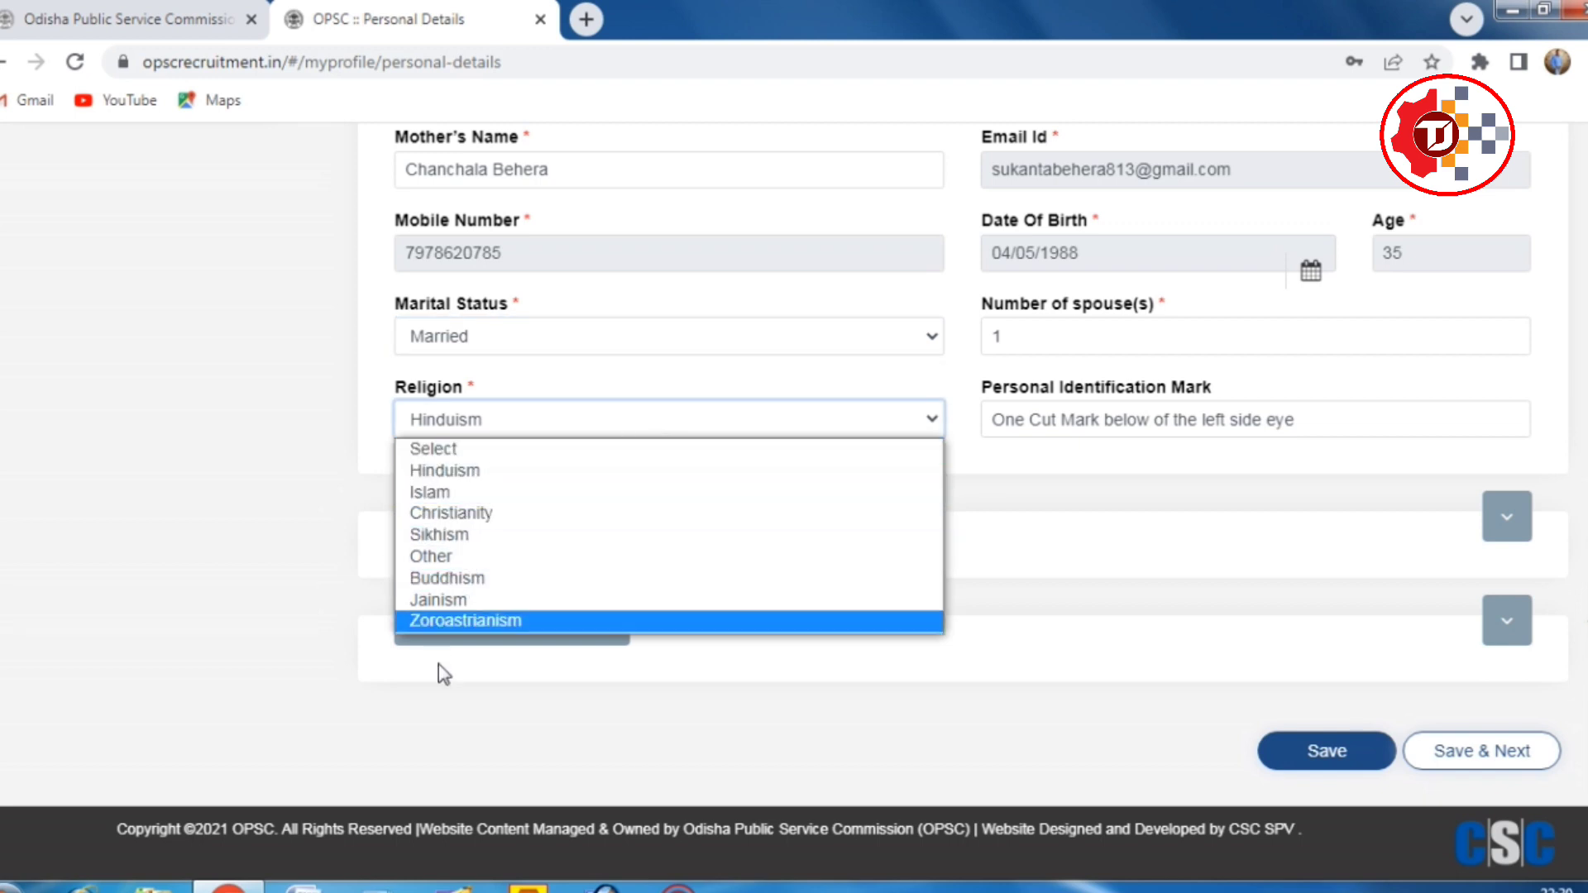
pyautogui.click(448, 469)
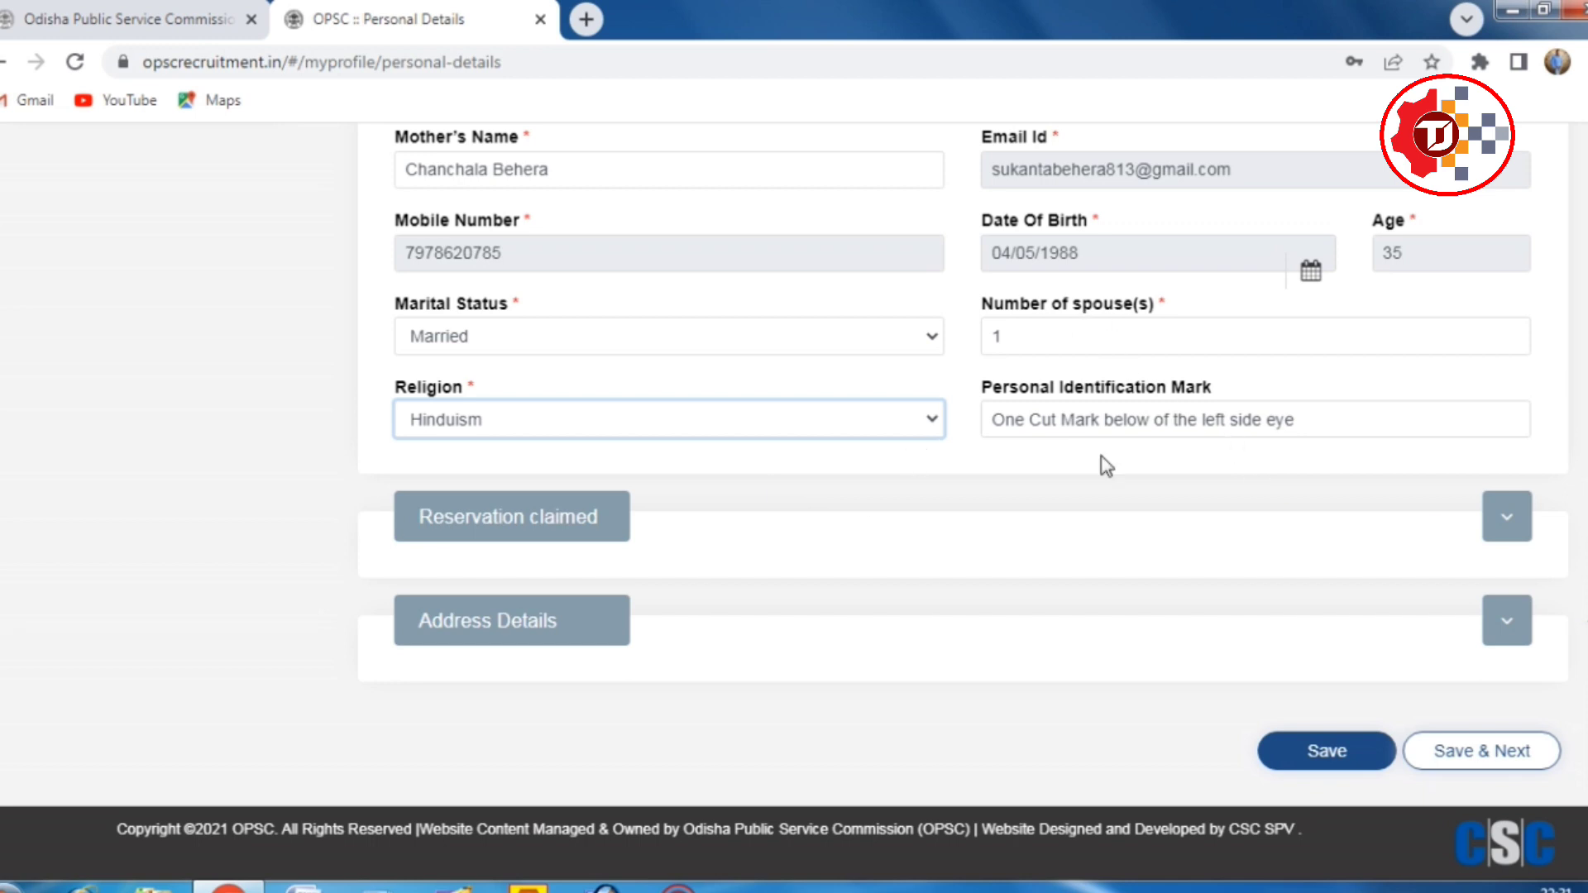
pyautogui.click(1332, 751)
pyautogui.scroll(1, 625, 619)
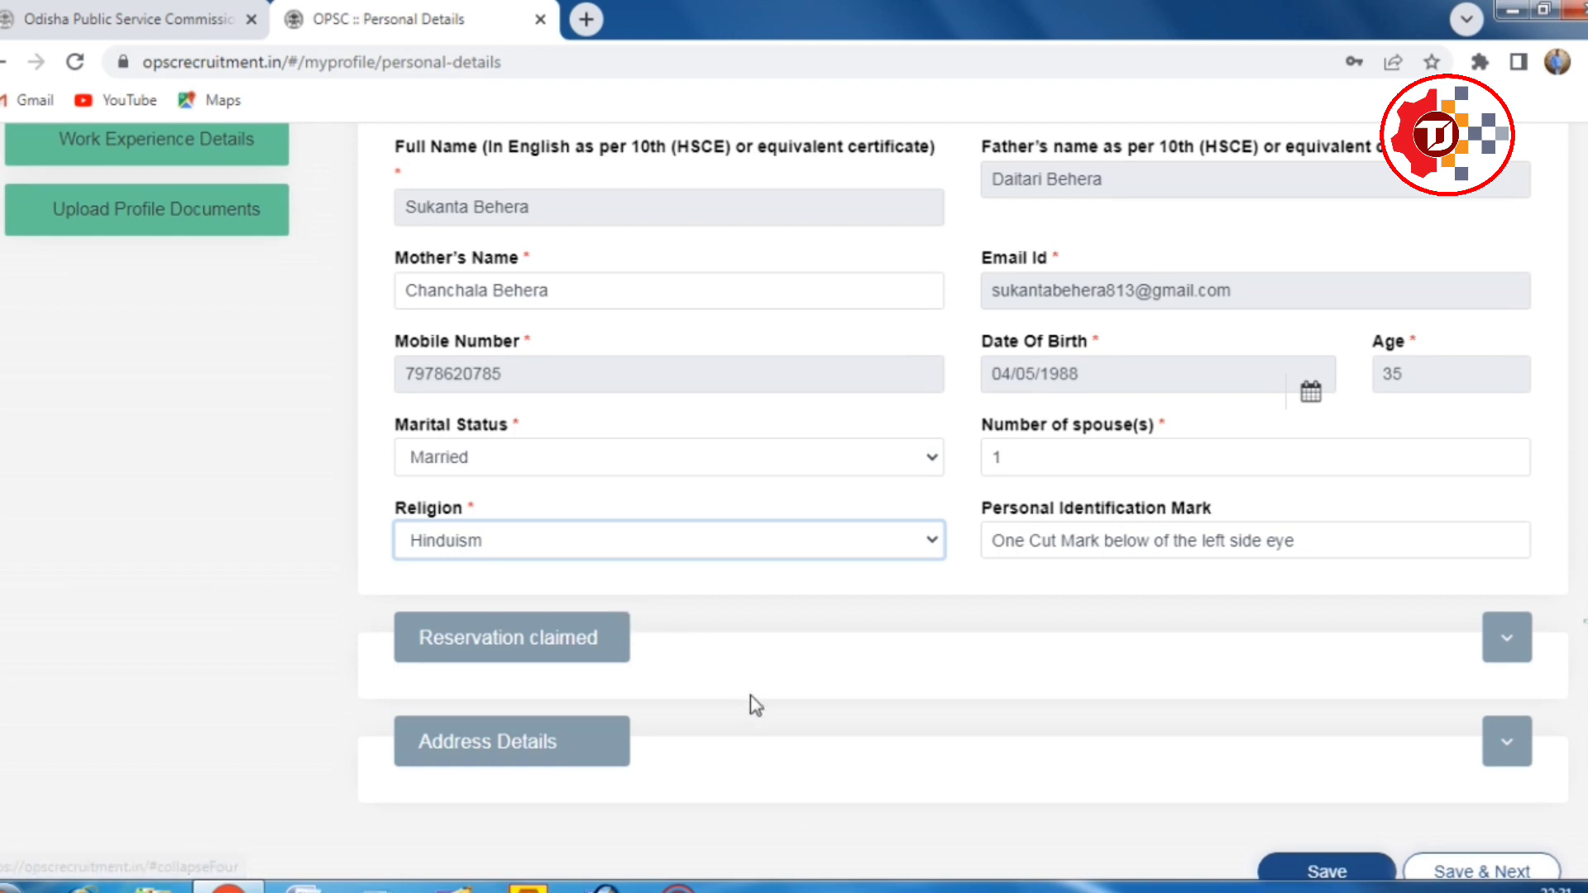
pyautogui.scroll(1, 752, 701)
pyautogui.scroll(-1, 645, 695)
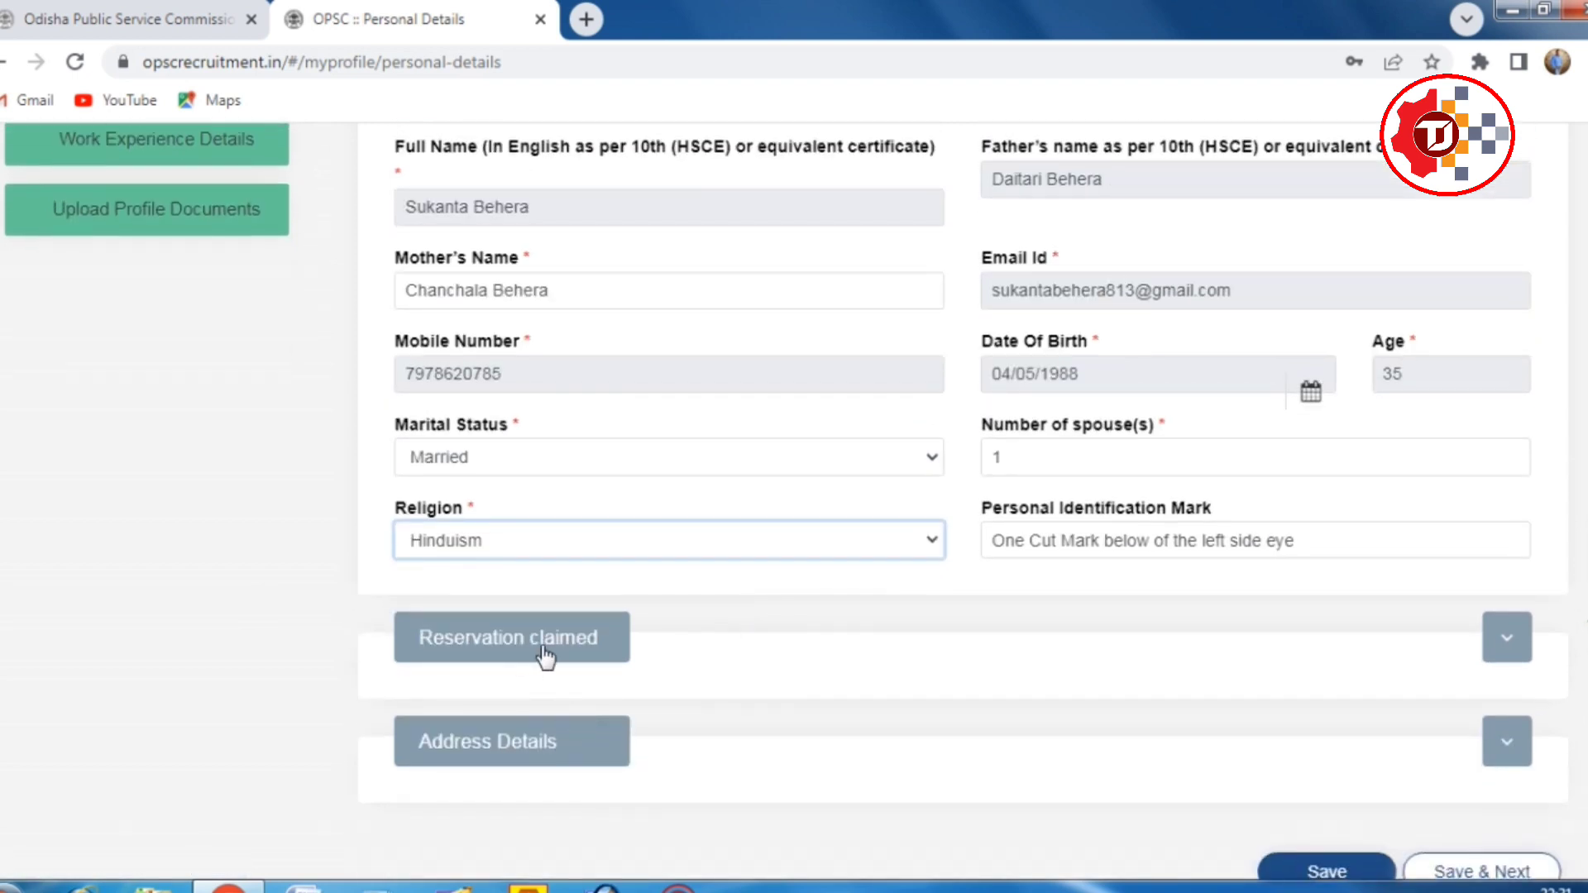
# Expand the Reservation claimed section, check the category options and keep UnReserved (UR).
pyautogui.click(575, 650)
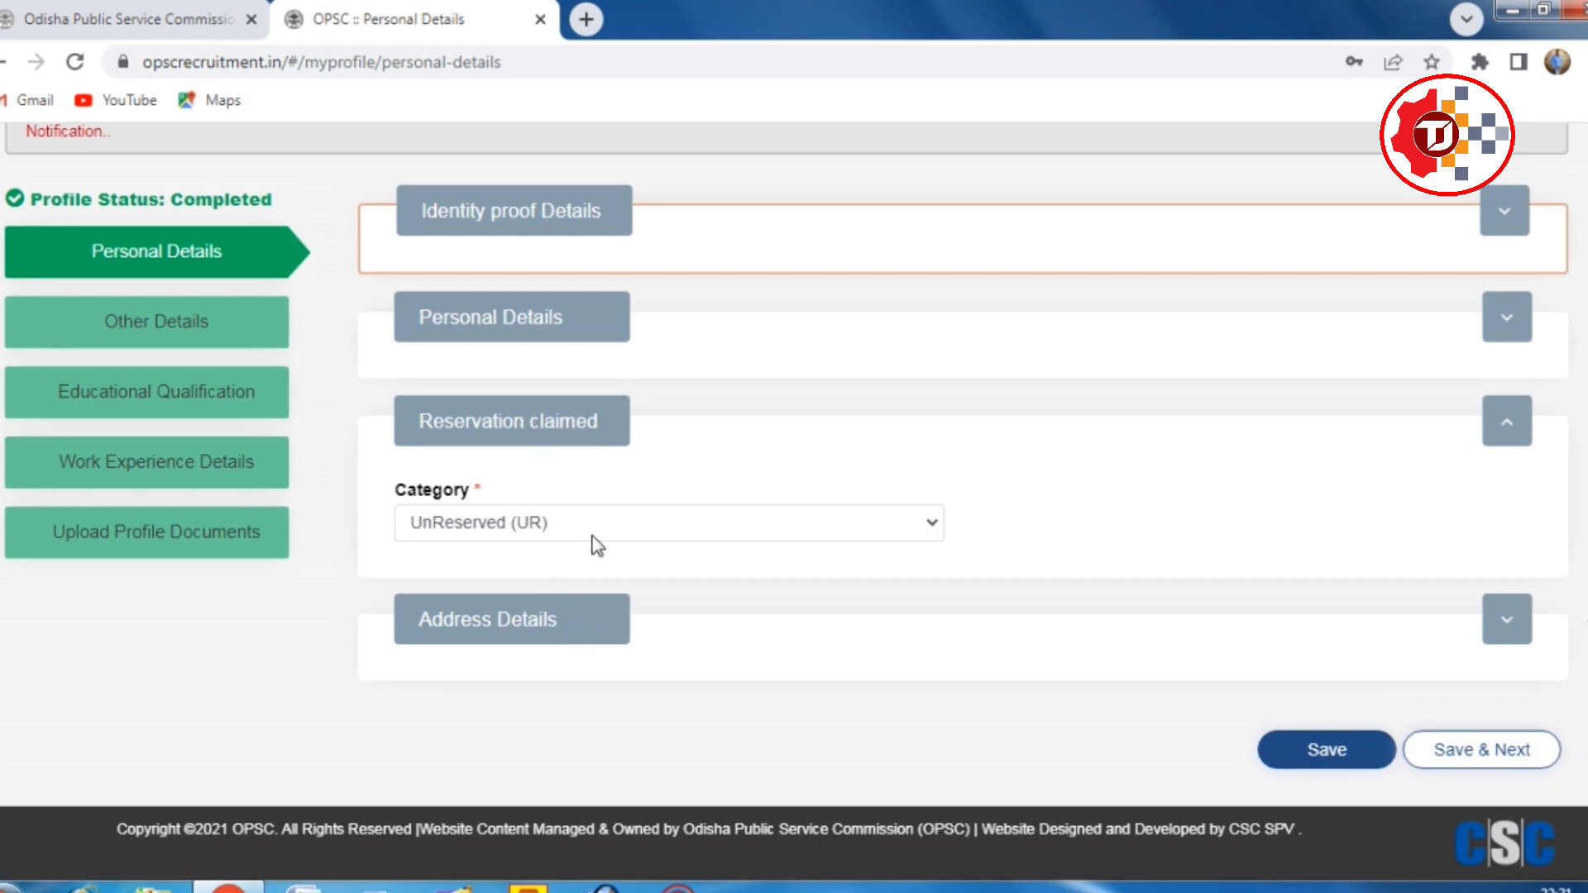
pyautogui.click(629, 523)
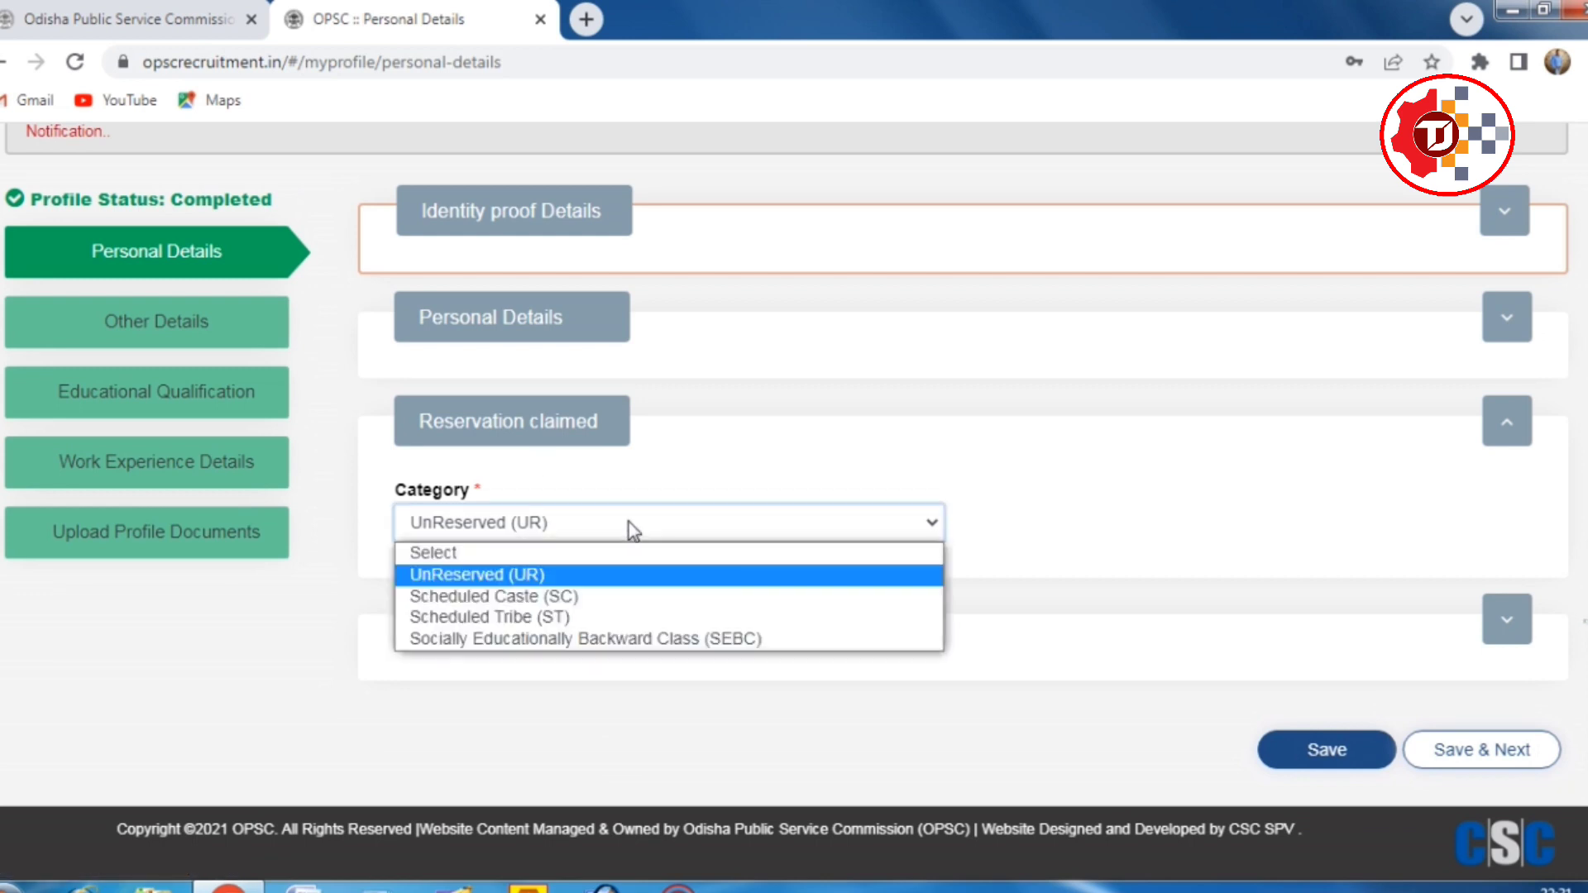
pyautogui.click(524, 577)
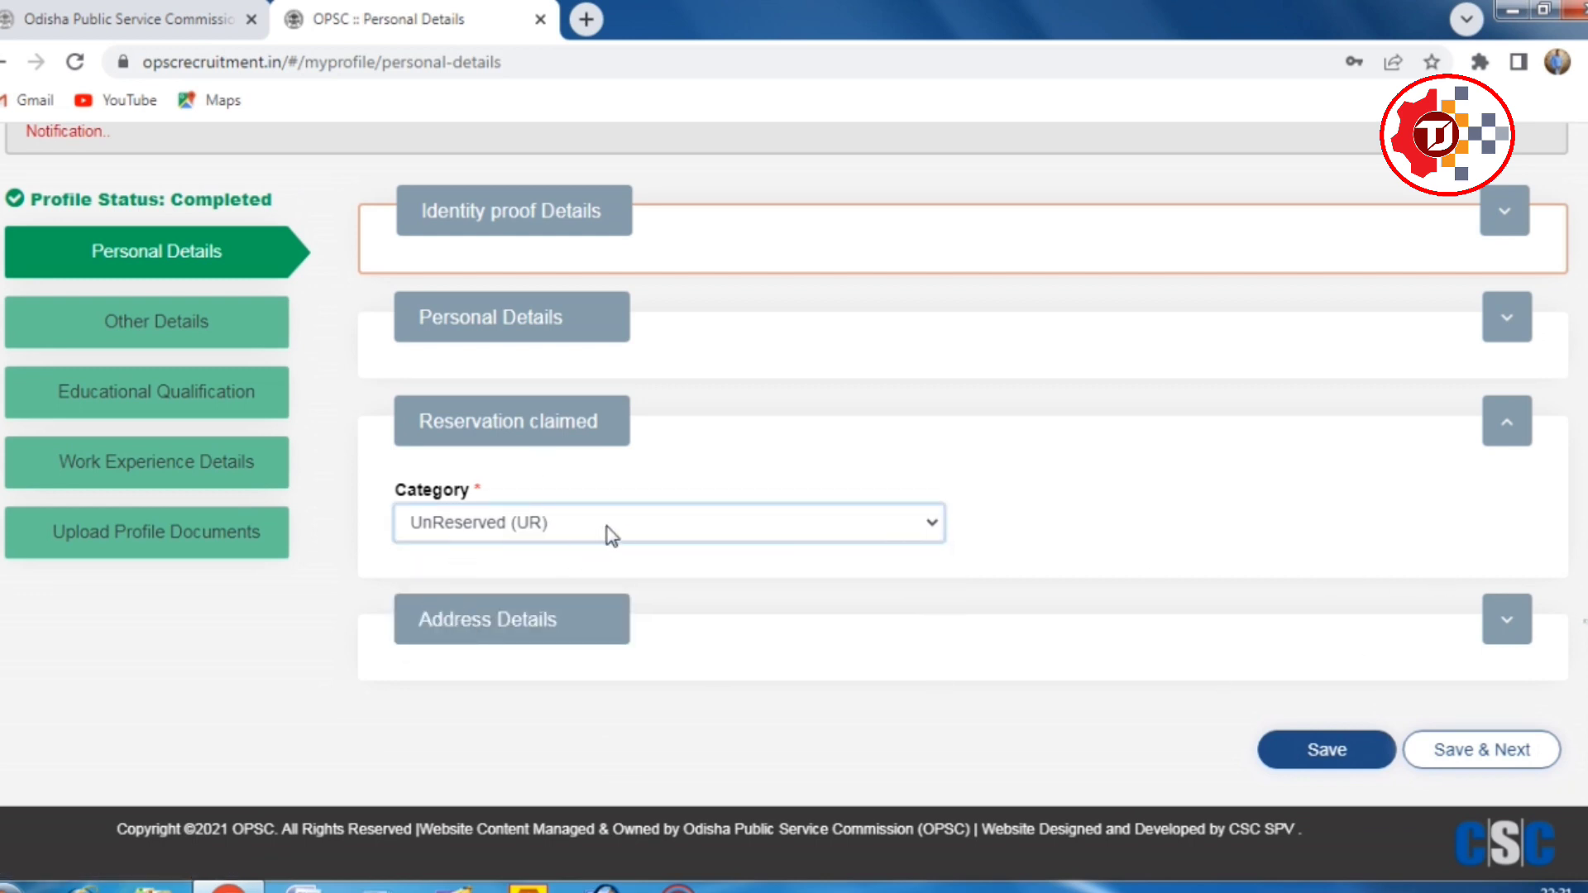
# Try Scheduled Caste (SC) as the reservation category.
pyautogui.click(612, 535)
pyautogui.press('Escape')
pyautogui.press('Down')
pyautogui.scroll(-1, 574, 588)
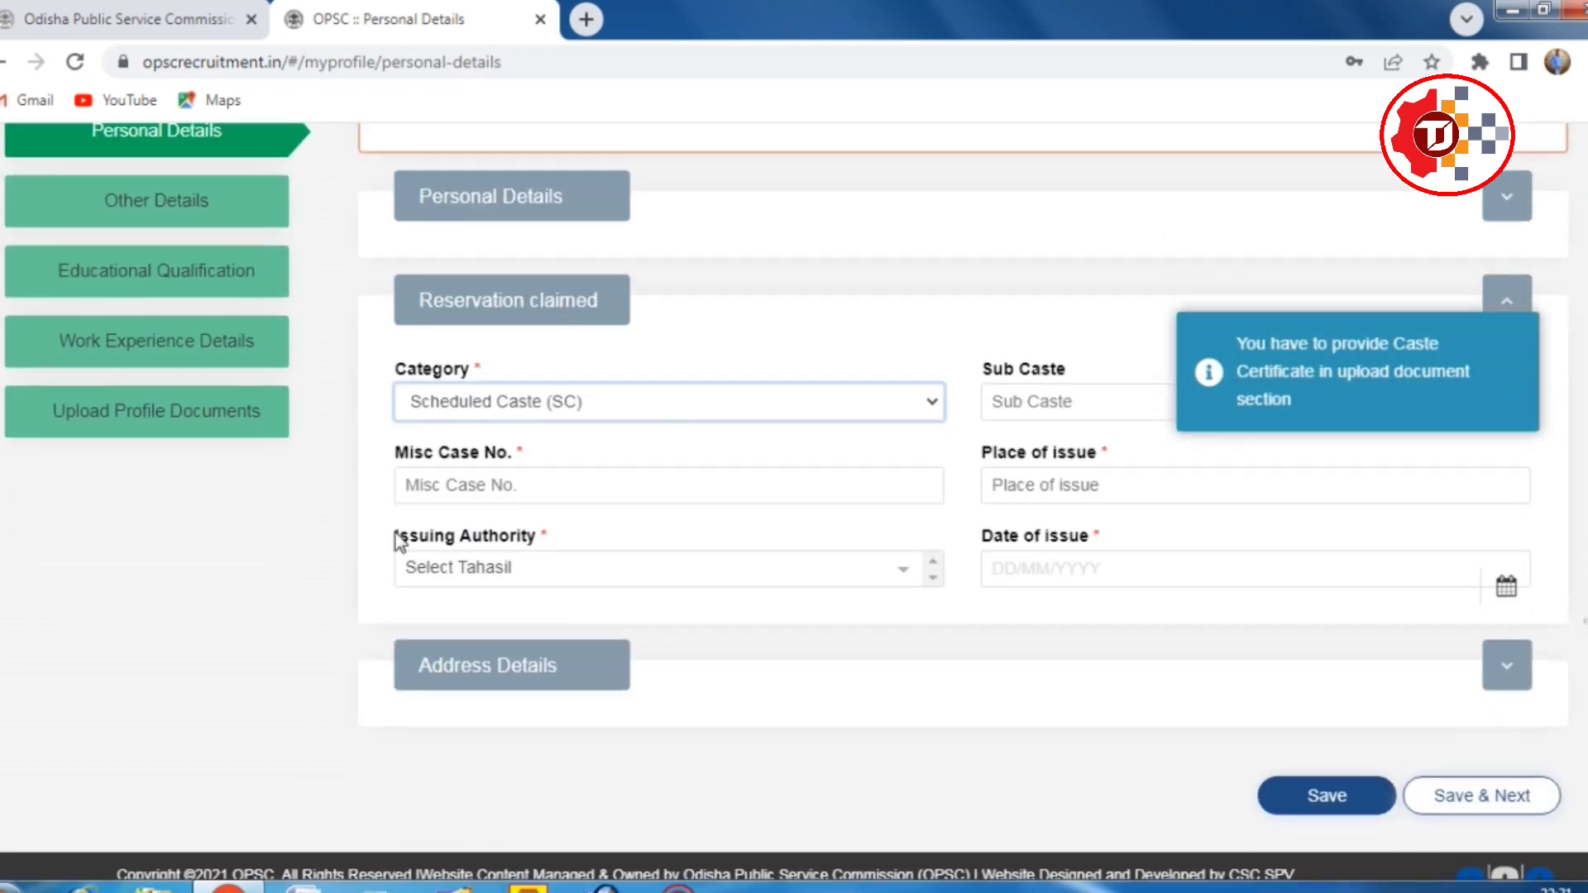
pyautogui.scroll(1, 405, 536)
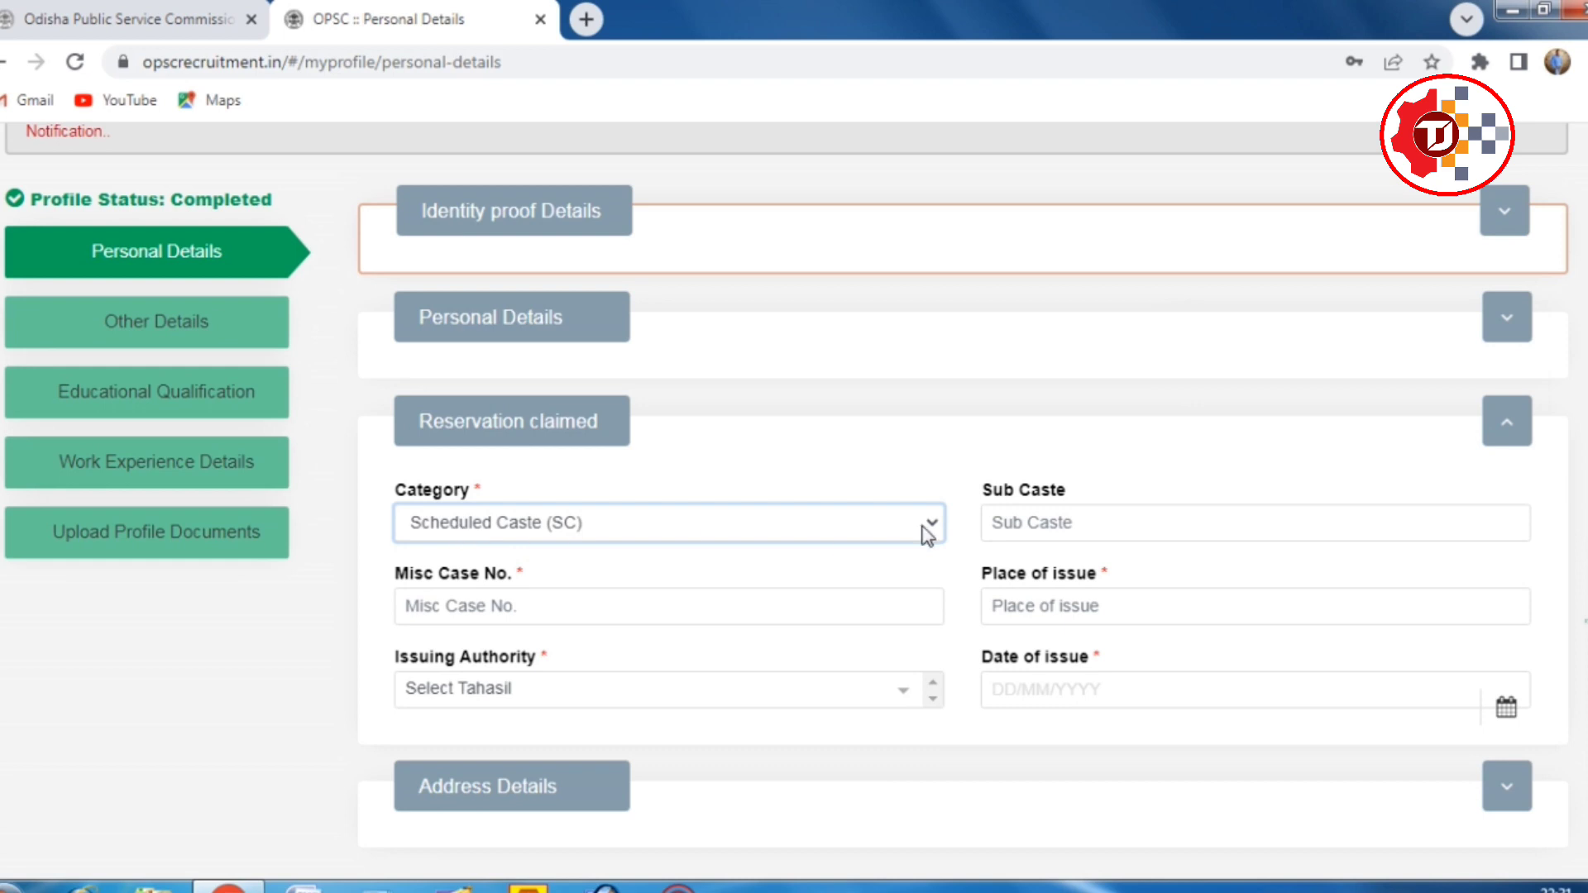
# Go through the caste certificate fields: sub caste, misc case number, place of issue, issuing authority and date of issue.
pyautogui.click(1047, 524)
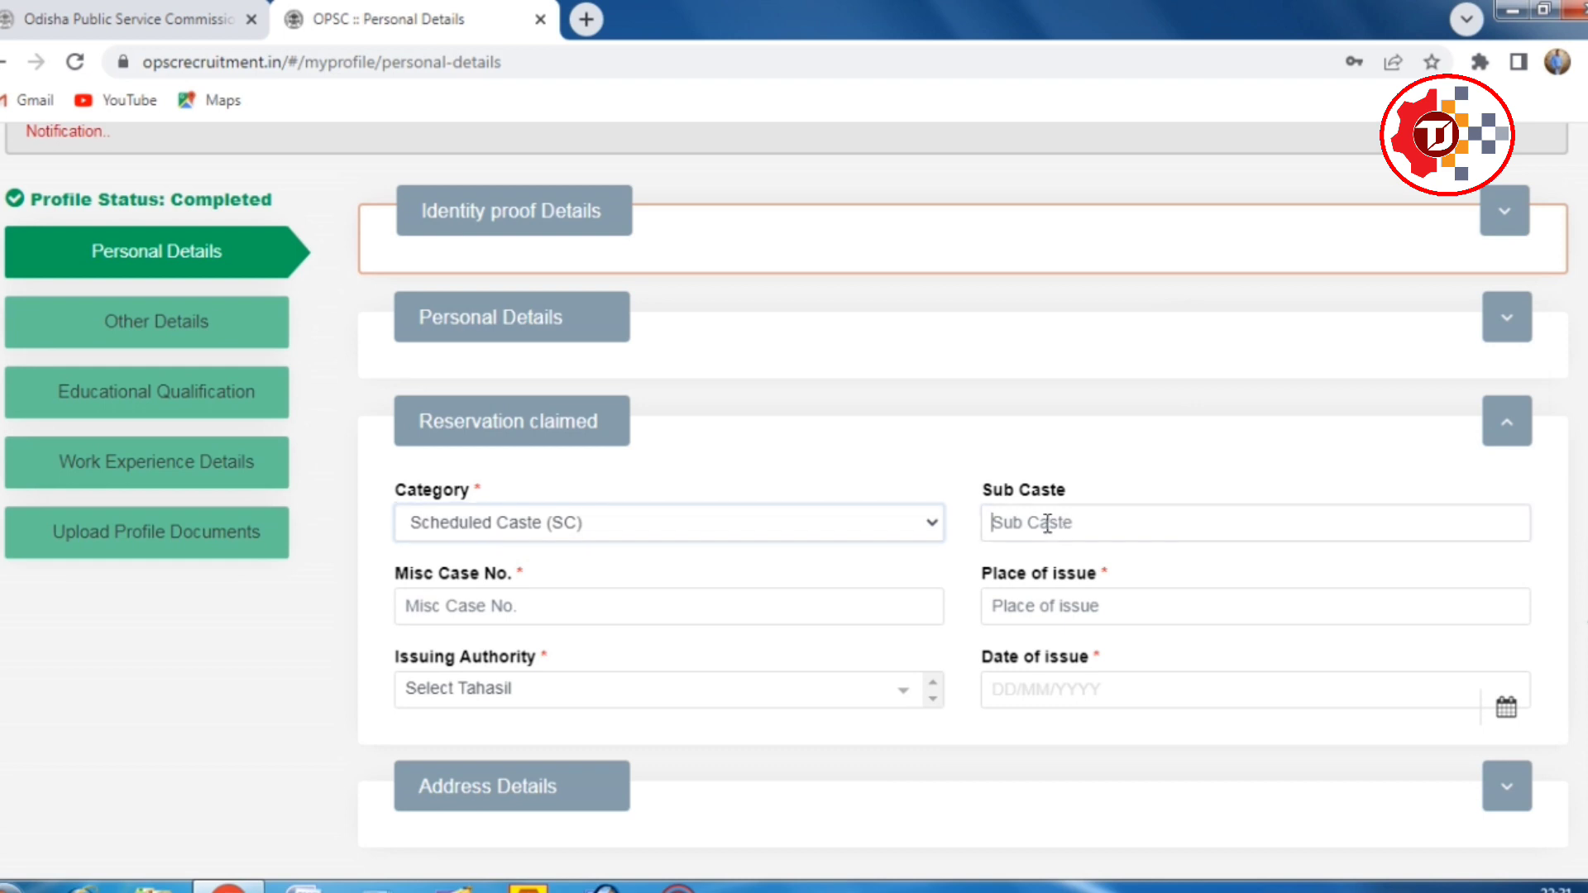
pyautogui.click(484, 605)
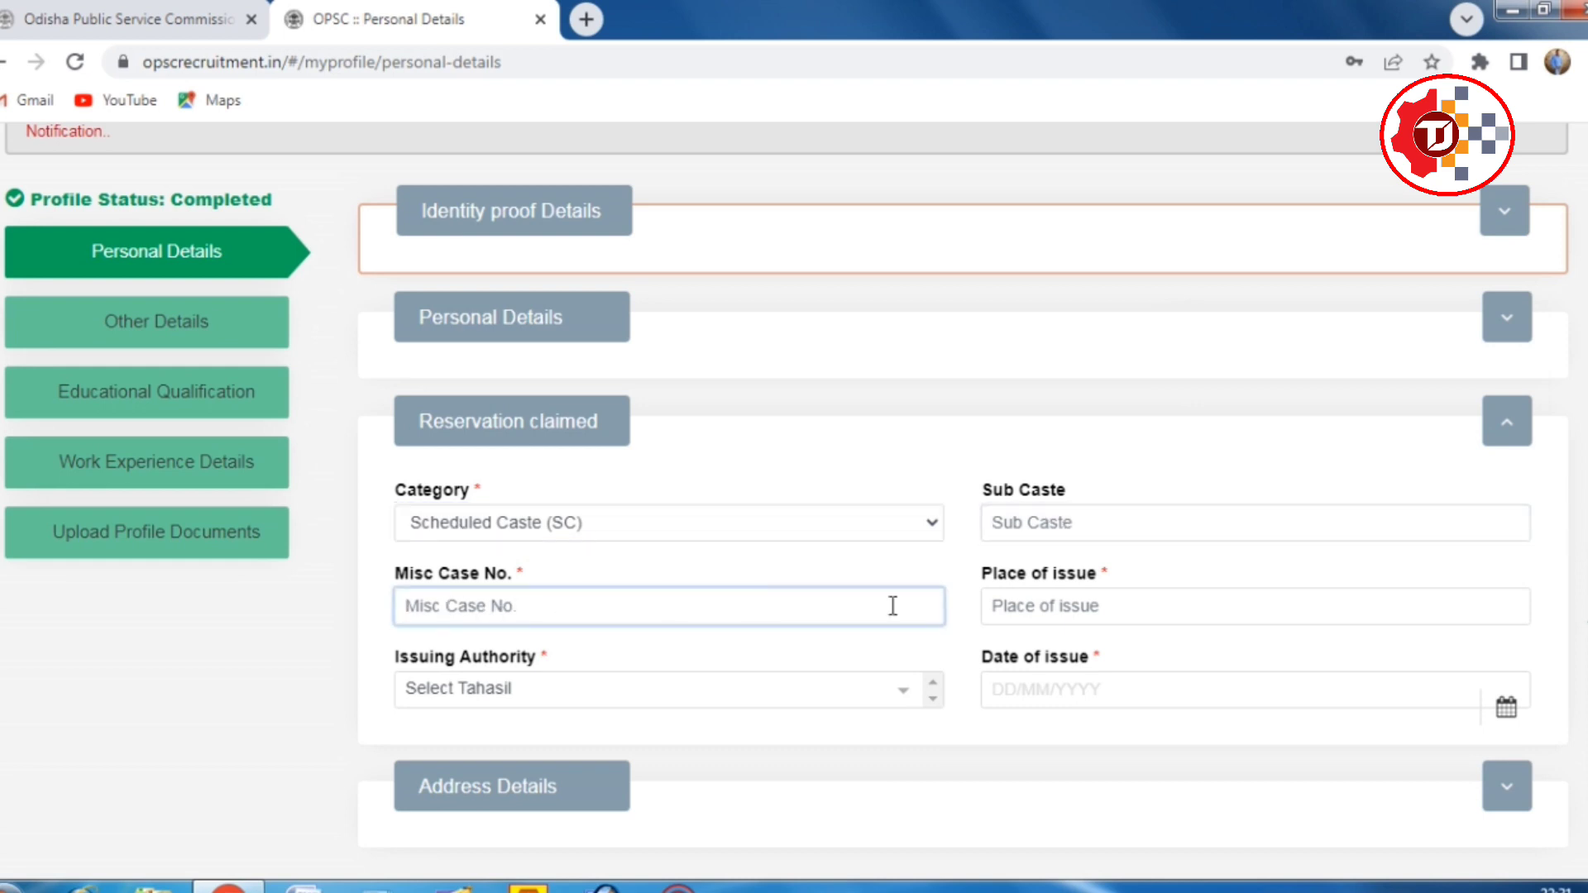
pyautogui.click(1096, 610)
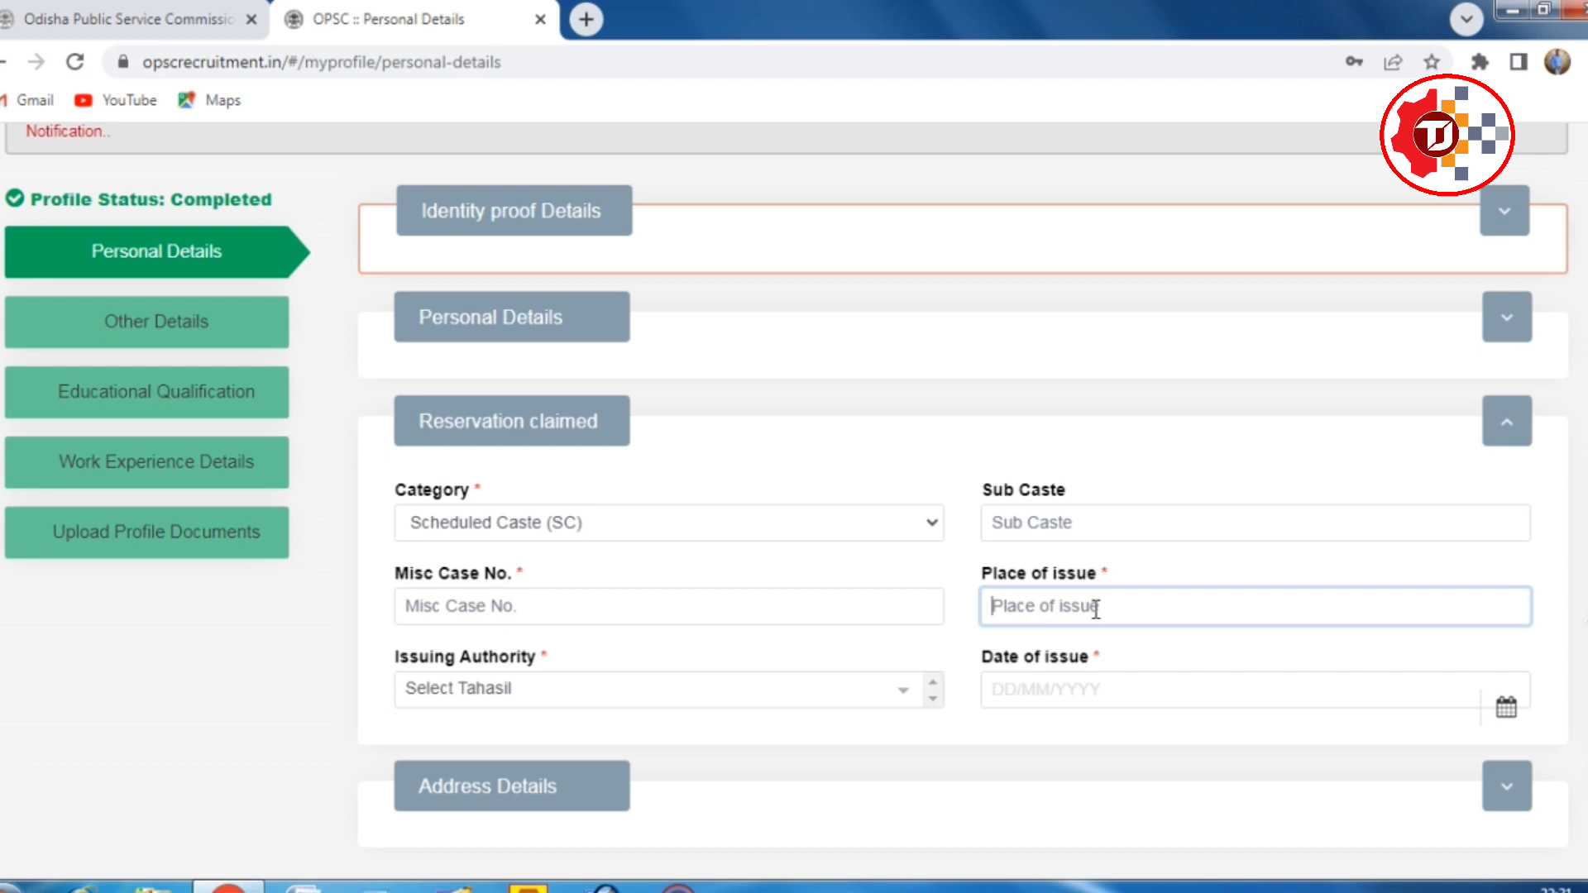
pyautogui.click(488, 697)
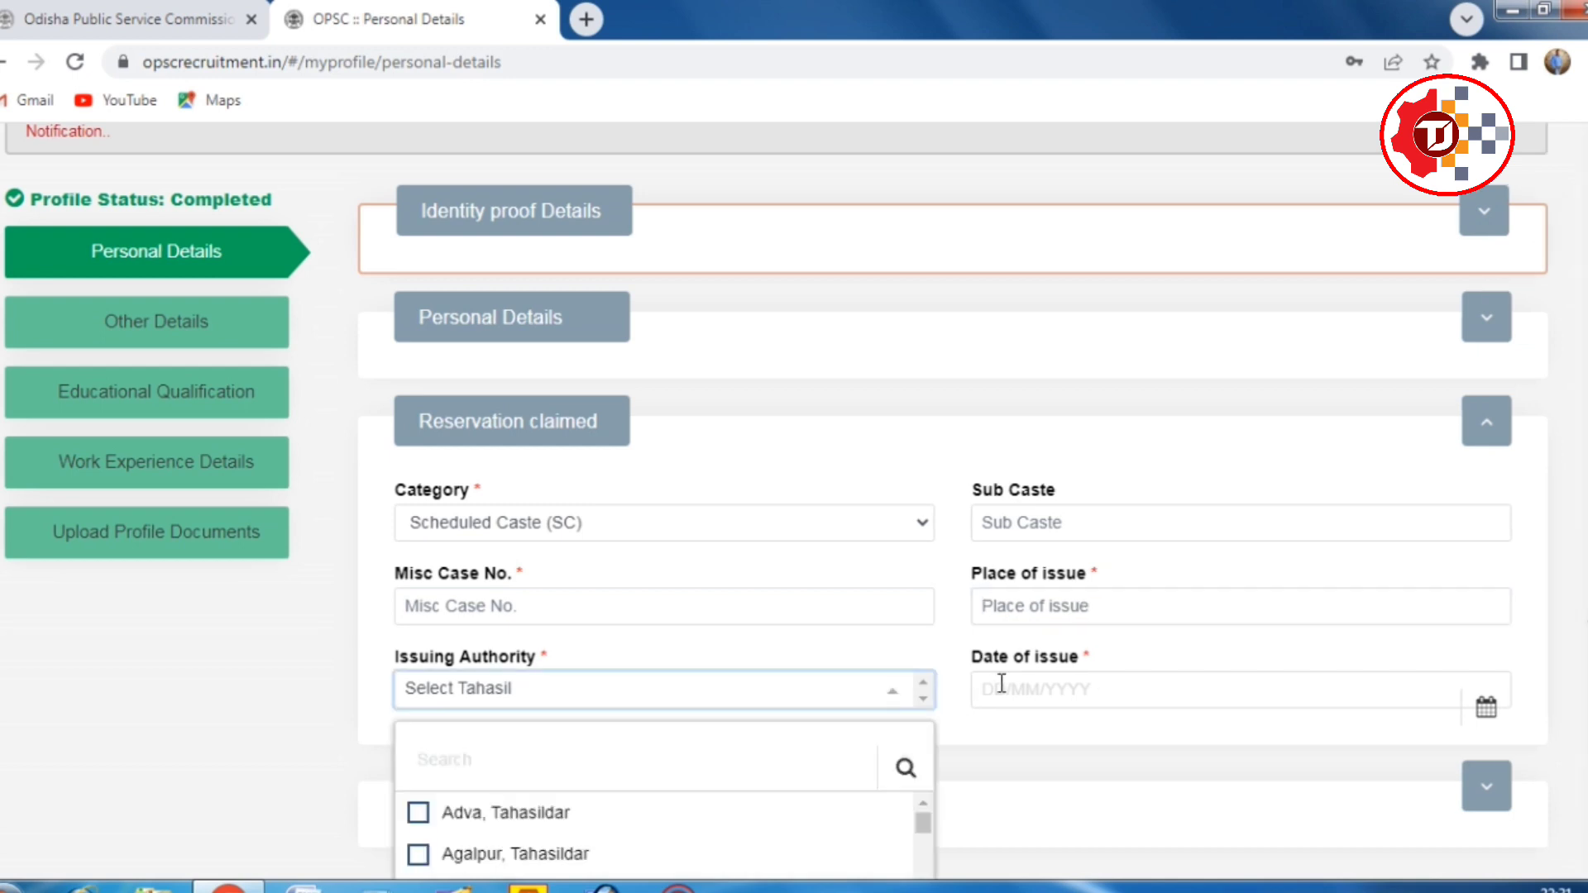
pyautogui.click(1065, 690)
pyautogui.scroll(-2, 744, 661)
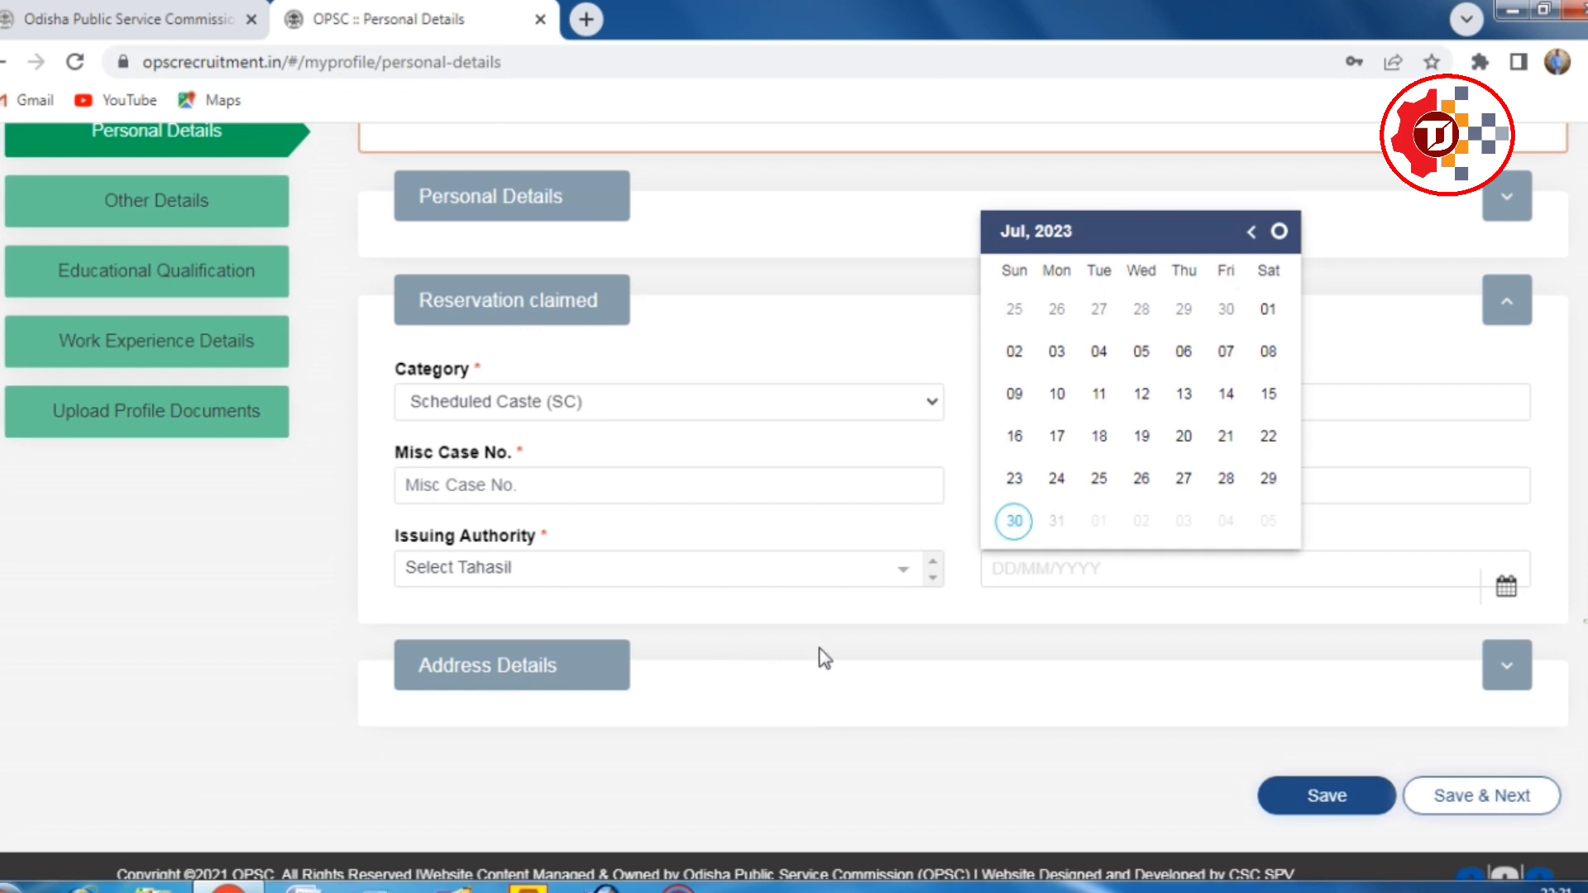
pyautogui.click(495, 576)
# Try Scheduled Tribe (ST) as the reservation category, and change it to Socially Educationally Backward Class (SEBC).
pyautogui.click(645, 409)
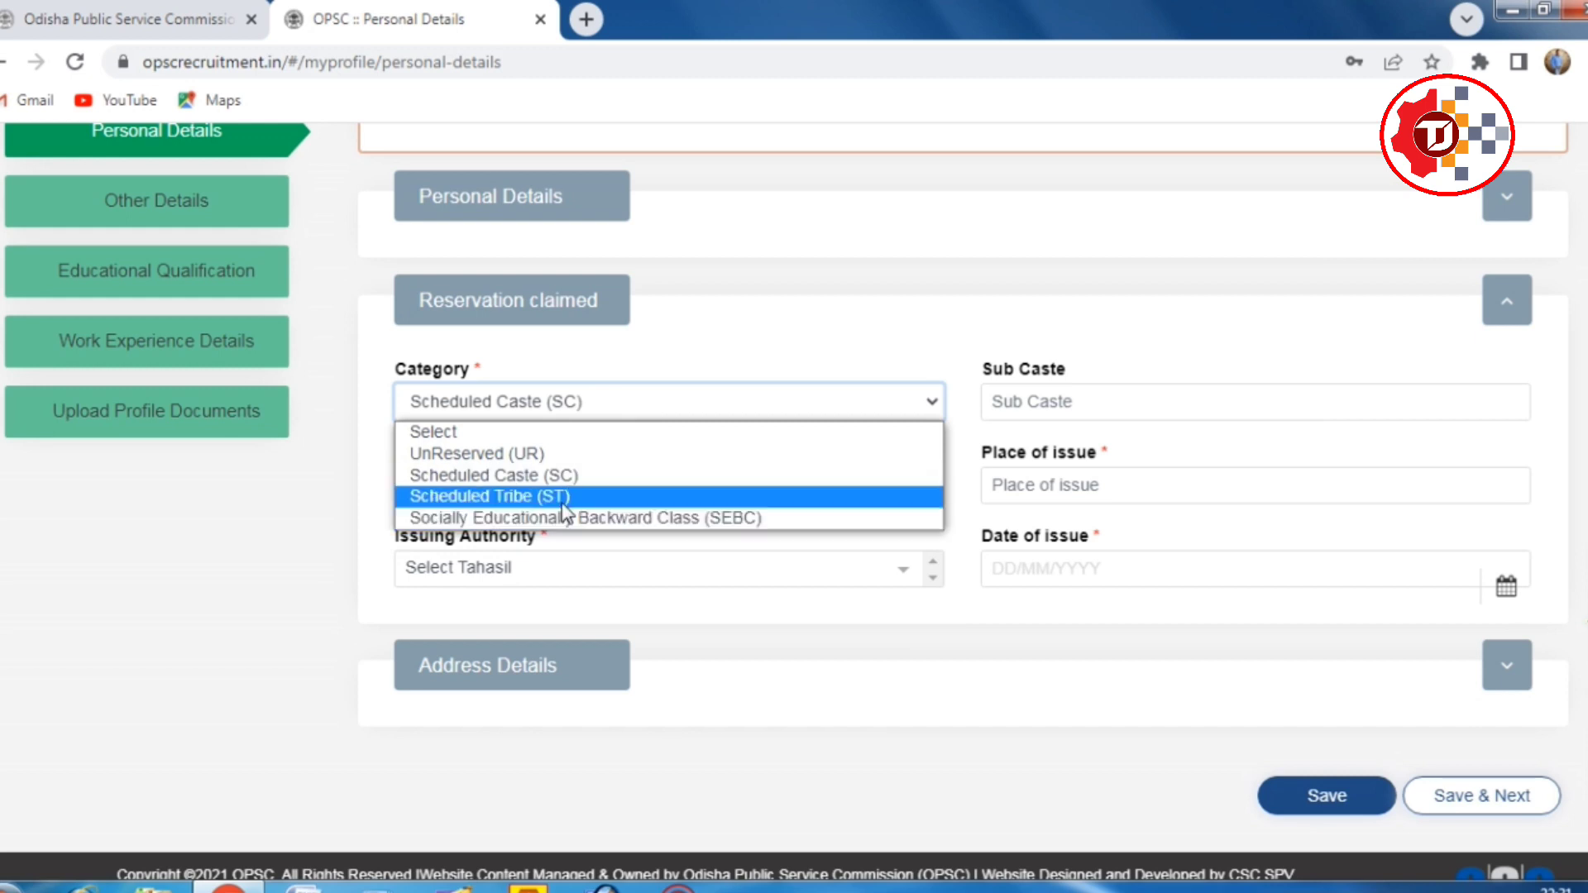
pyautogui.click(571, 495)
pyautogui.click(632, 409)
pyautogui.click(624, 518)
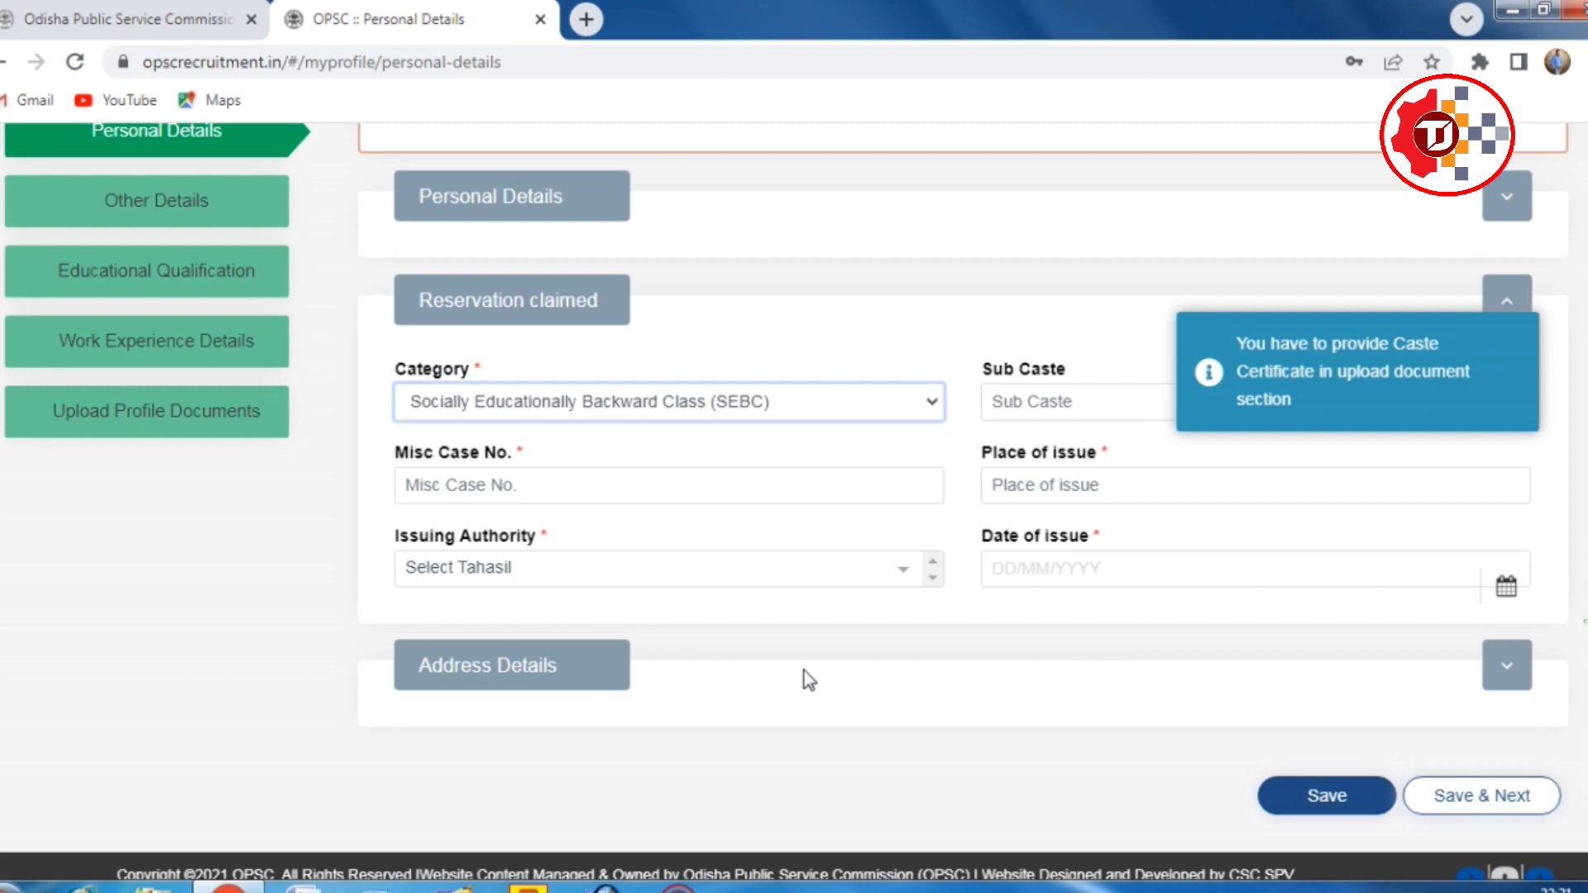
# Expand the Address Details section and review the present address, including its post office, state, district and pincode.
pyautogui.scroll(-1, 809, 680)
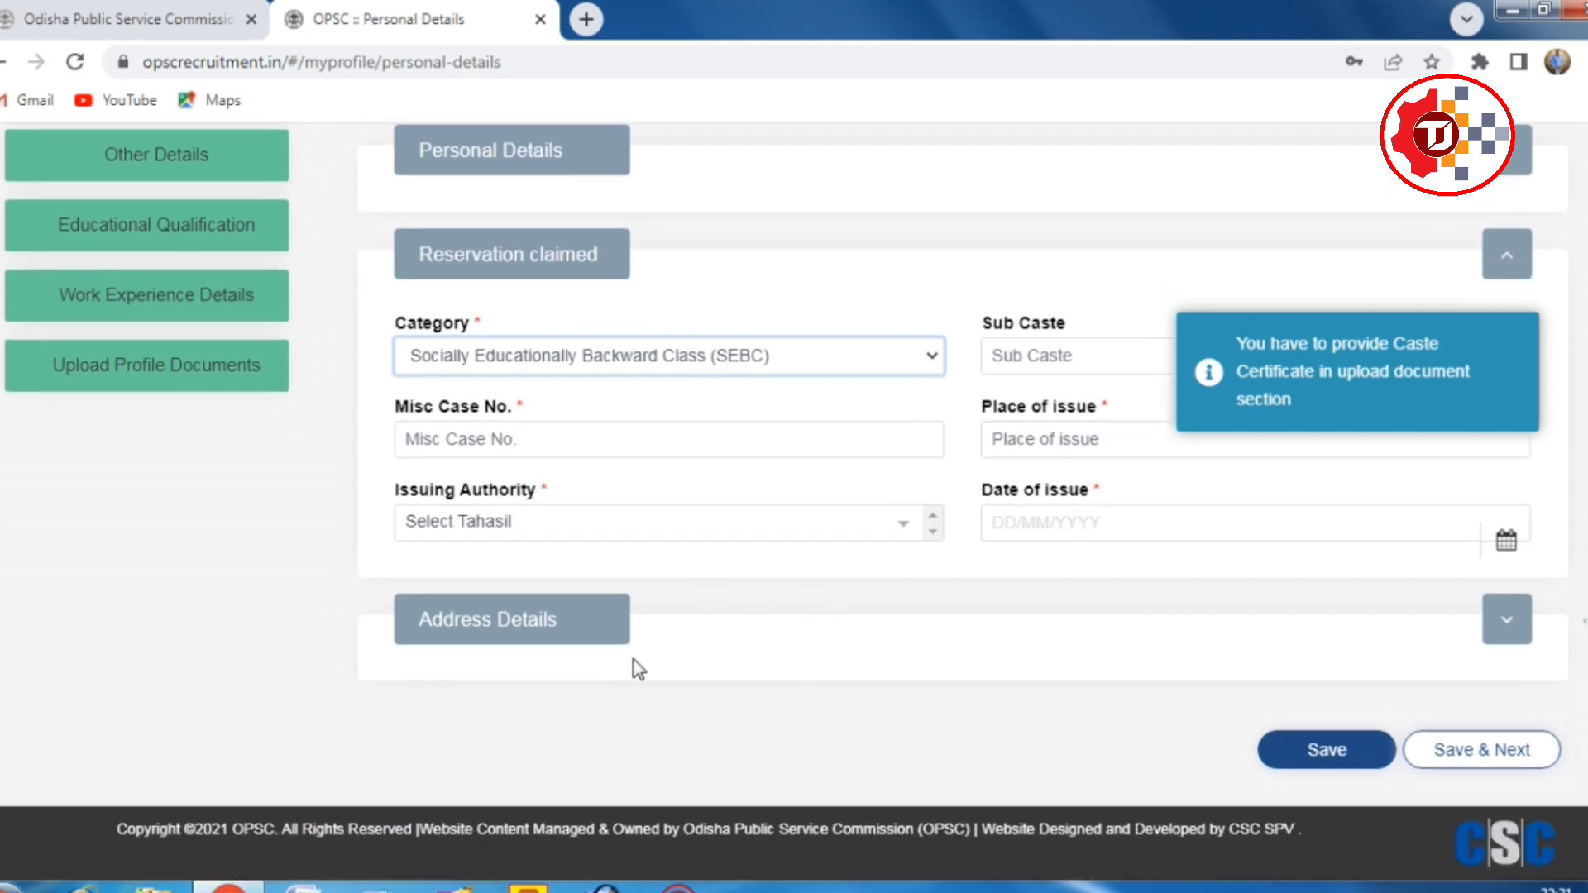
pyautogui.click(513, 621)
pyautogui.scroll(-3, 768, 610)
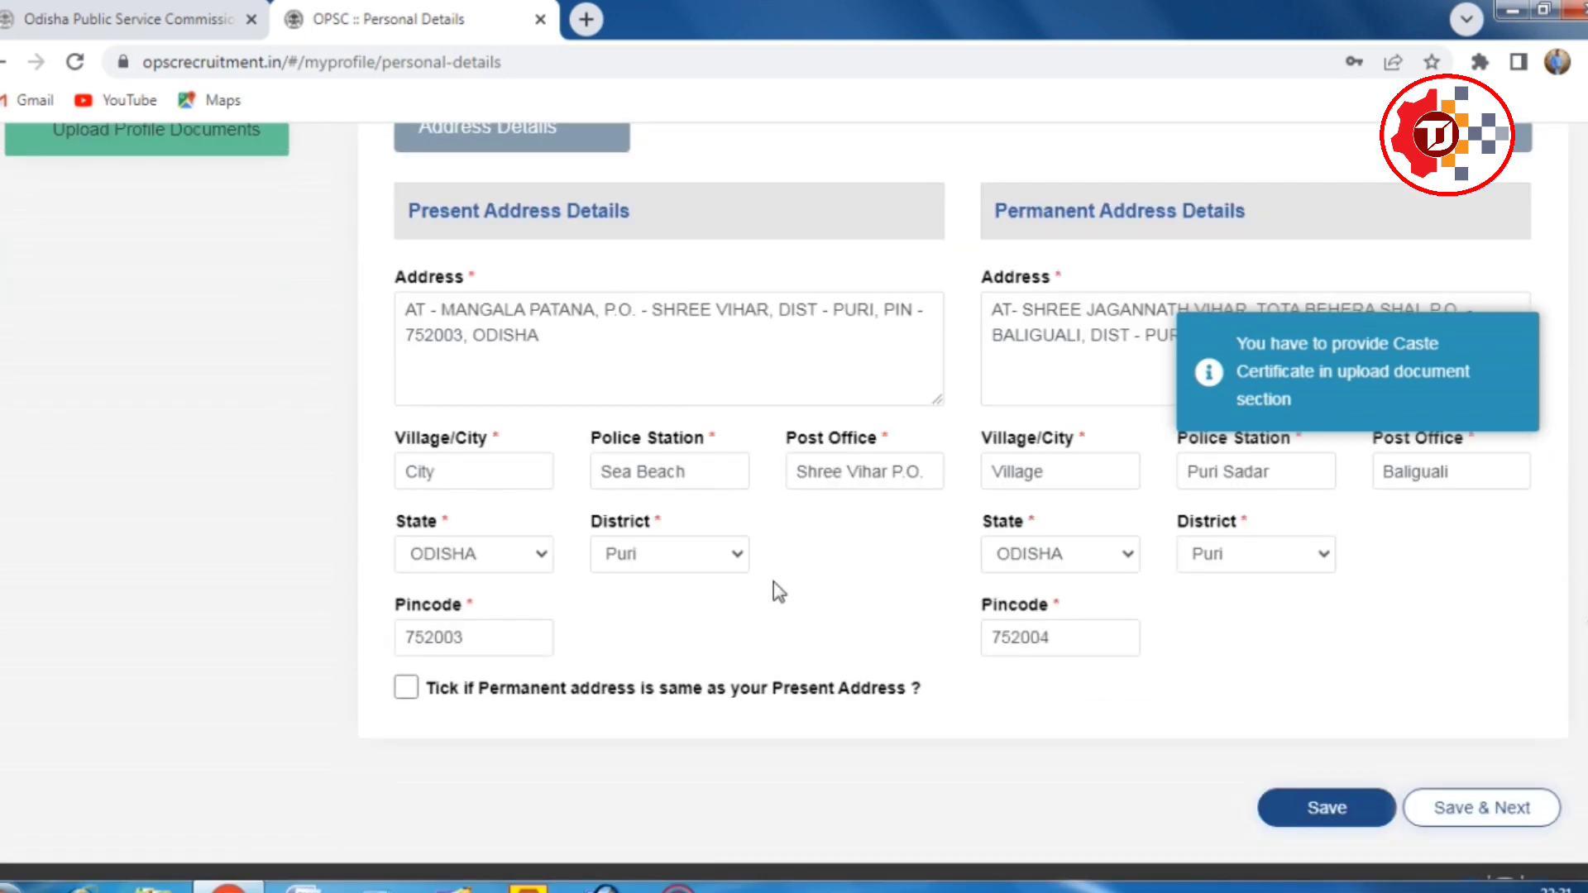
pyautogui.scroll(1, 752, 469)
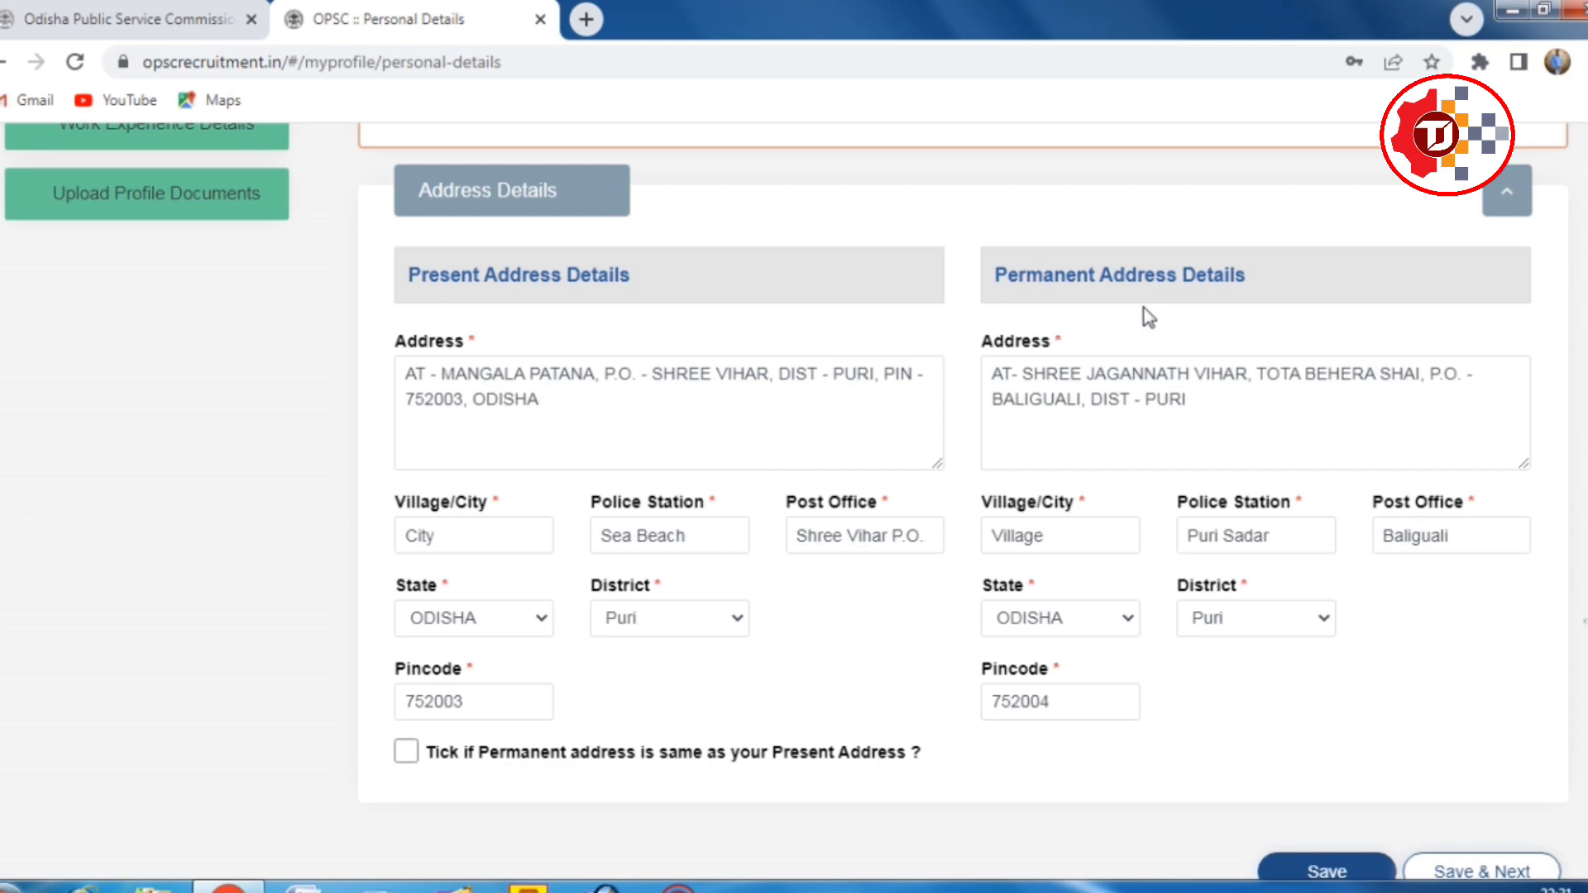
pyautogui.scroll(-2, 483, 368)
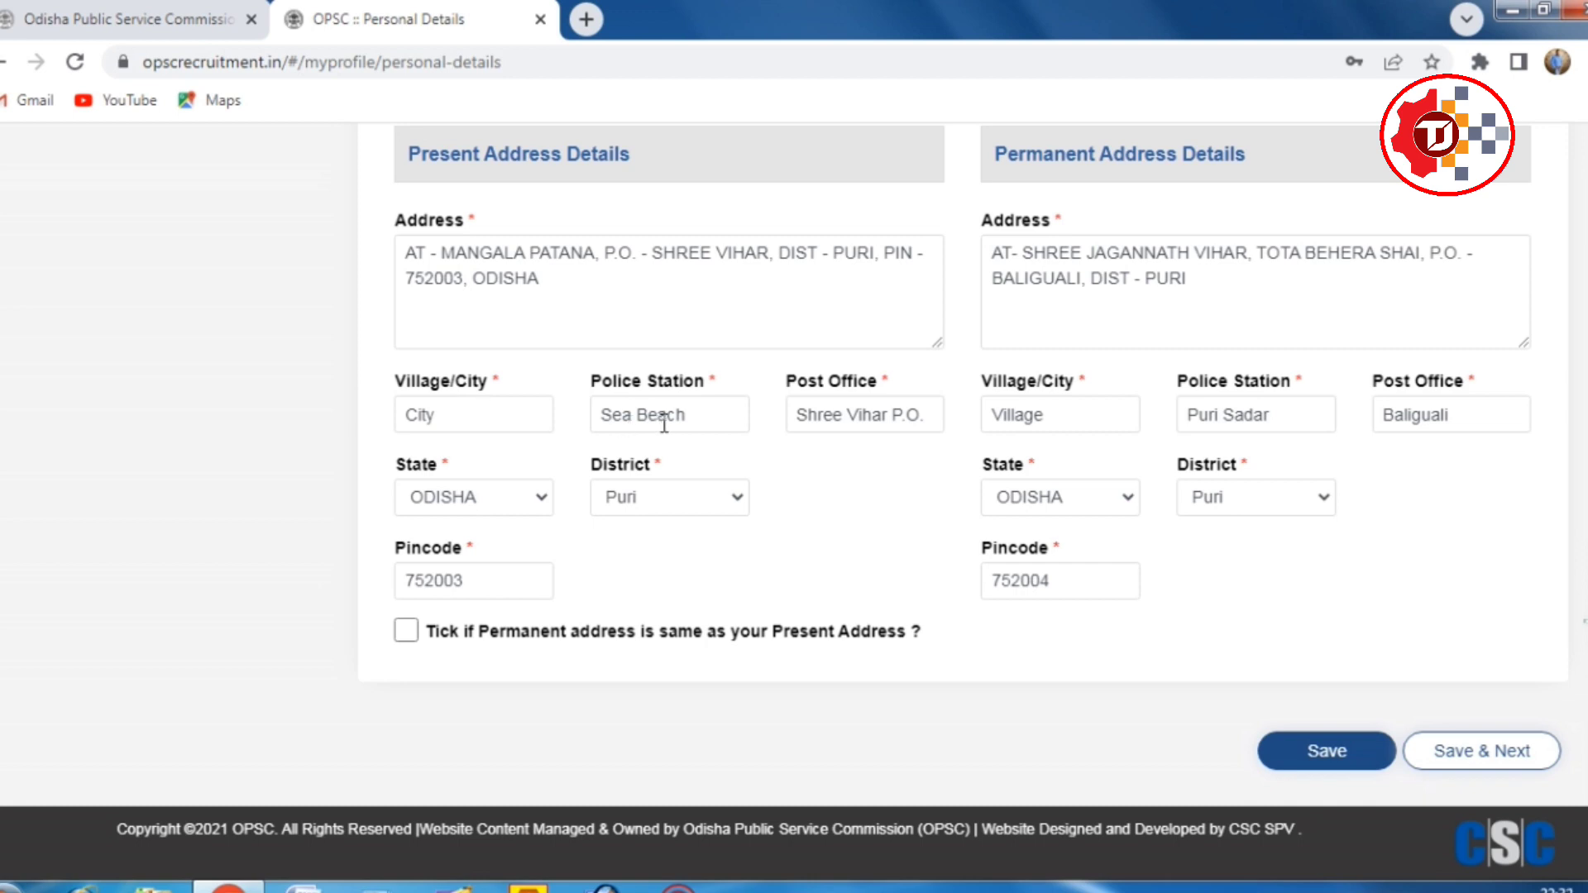
pyautogui.click(838, 419)
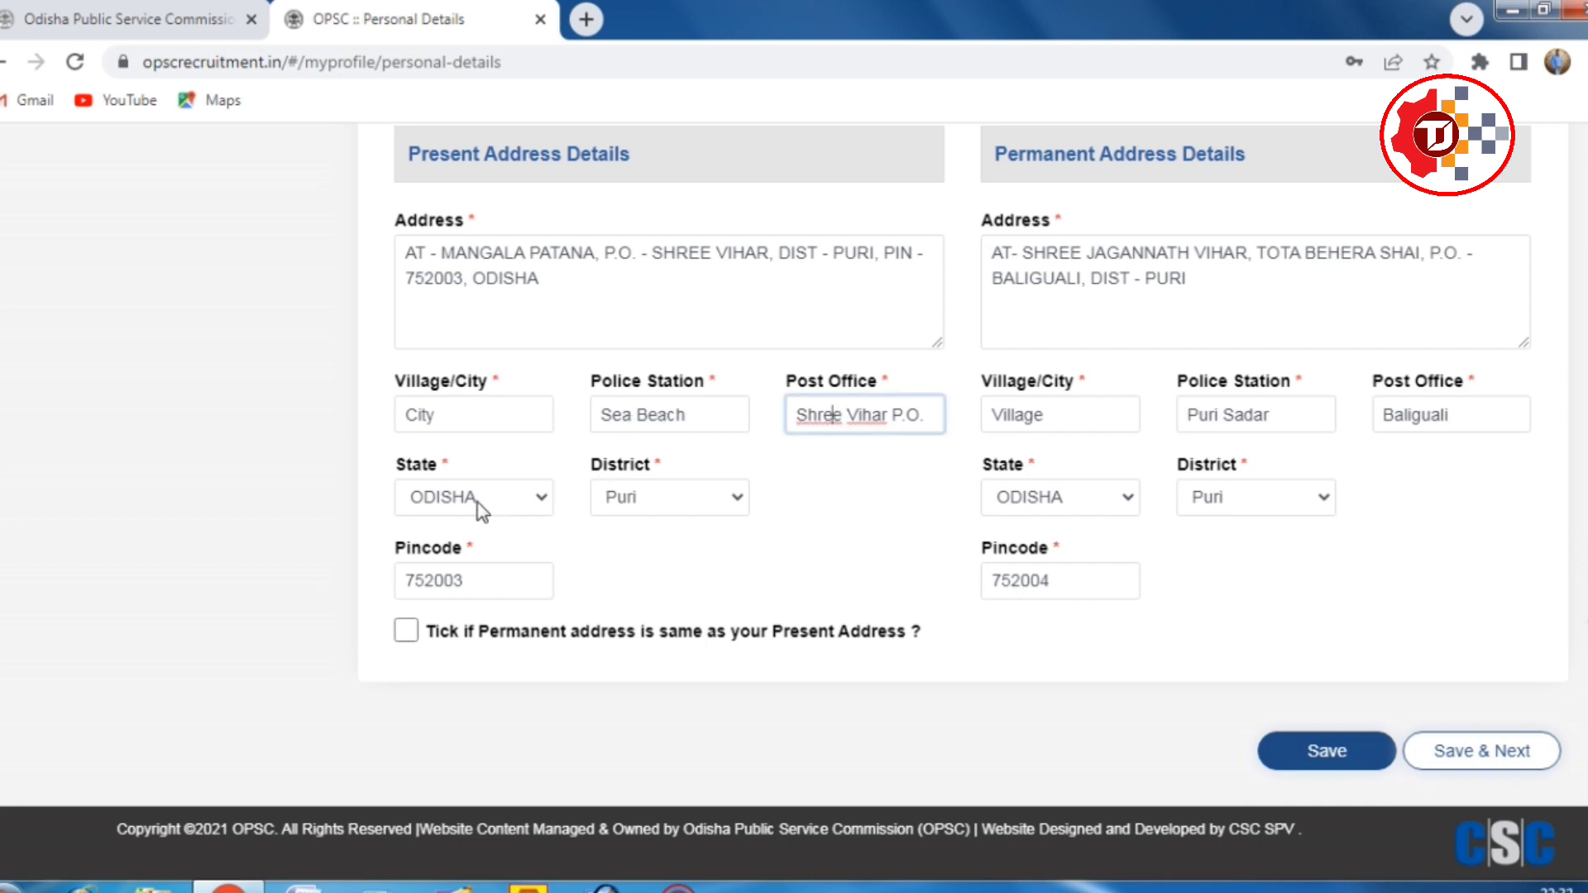
pyautogui.click(704, 505)
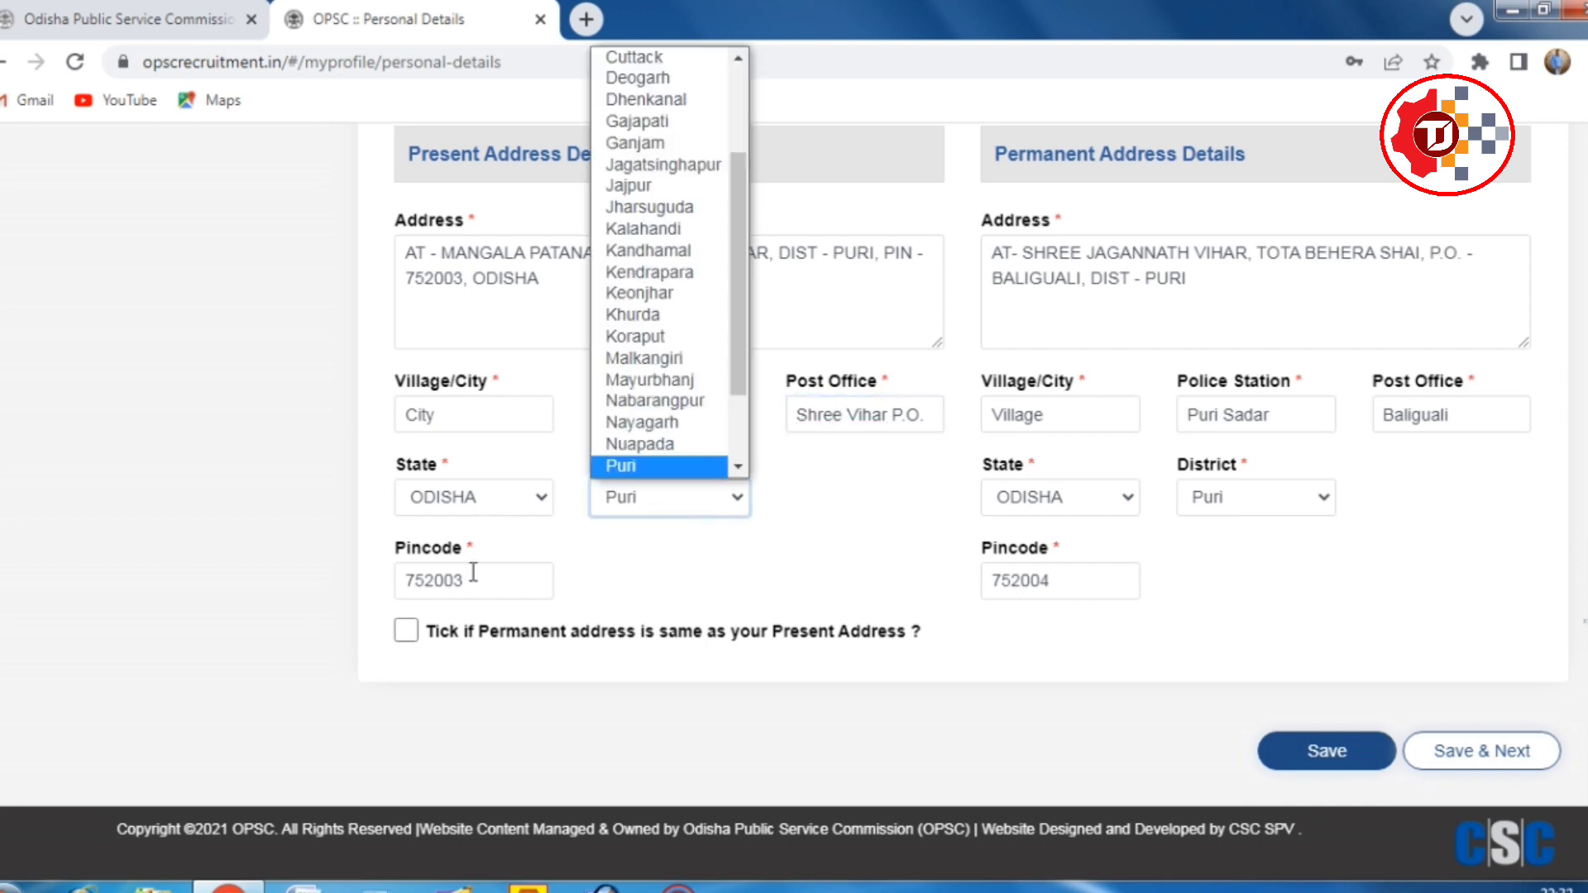
pyautogui.click(469, 587)
pyautogui.scroll(2, 521, 603)
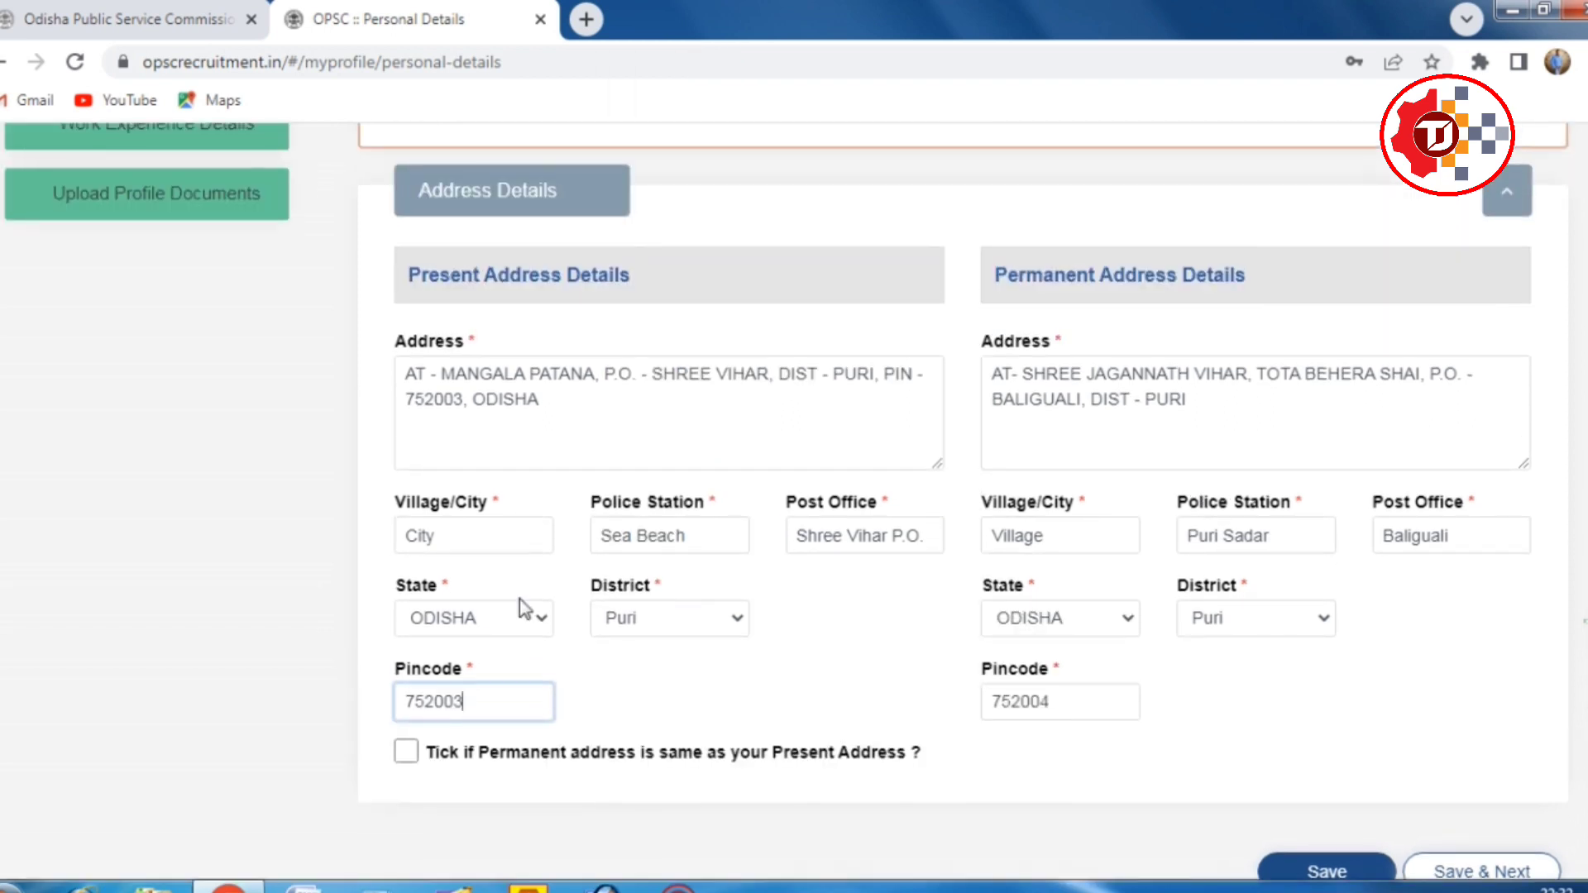
pyautogui.scroll(-2, 1133, 373)
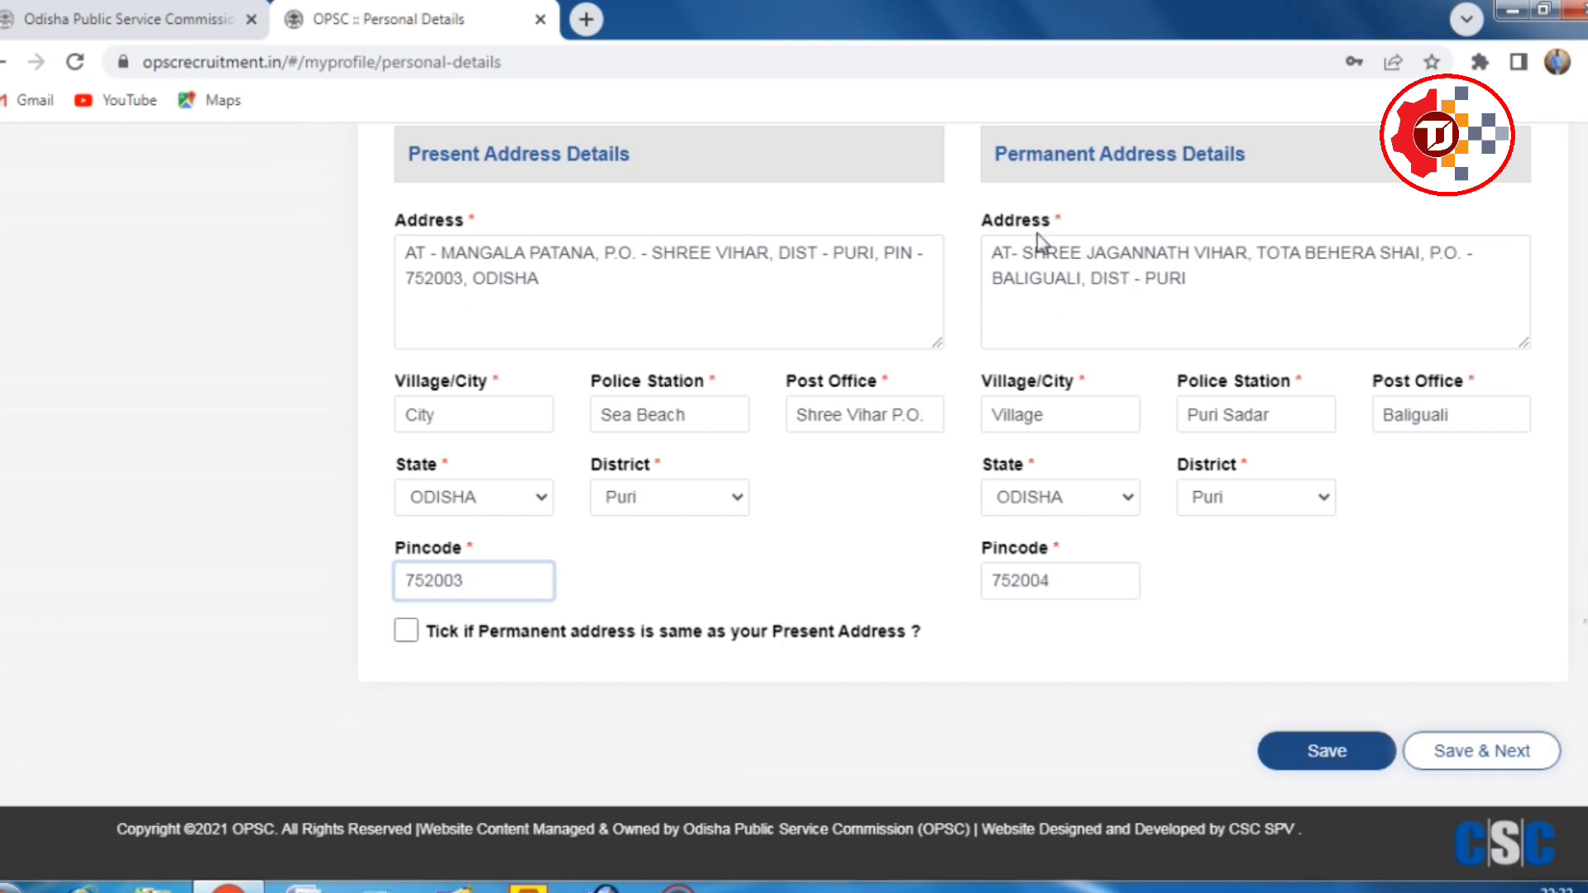
# Go through the permanent address fields: address, village/city, police station, post office, state and district.
pyautogui.click(1003, 257)
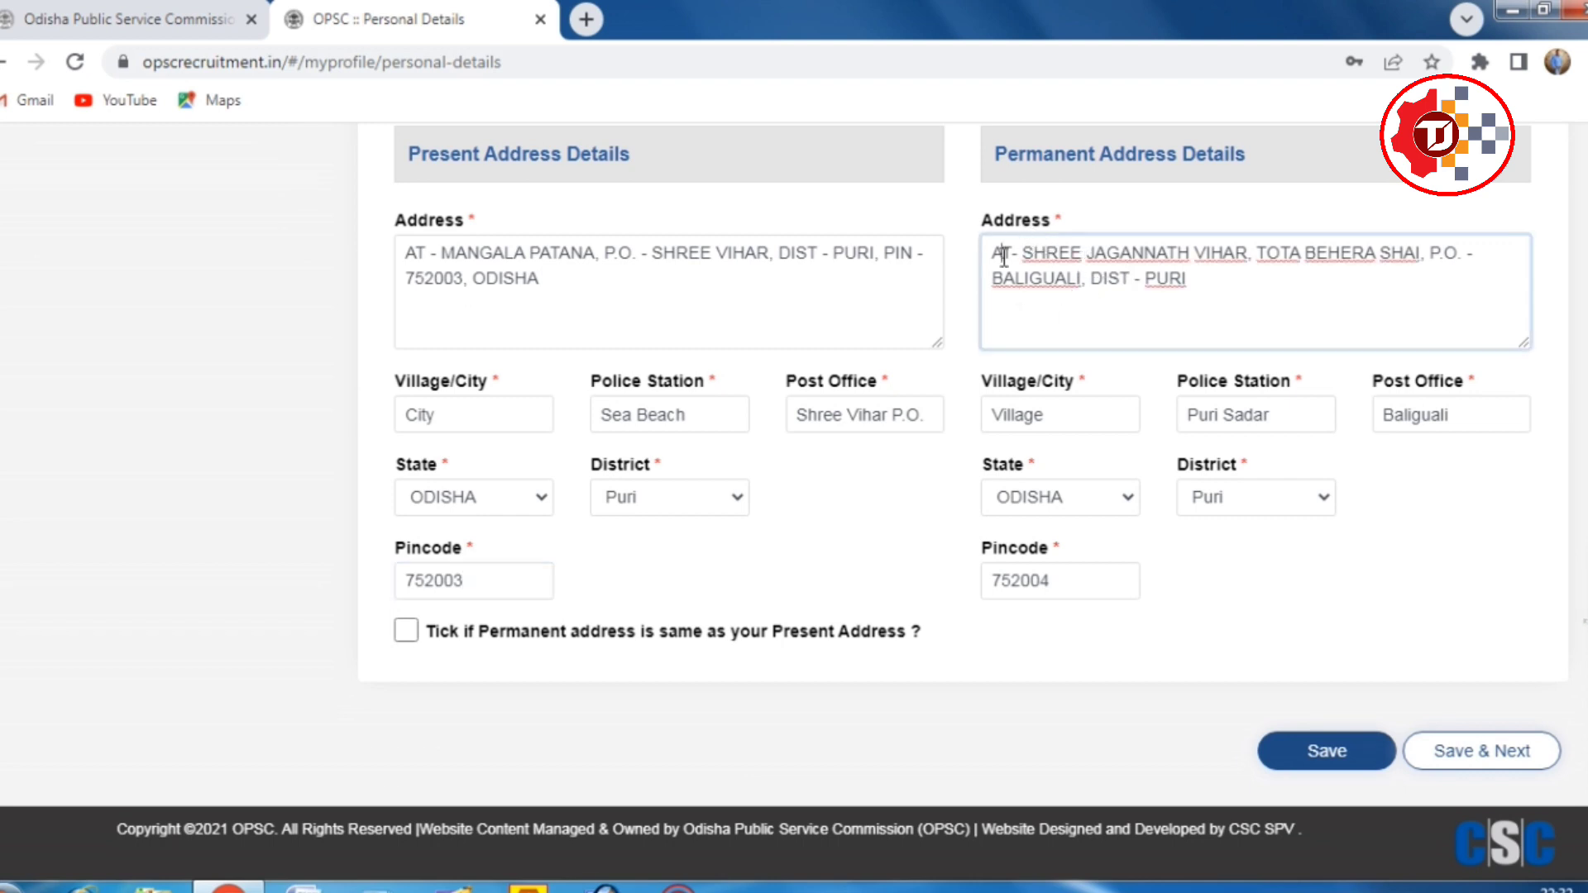
pyautogui.click(1048, 408)
pyautogui.click(1219, 416)
pyautogui.click(1399, 415)
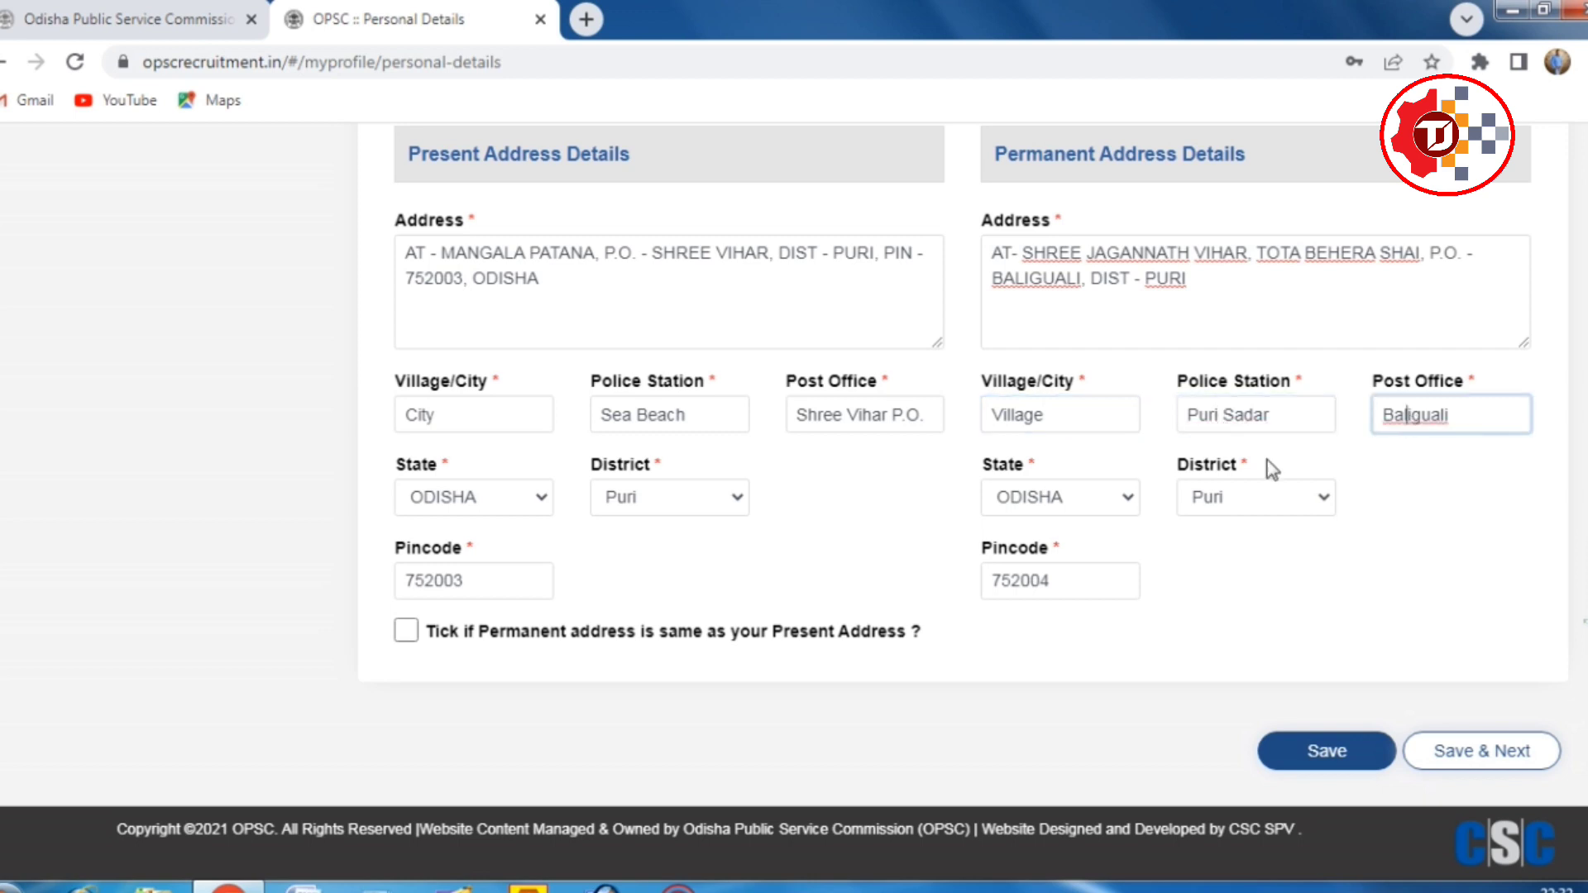
pyautogui.click(1110, 499)
pyautogui.click(1239, 506)
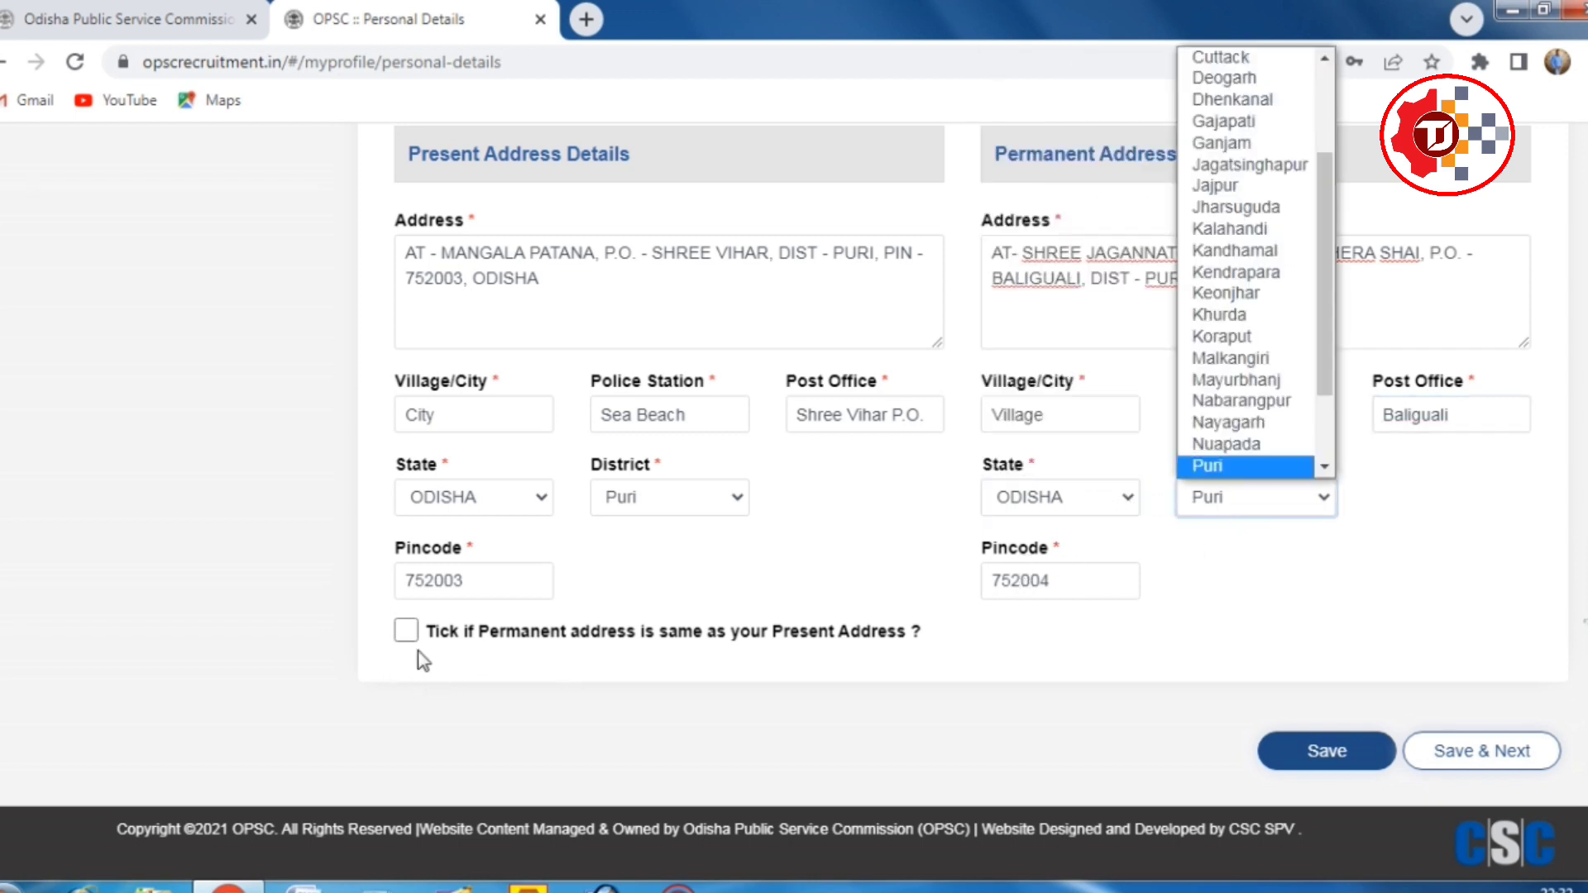
# Try marking the permanent address as the same as the present address, and clear that option again.
pyautogui.click(405, 632)
pyautogui.scroll(2, 471, 451)
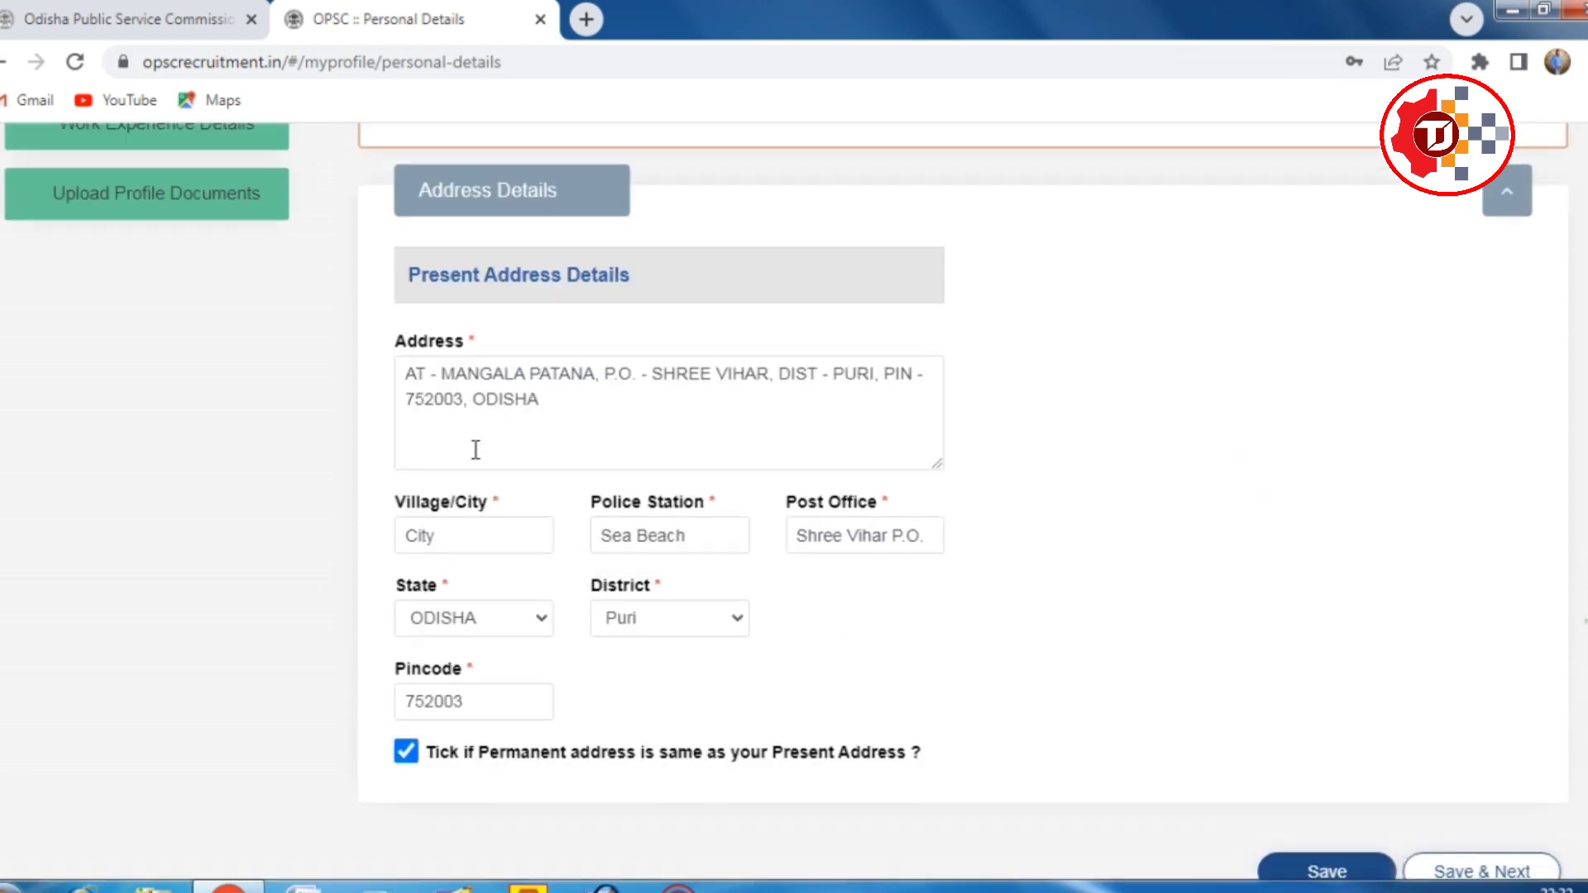
pyautogui.click(407, 753)
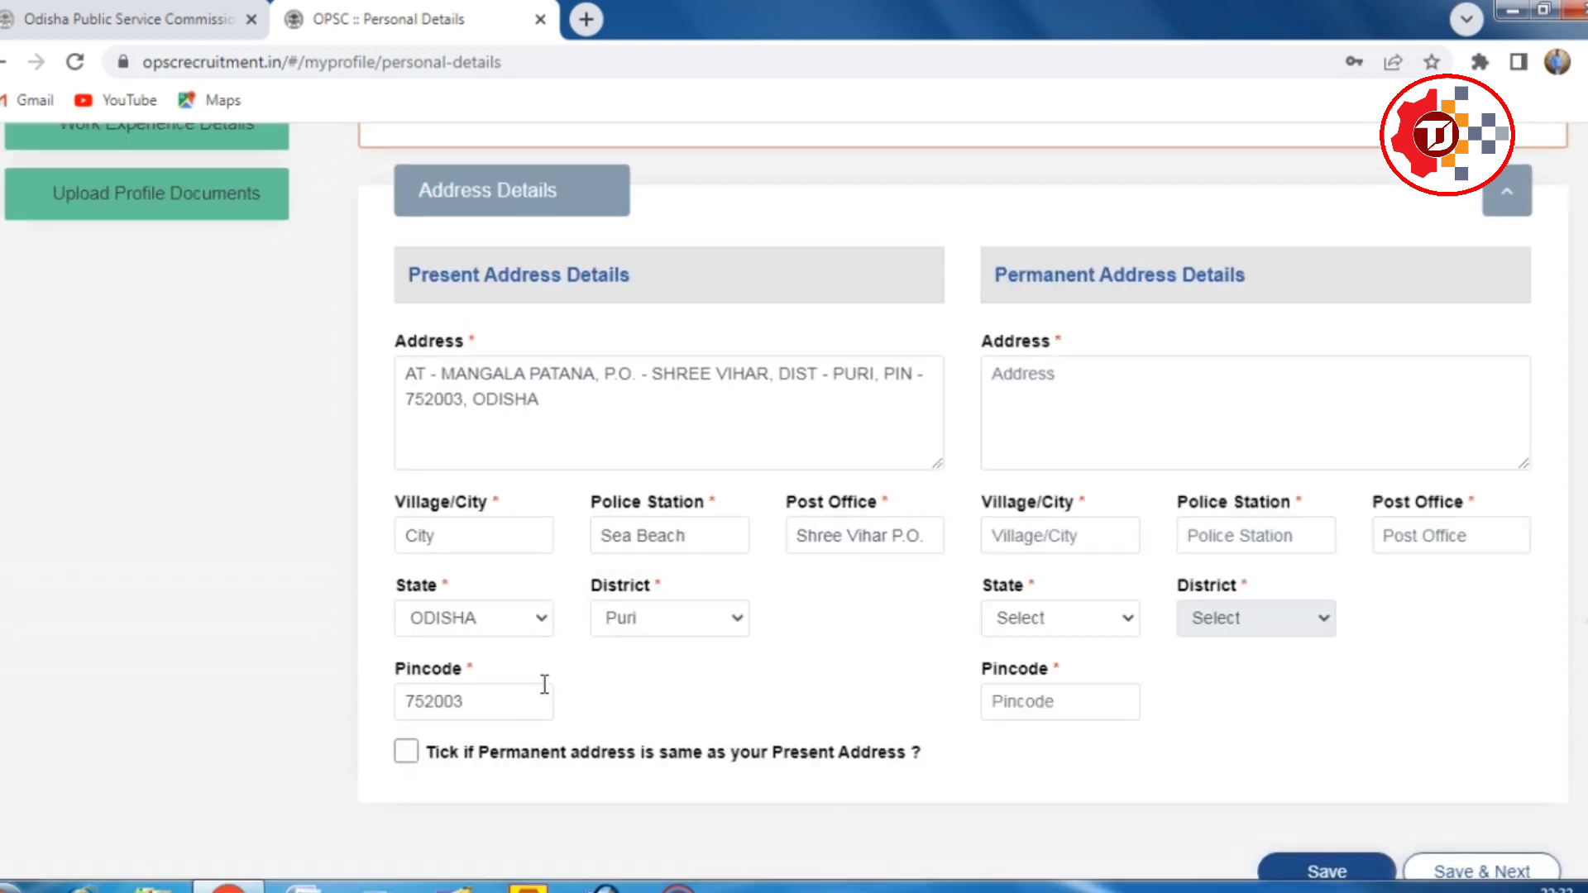
# Try to save the personal details and continue to the next profile section.
pyautogui.scroll(-2, 554, 678)
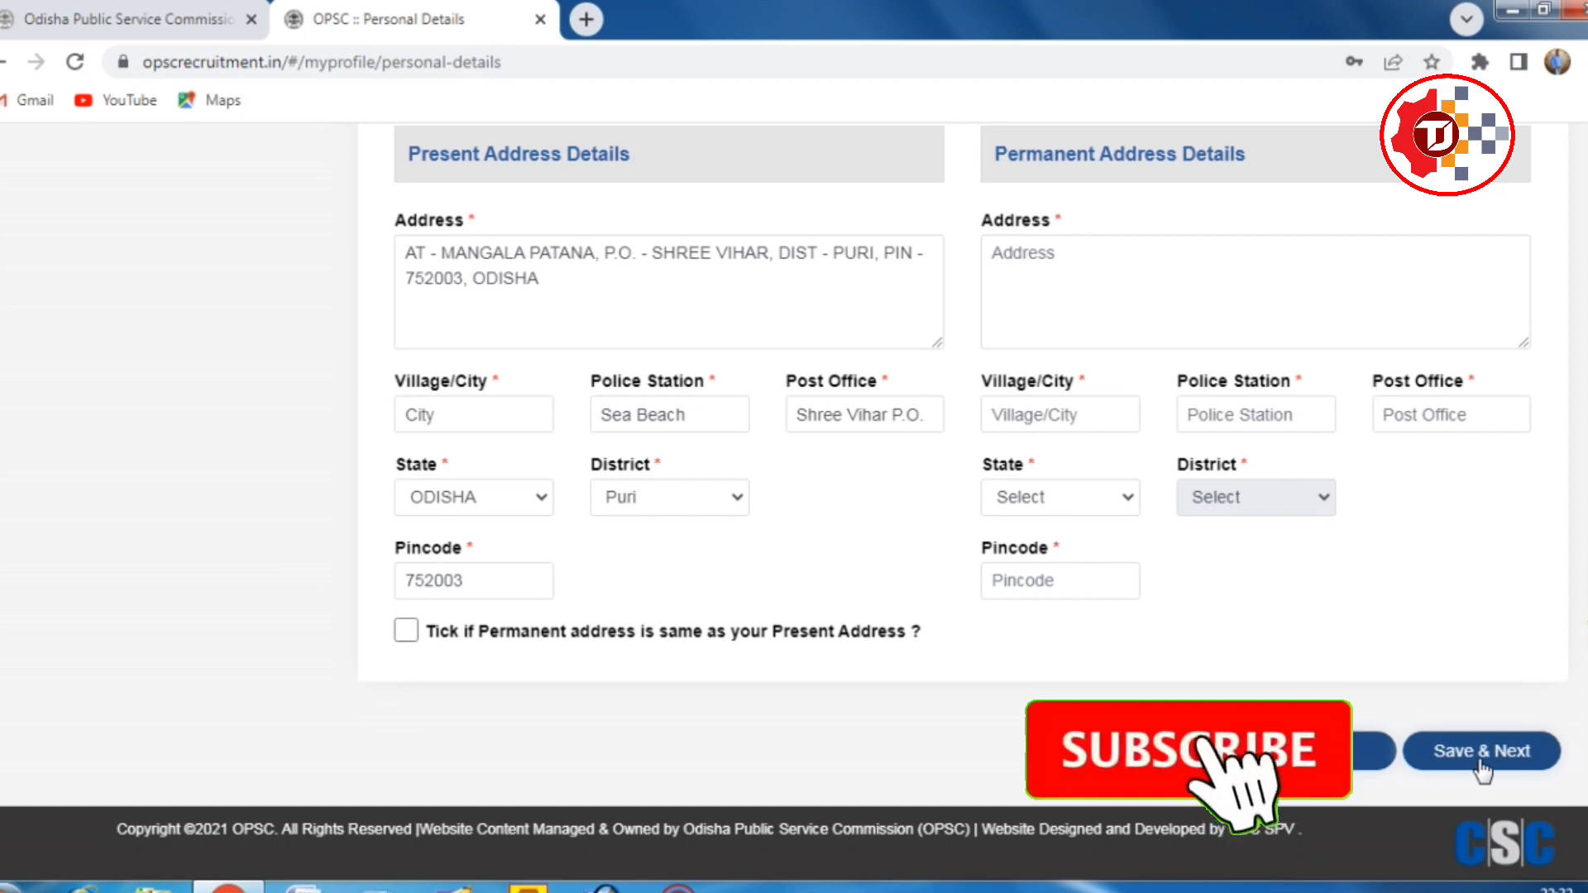
pyautogui.scroll(3, 1042, 632)
pyautogui.scroll(-3, 897, 620)
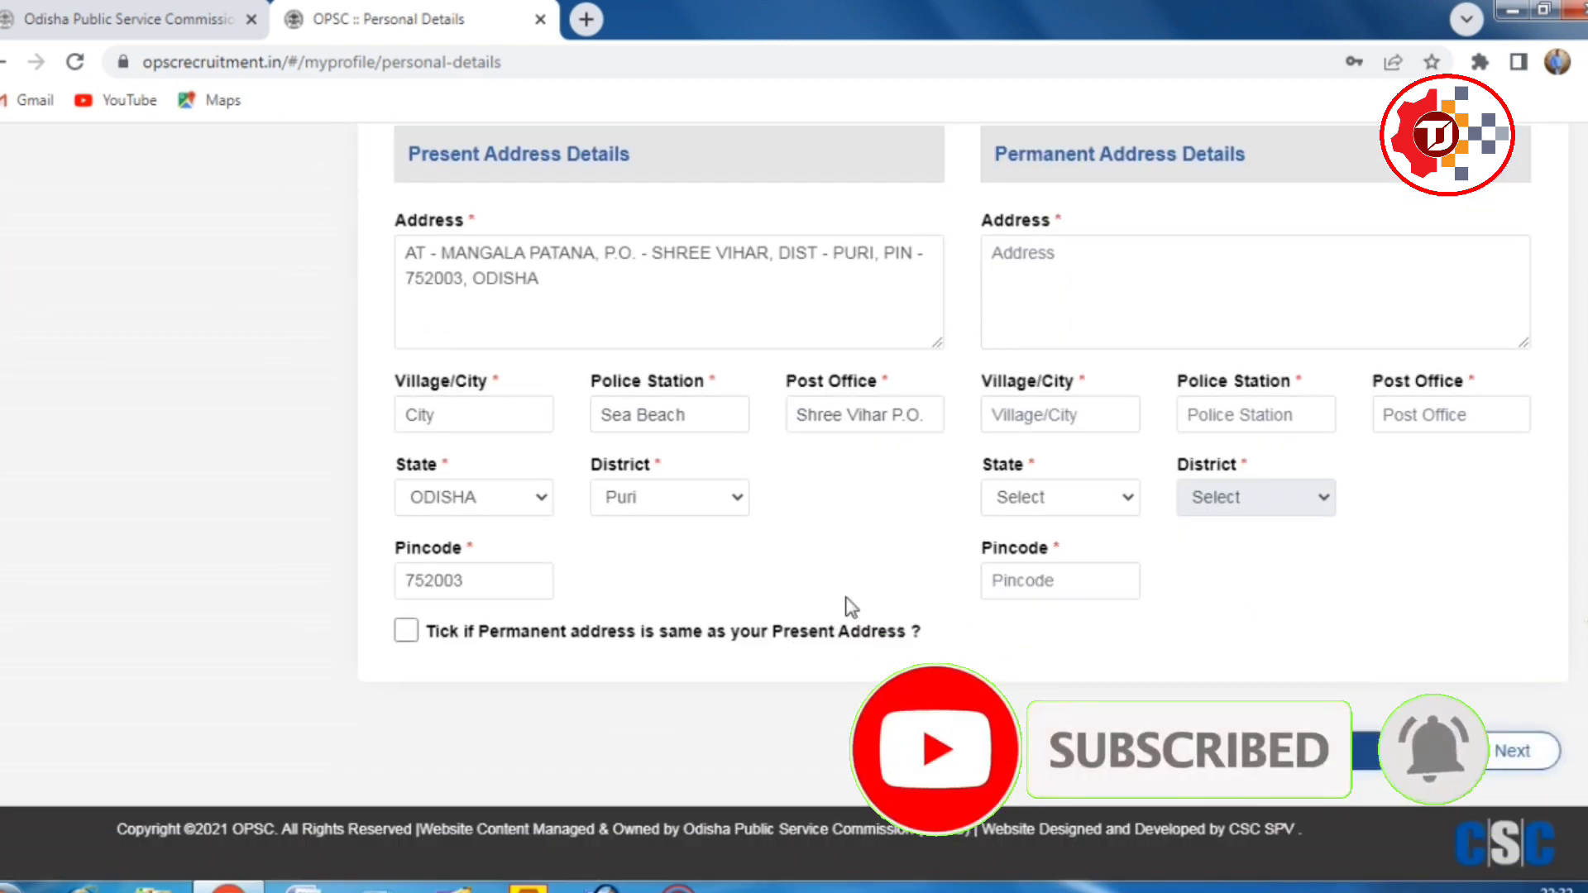
pyautogui.click(1466, 763)
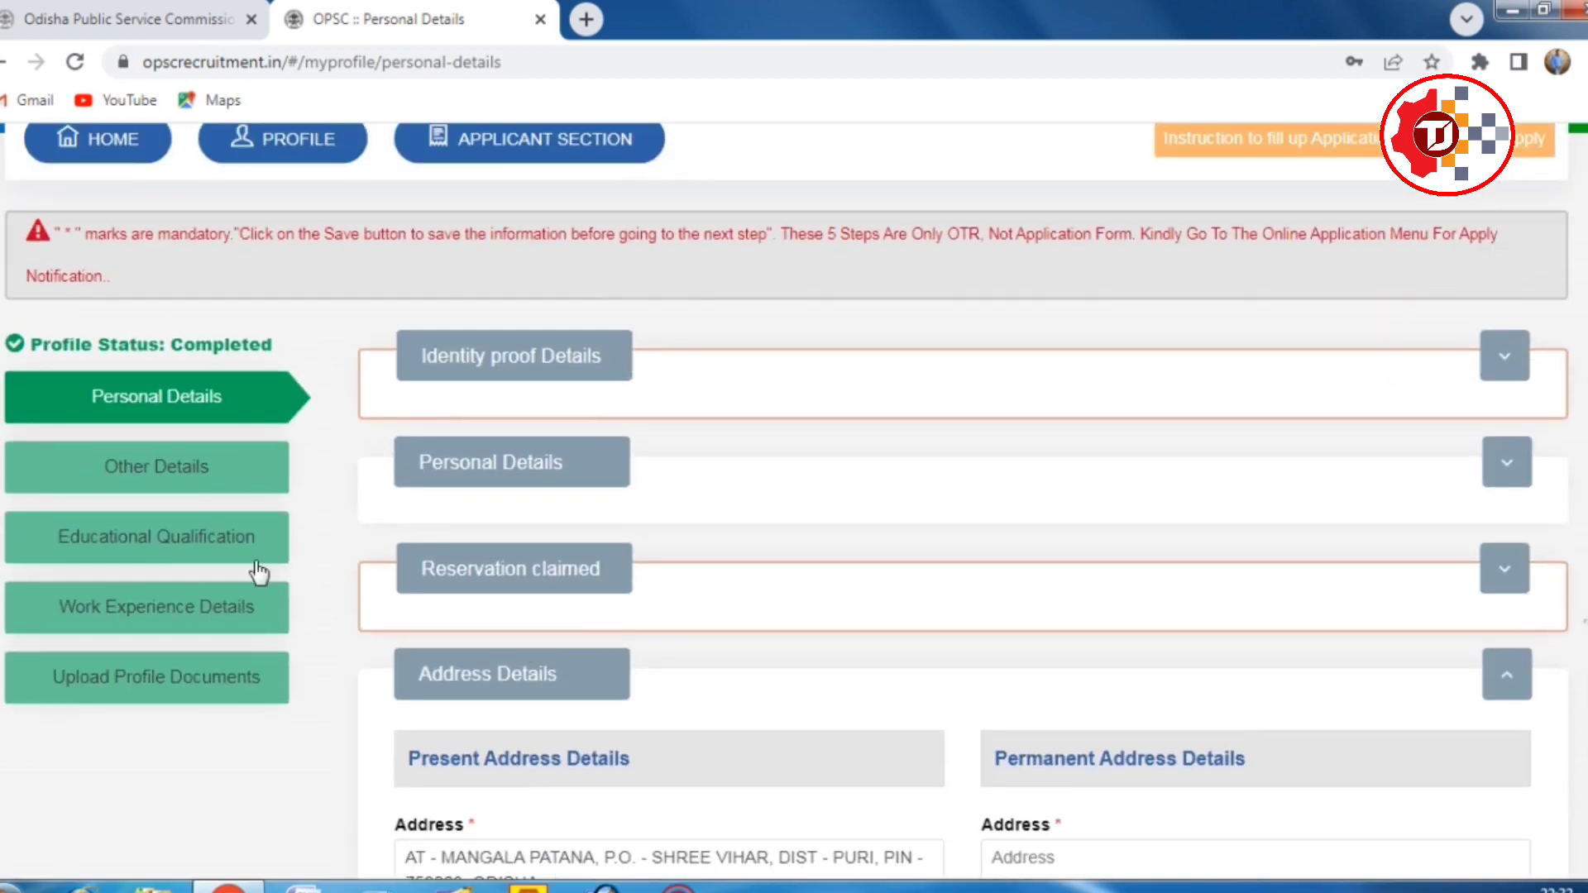
# Open the Other Details section and keep No as the answer for the ex-serviceman facility.
pyautogui.click(206, 471)
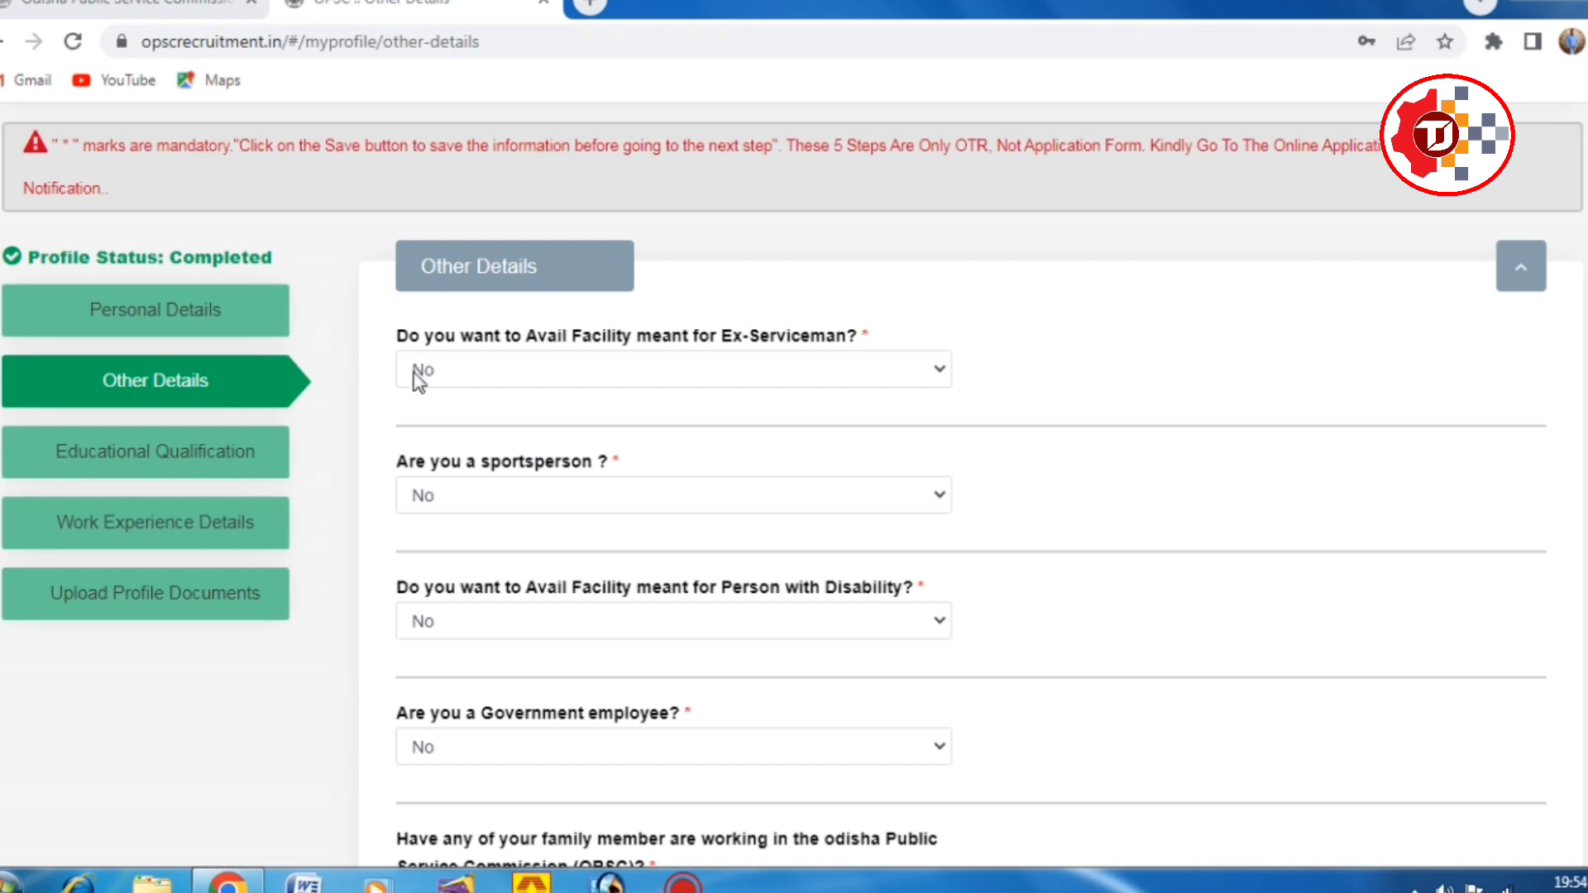
pyautogui.click(667, 382)
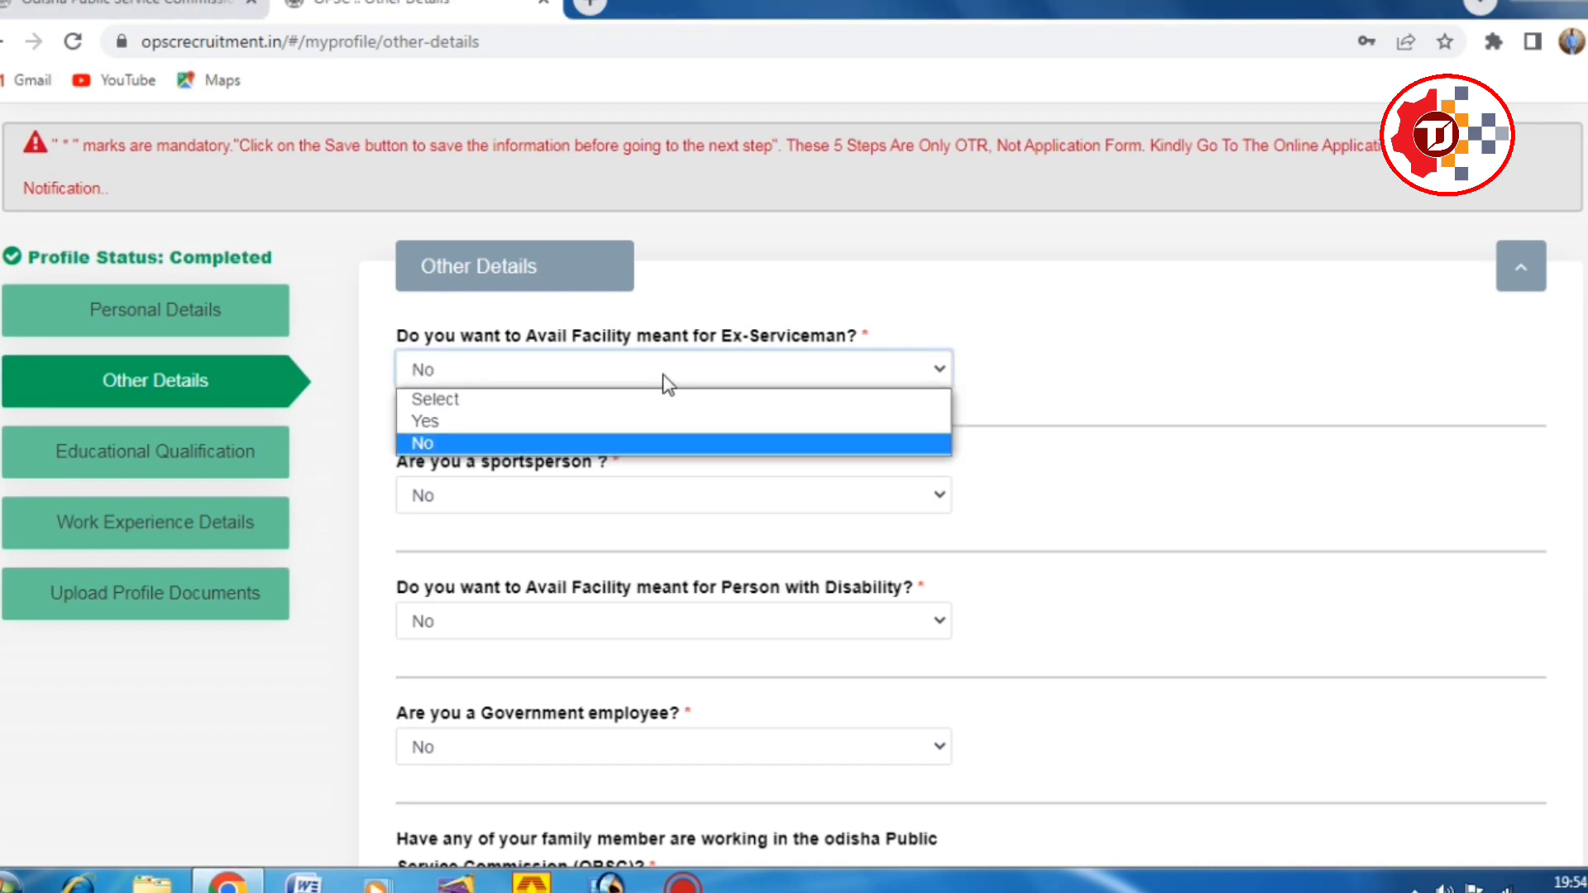
pyautogui.click(722, 451)
# Try answering Yes for the ex-serviceman facility to reveal its service fields, and set the answer back to No.
pyautogui.click(473, 380)
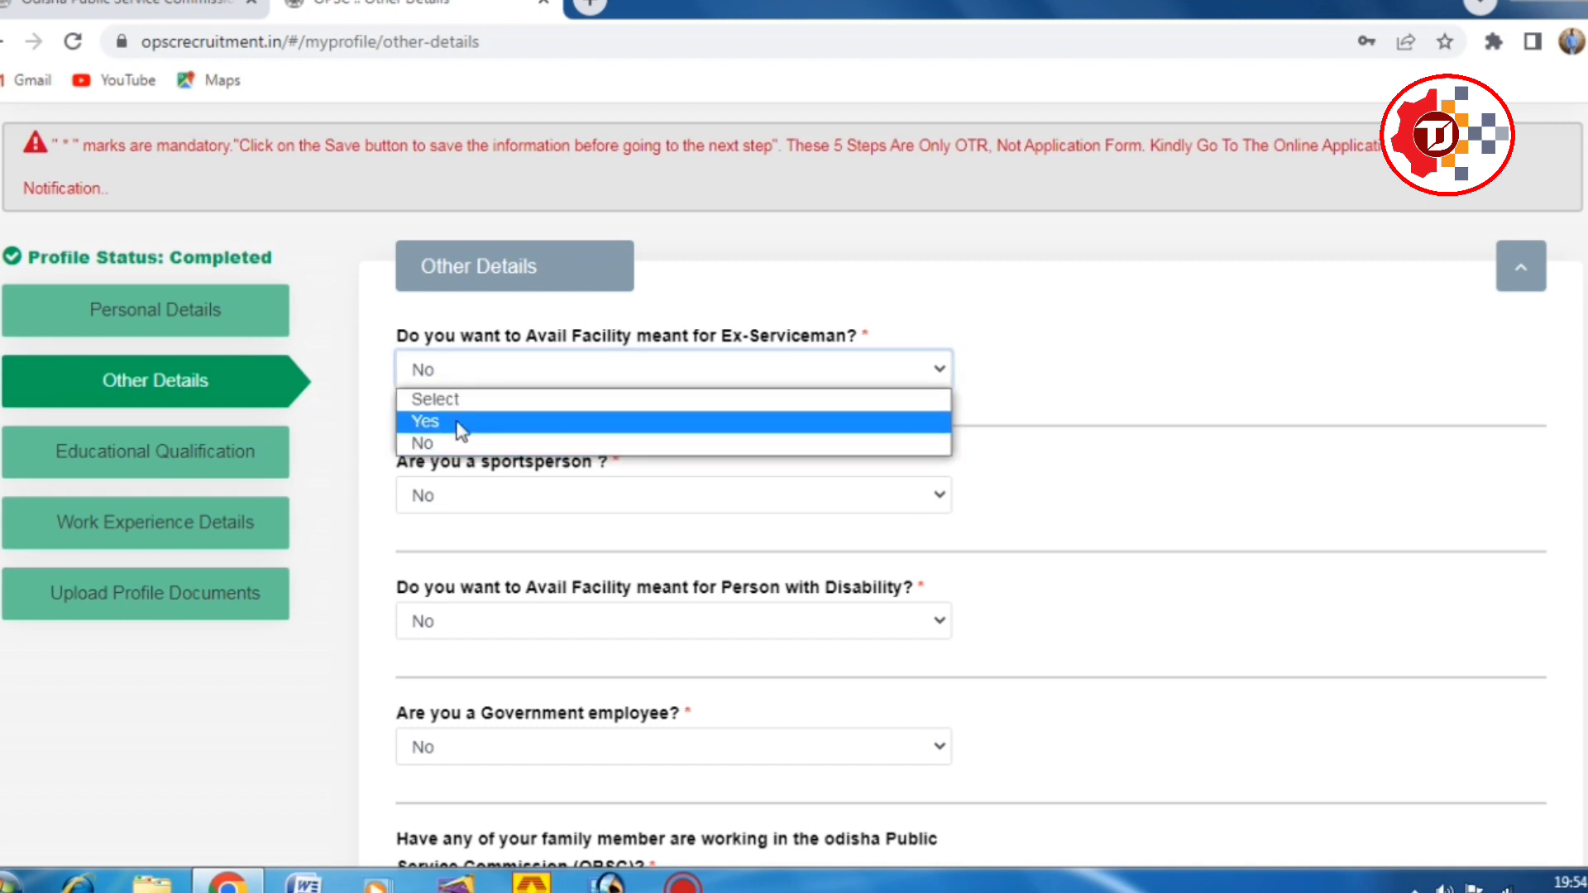
pyautogui.click(459, 424)
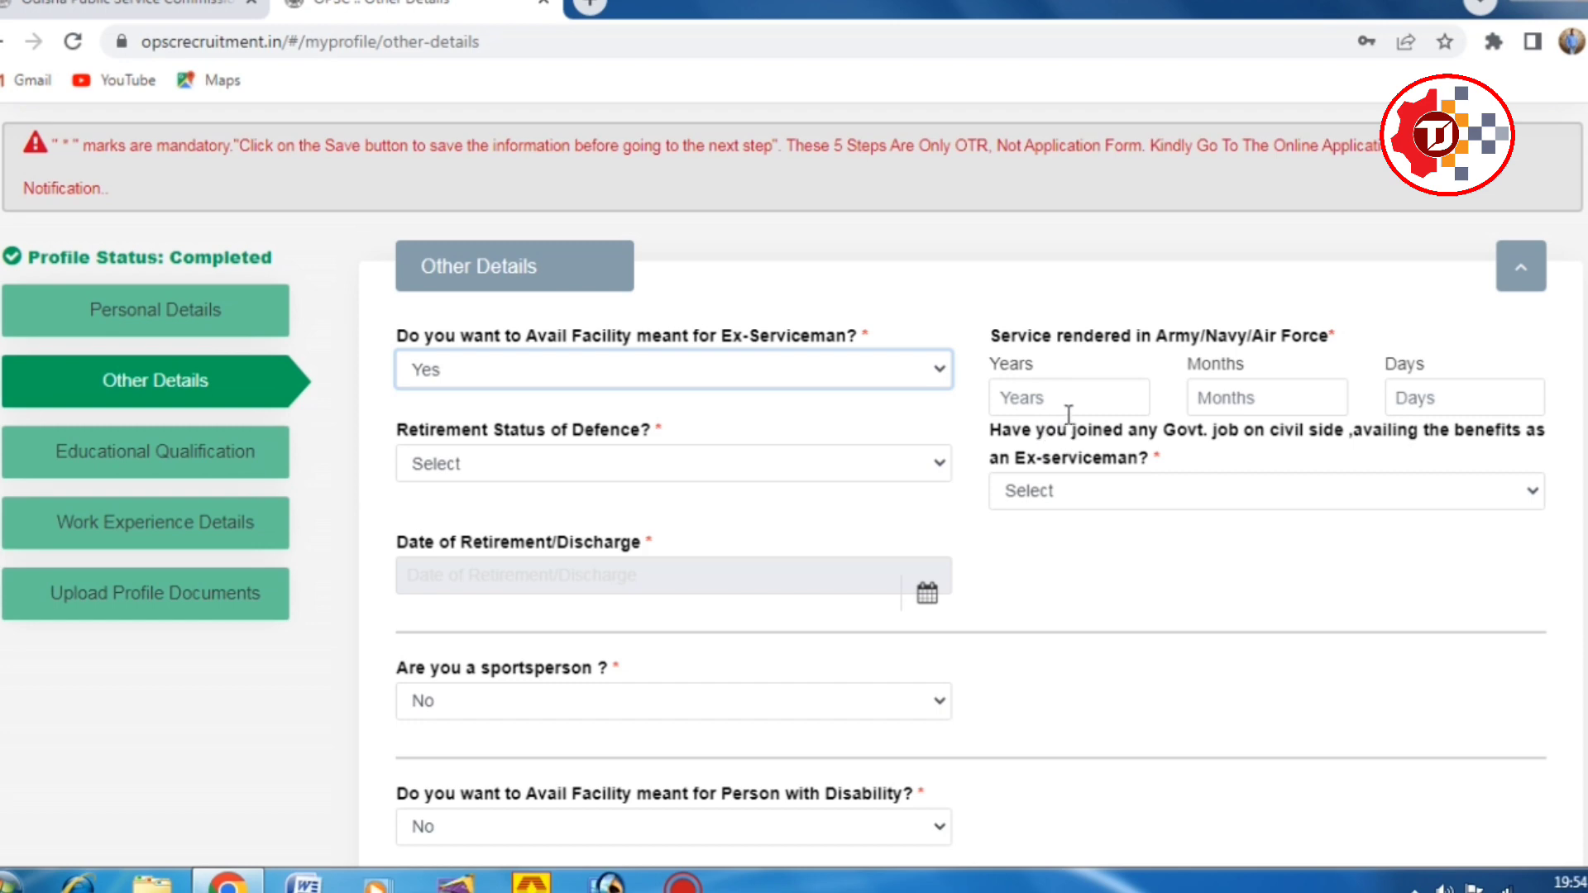
pyautogui.click(494, 381)
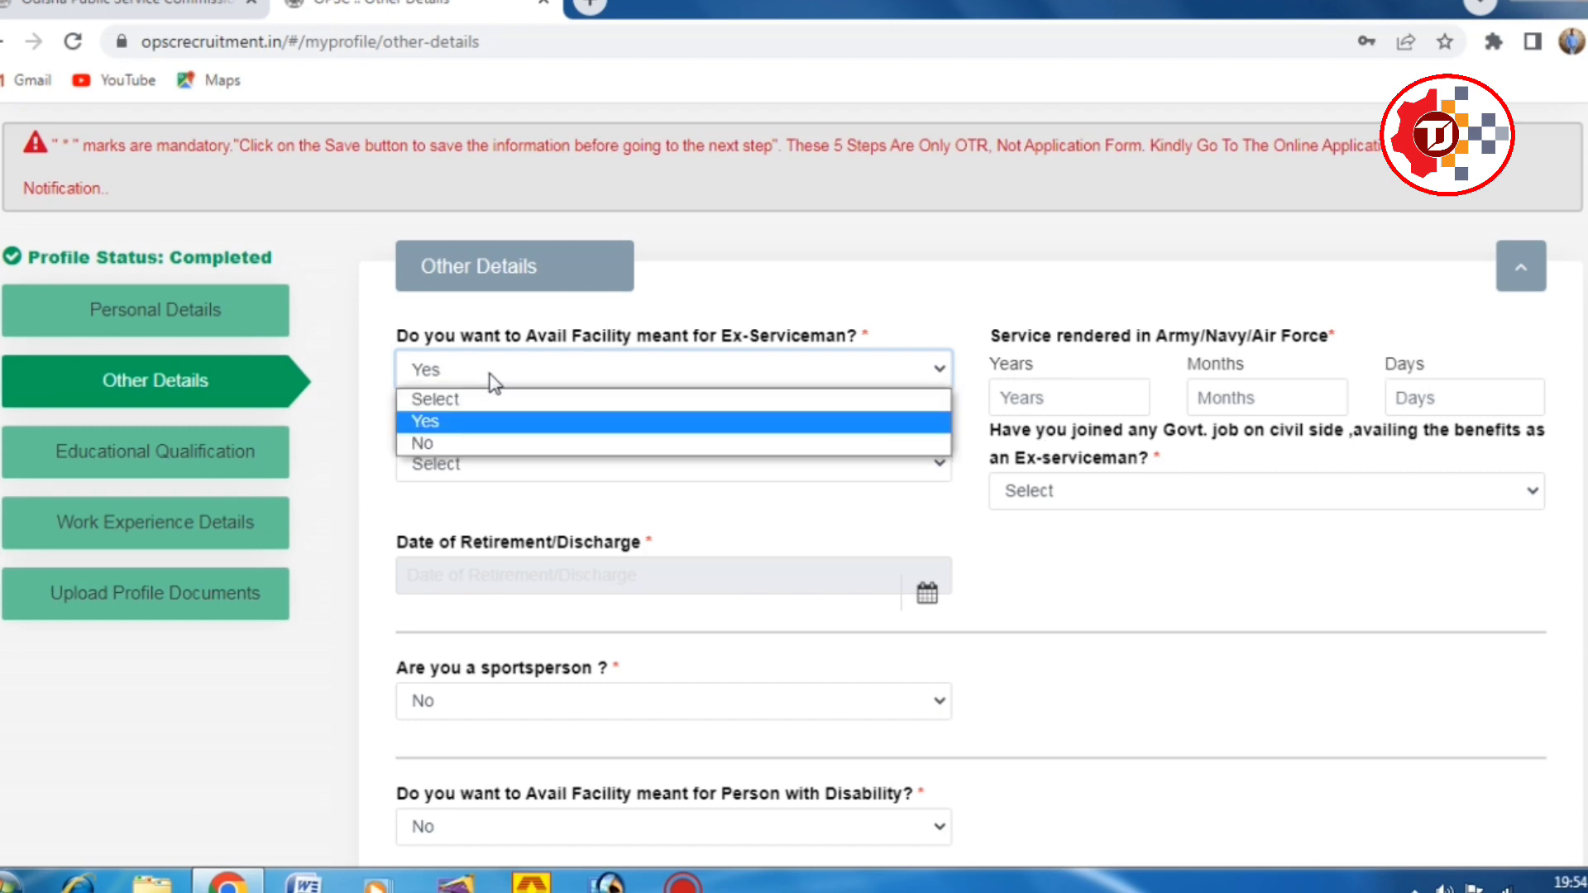
pyautogui.click(475, 444)
# Try answering Yes to the sportsperson question to reveal the sports certificate fields, and return the answer to No.
pyautogui.scroll(-2, 612, 447)
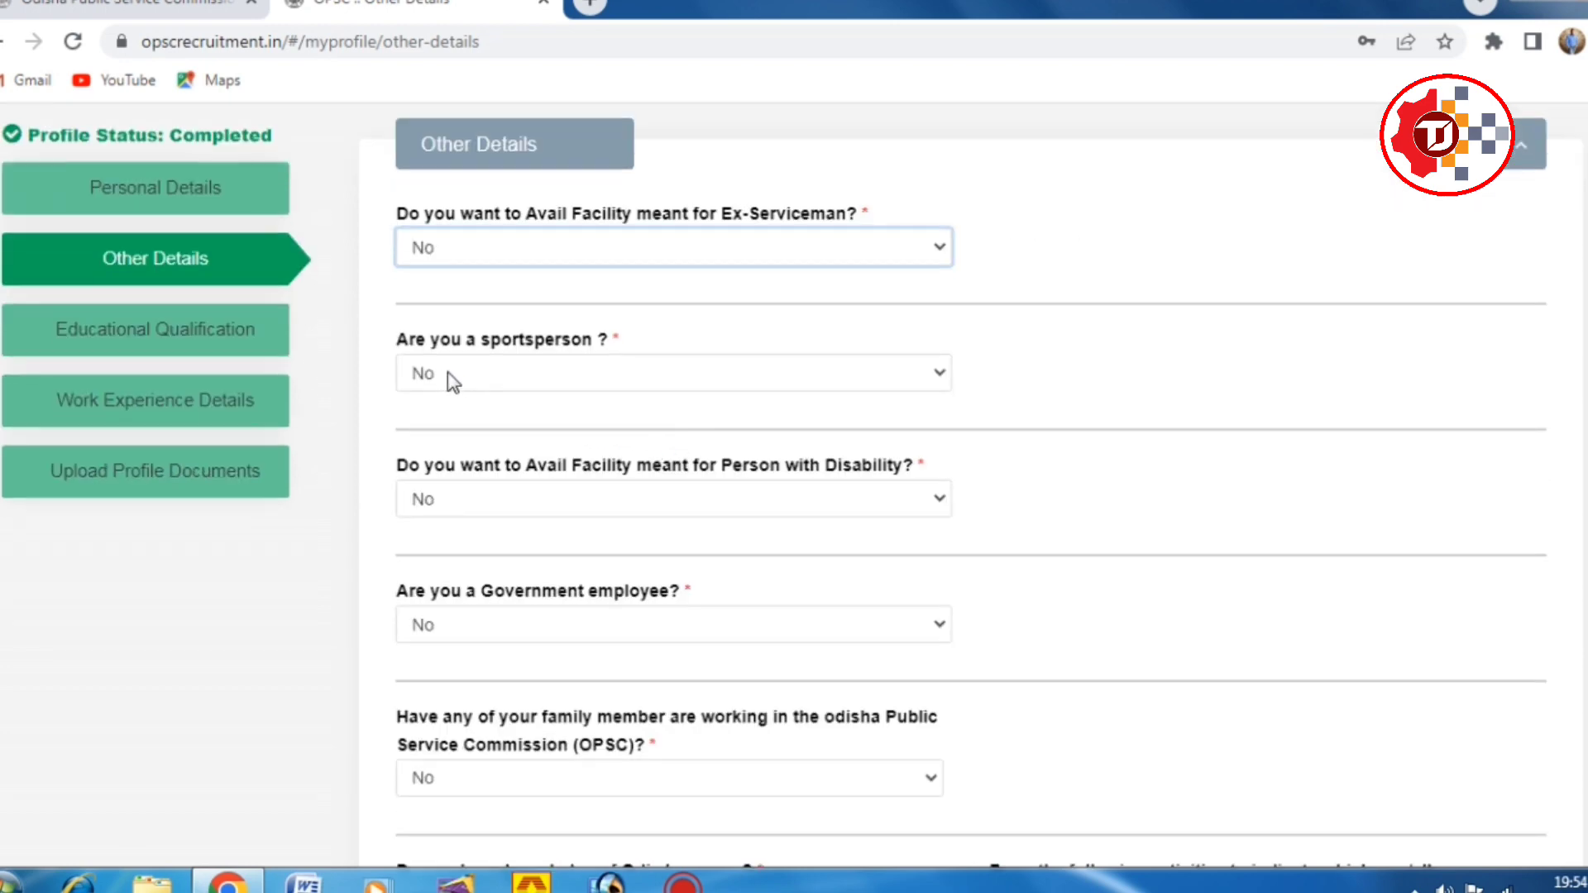
pyautogui.click(529, 374)
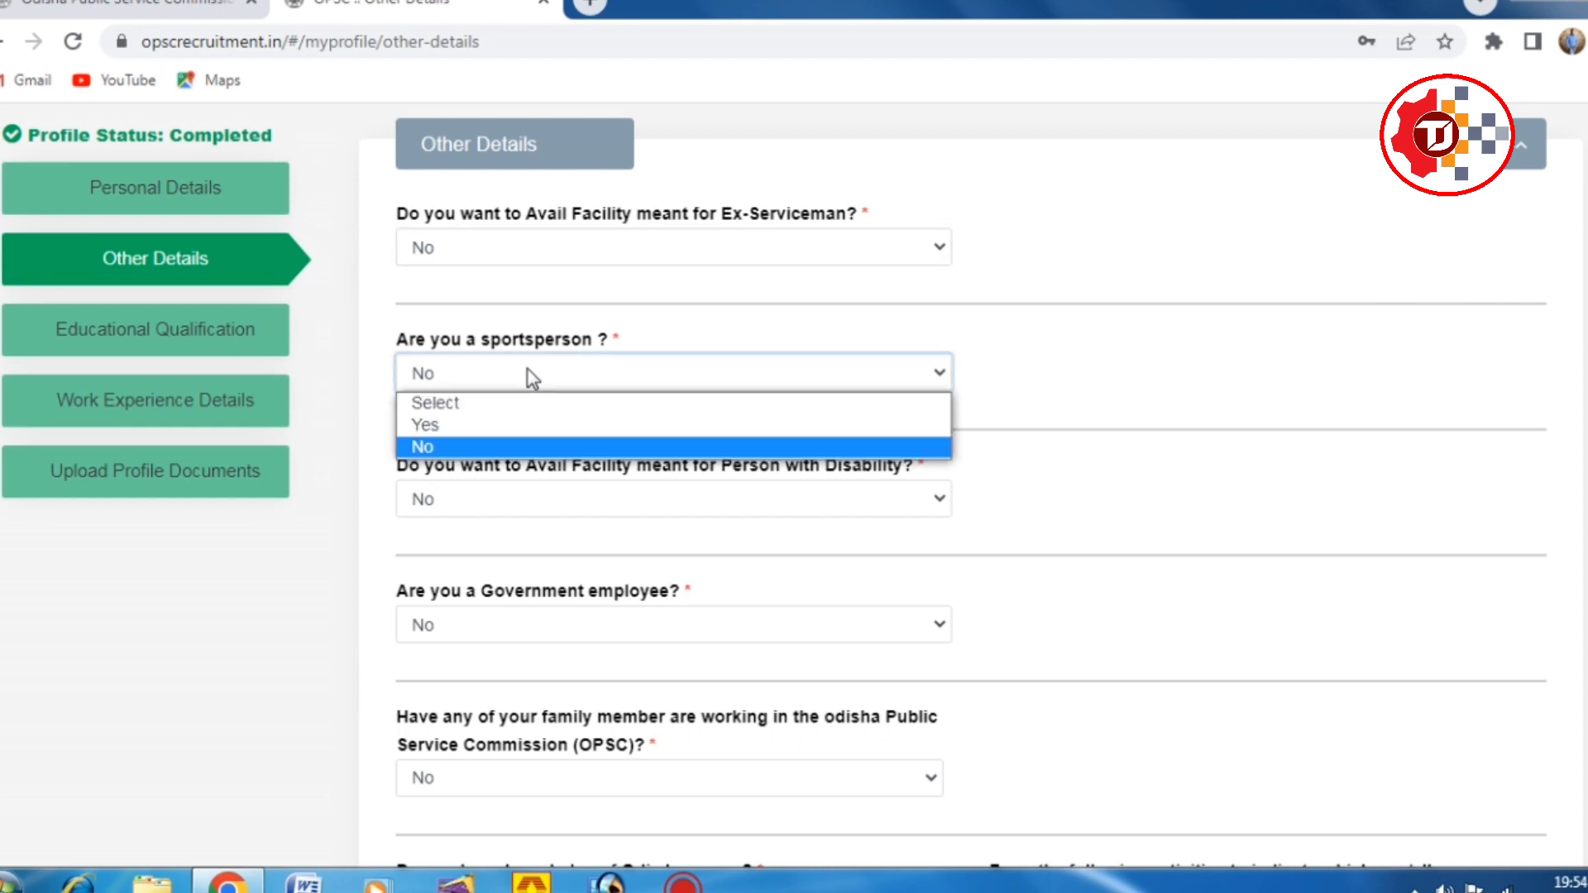
pyautogui.click(438, 425)
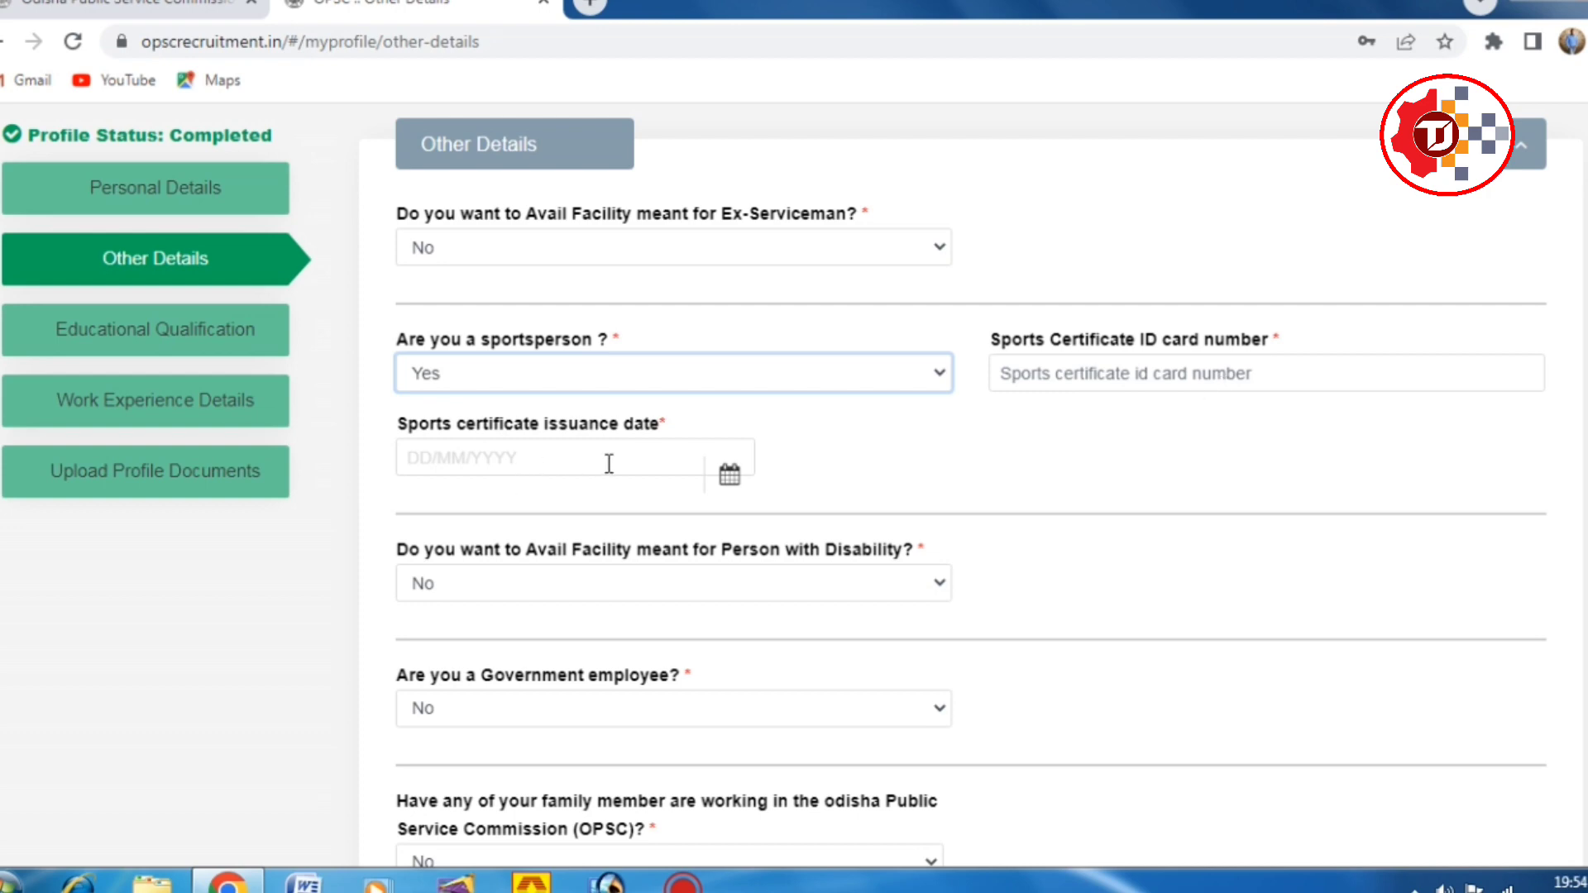
pyautogui.click(511, 371)
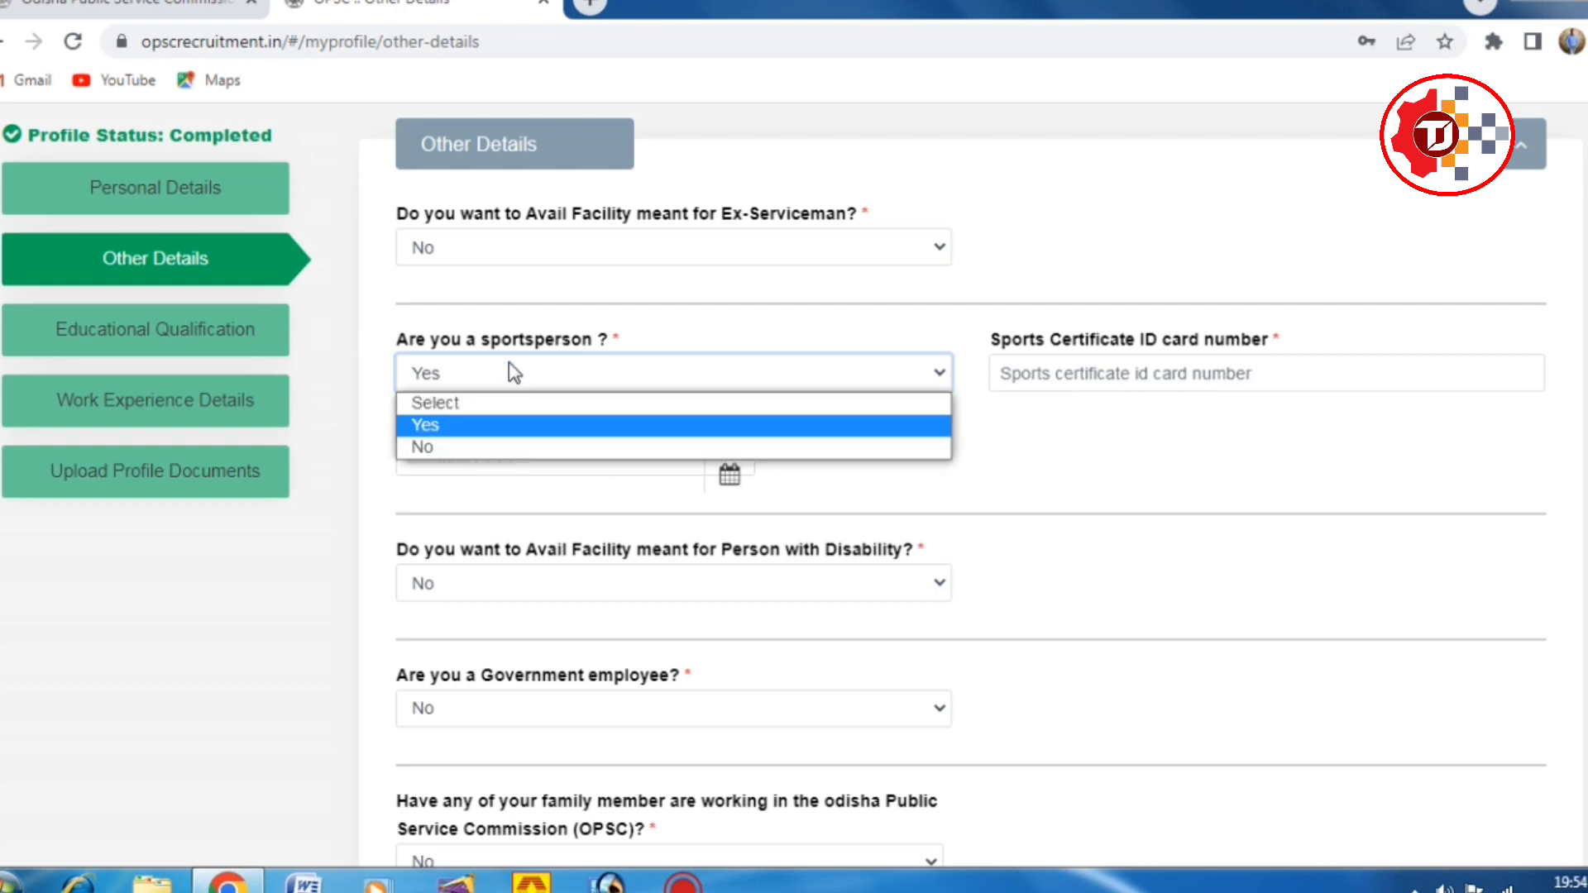
pyautogui.click(459, 447)
# Try answering Yes for the Person with Disability facility and look through the disability category options without choosing one.
pyautogui.scroll(-3, 466, 455)
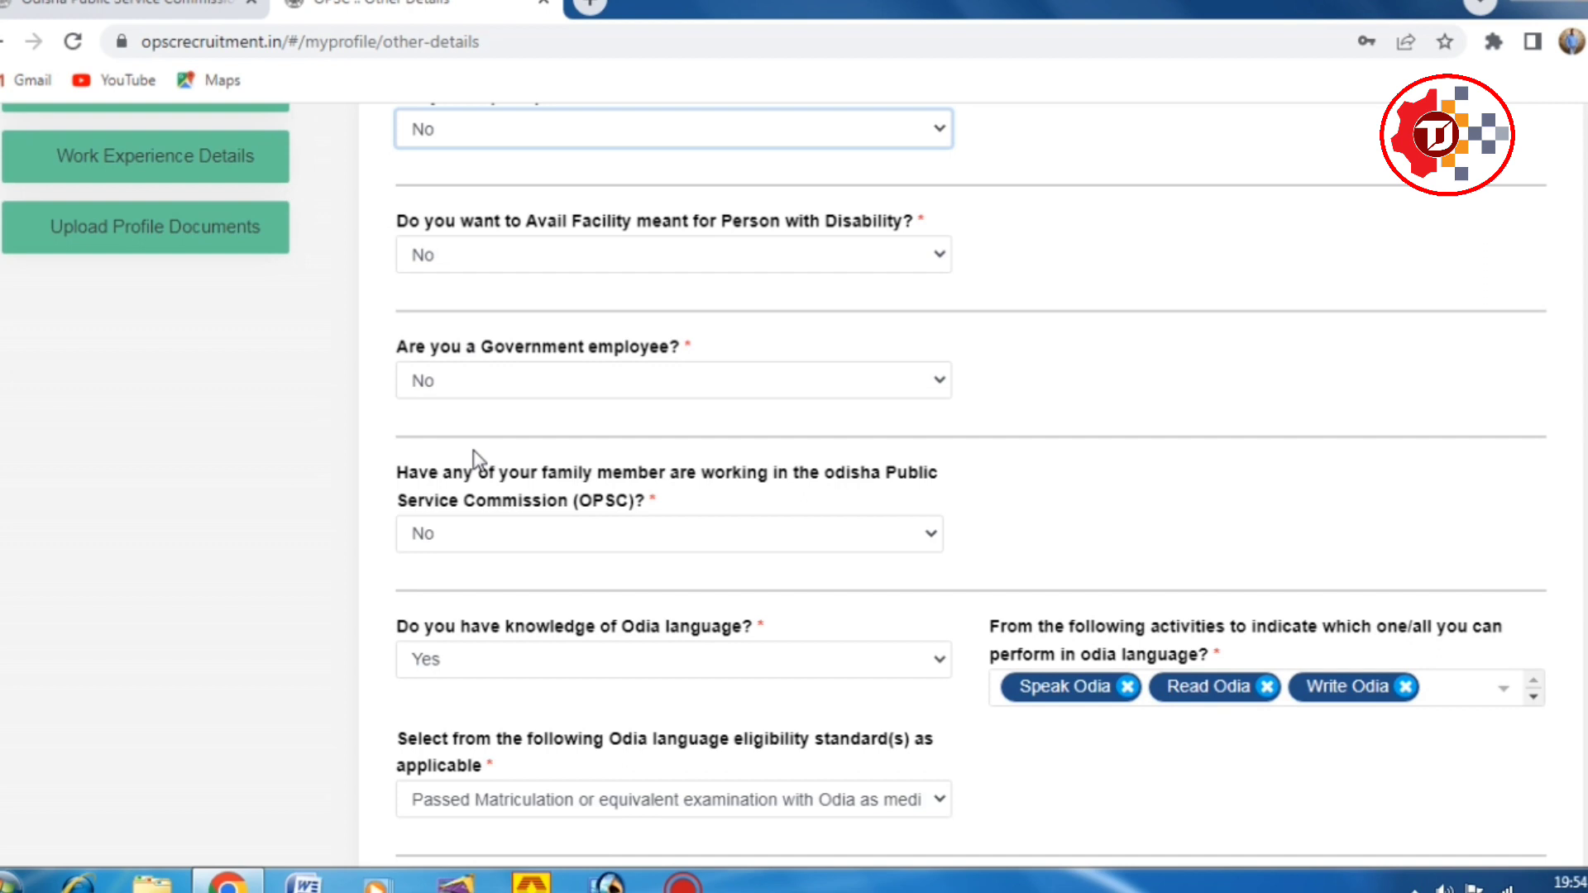
pyautogui.click(506, 266)
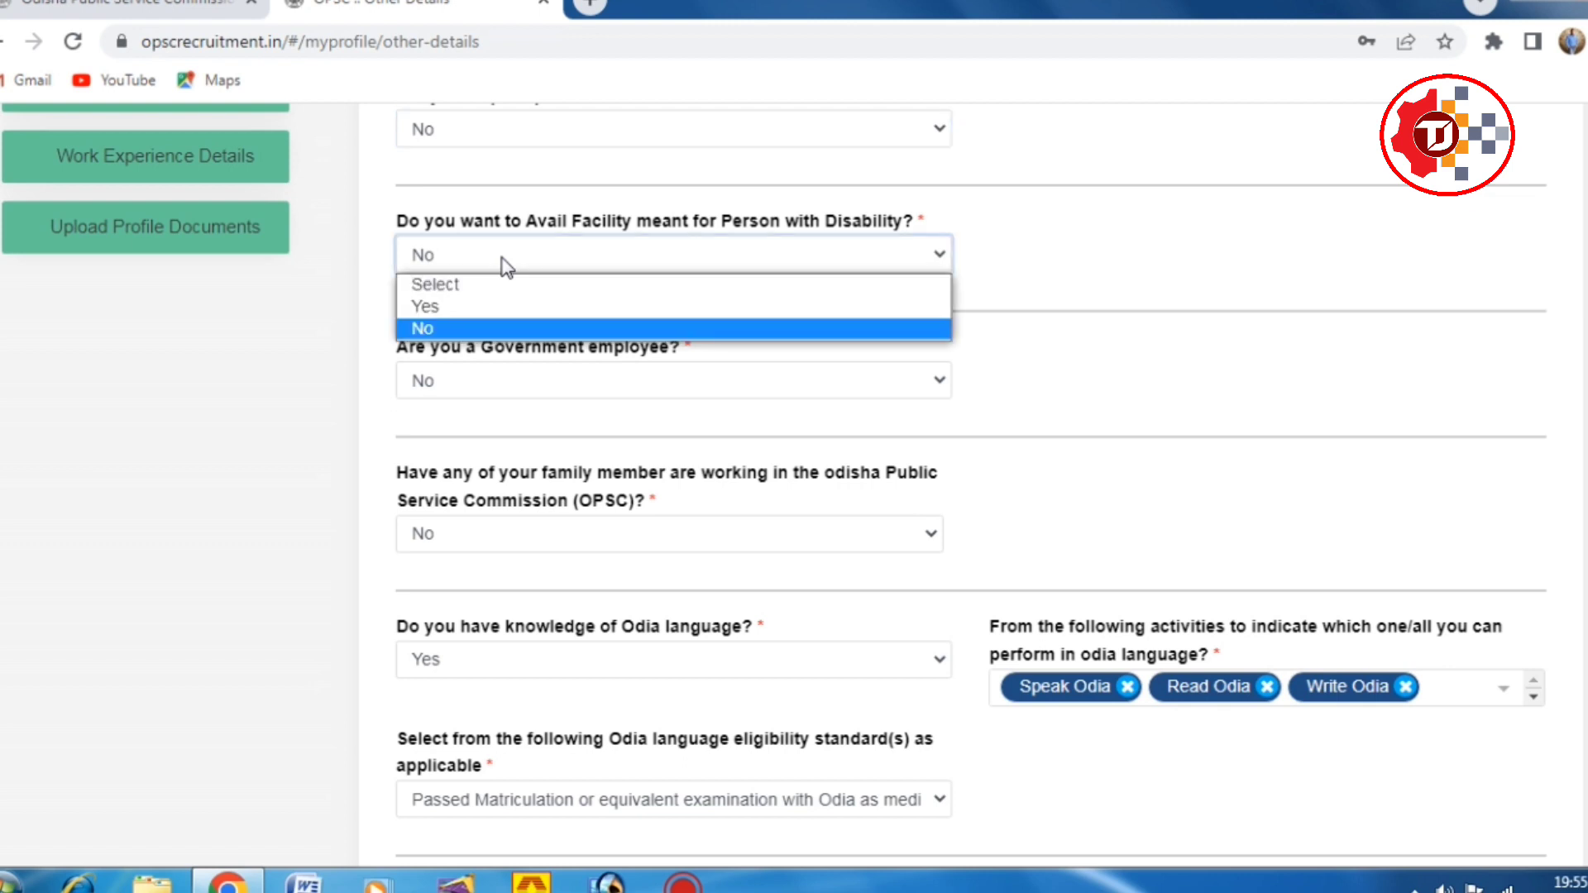
pyautogui.click(473, 308)
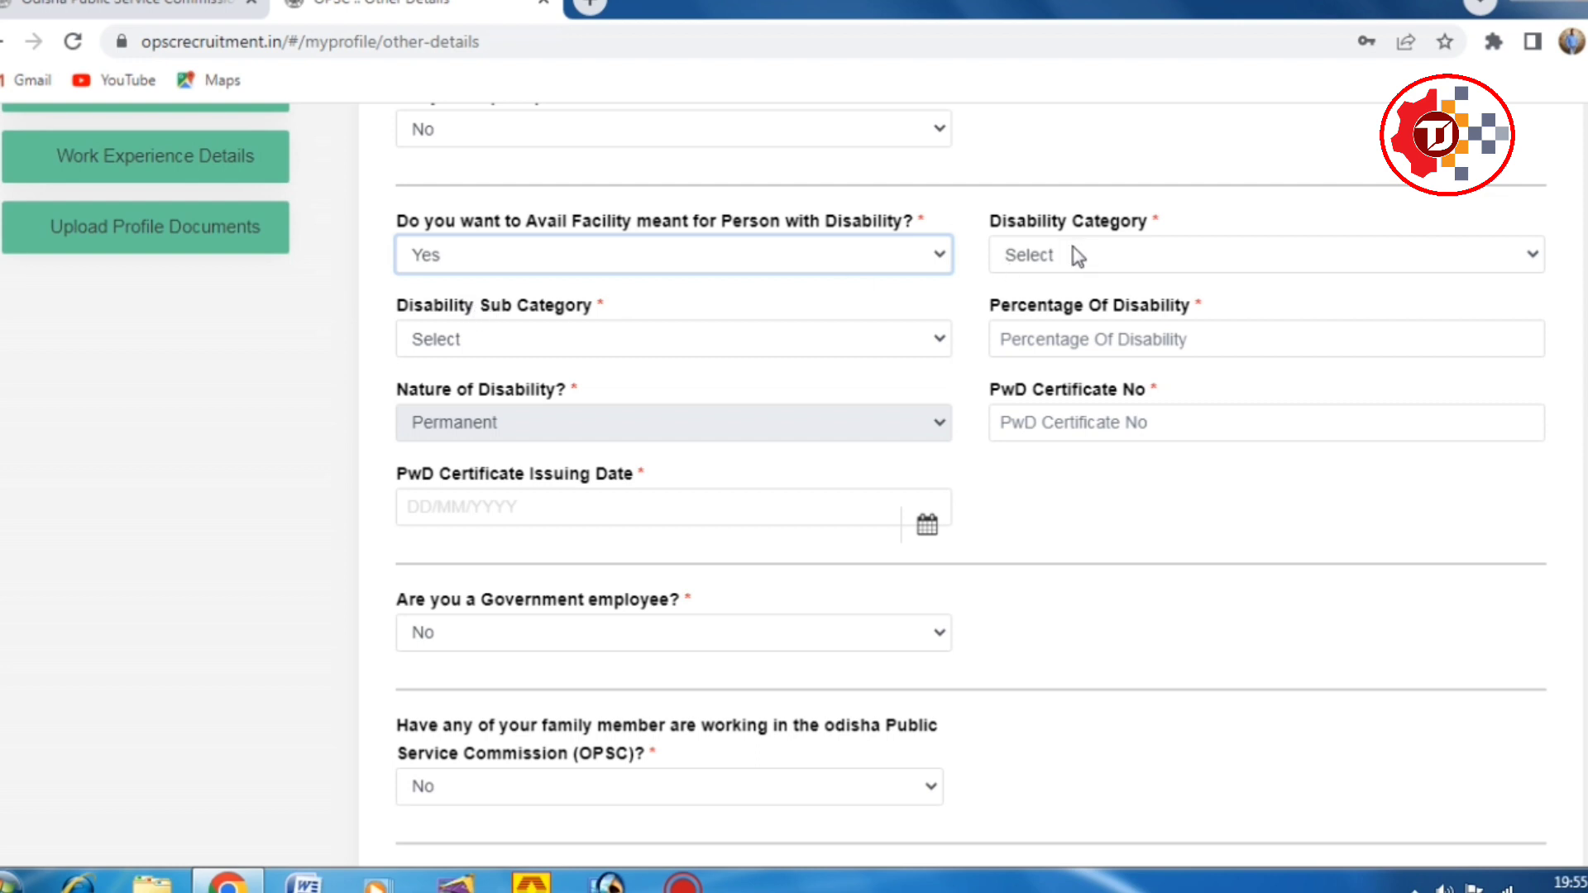
pyautogui.click(1115, 258)
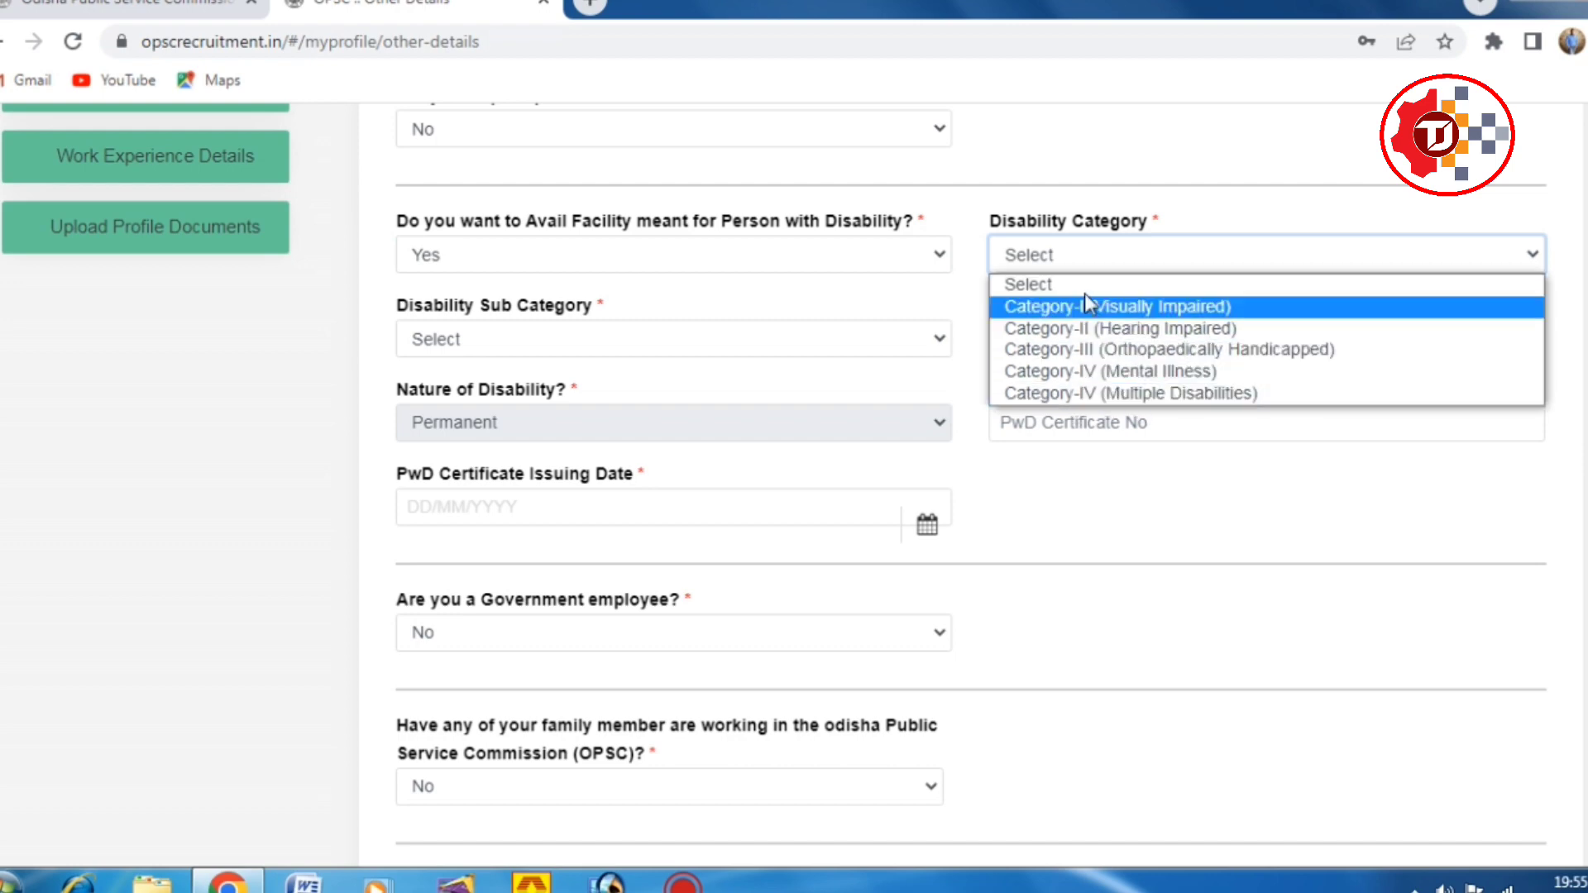
pyautogui.click(1087, 263)
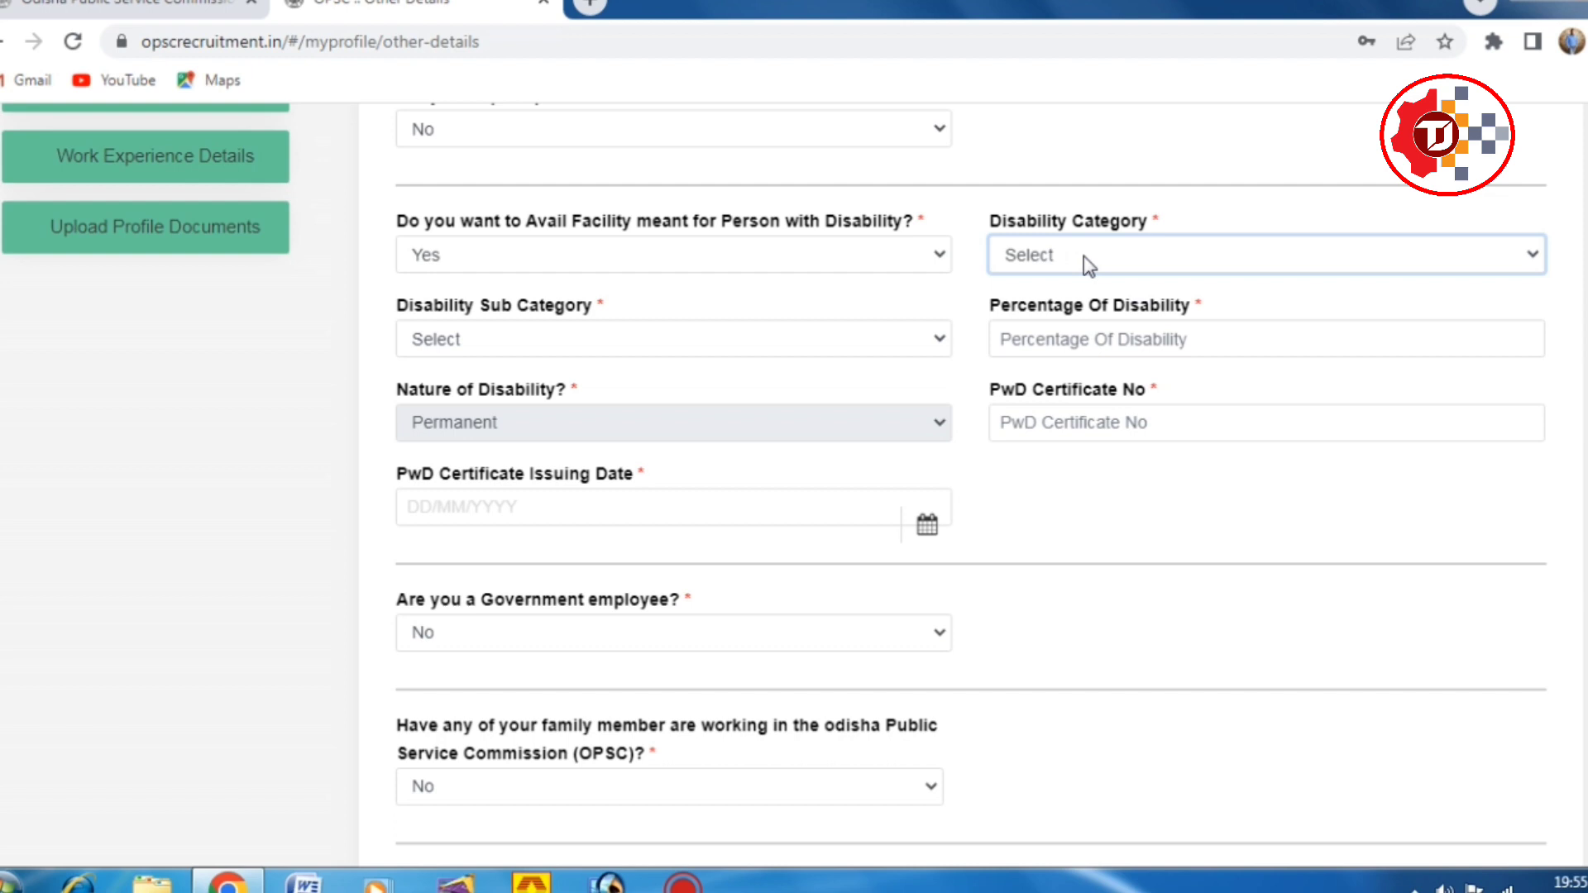
# Go through the disability sub category, percentage, certificate number and issuing date fields, and set the disability facility back to No.
pyautogui.click(599, 341)
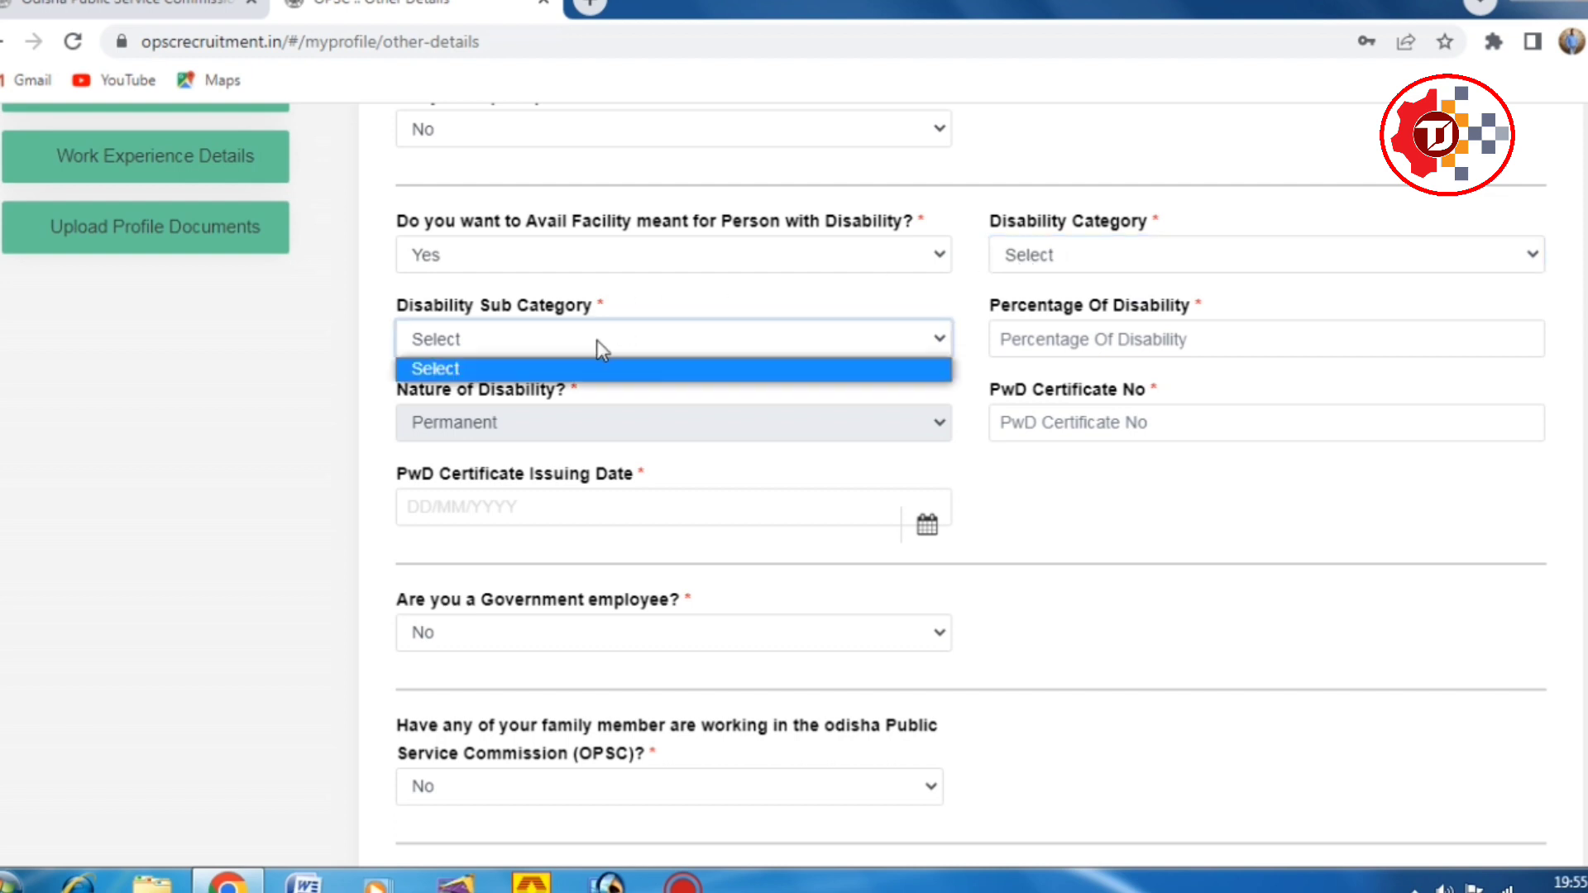
pyautogui.click(1090, 341)
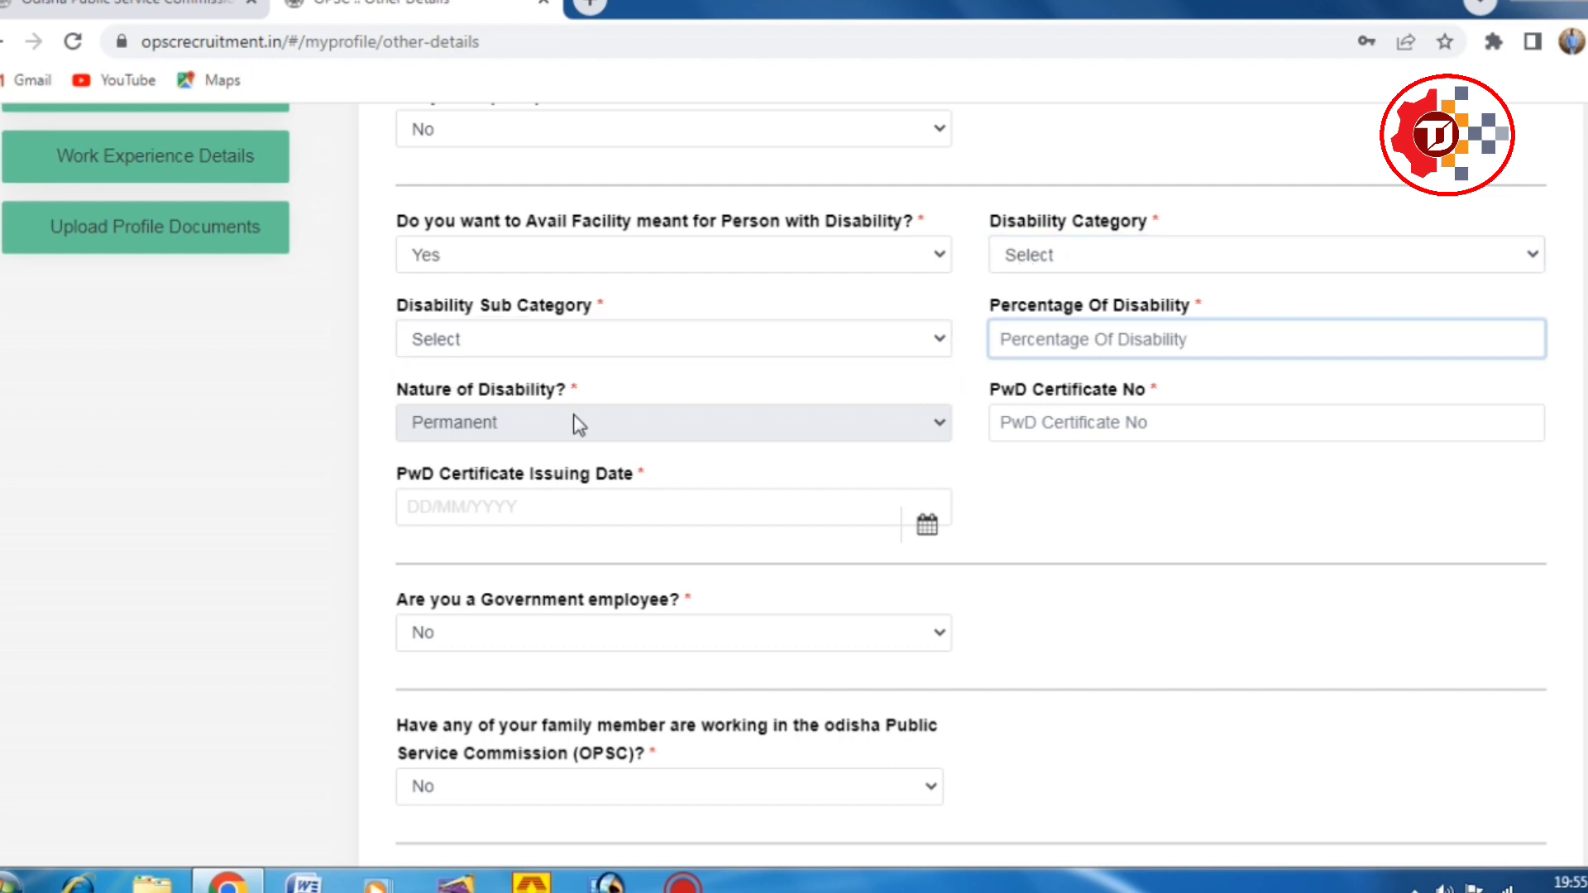
pyautogui.click(1139, 431)
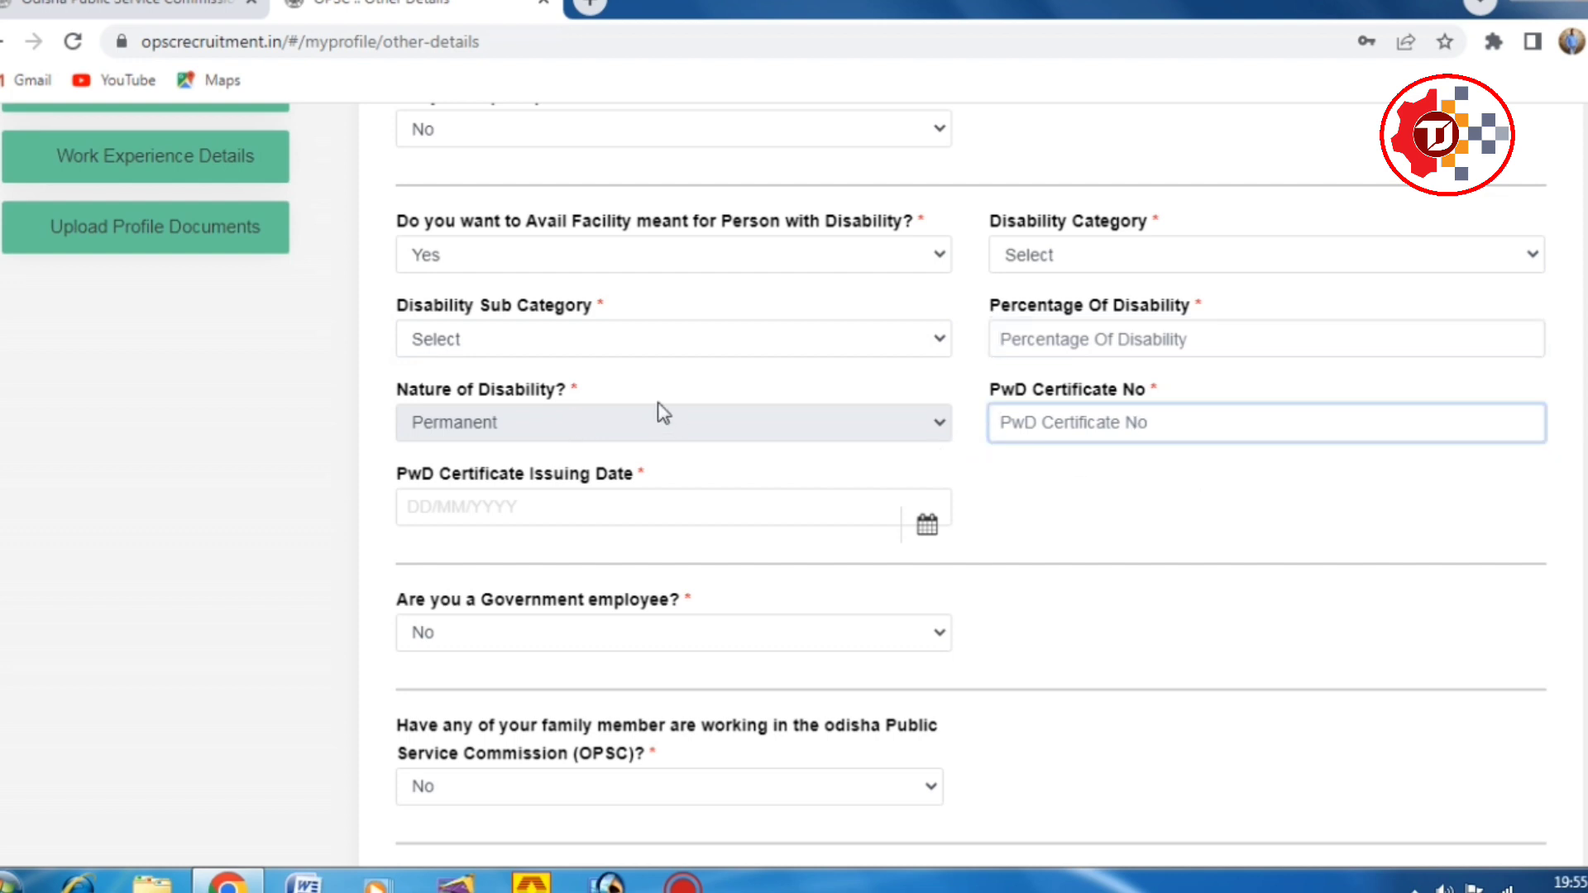
pyautogui.click(532, 513)
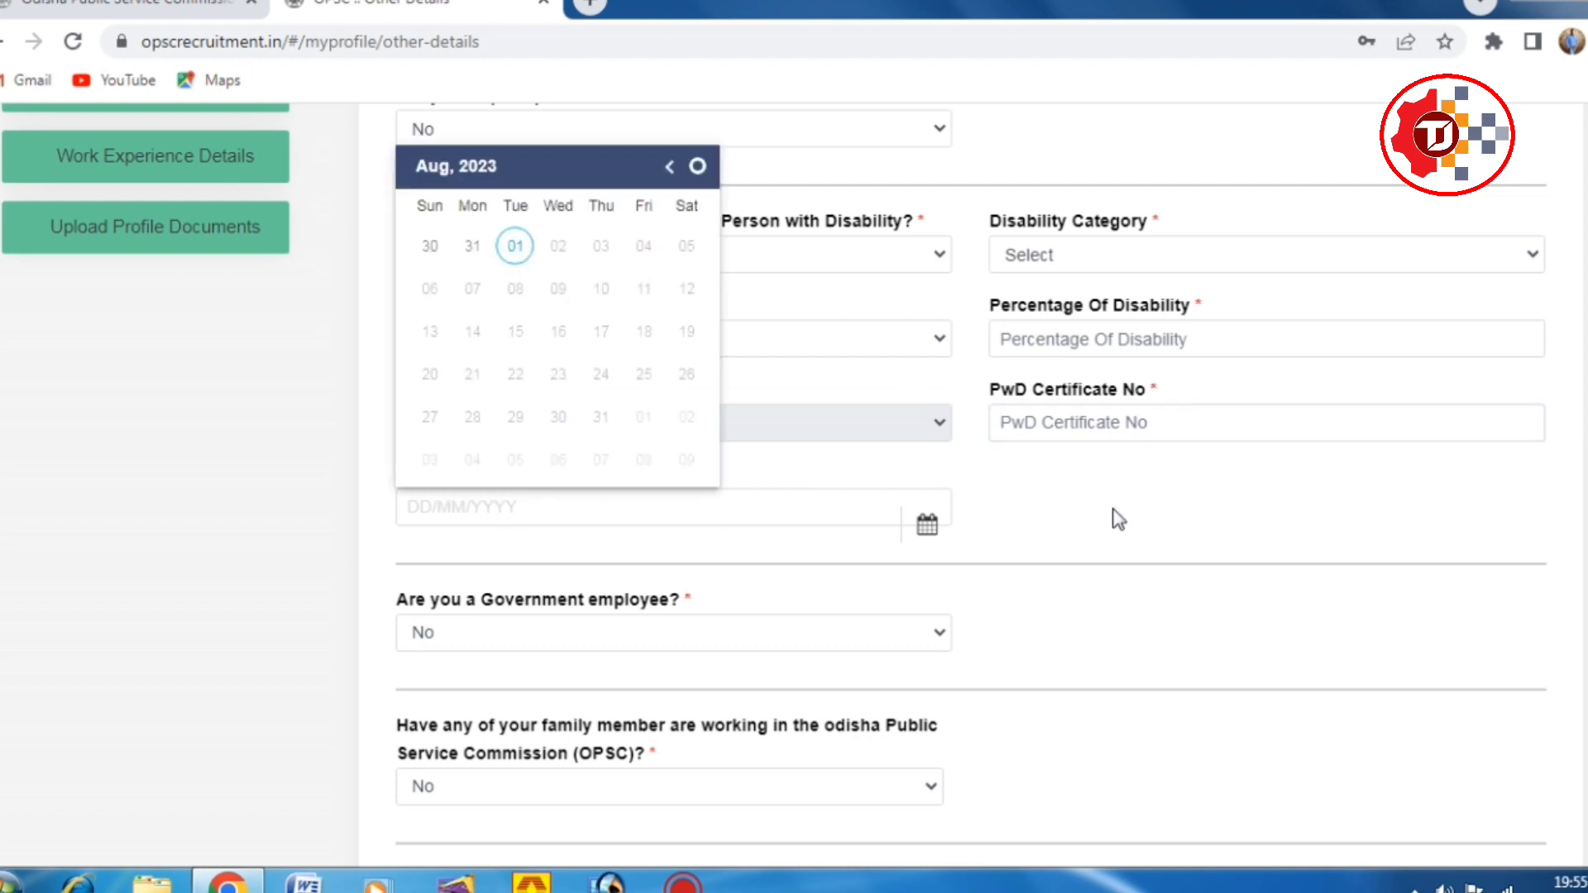
pyautogui.click(1153, 518)
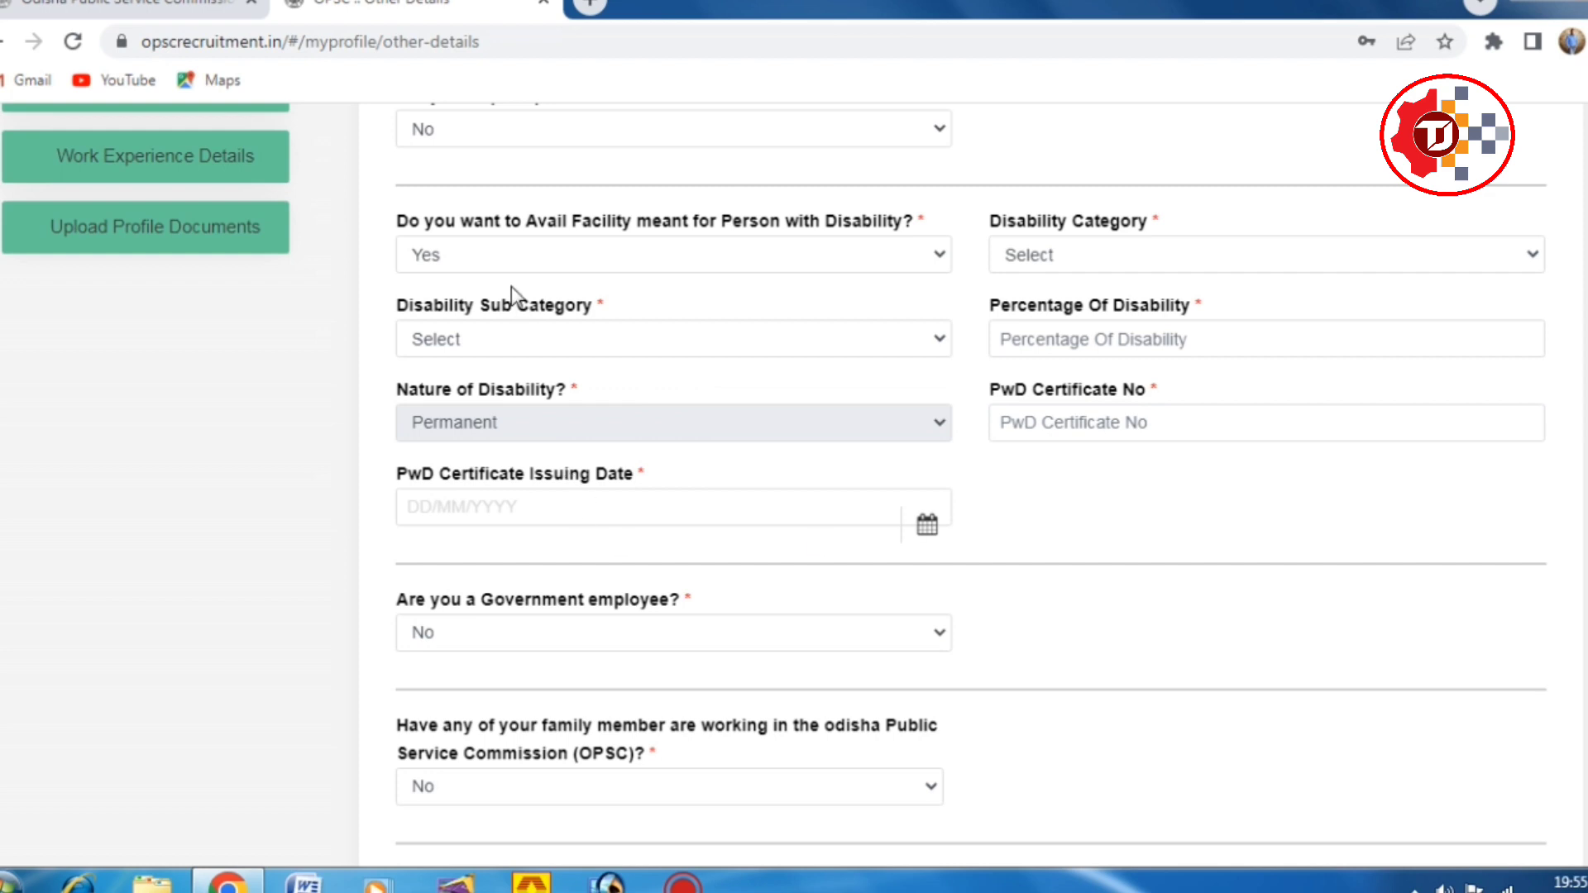
pyautogui.click(521, 261)
pyautogui.click(452, 328)
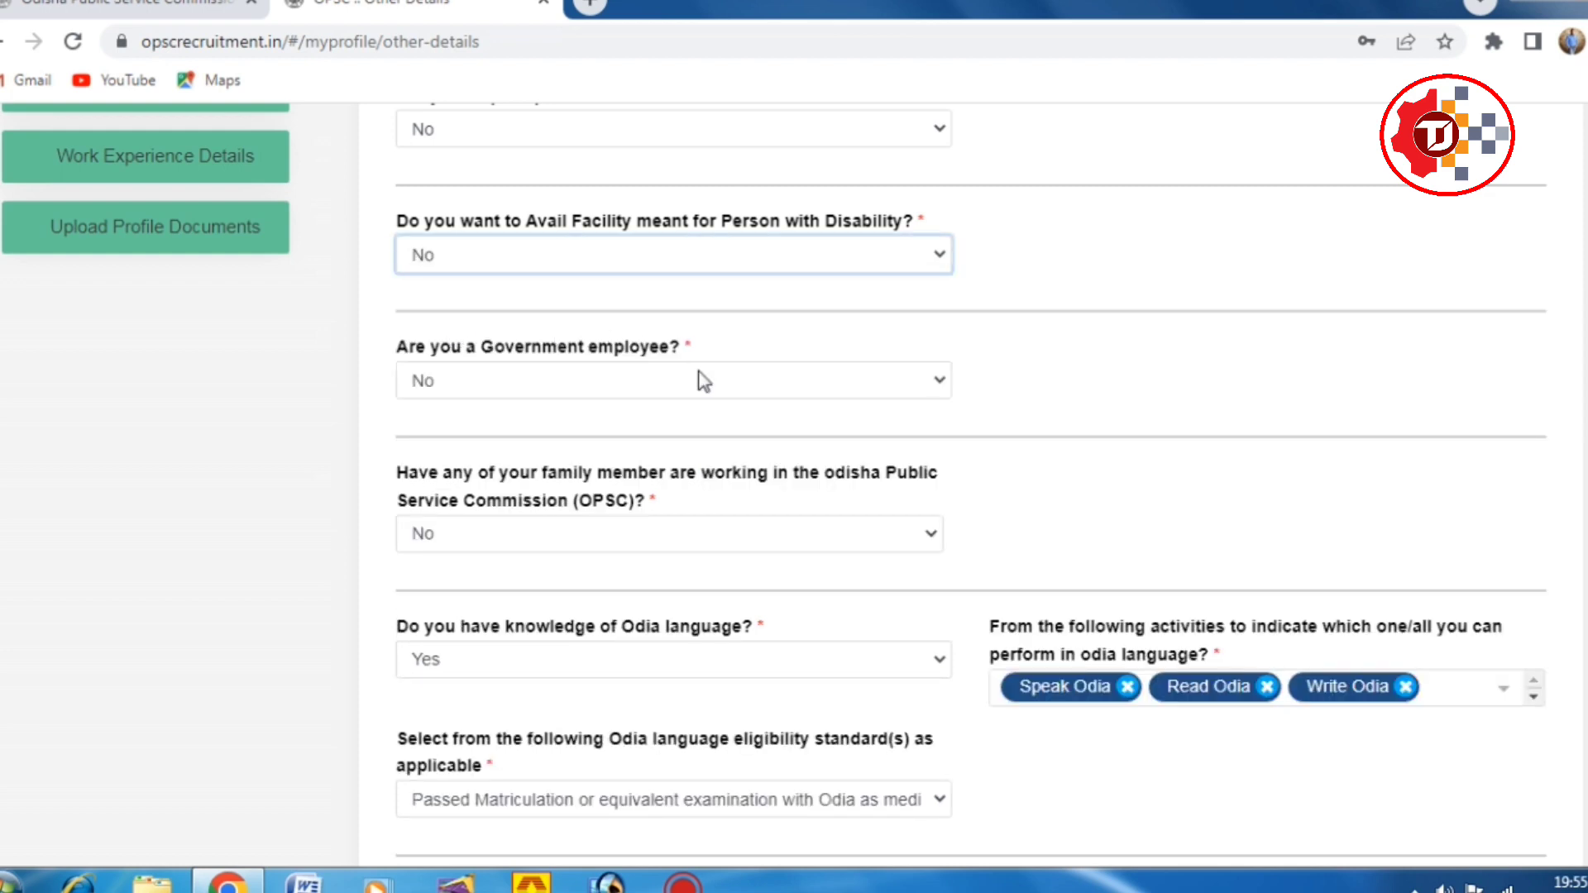
# Try answering Yes to the Government employee question, go through the service nature, employer and designation fields, and restore No.
pyautogui.scroll(-2, 718, 408)
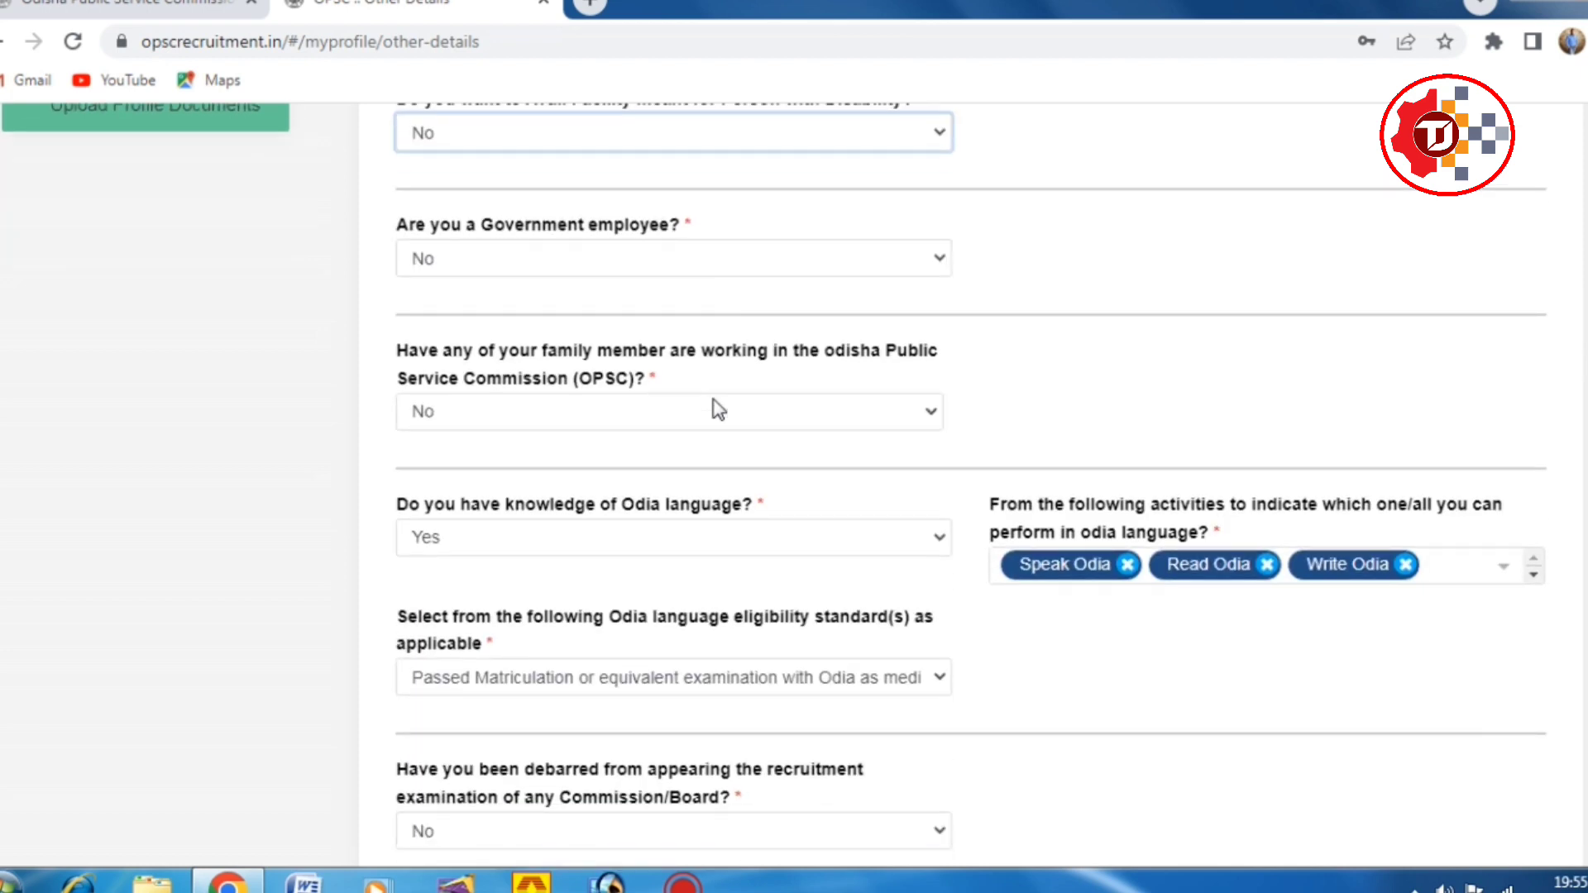
pyautogui.click(571, 263)
pyautogui.click(510, 312)
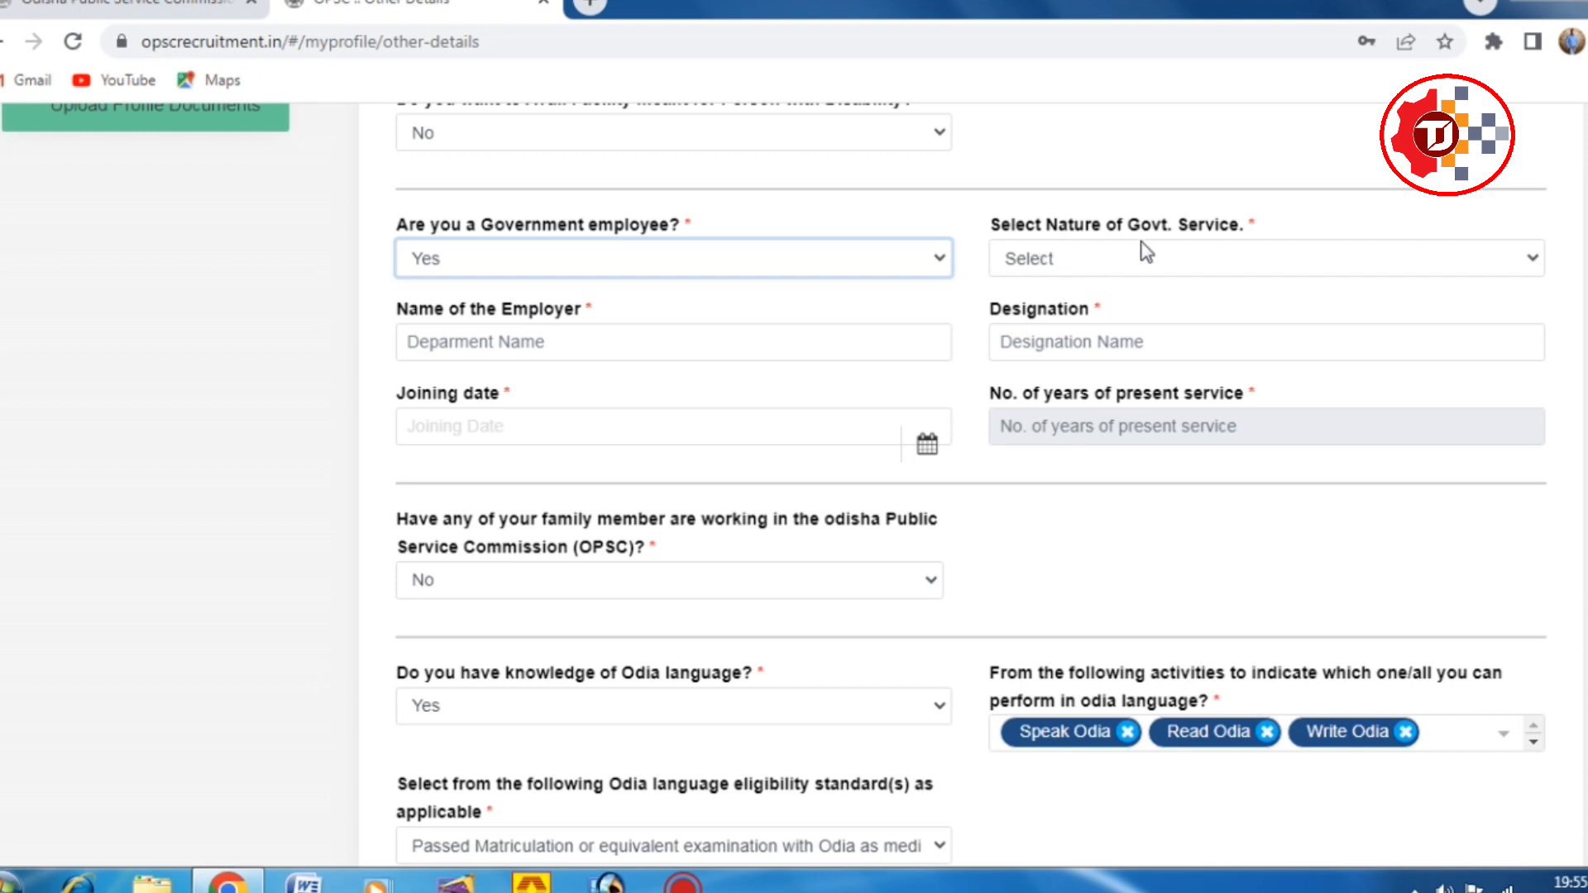
pyautogui.click(1127, 265)
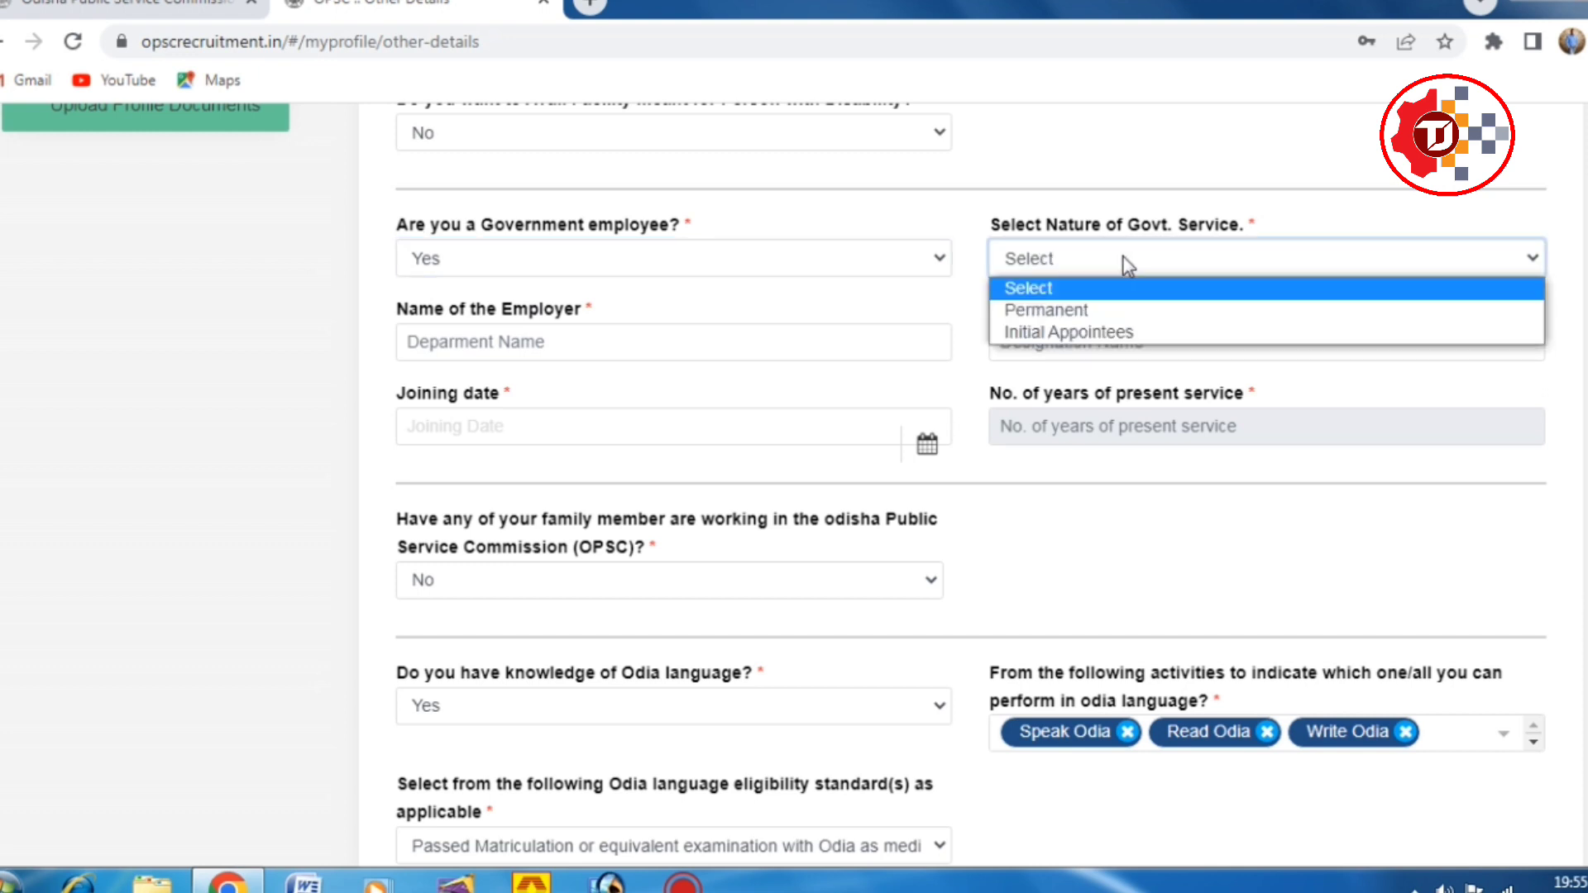
pyautogui.click(575, 343)
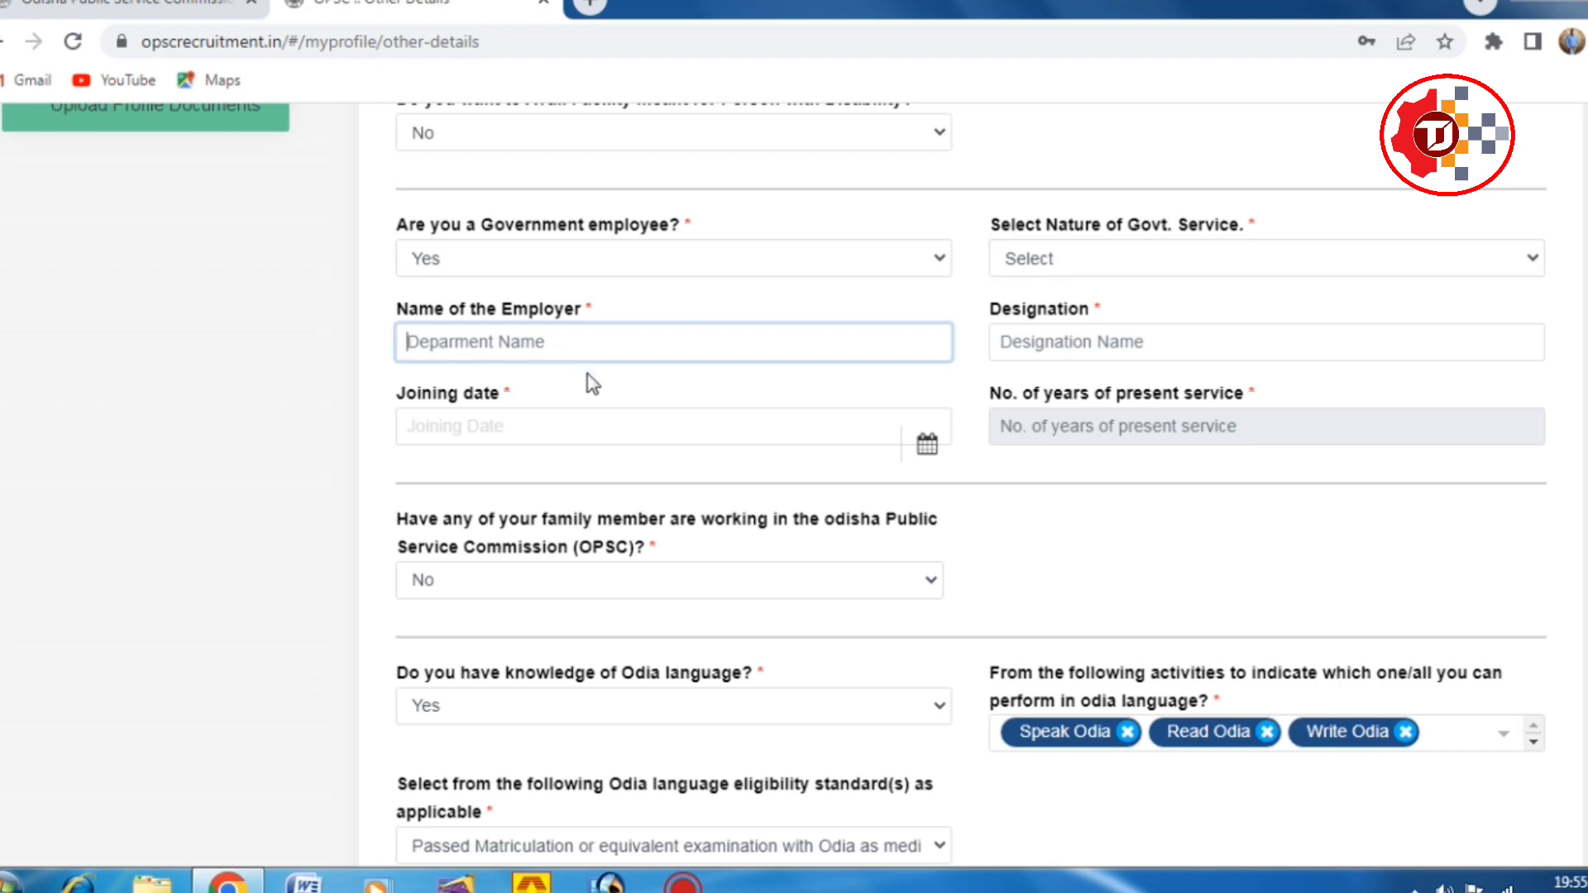
pyautogui.click(1097, 341)
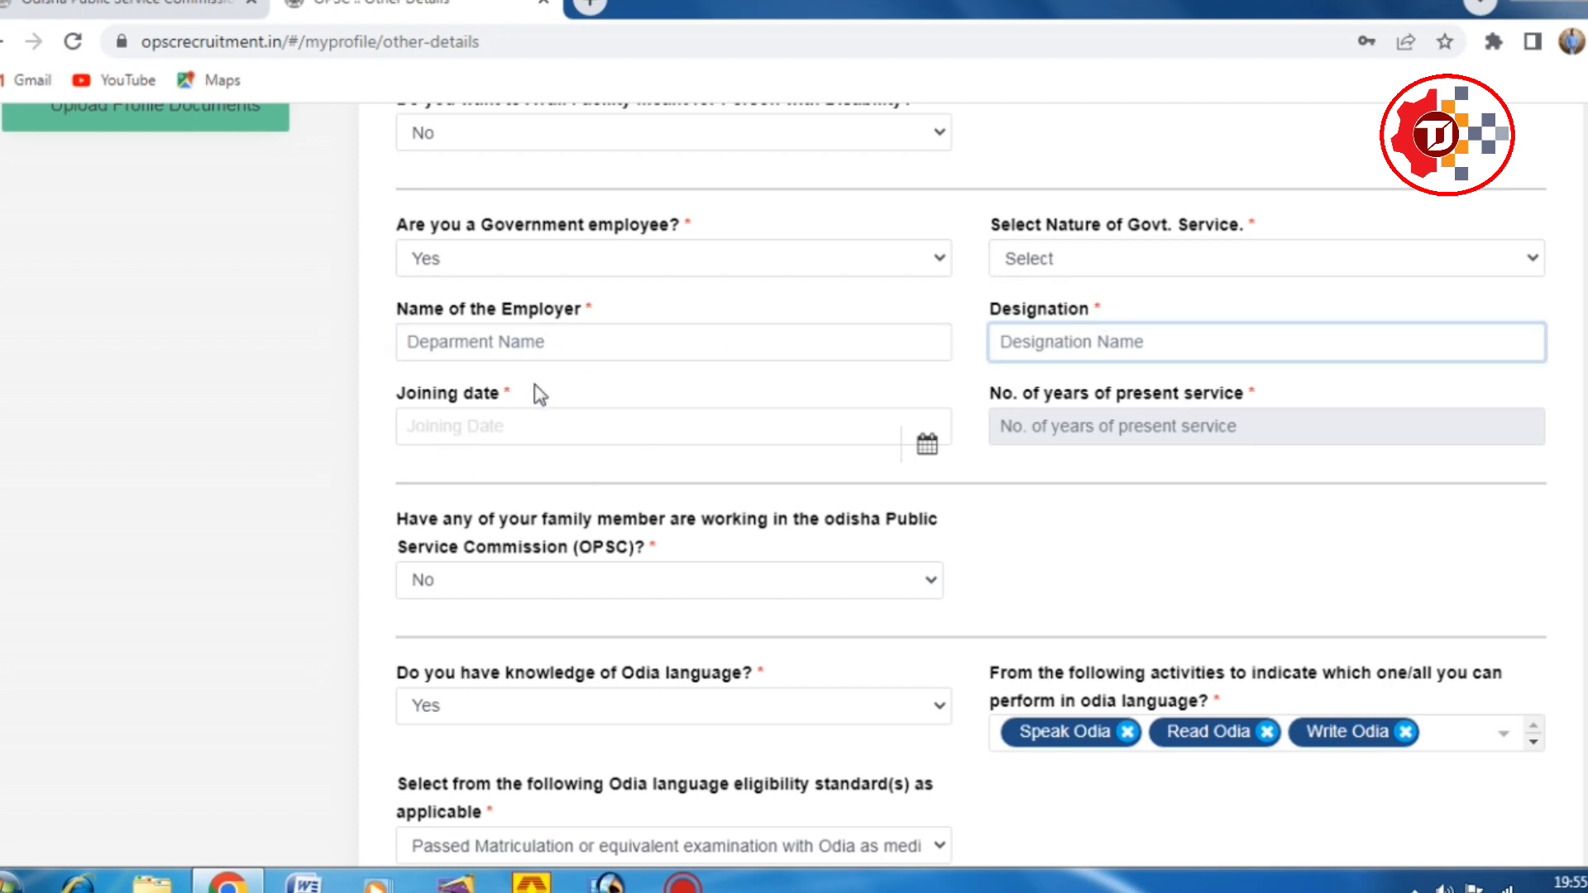
pyautogui.click(530, 265)
pyautogui.click(454, 332)
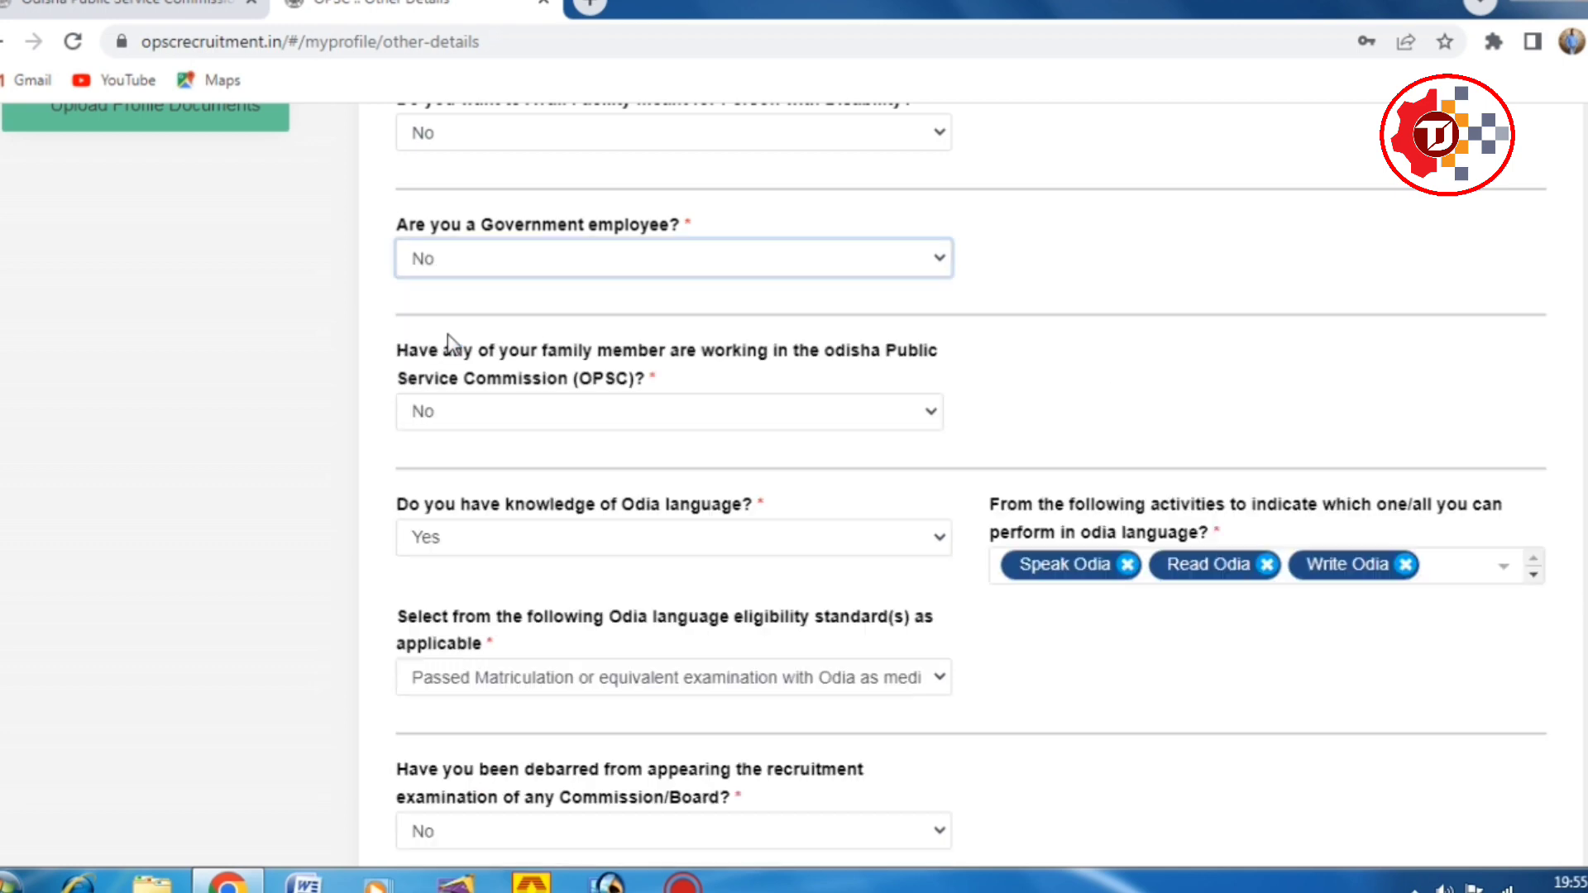
# Try answering Yes for a family member working in OPSC to reveal the officer fields, and restore No.
pyautogui.scroll(-2, 485, 358)
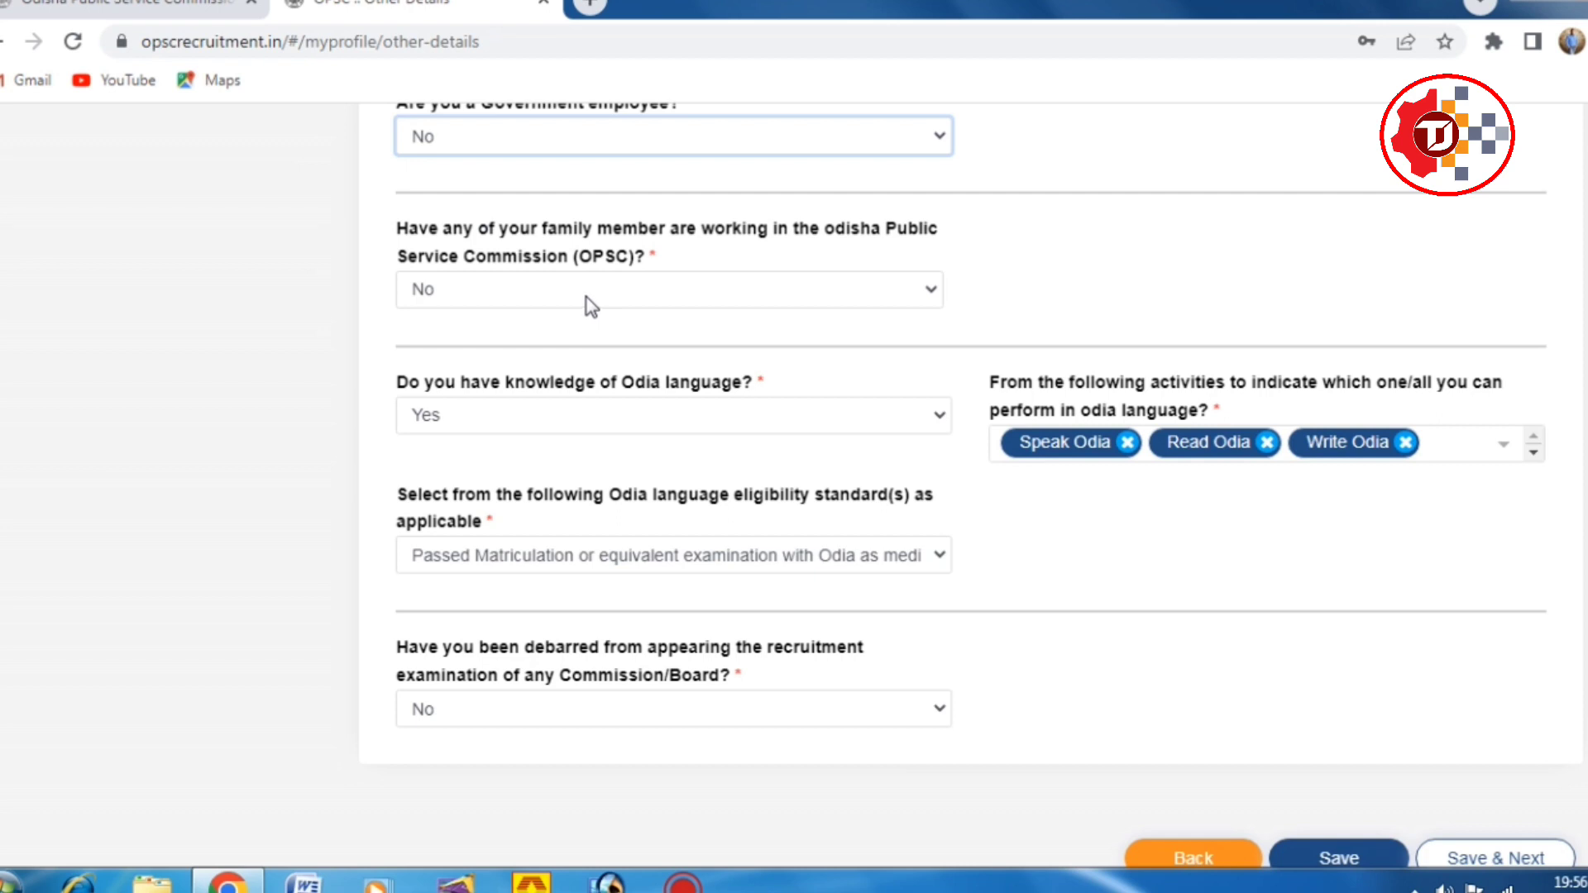
pyautogui.click(525, 299)
pyautogui.click(454, 342)
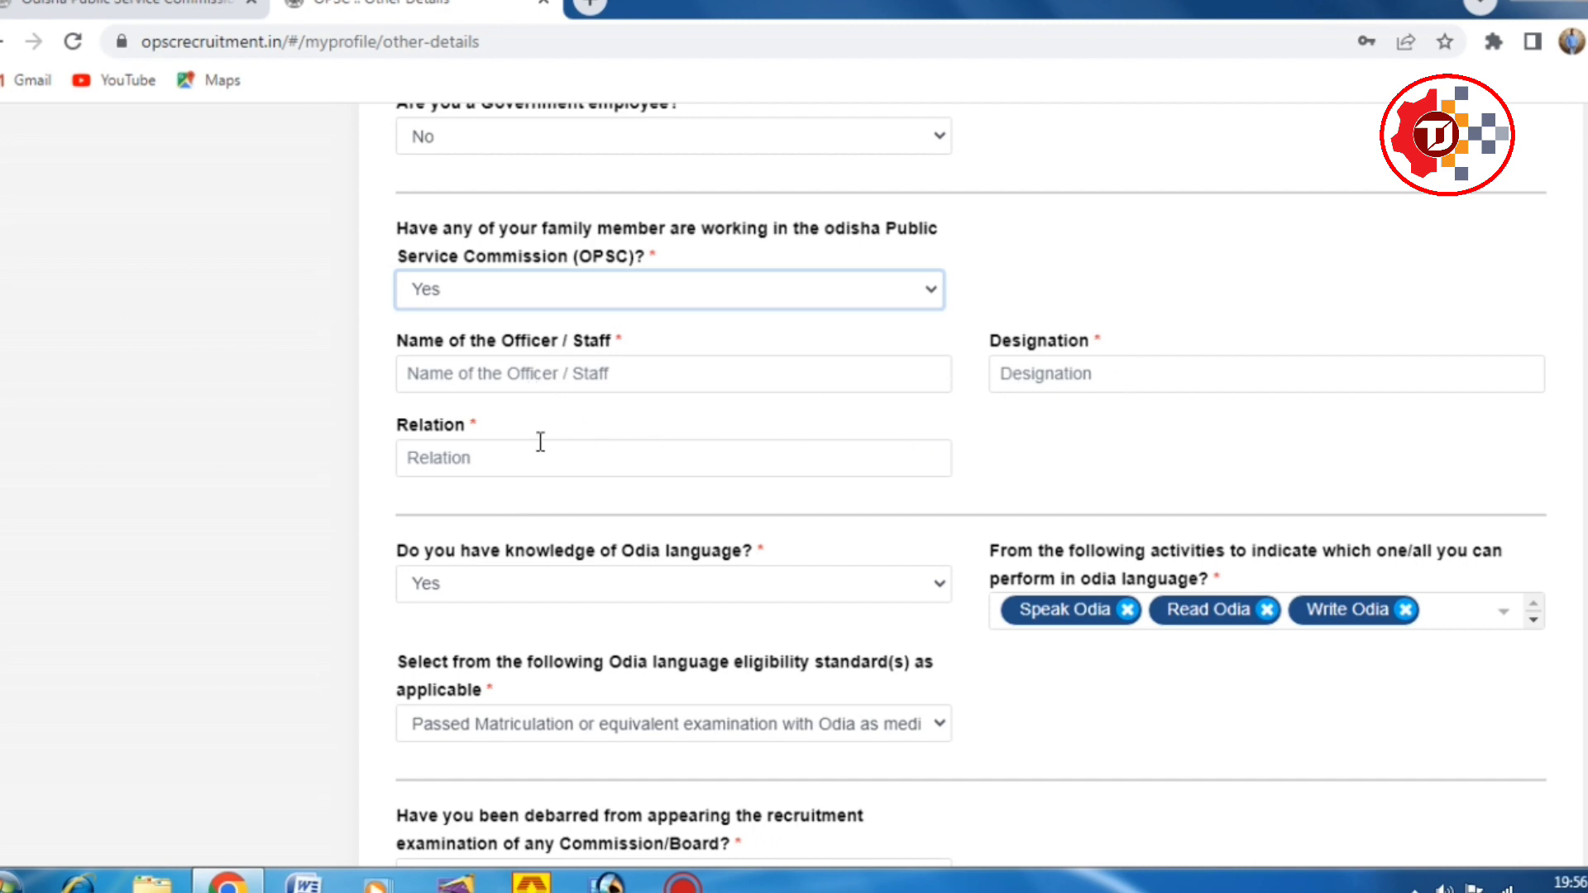
pyautogui.click(534, 300)
pyautogui.click(461, 365)
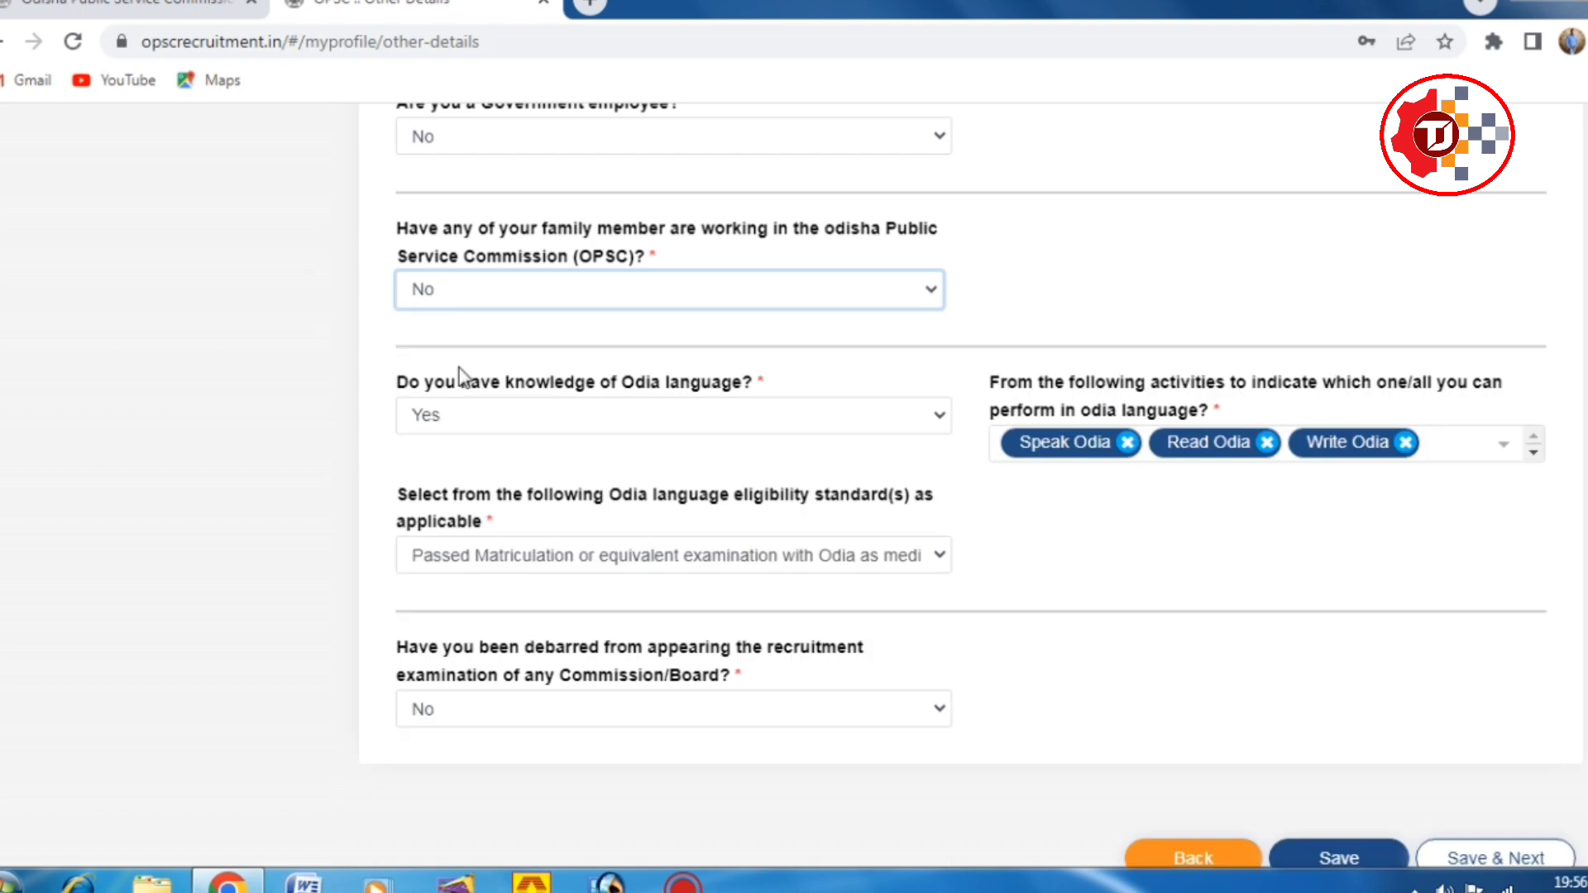
# Try clearing all Odia language activities, and reselect Speak Odia, Read Odia and Write Odia.
pyautogui.scroll(-2, 462, 376)
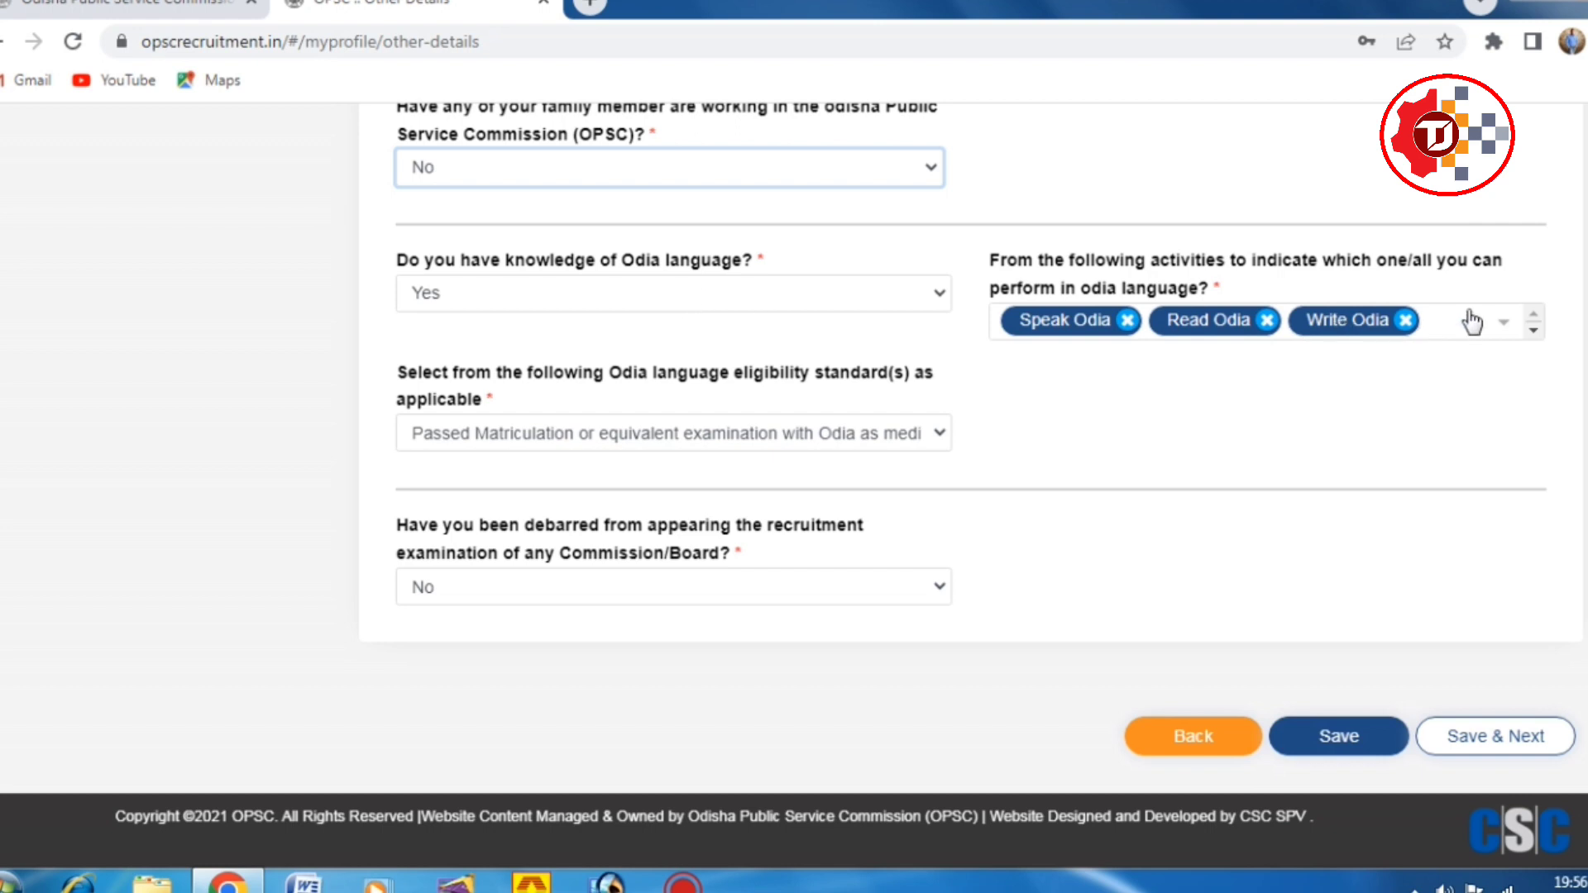
pyautogui.click(1515, 331)
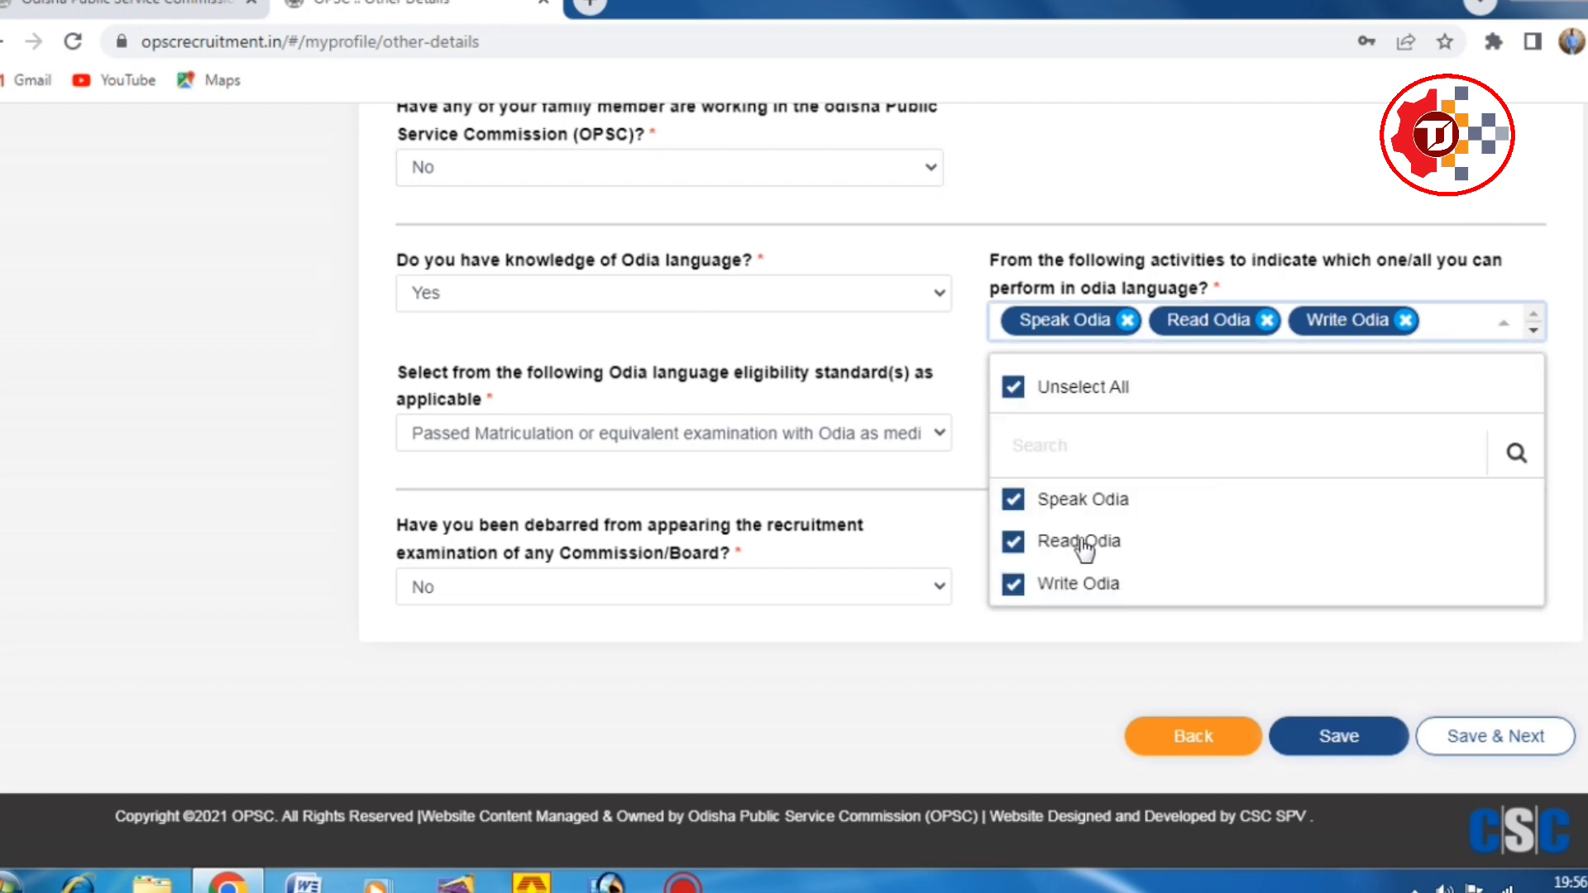
pyautogui.click(1014, 389)
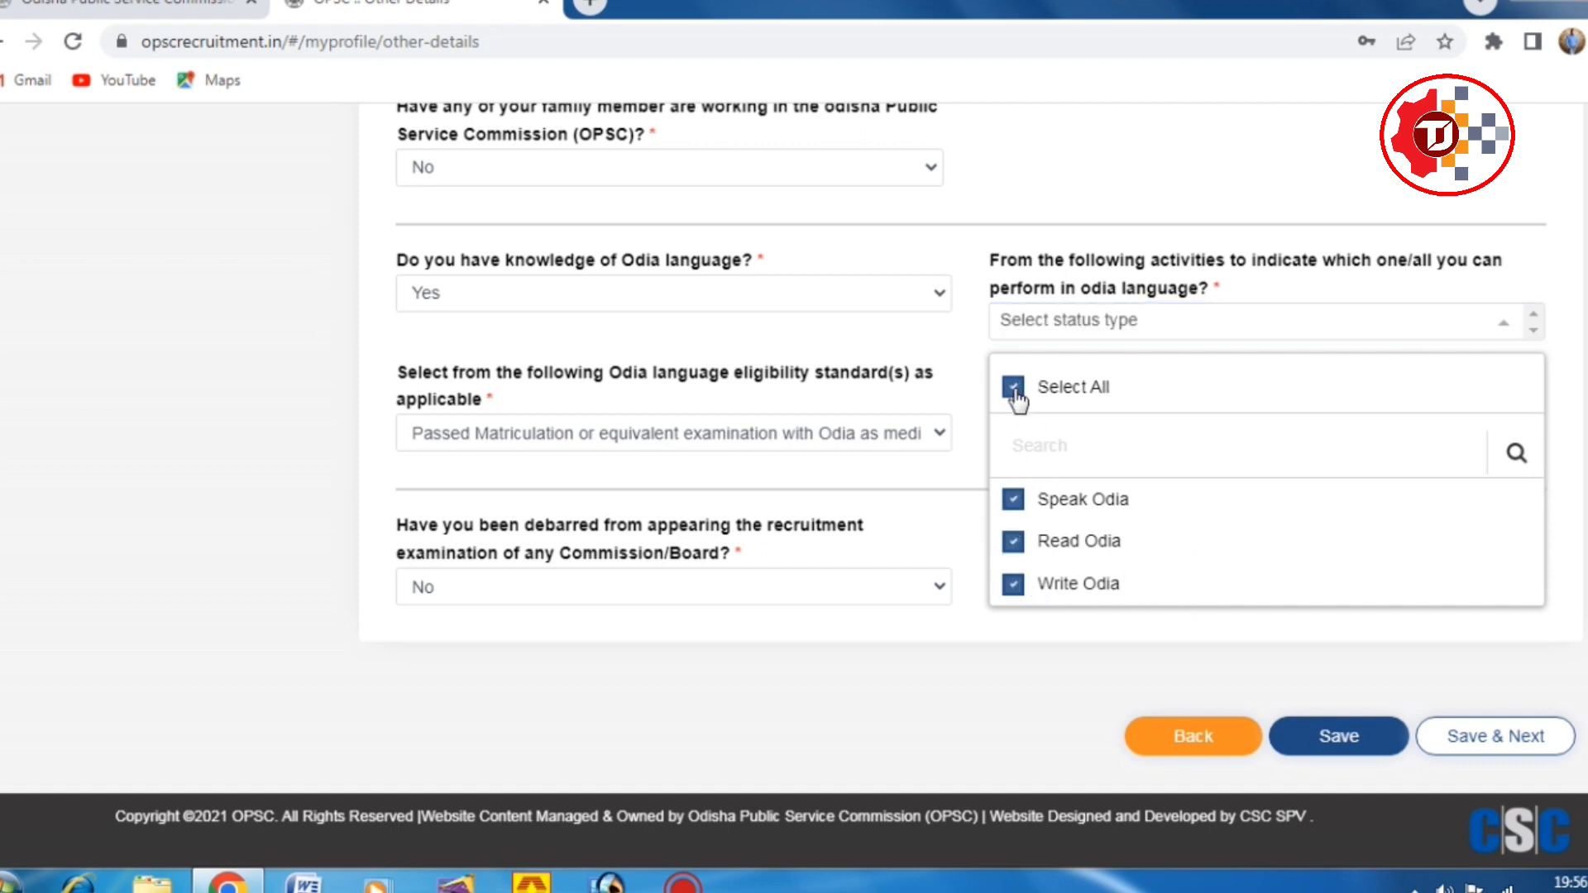
pyautogui.click(1014, 389)
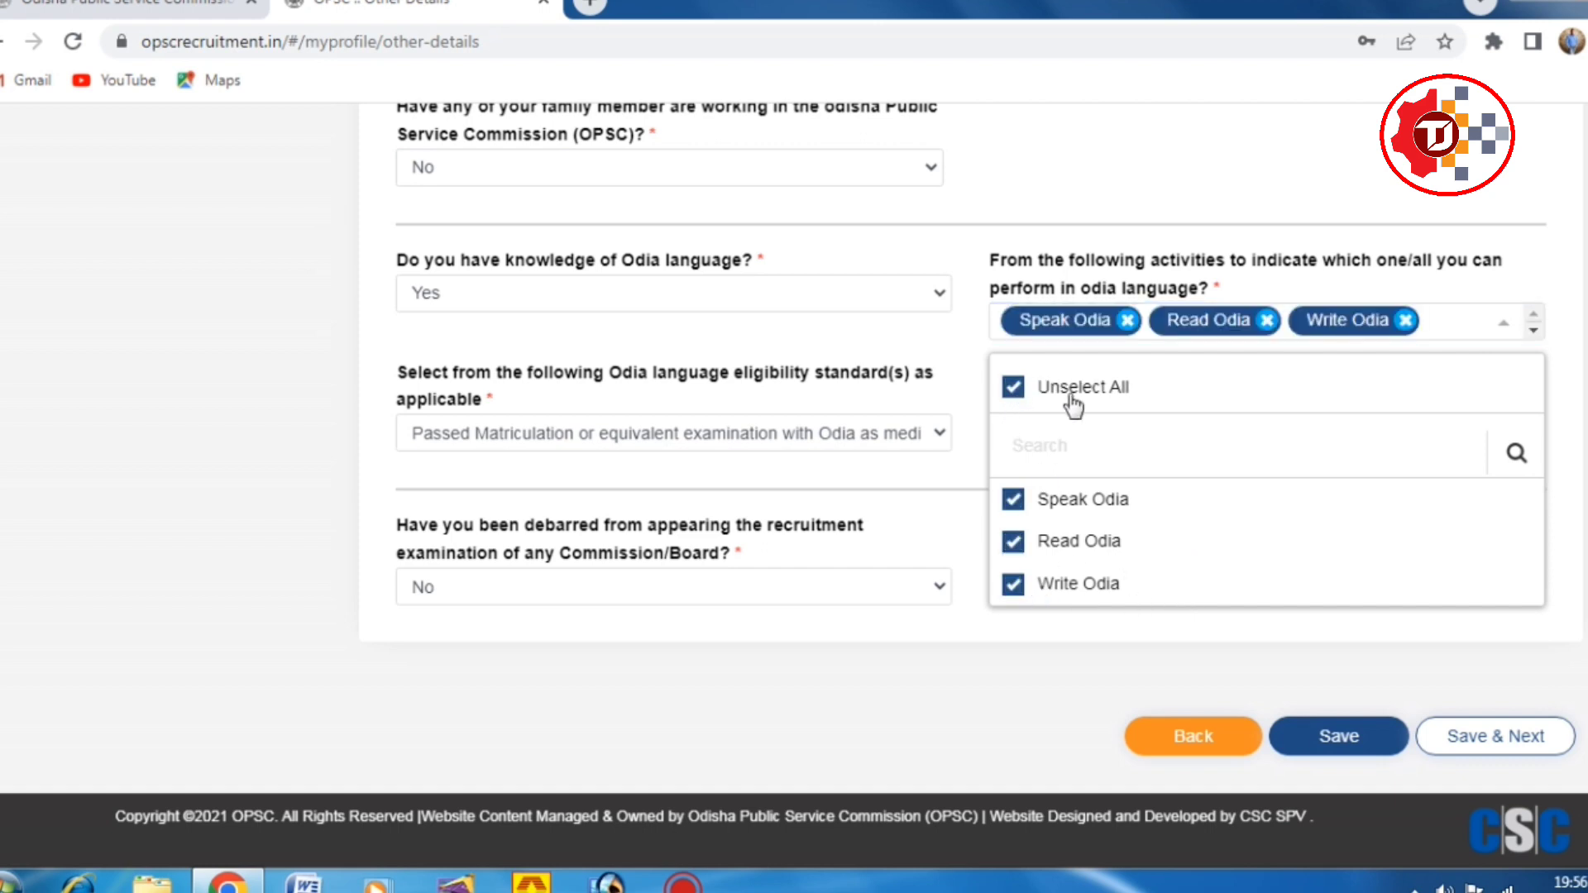
pyautogui.click(980, 619)
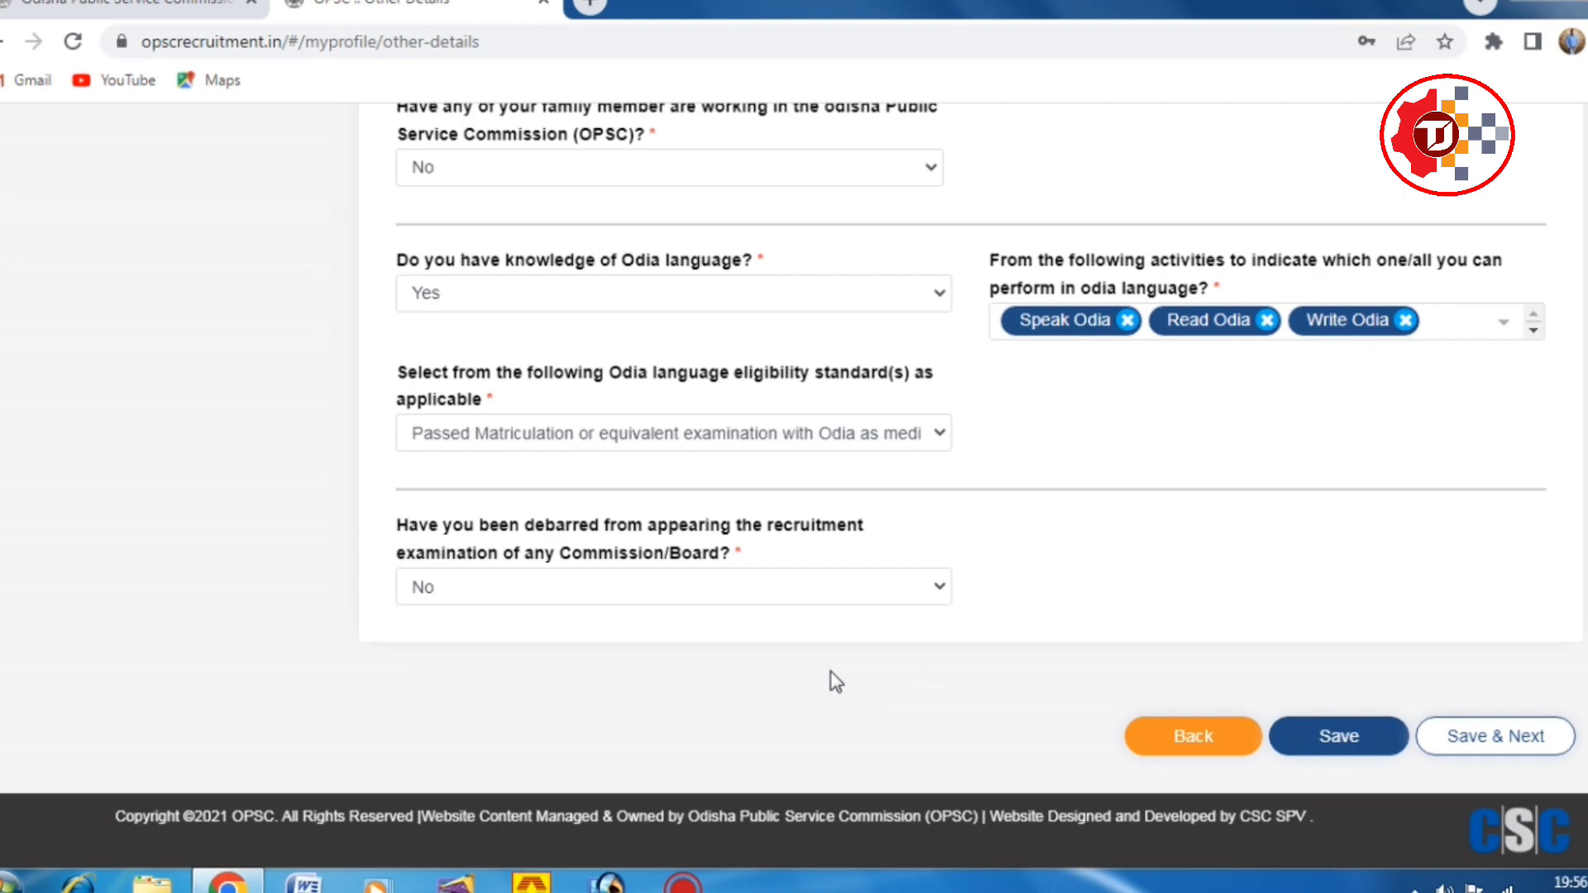
# Answer No to knowledge of Odia language and Yes to having a family member working in OPSC.
pyautogui.click(506, 303)
pyautogui.click(476, 382)
pyautogui.click(649, 309)
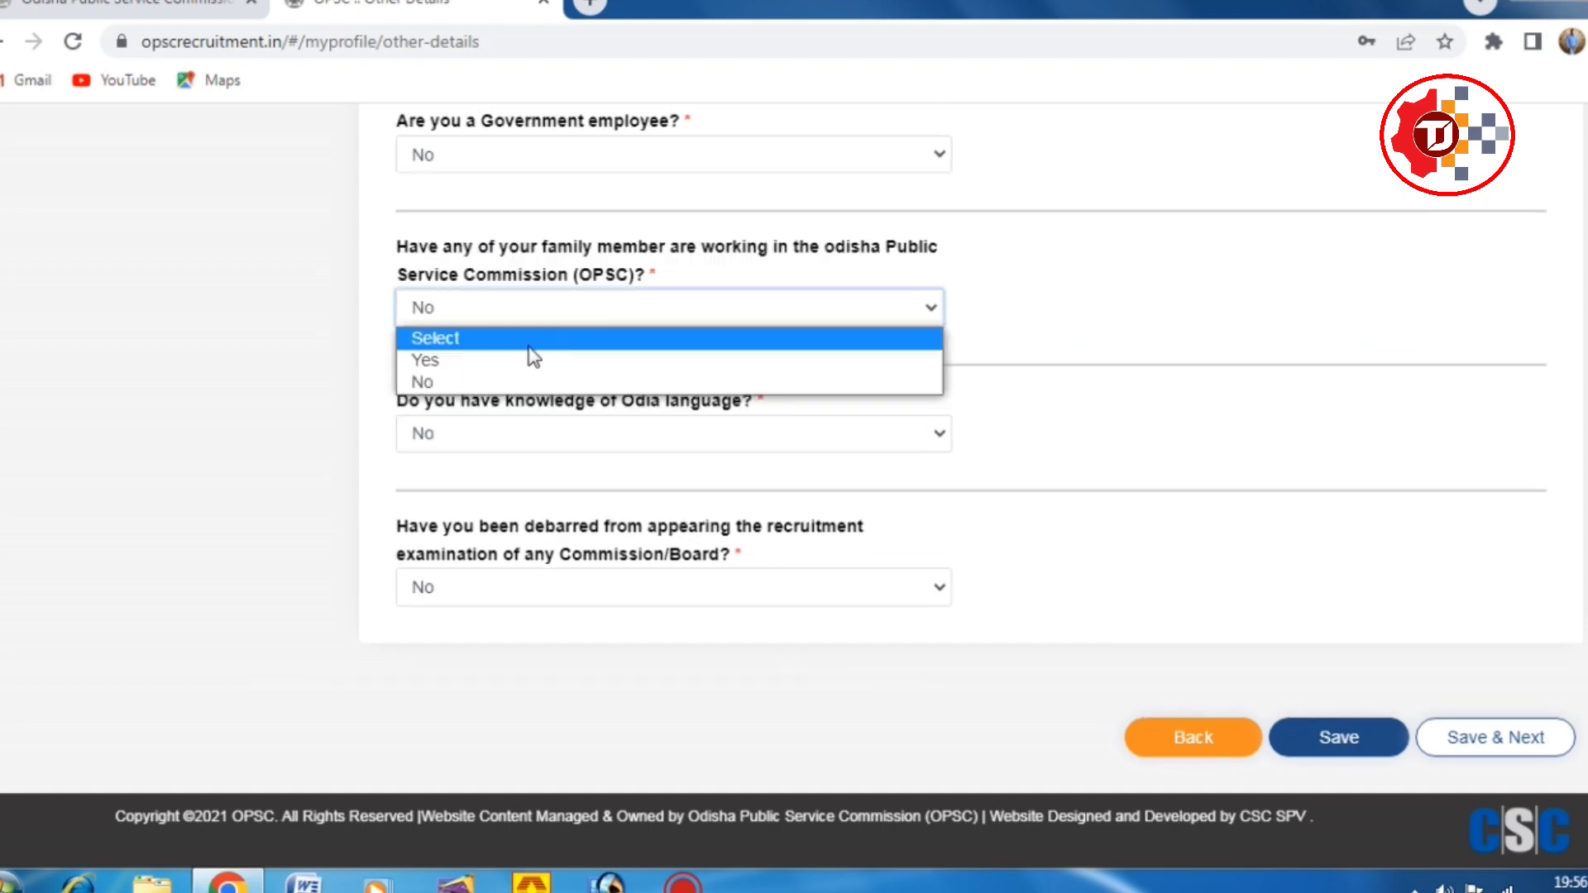
pyautogui.click(503, 361)
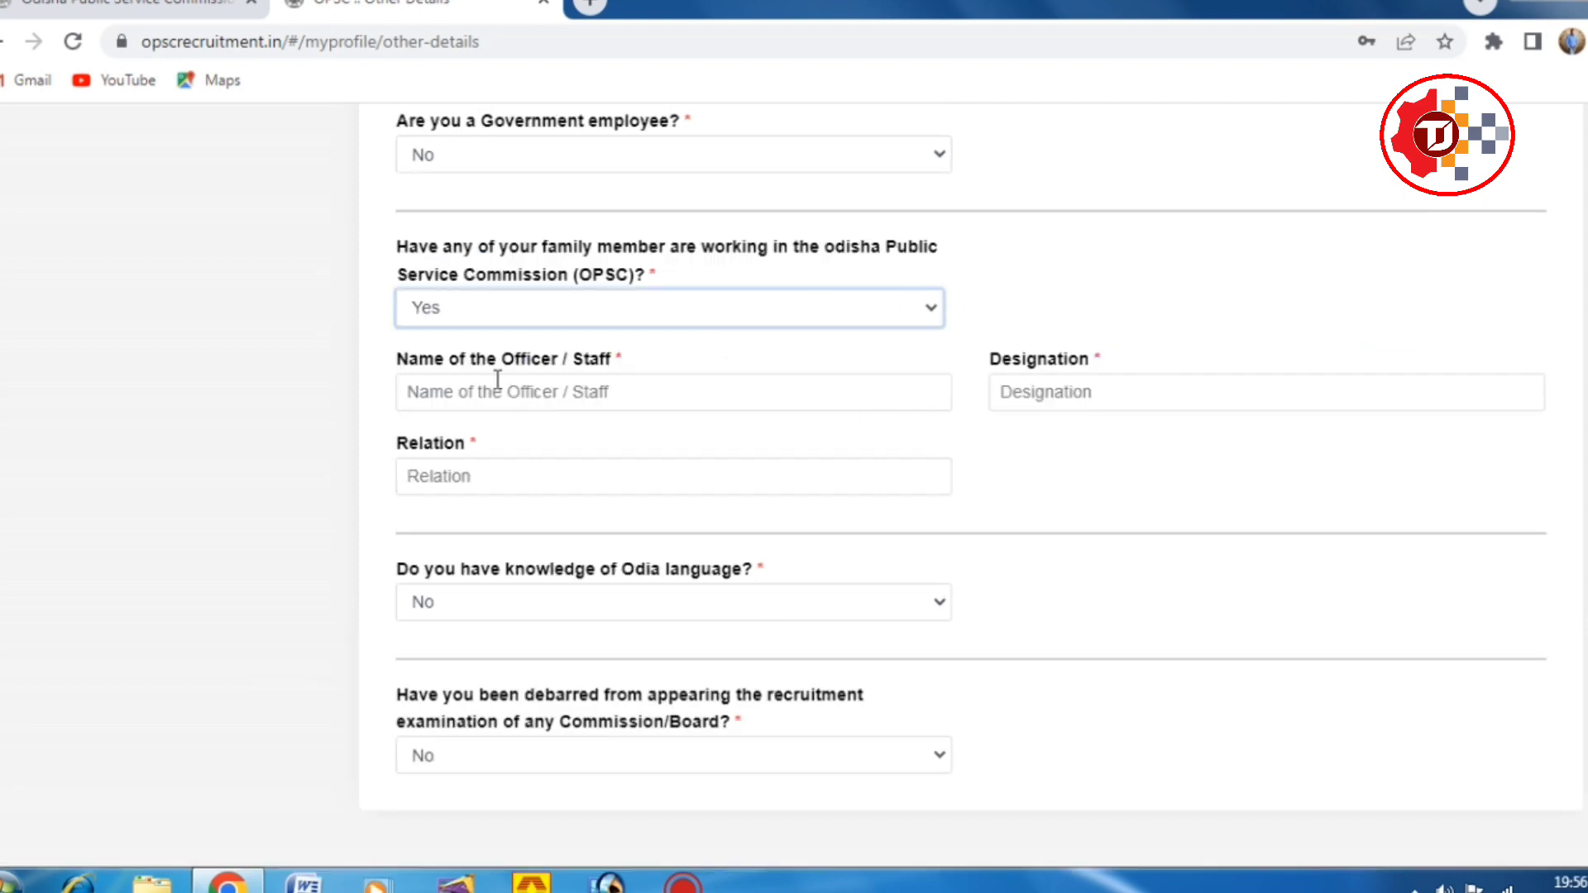
pyautogui.scroll(-2, 497, 379)
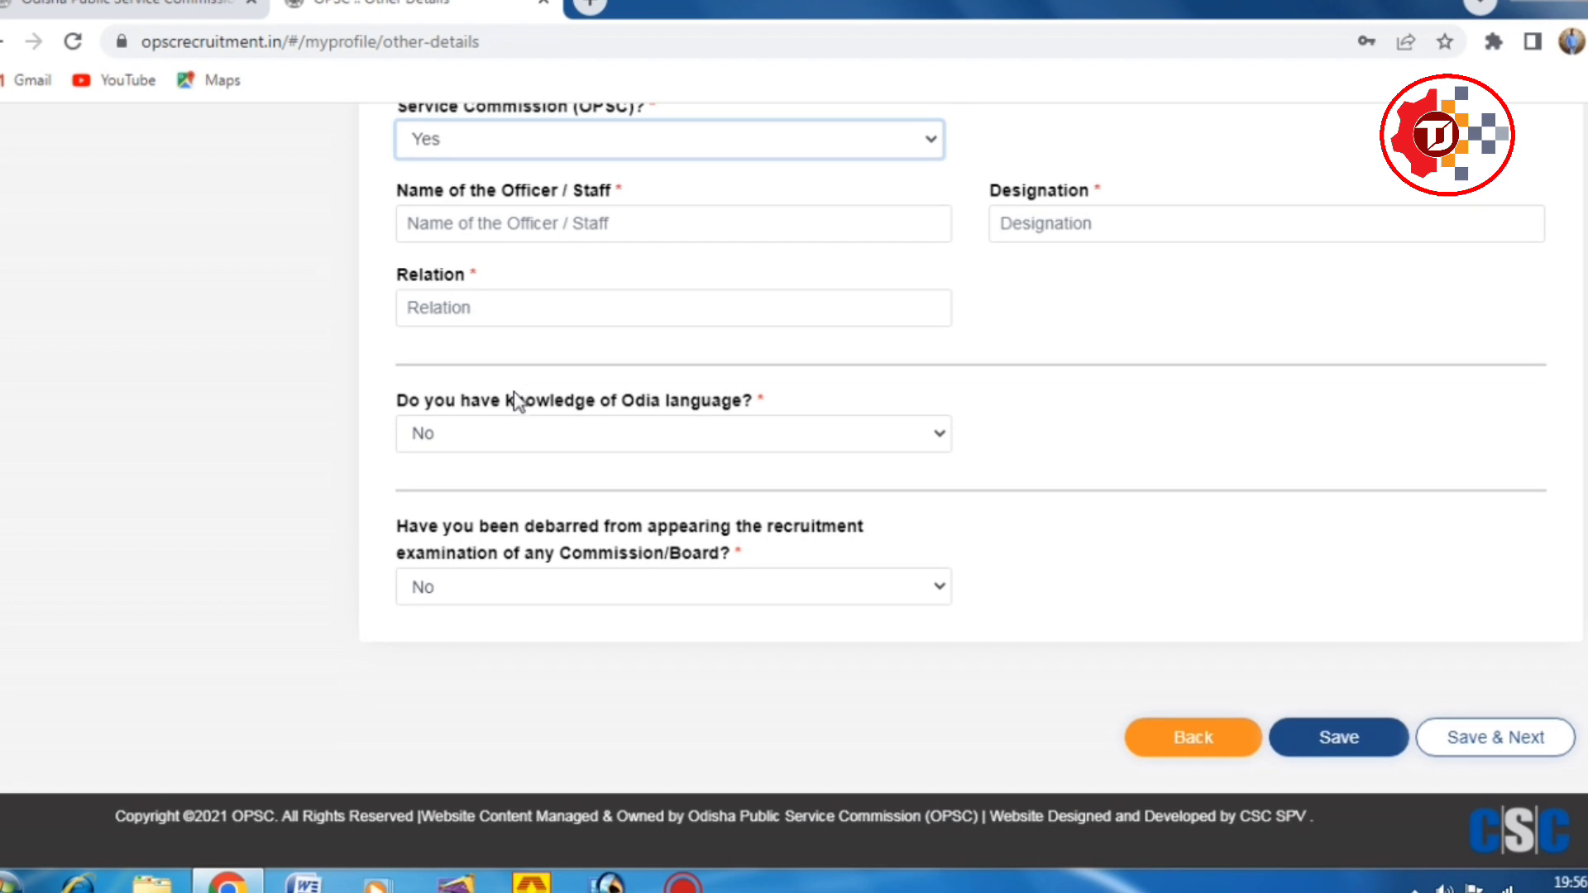
pyautogui.scroll(2, 497, 383)
pyautogui.scroll(-2, 518, 383)
# Set knowledge of Odia language to Yes and look through the Odia language eligibility standards.
pyautogui.click(542, 436)
pyautogui.click(488, 486)
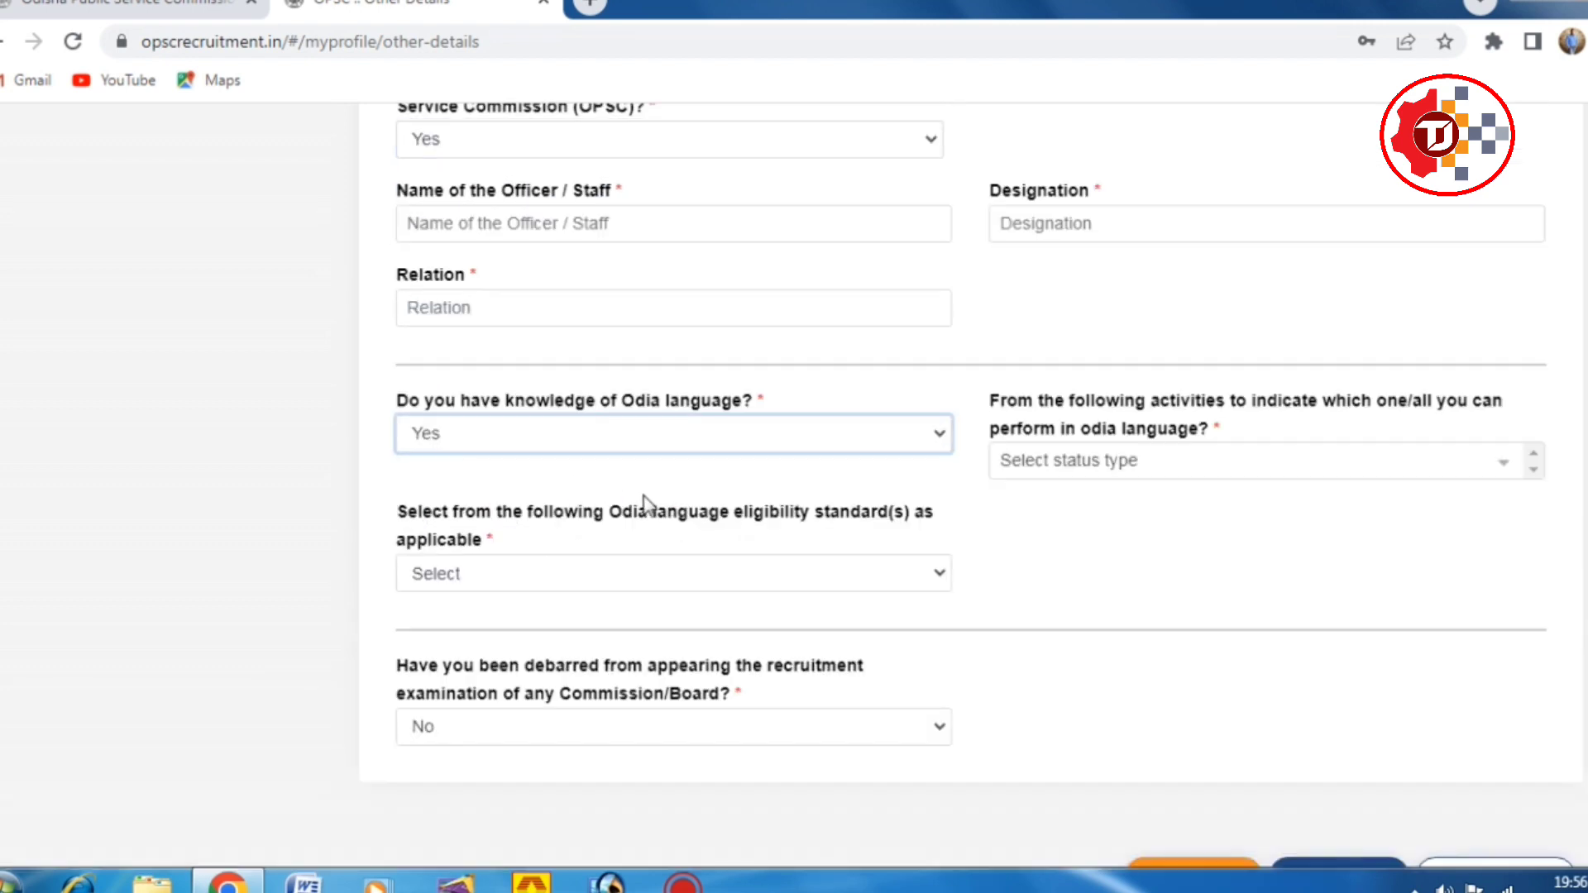
pyautogui.scroll(-1, 644, 501)
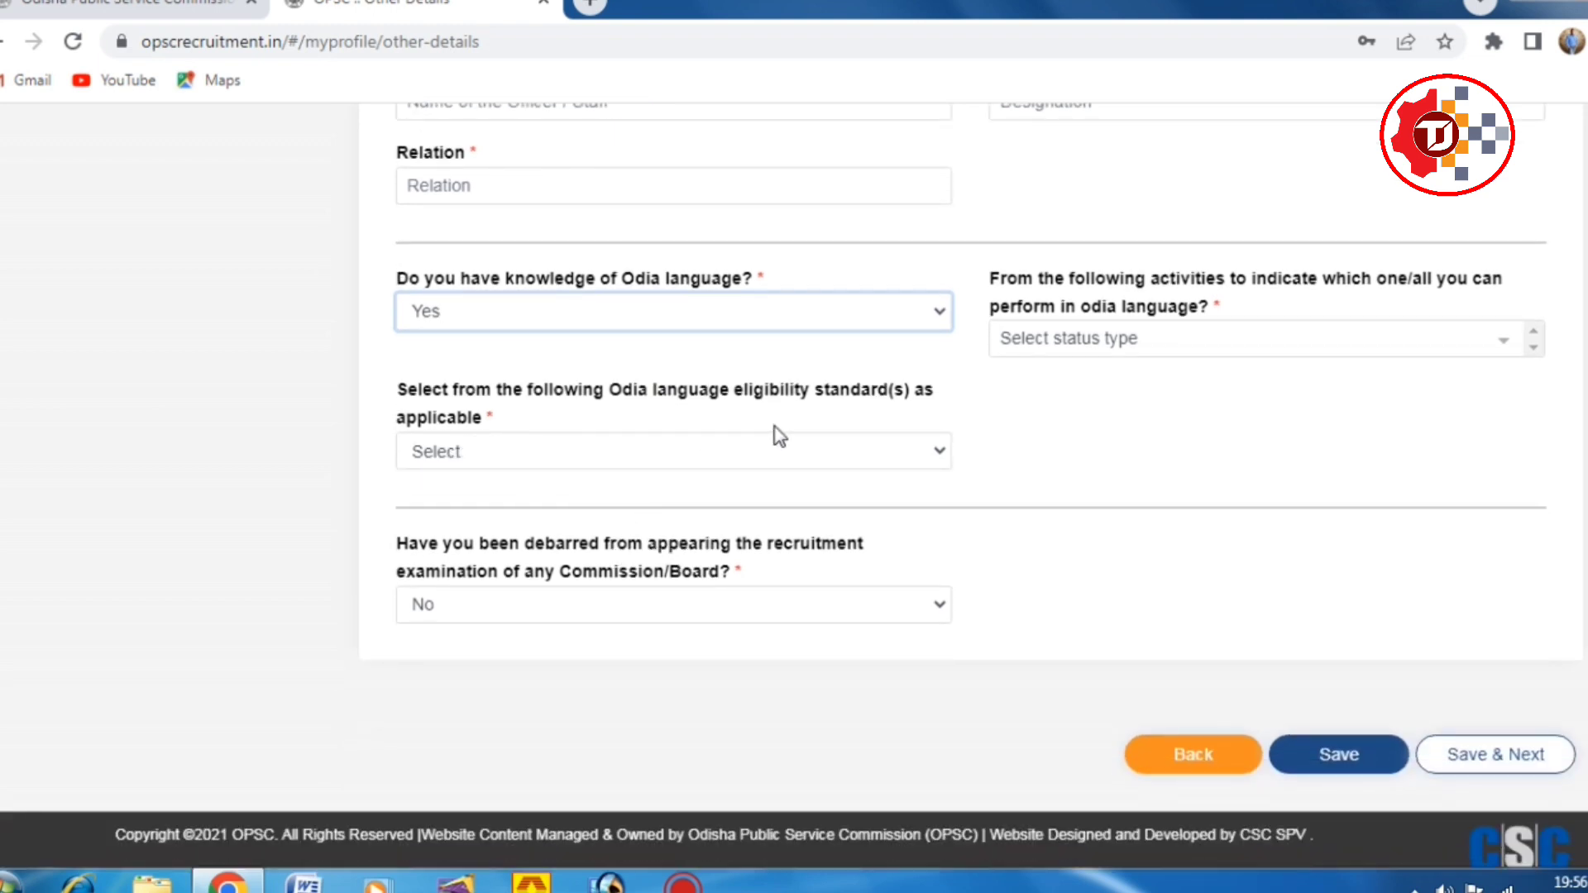
pyautogui.click(528, 454)
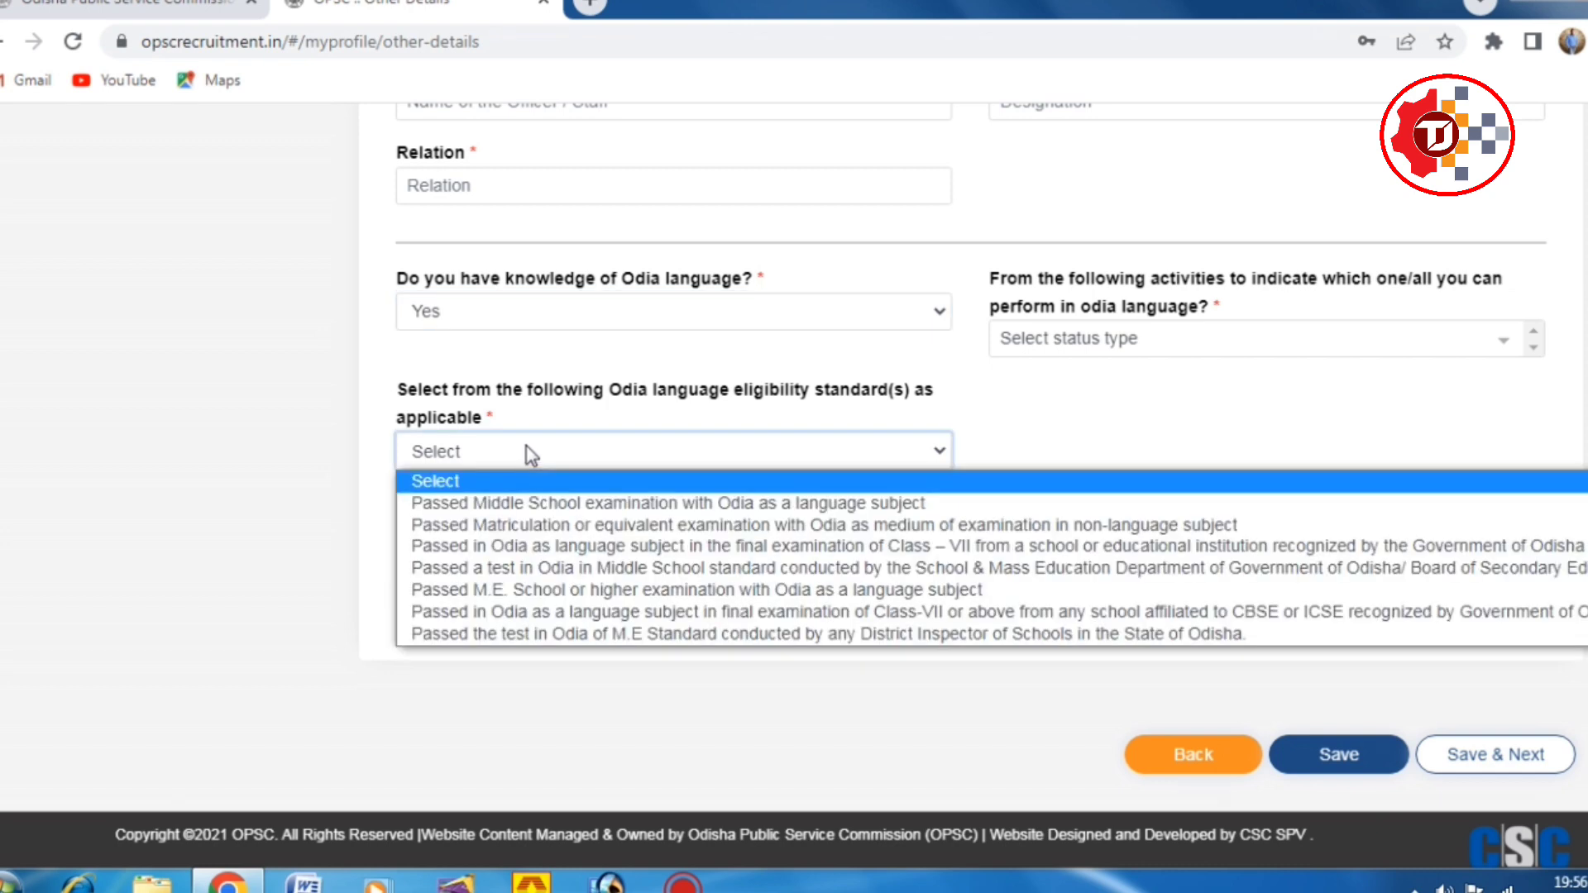
pyautogui.click(343, 680)
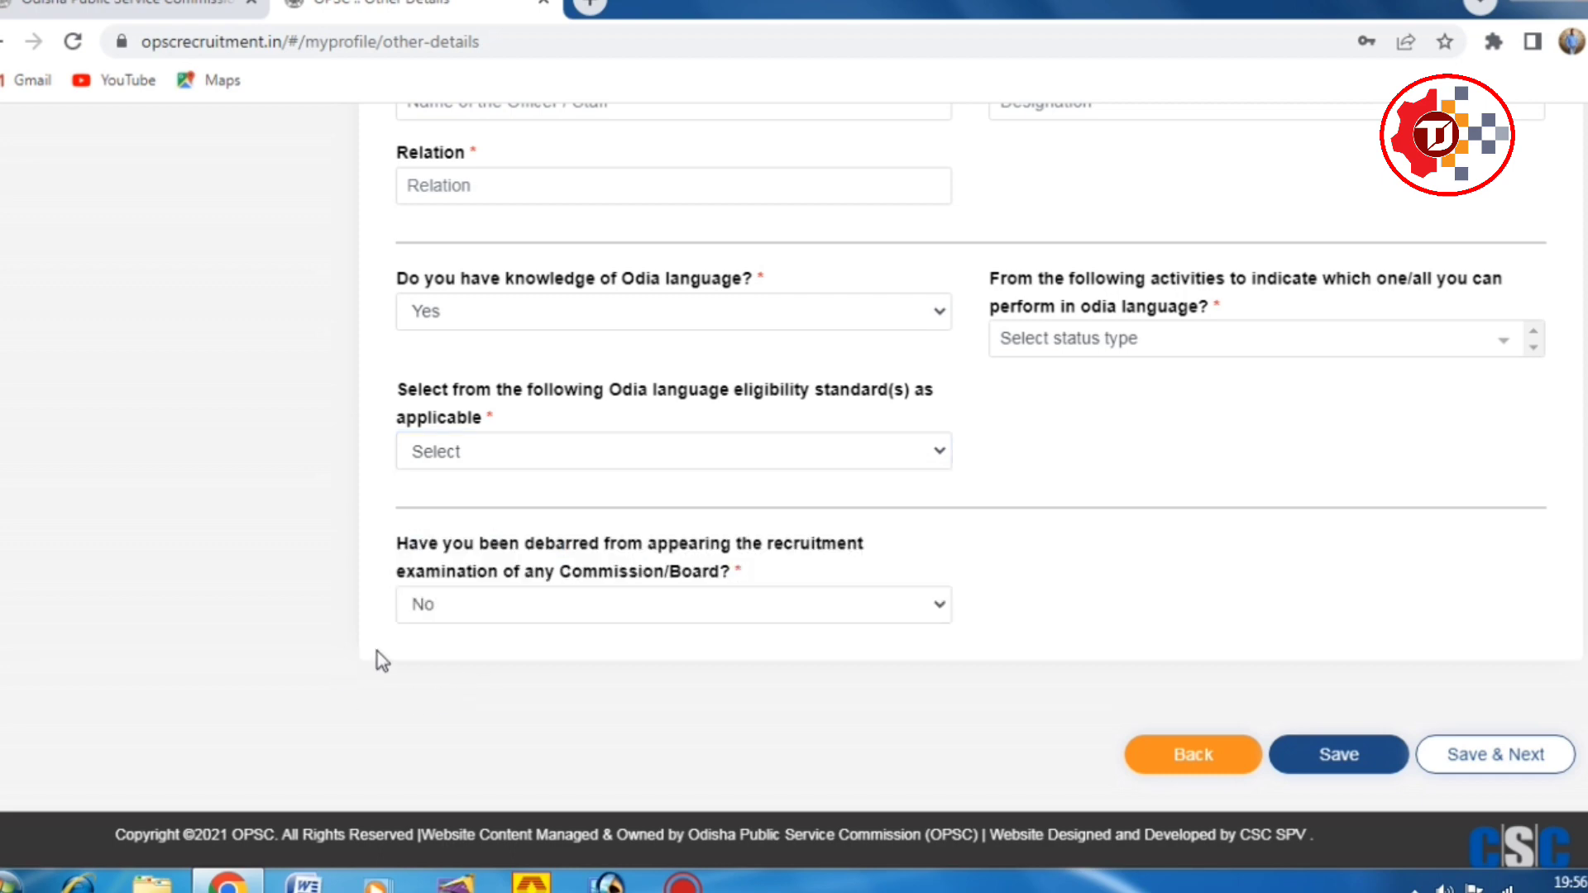
# Try answering Yes to the debarment question, go through the organization, post, exam and period fields, and restore No.
pyautogui.click(533, 607)
pyautogui.press('Escape')
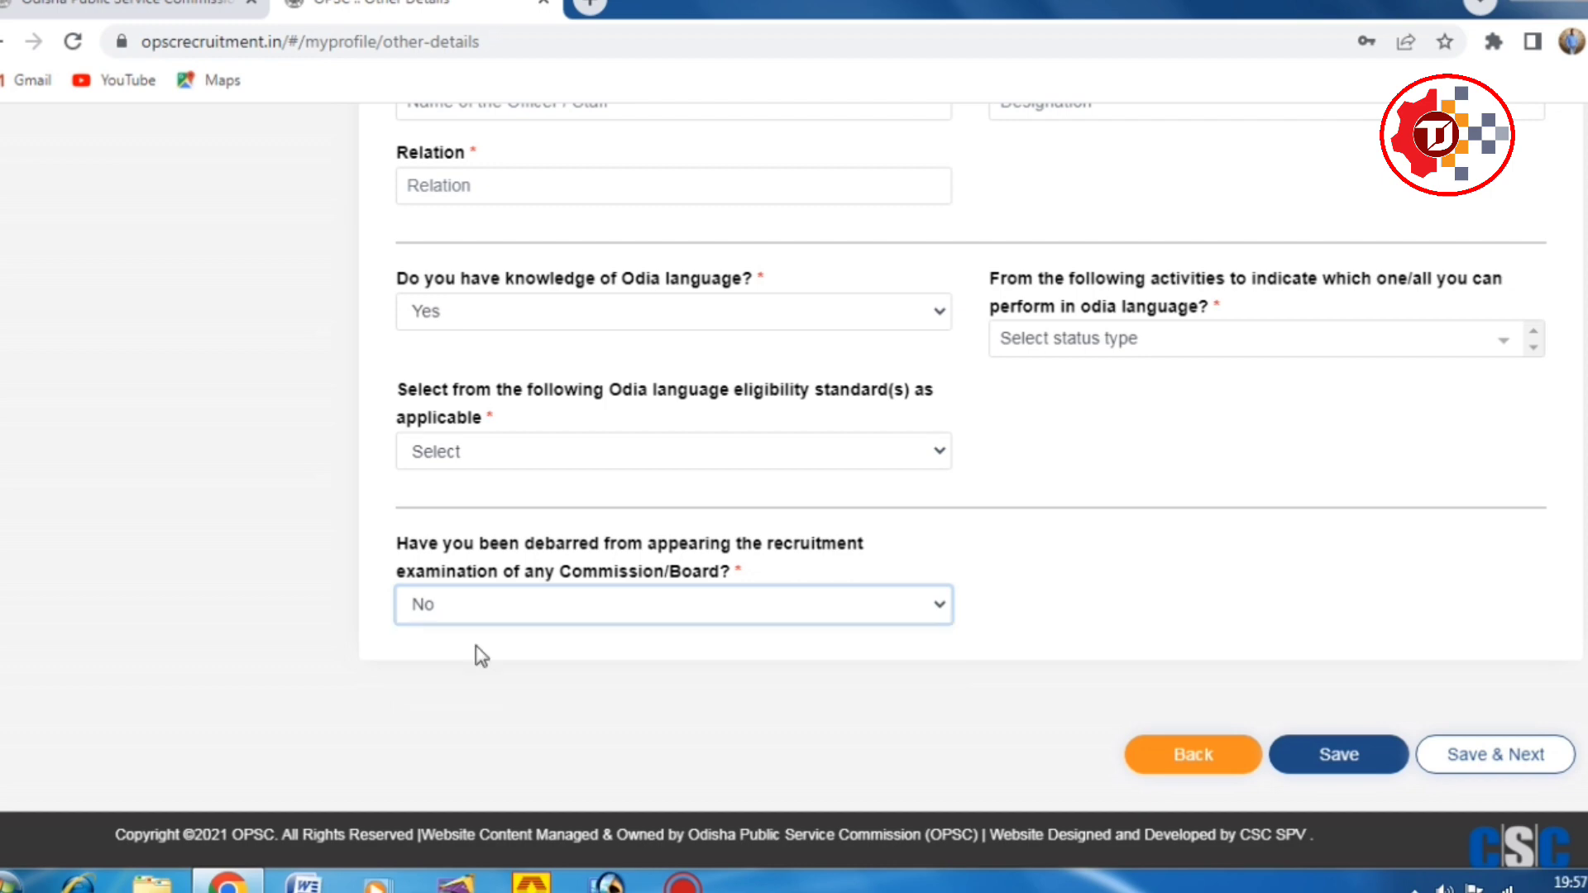
pyautogui.click(489, 615)
pyautogui.click(461, 683)
pyautogui.scroll(-1, 464, 677)
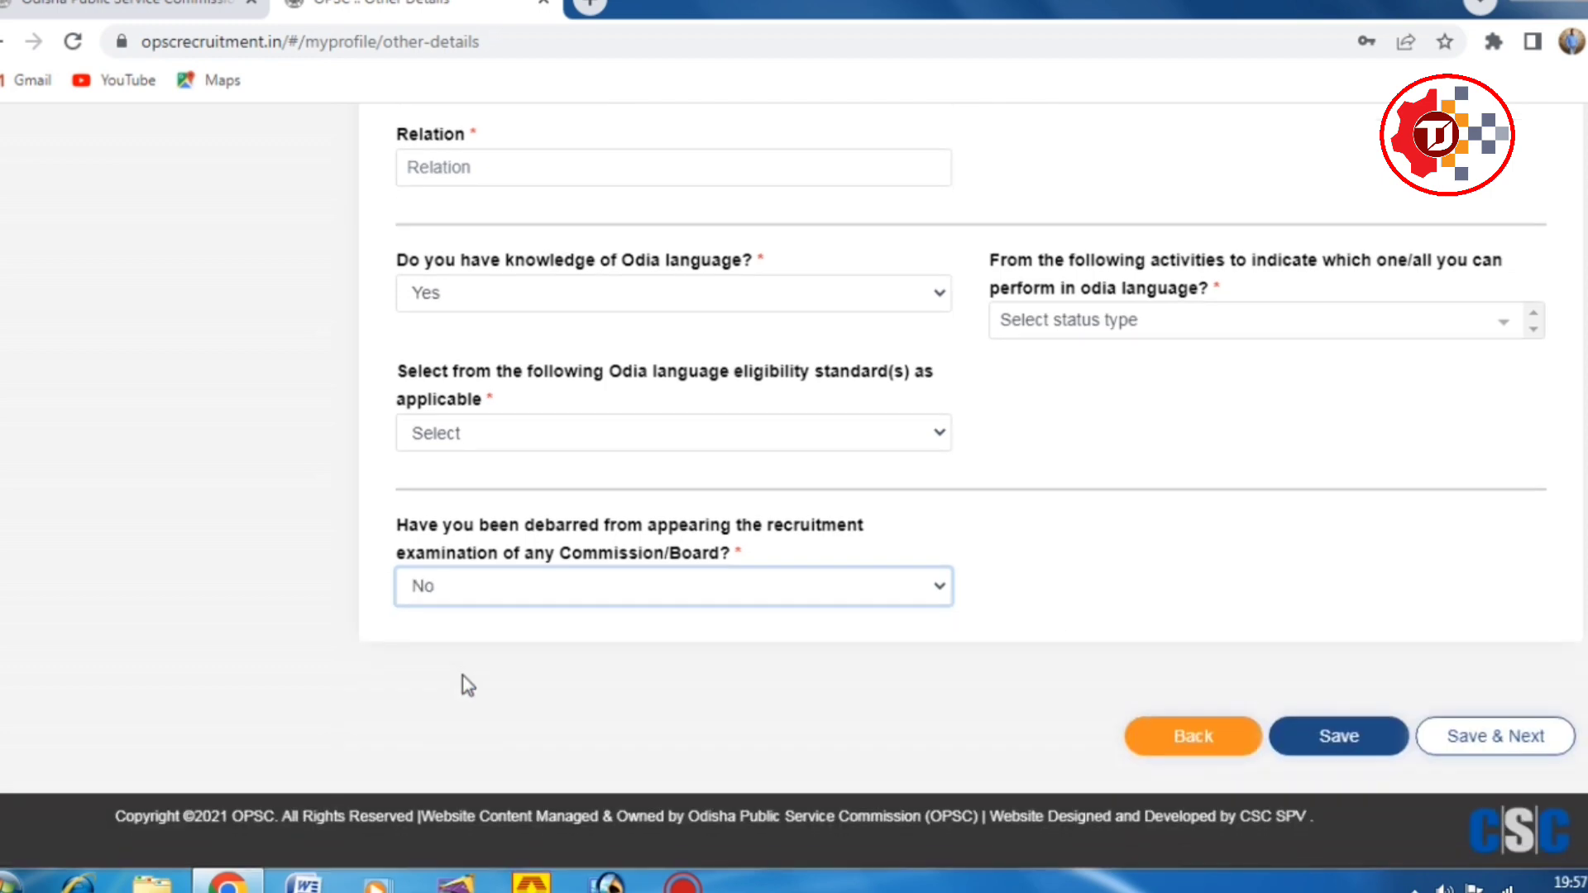
pyautogui.click(496, 594)
pyautogui.click(475, 636)
pyautogui.scroll(-3, 596, 566)
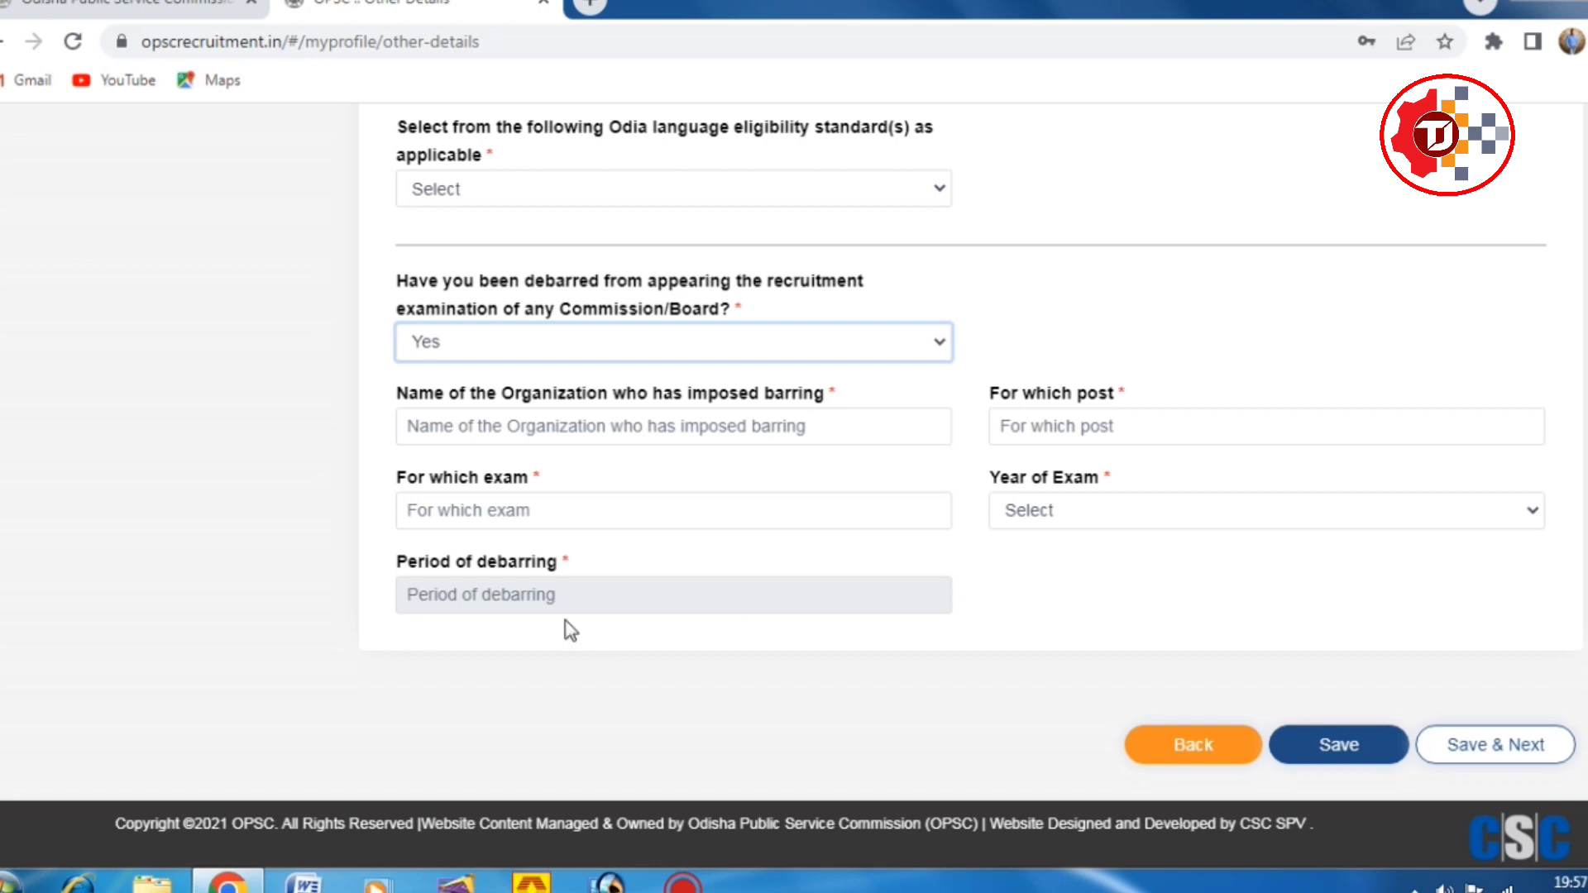
pyautogui.click(698, 659)
pyautogui.click(502, 349)
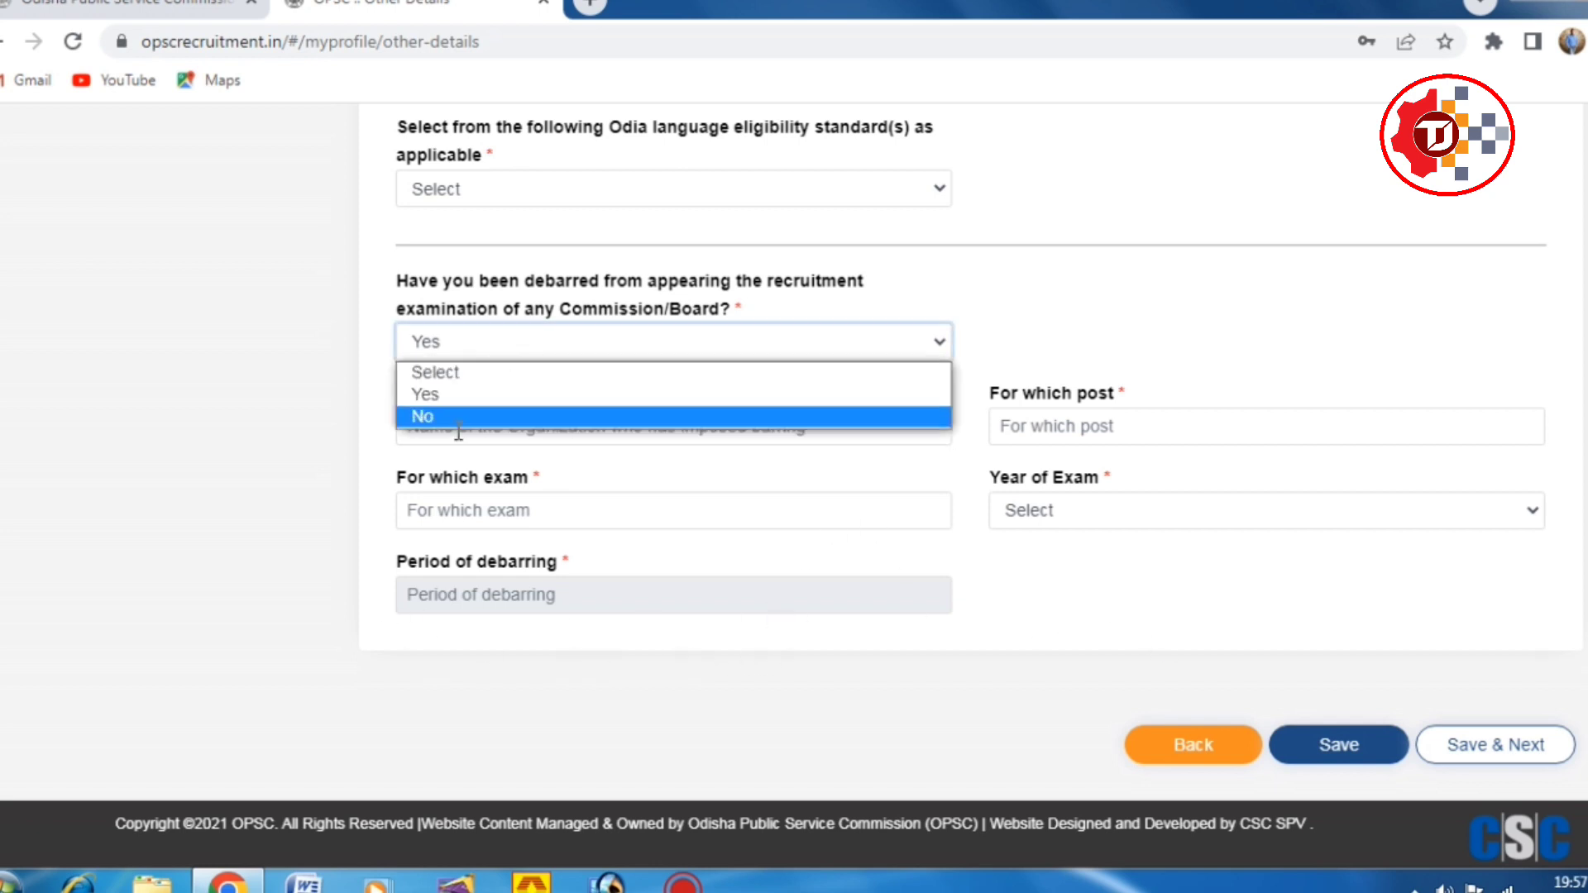
pyautogui.click(454, 414)
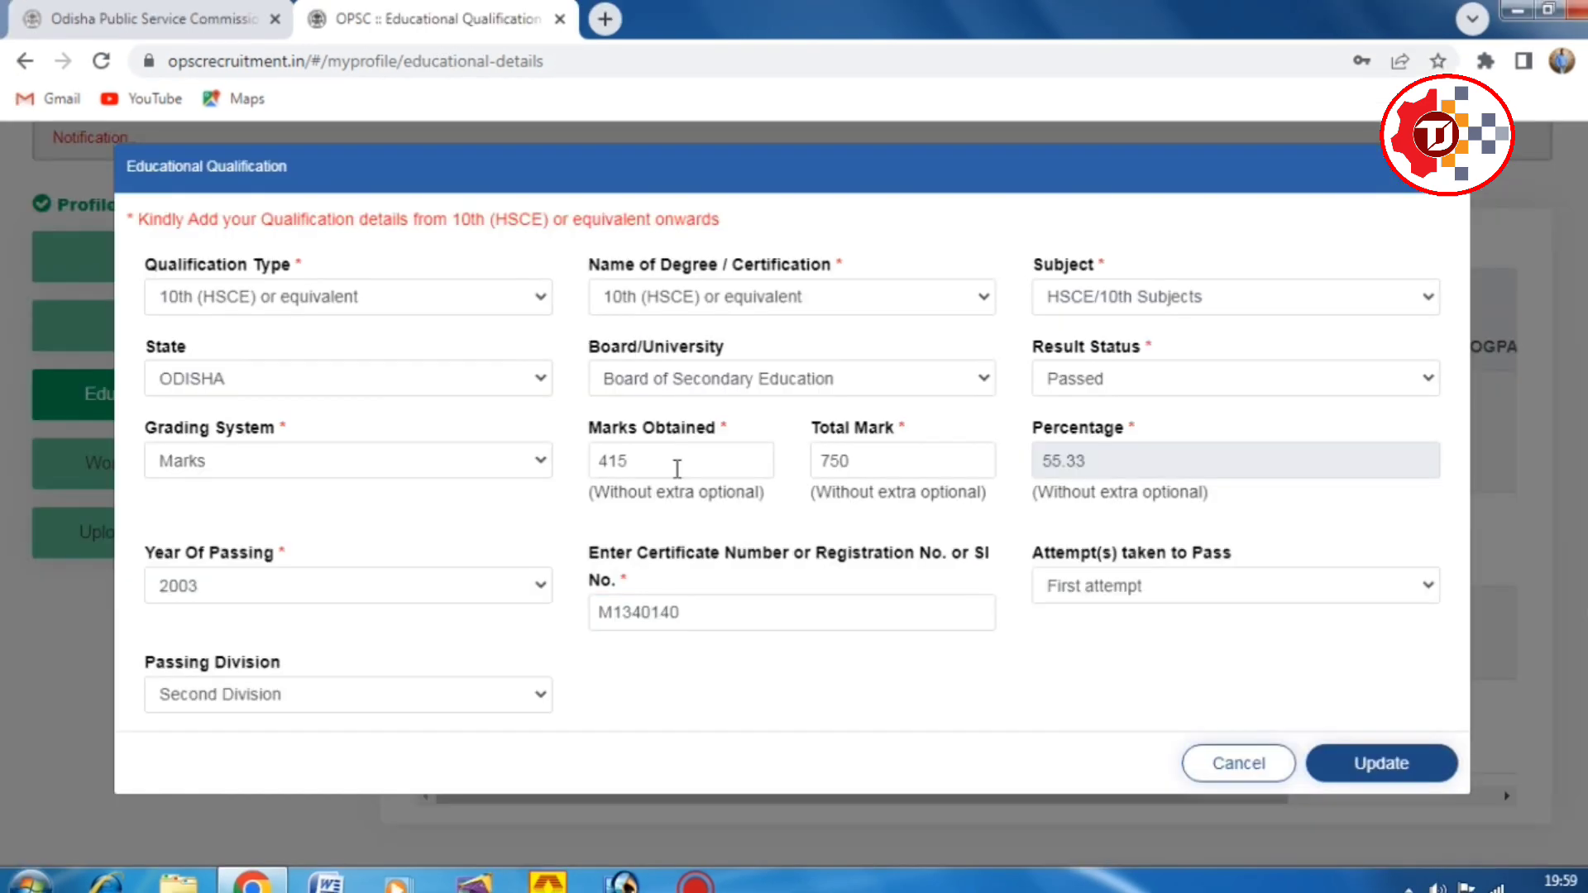
# Go through the qualification type, degree name and subject options, keeping 10th (HSCE) or equivalent and HSCE/10th Subjects.
pyautogui.click(385, 308)
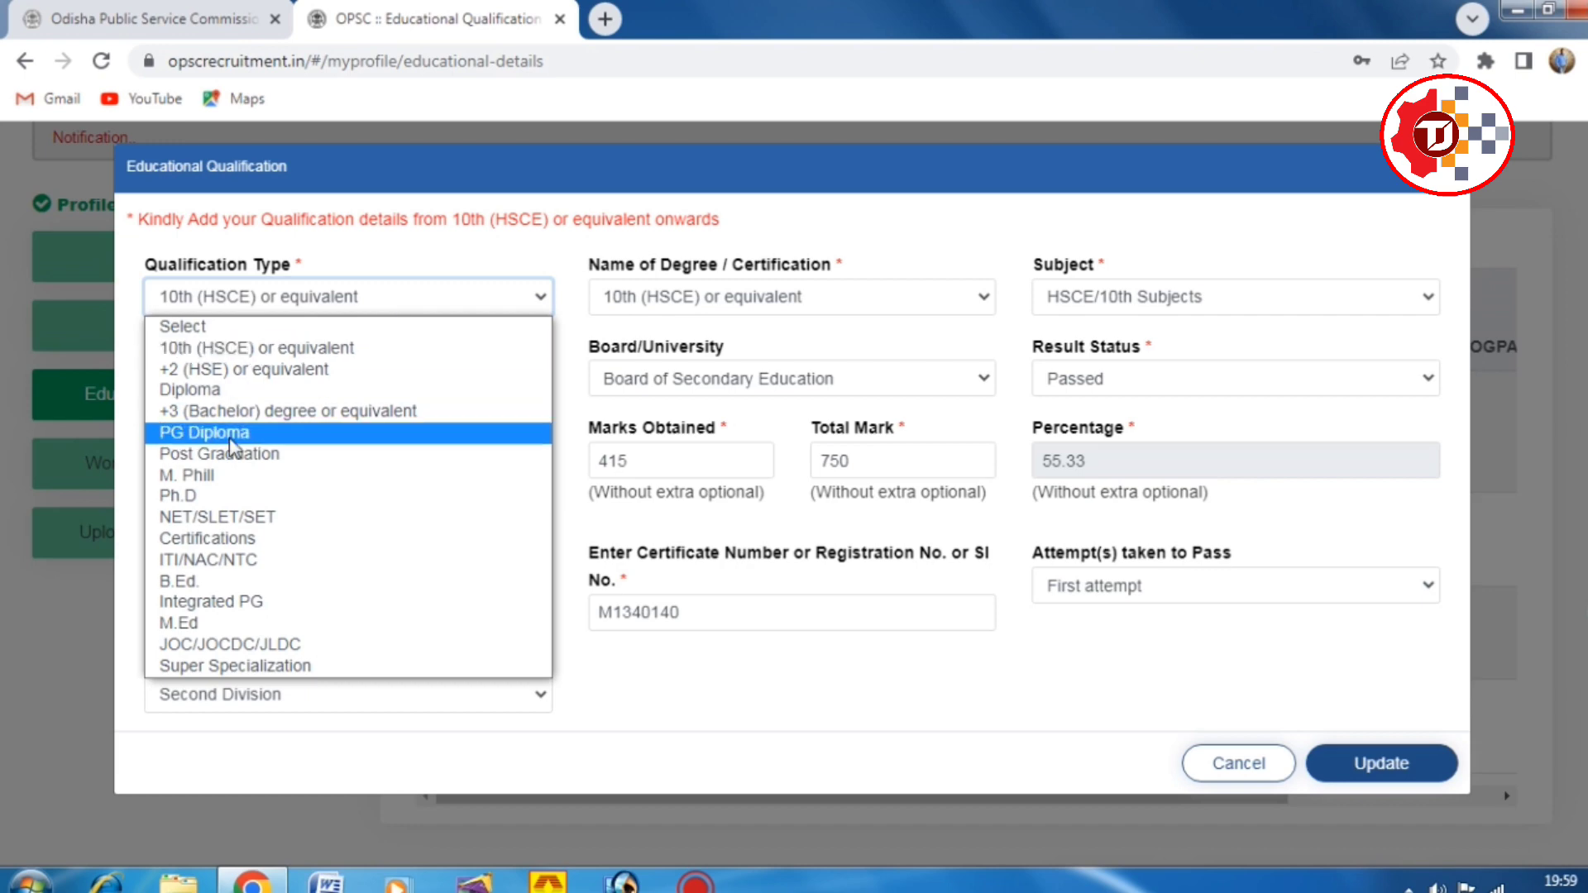
pyautogui.click(232, 351)
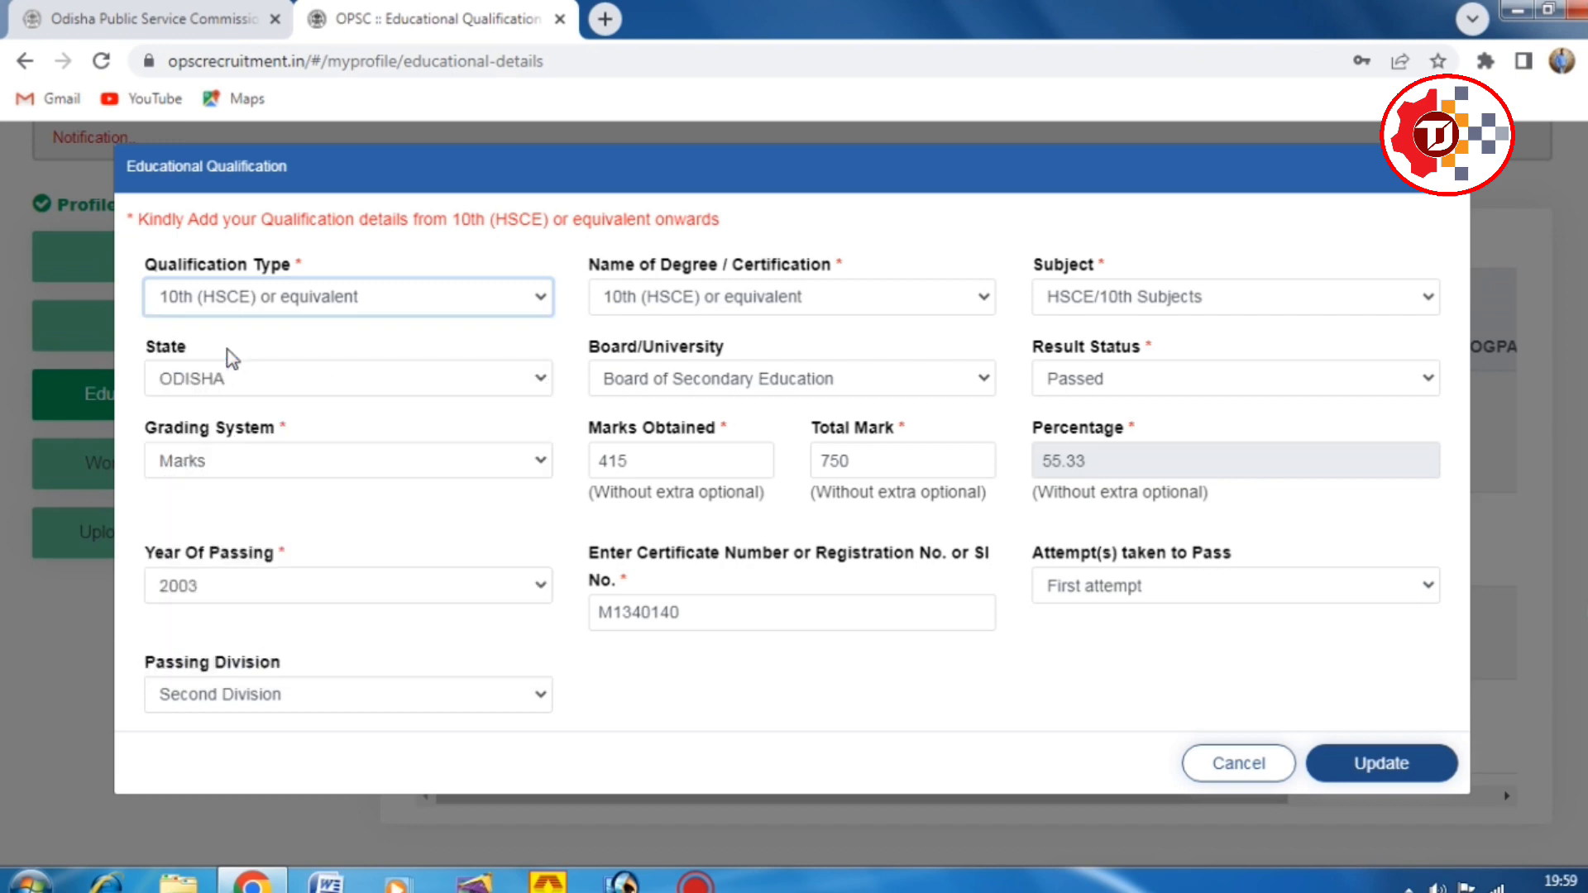
pyautogui.click(713, 308)
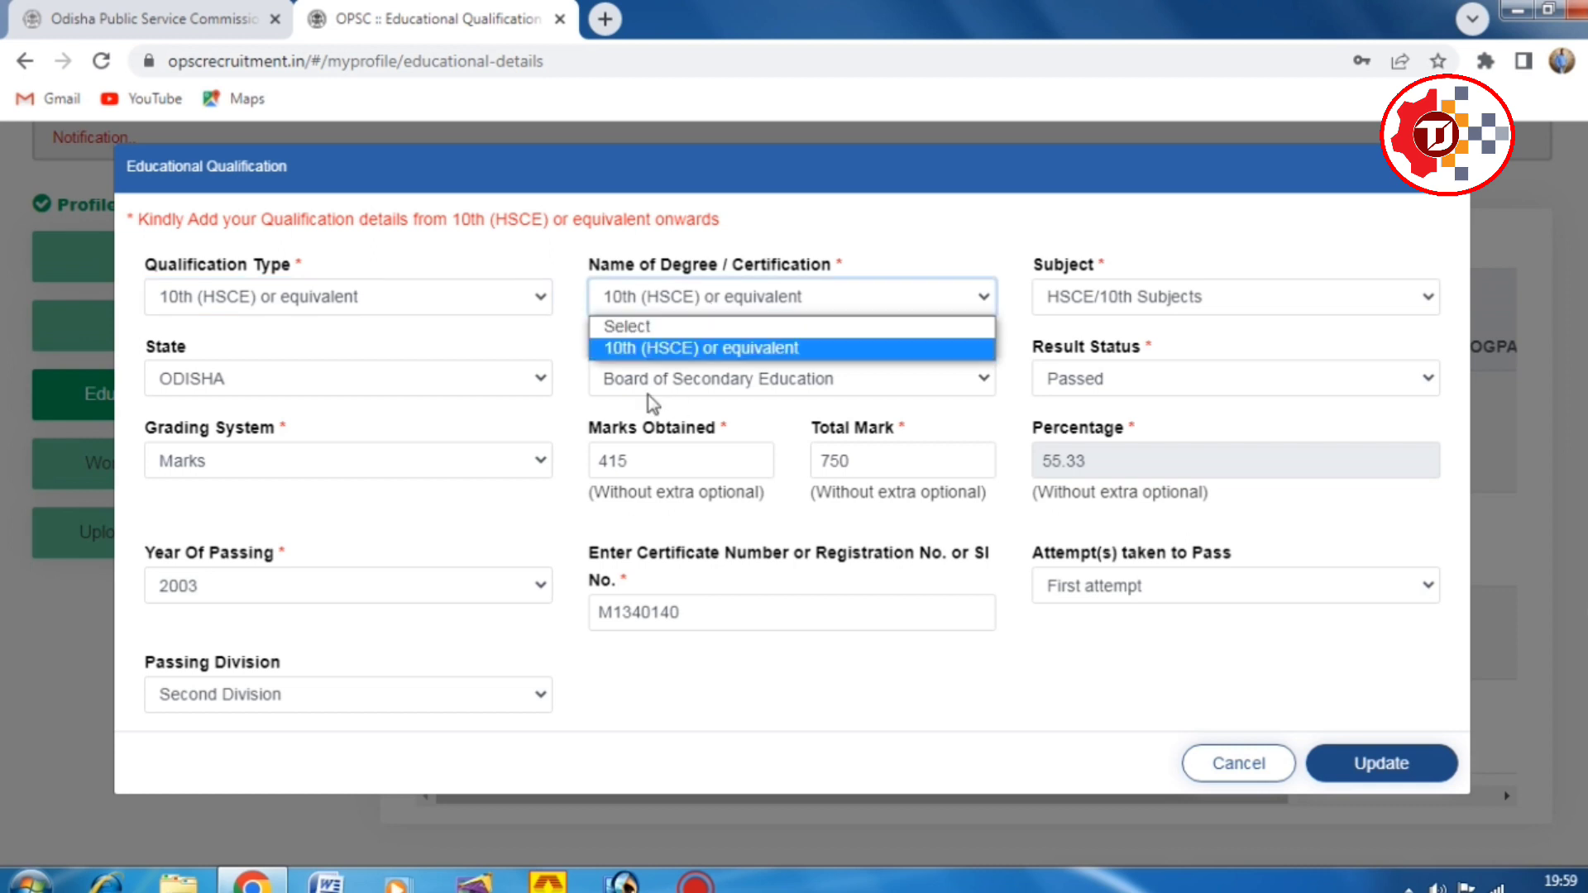
pyautogui.click(1162, 295)
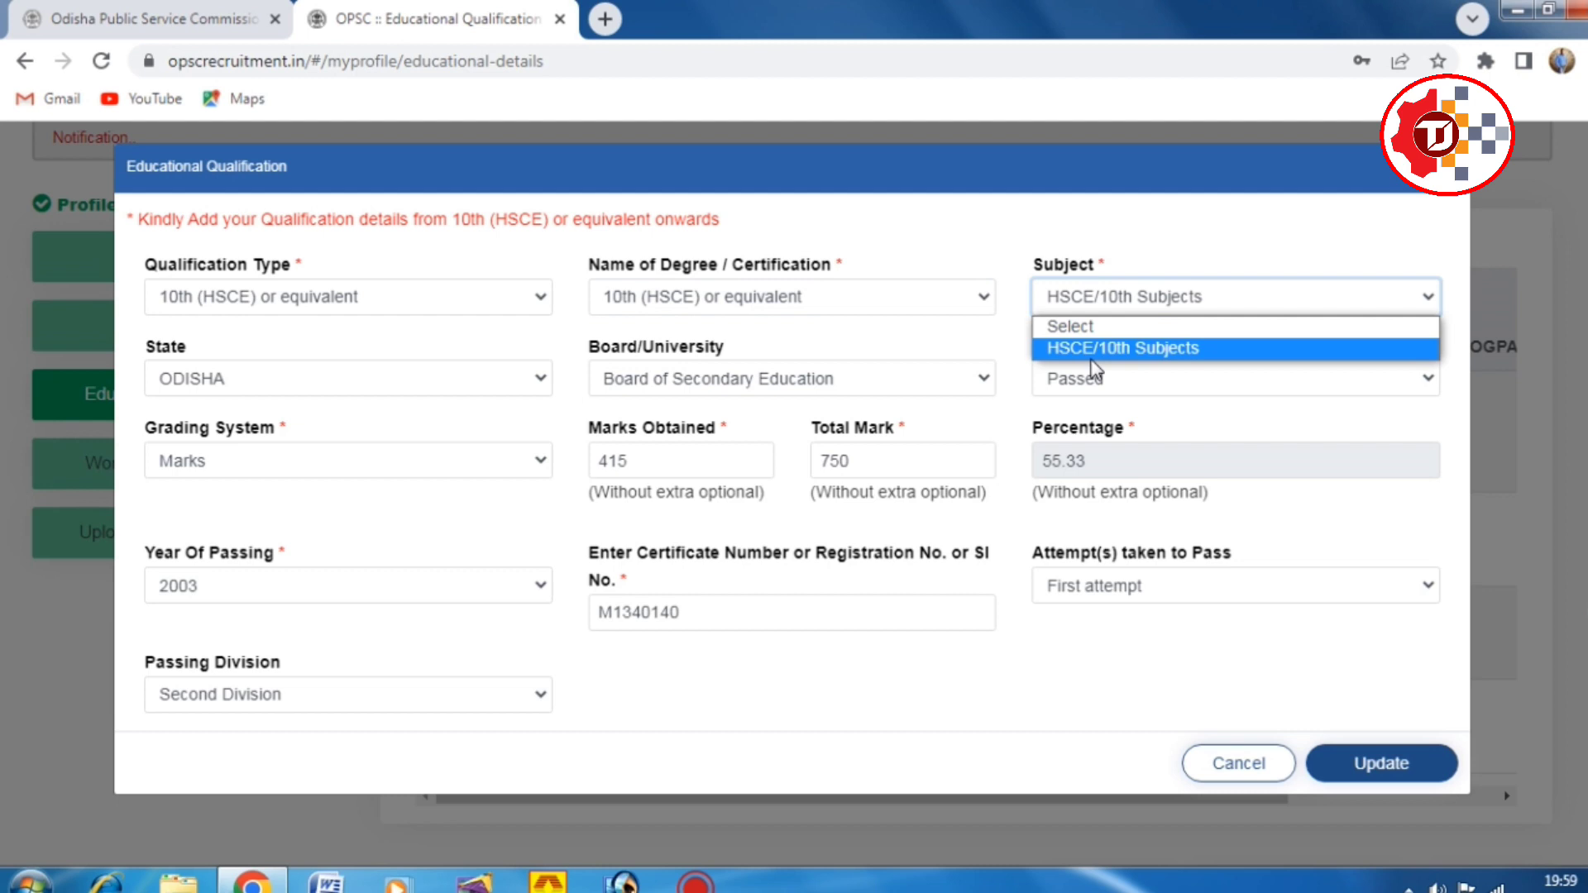
pyautogui.click(1127, 348)
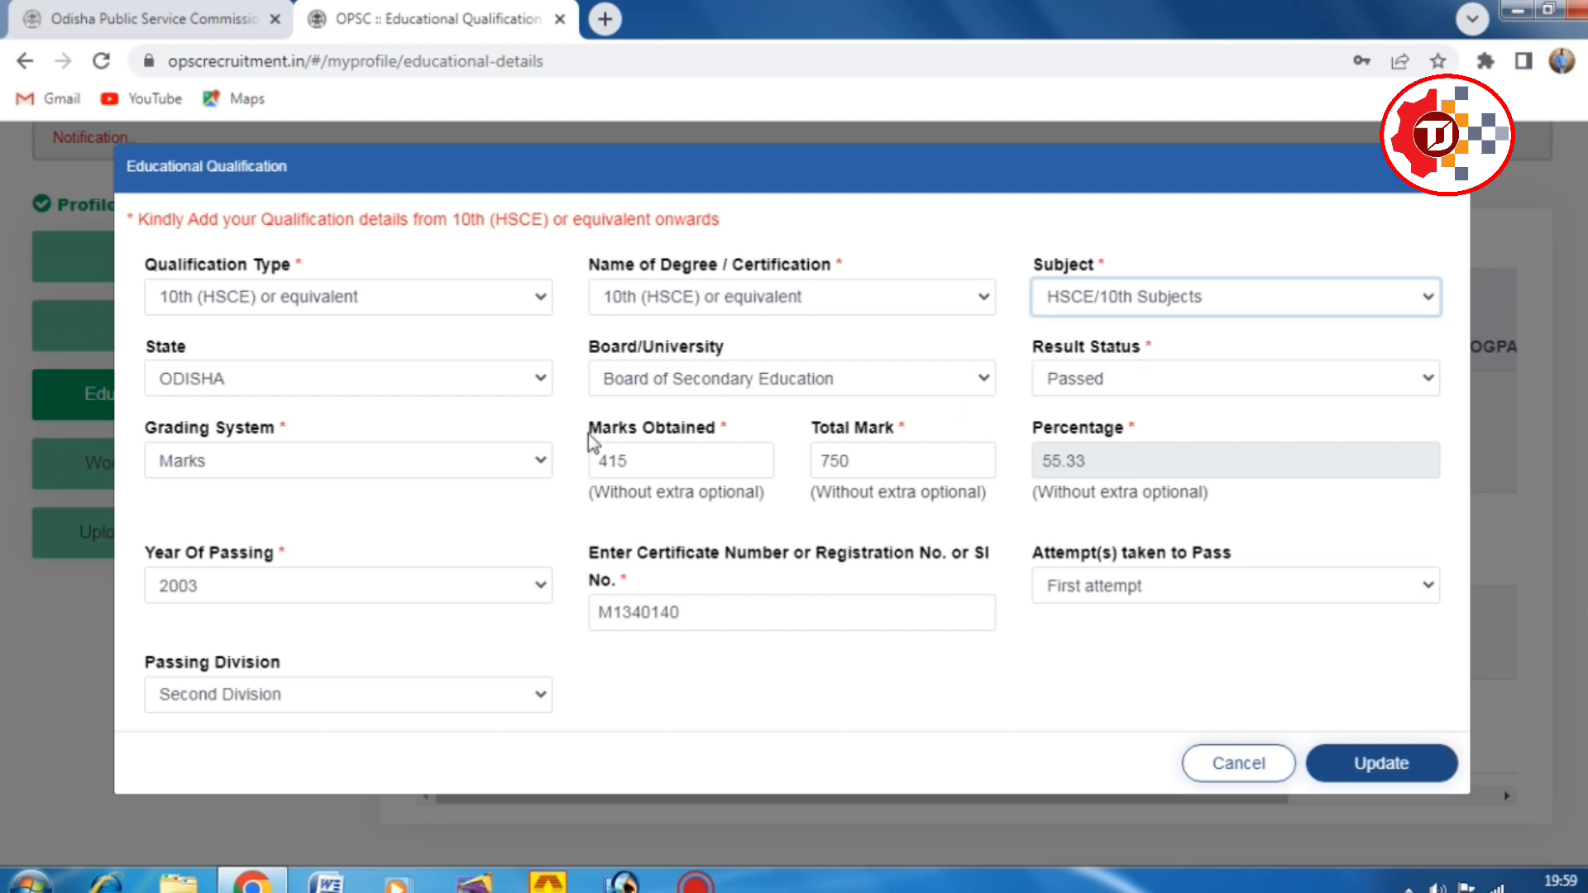
# Go through the state, board and result status options, keeping ODISHA, Board of Secondary Education and Passed.
pyautogui.click(228, 384)
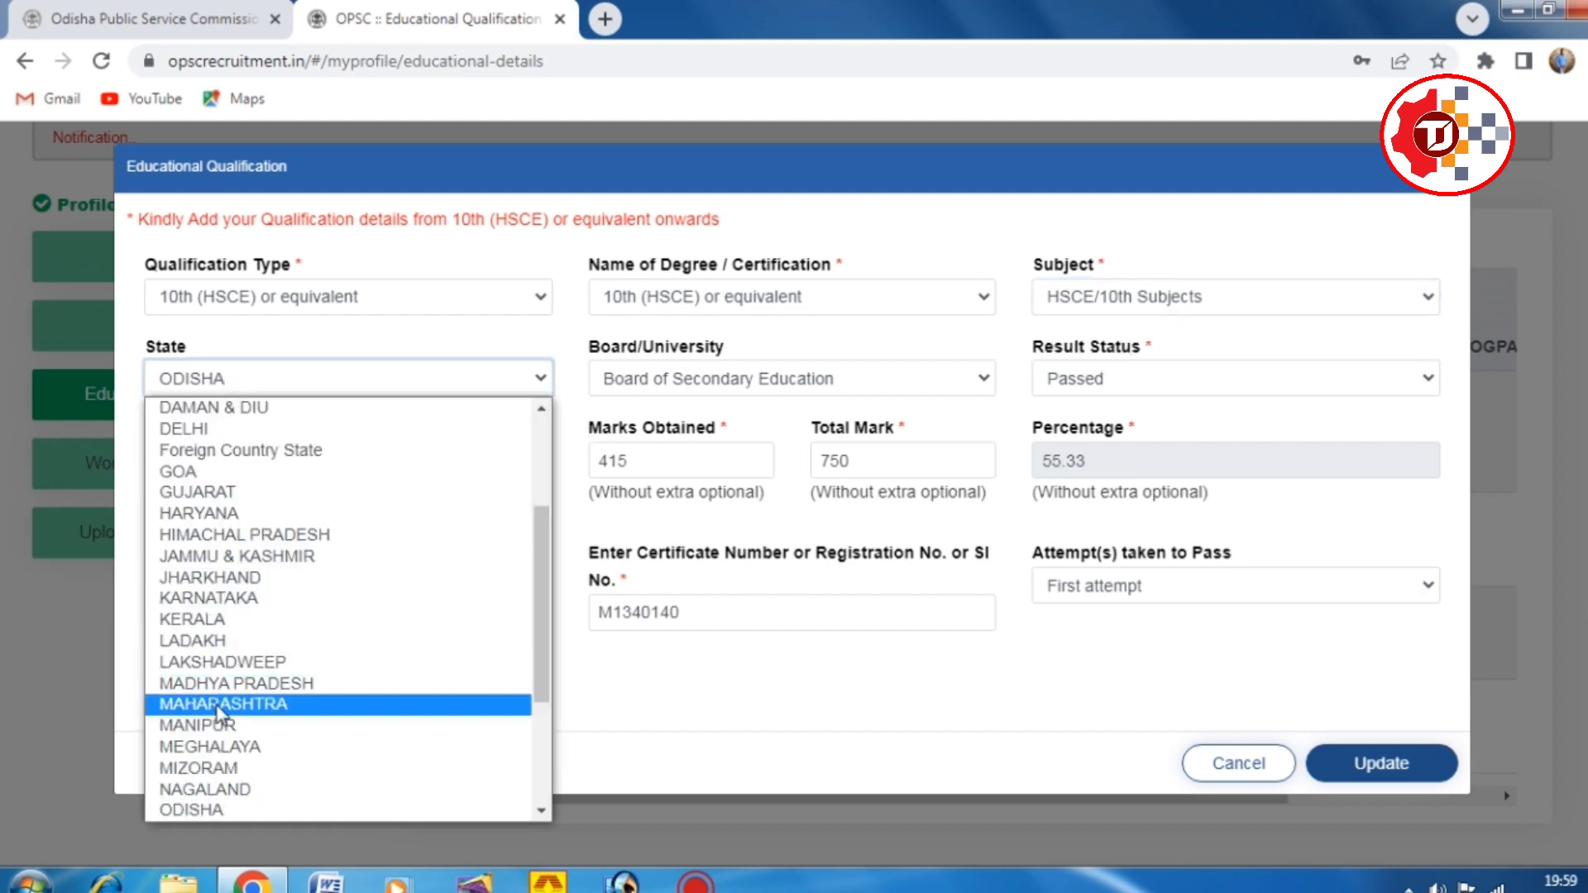
pyautogui.click(188, 814)
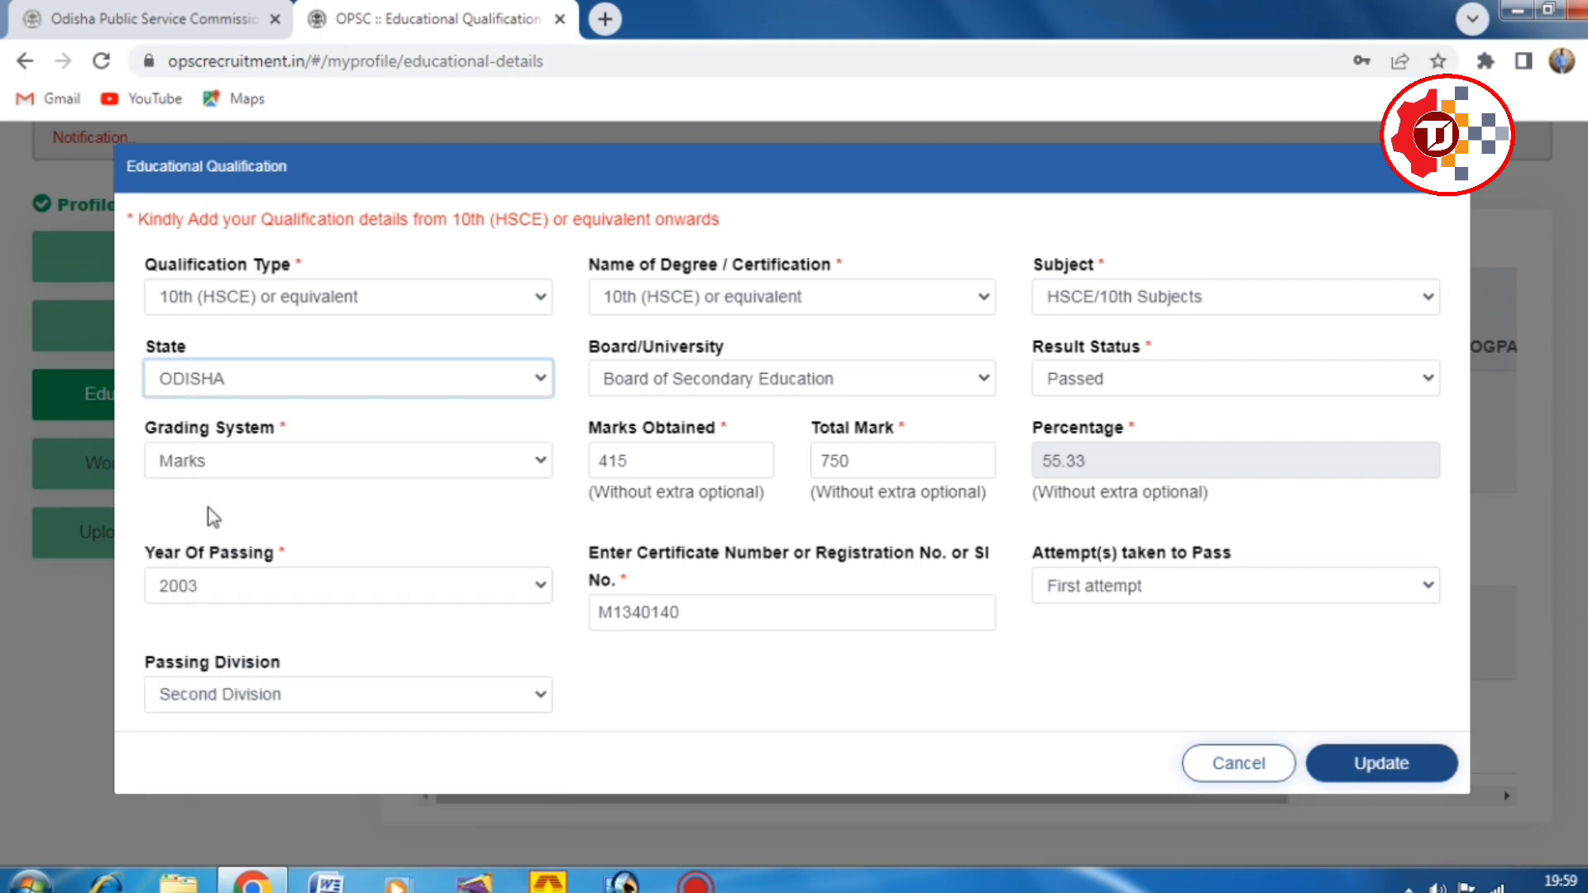
pyautogui.click(246, 389)
pyautogui.click(245, 389)
pyautogui.click(739, 382)
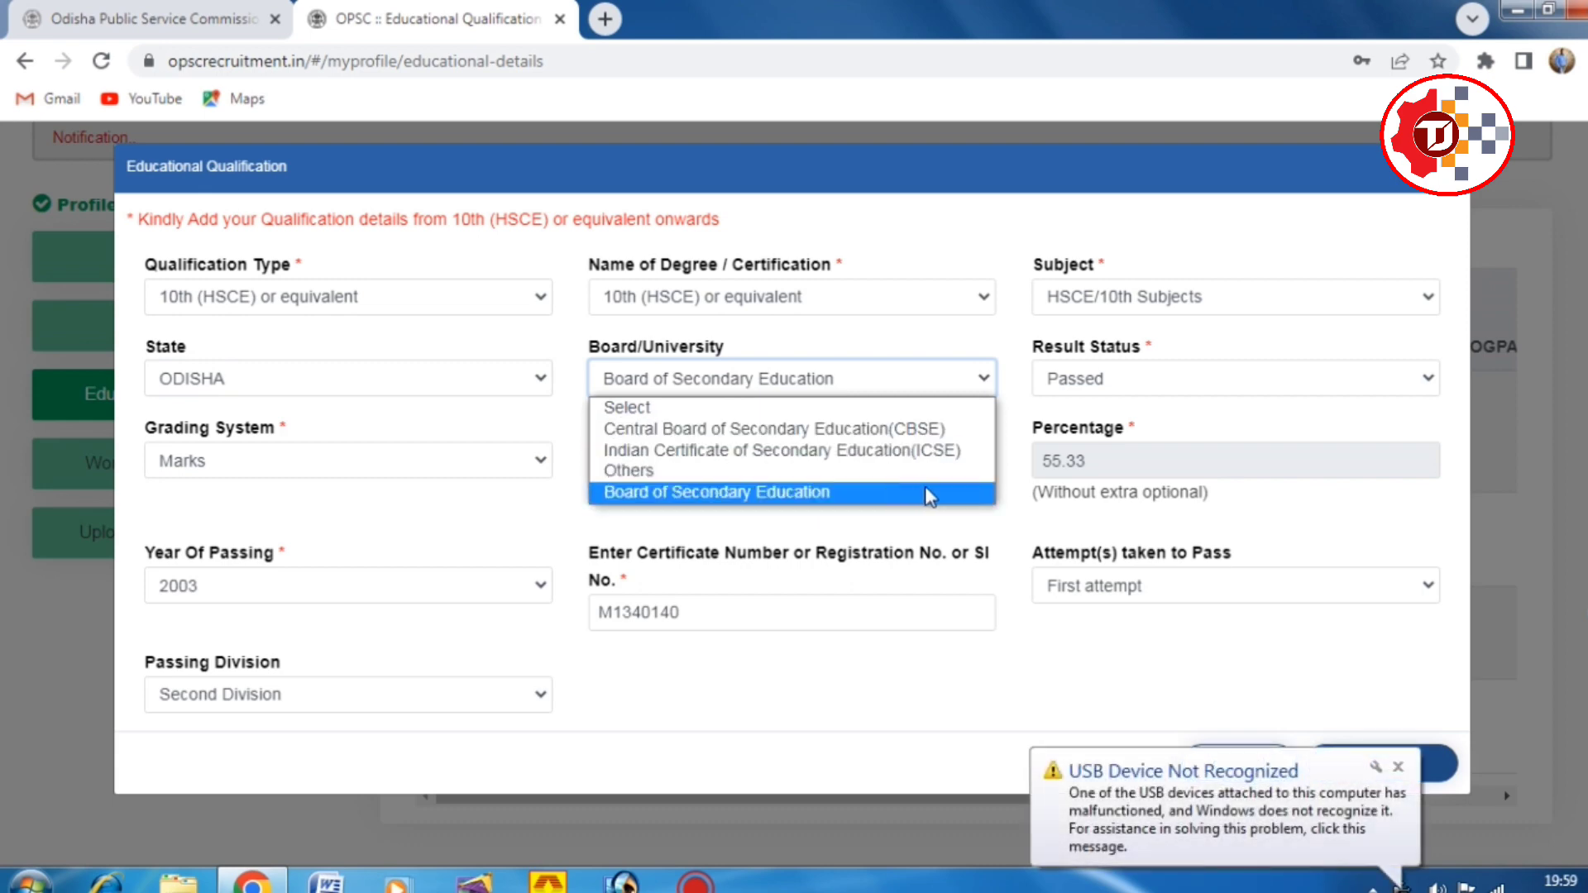
pyautogui.click(831, 376)
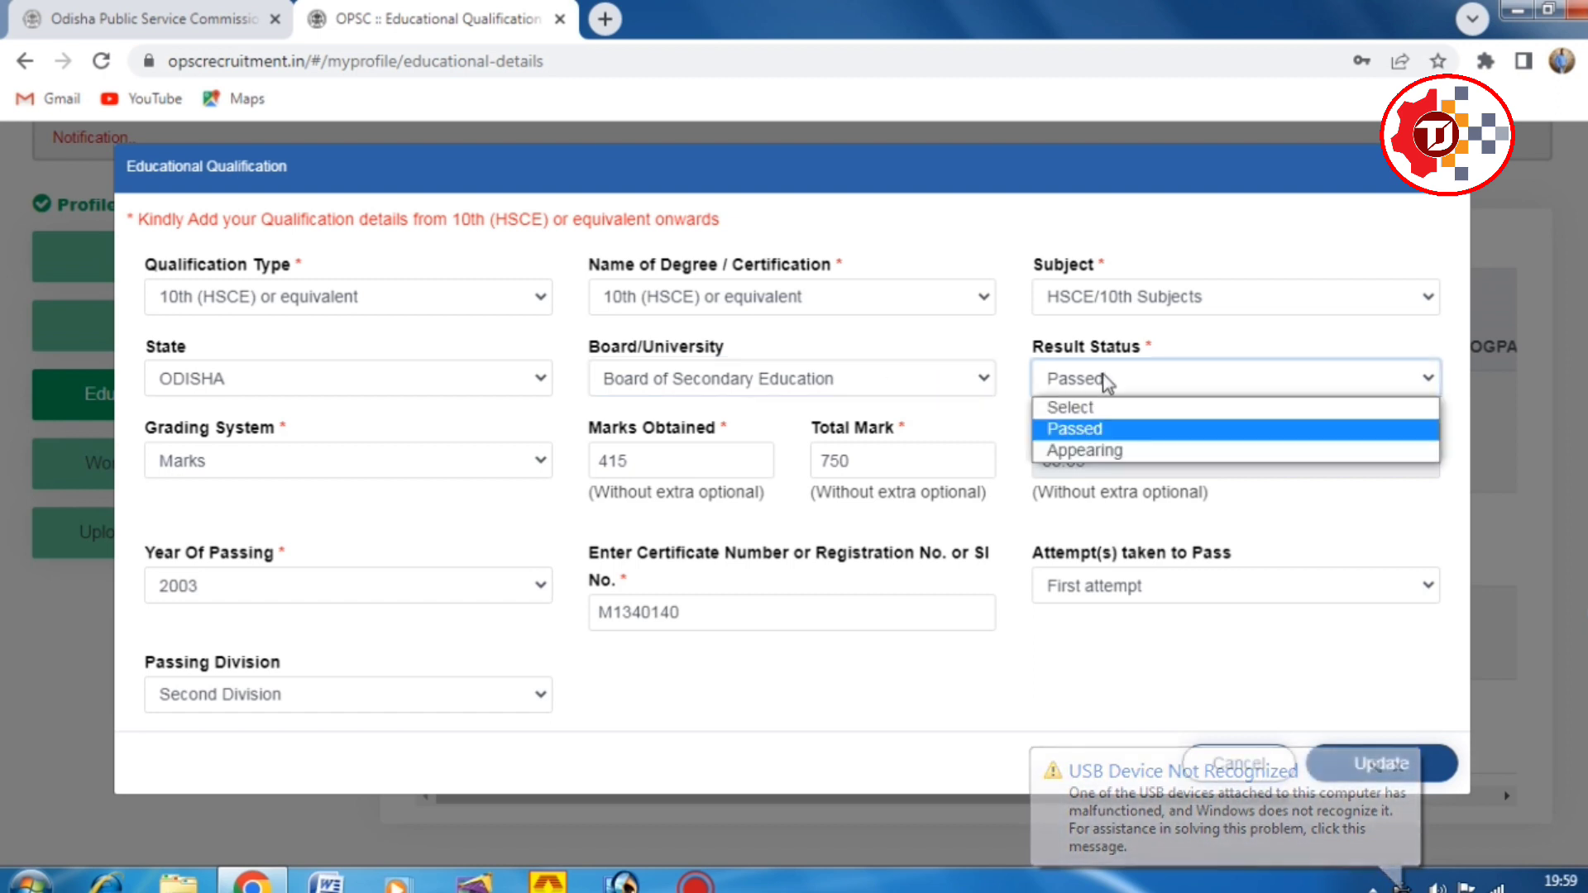
pyautogui.click(1090, 430)
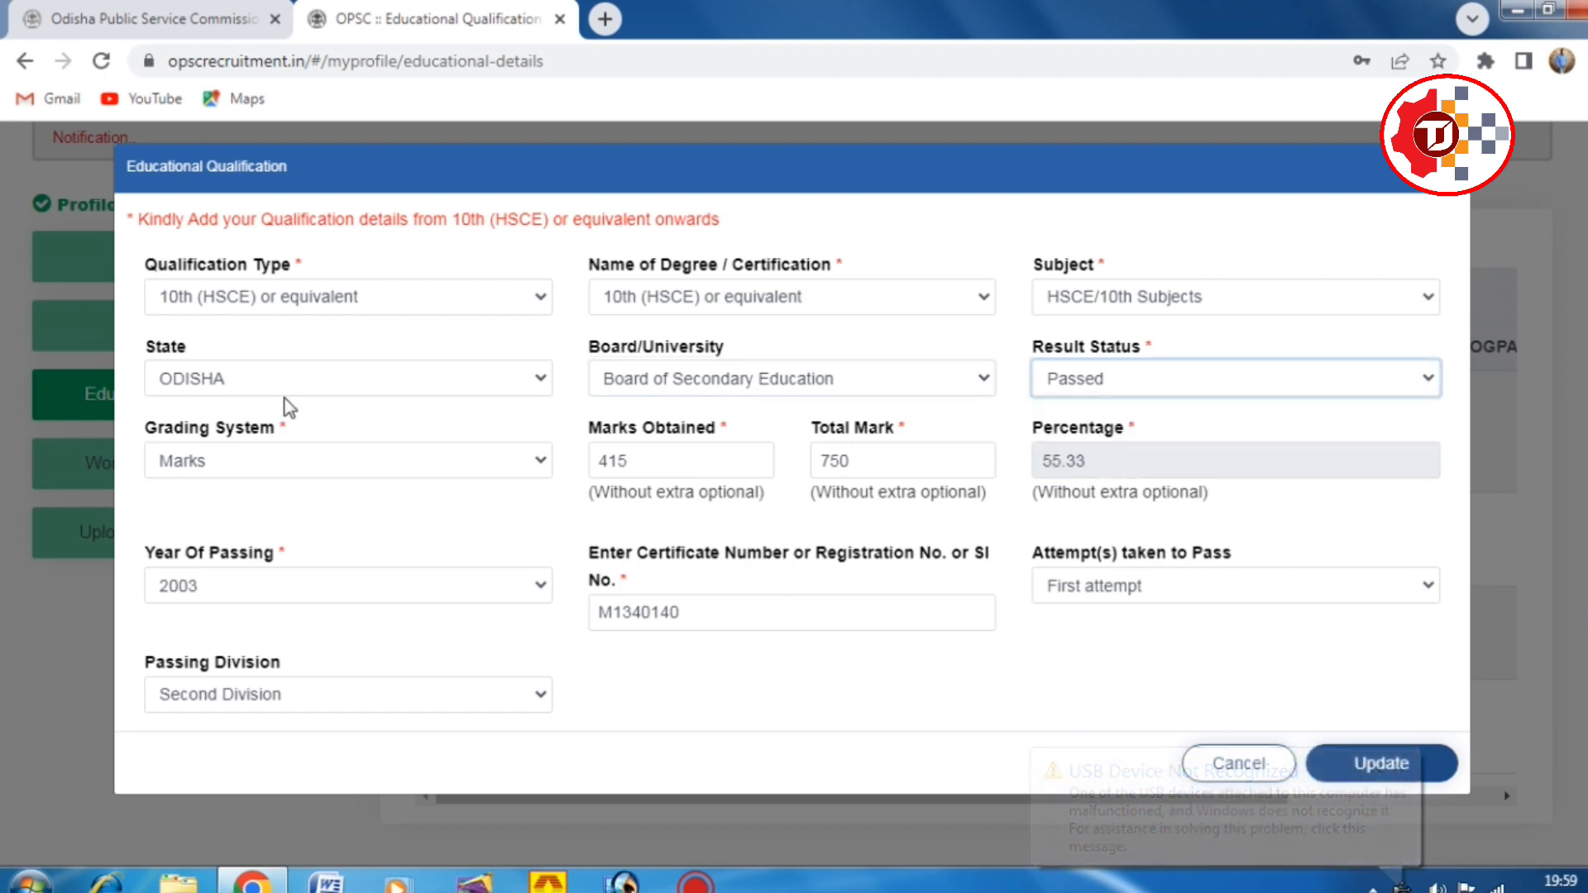
# Reselect Marks as the grading system, then clear the marks obtained and re-enter 415.
pyautogui.click(230, 470)
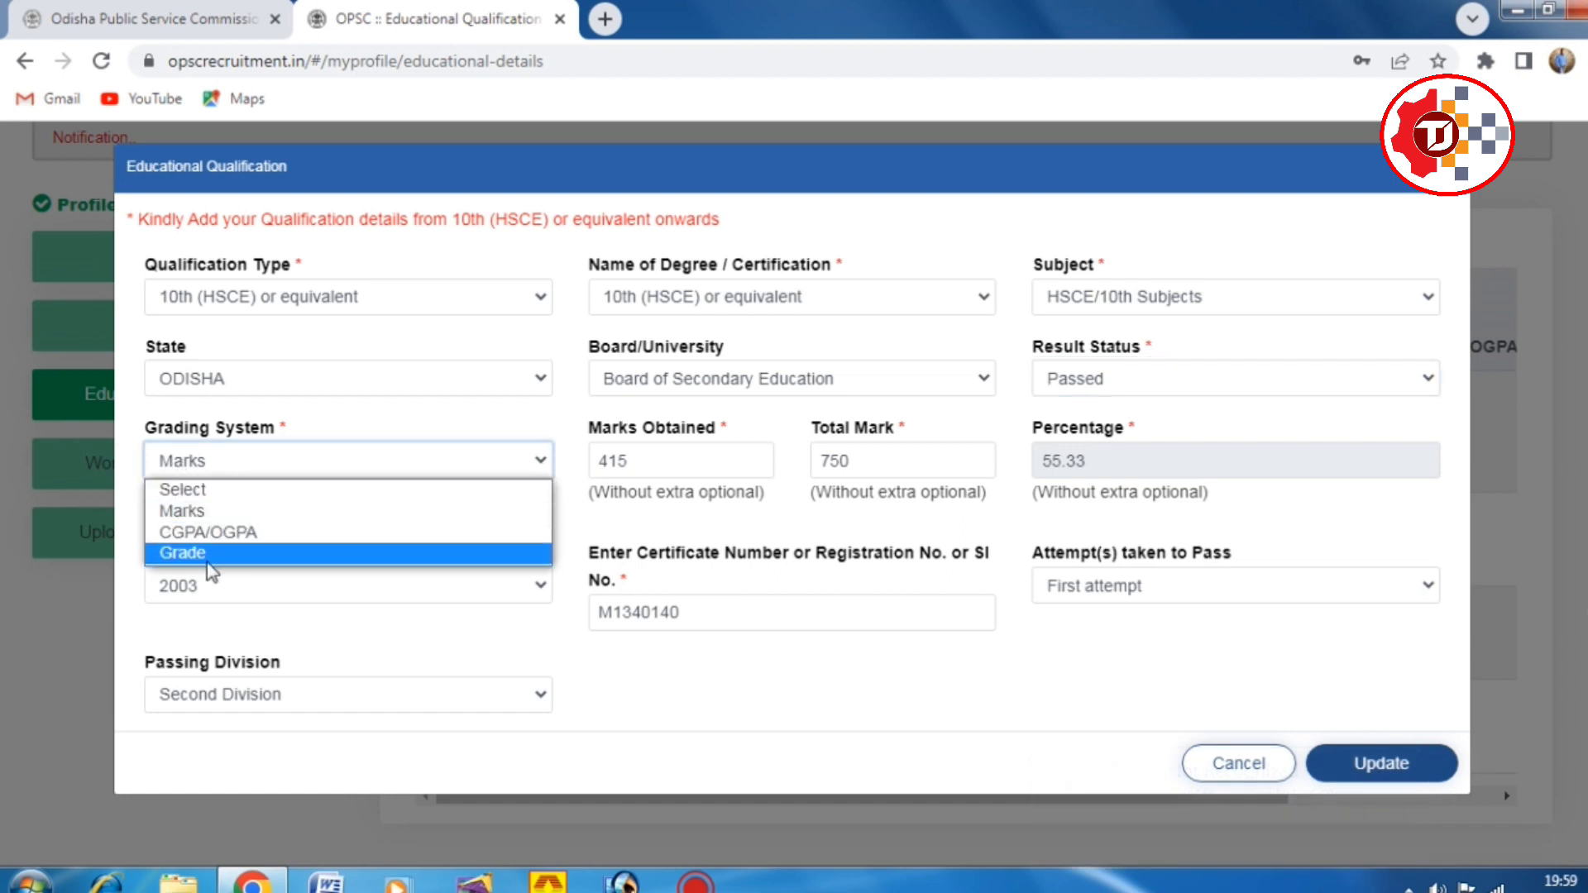
pyautogui.click(207, 513)
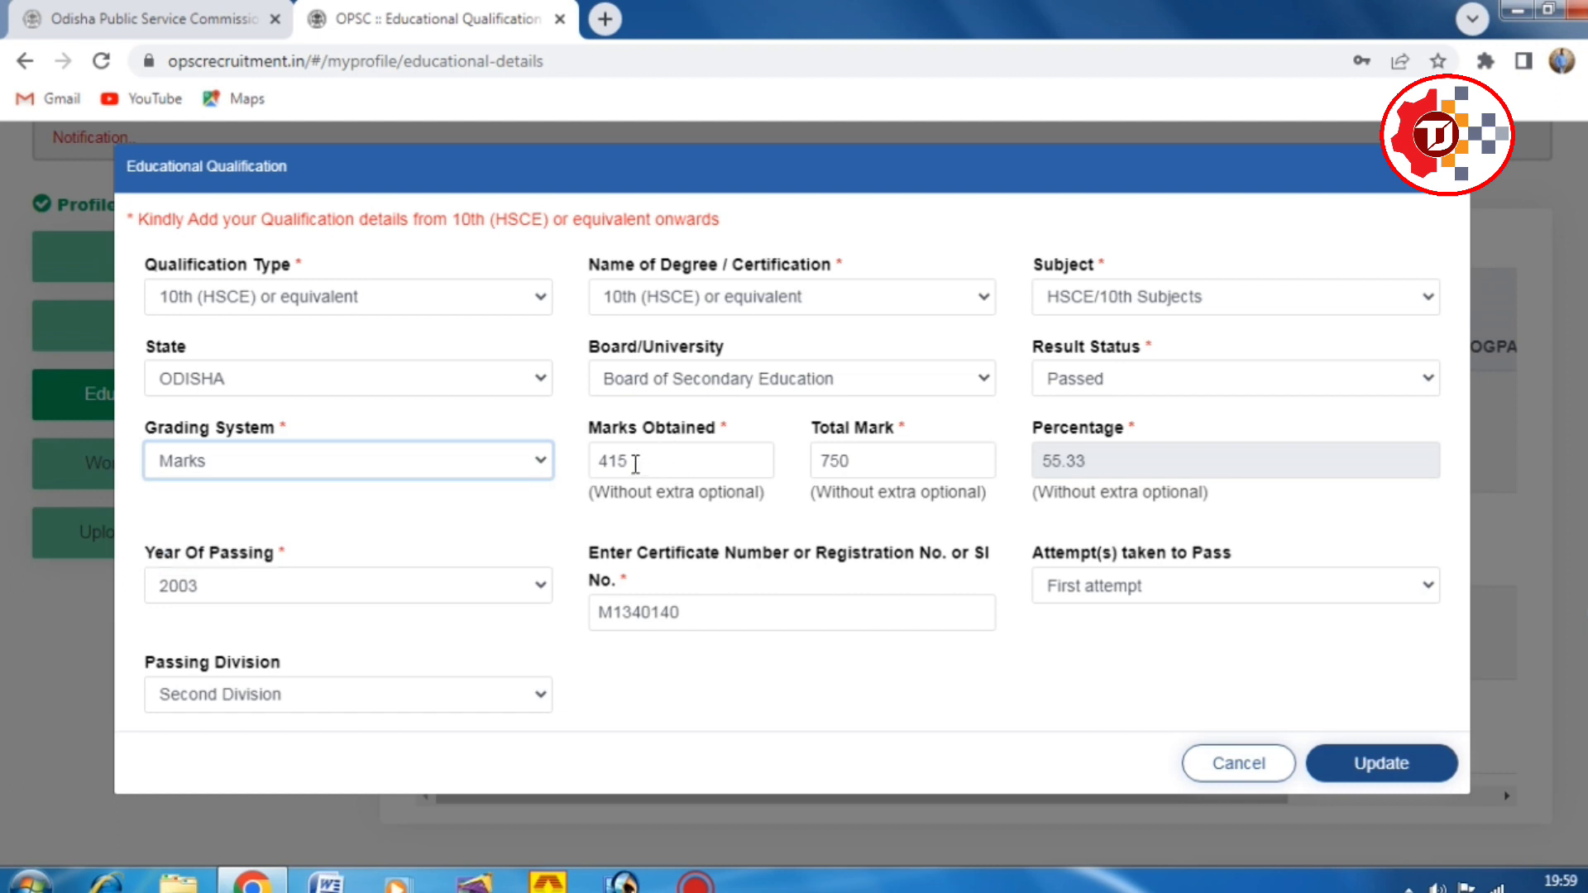
pyautogui.click(635, 464)
pyautogui.doubleClick(686, 468)
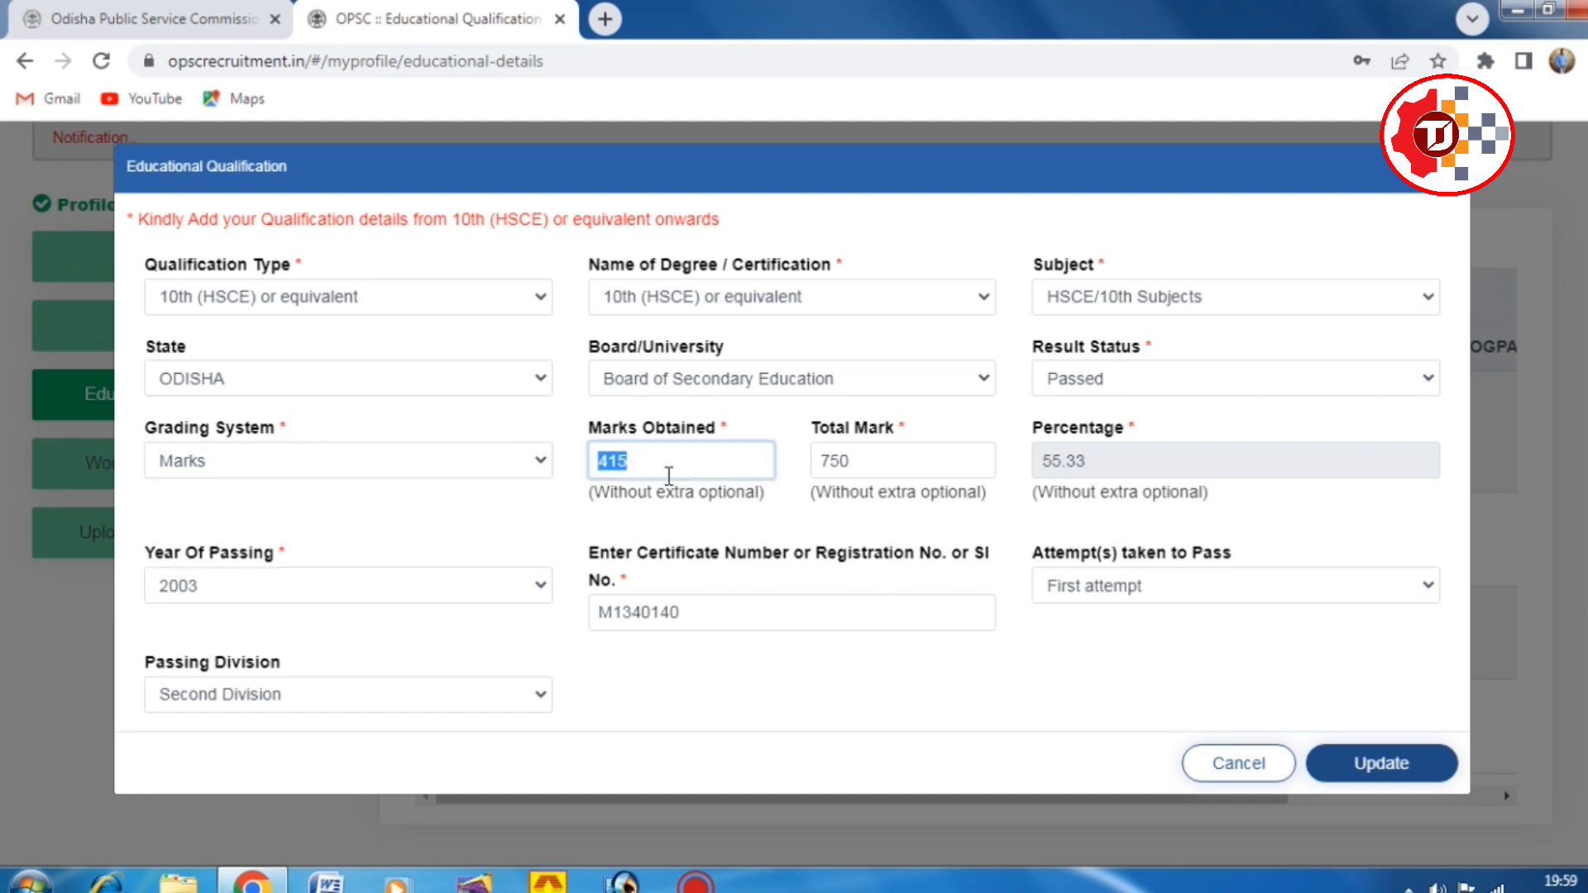
pyautogui.press('BackSpace')
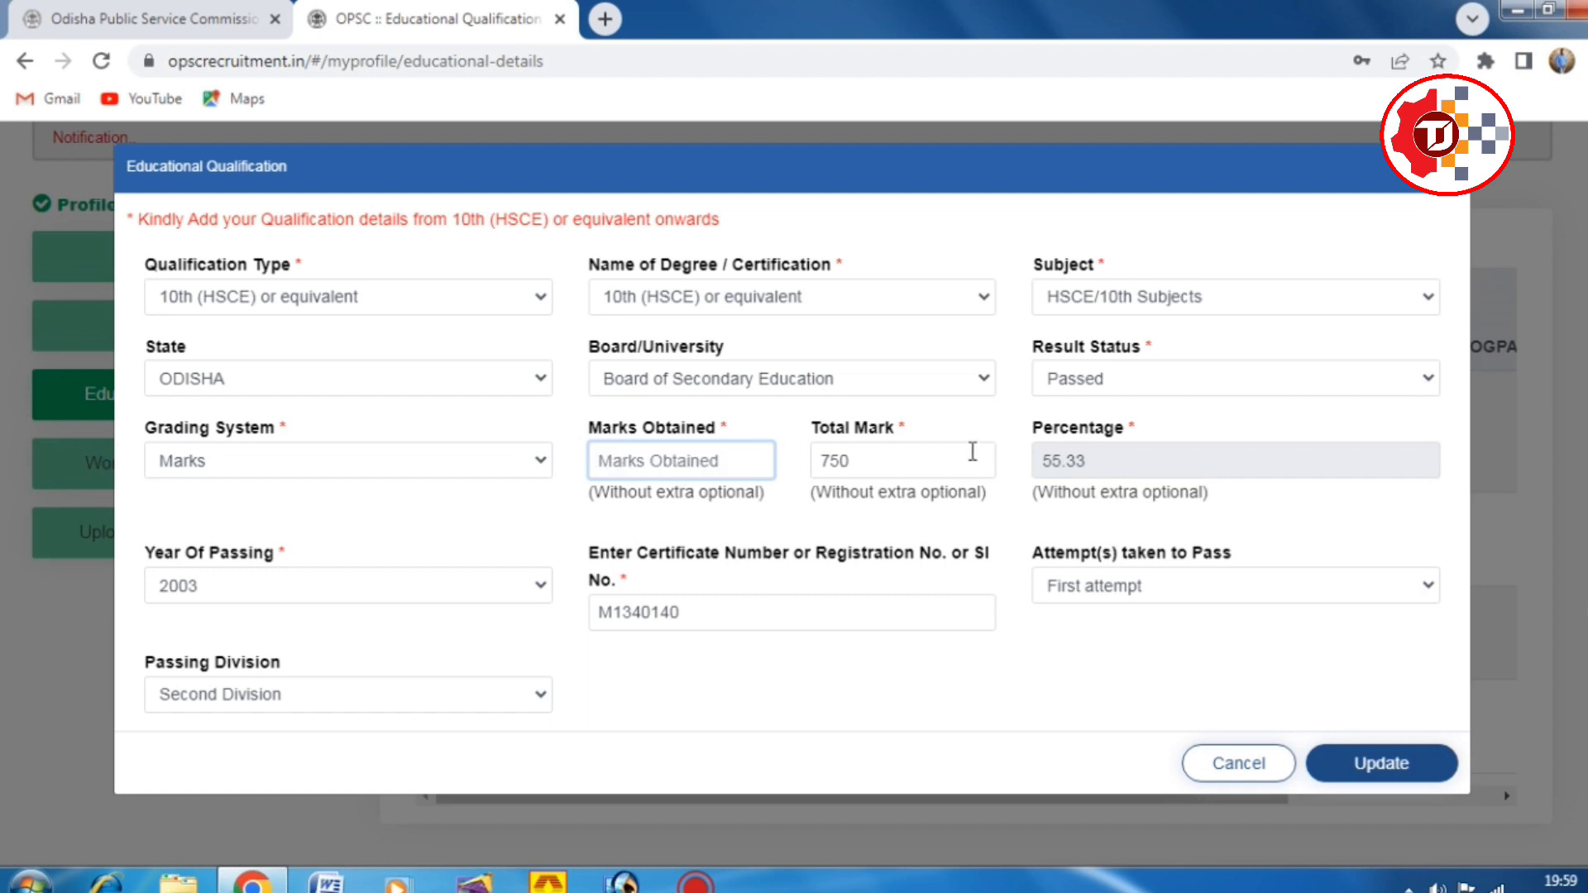
pyautogui.doubleClick(973, 452)
pyautogui.click(663, 461)
pyautogui.write('45')
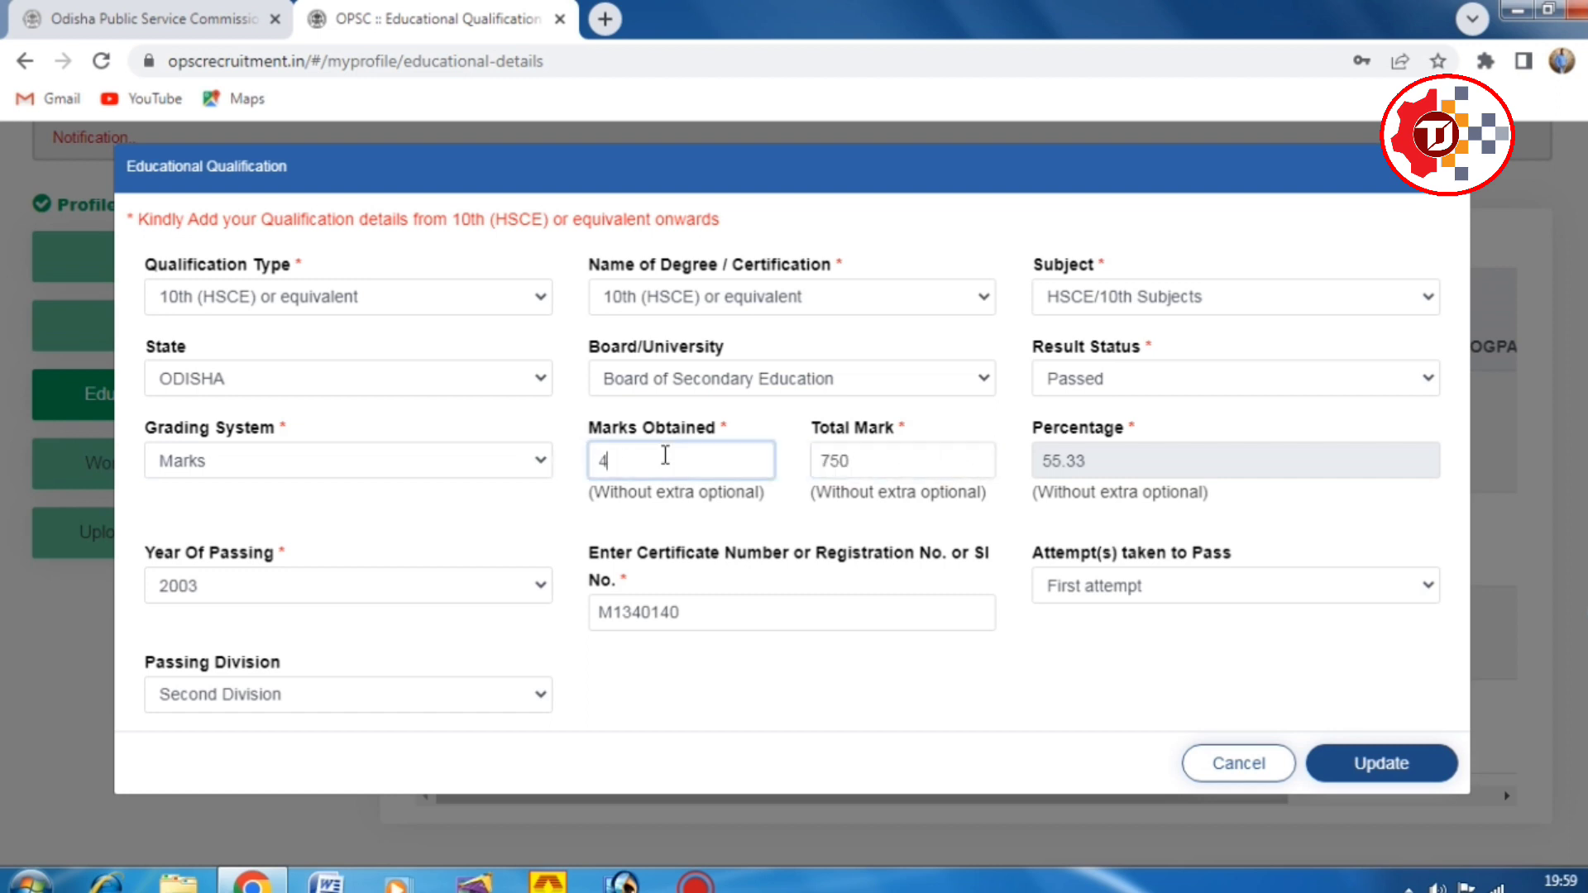
pyautogui.press('BackSpace')
pyautogui.write('415')
pyautogui.click(722, 515)
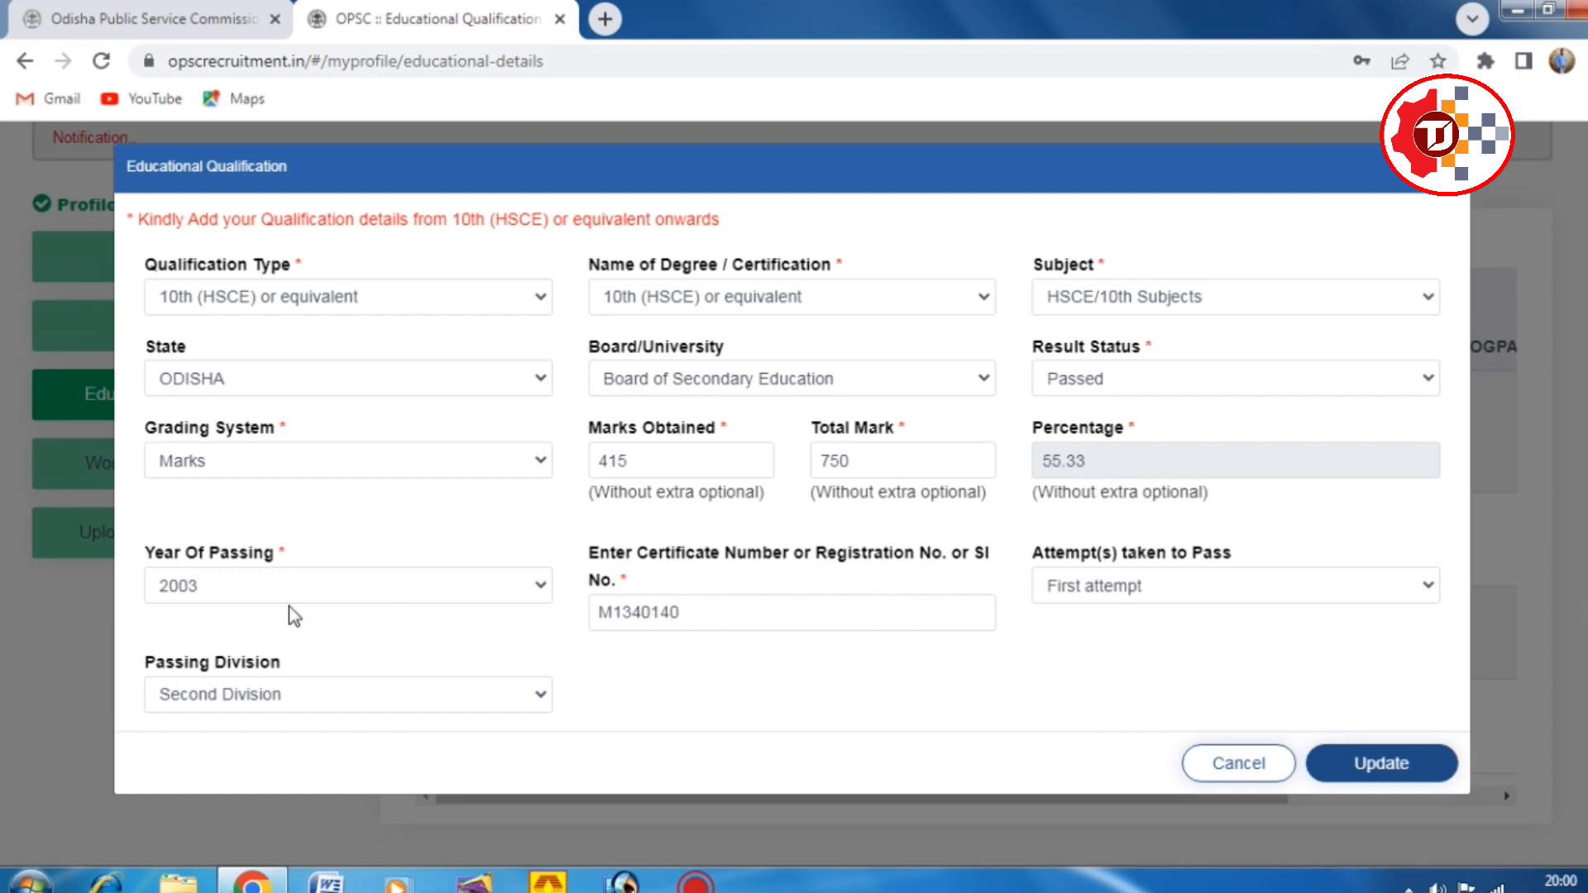
# Go through the year of passing, certificate number, attempts and passing division fields, keeping First attempt and Second Division.
pyautogui.scroll(-2, 290, 613)
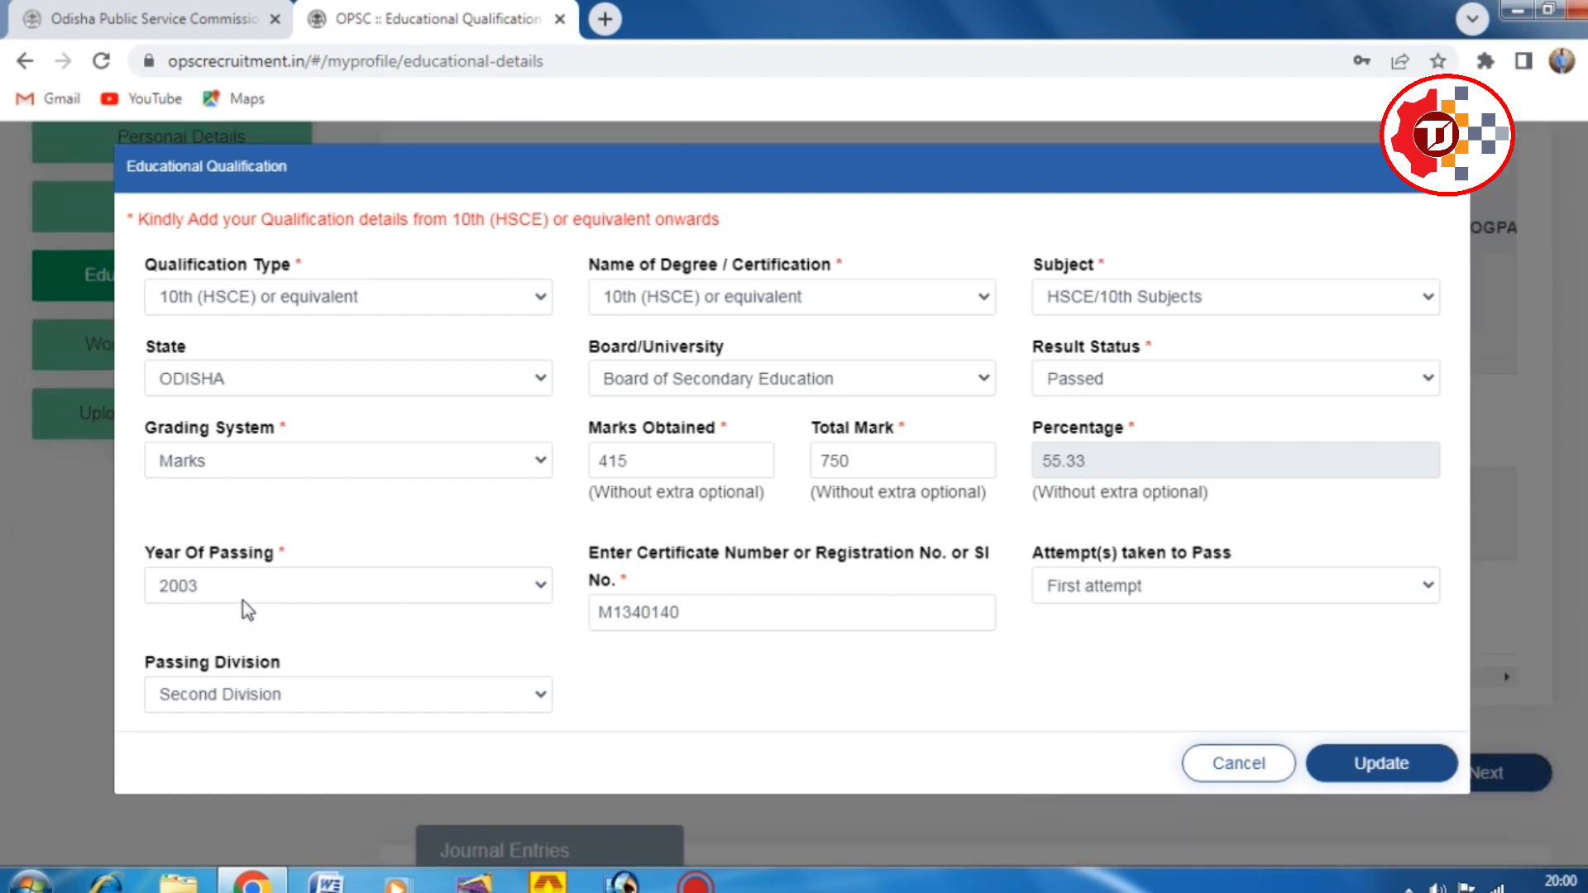
pyautogui.click(276, 597)
pyautogui.click(275, 597)
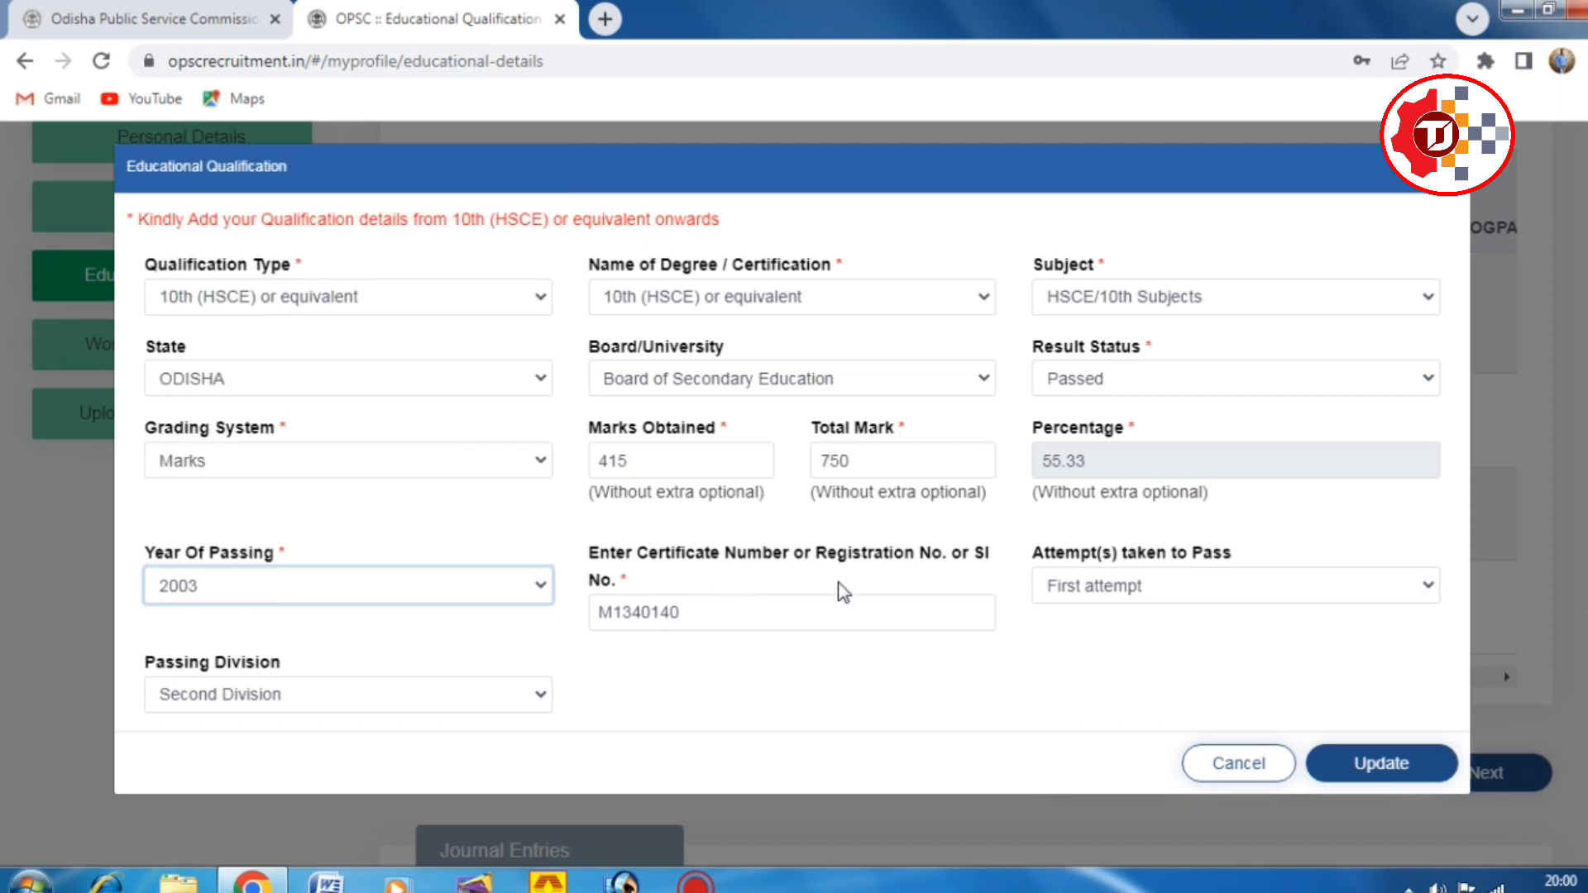
pyautogui.click(738, 617)
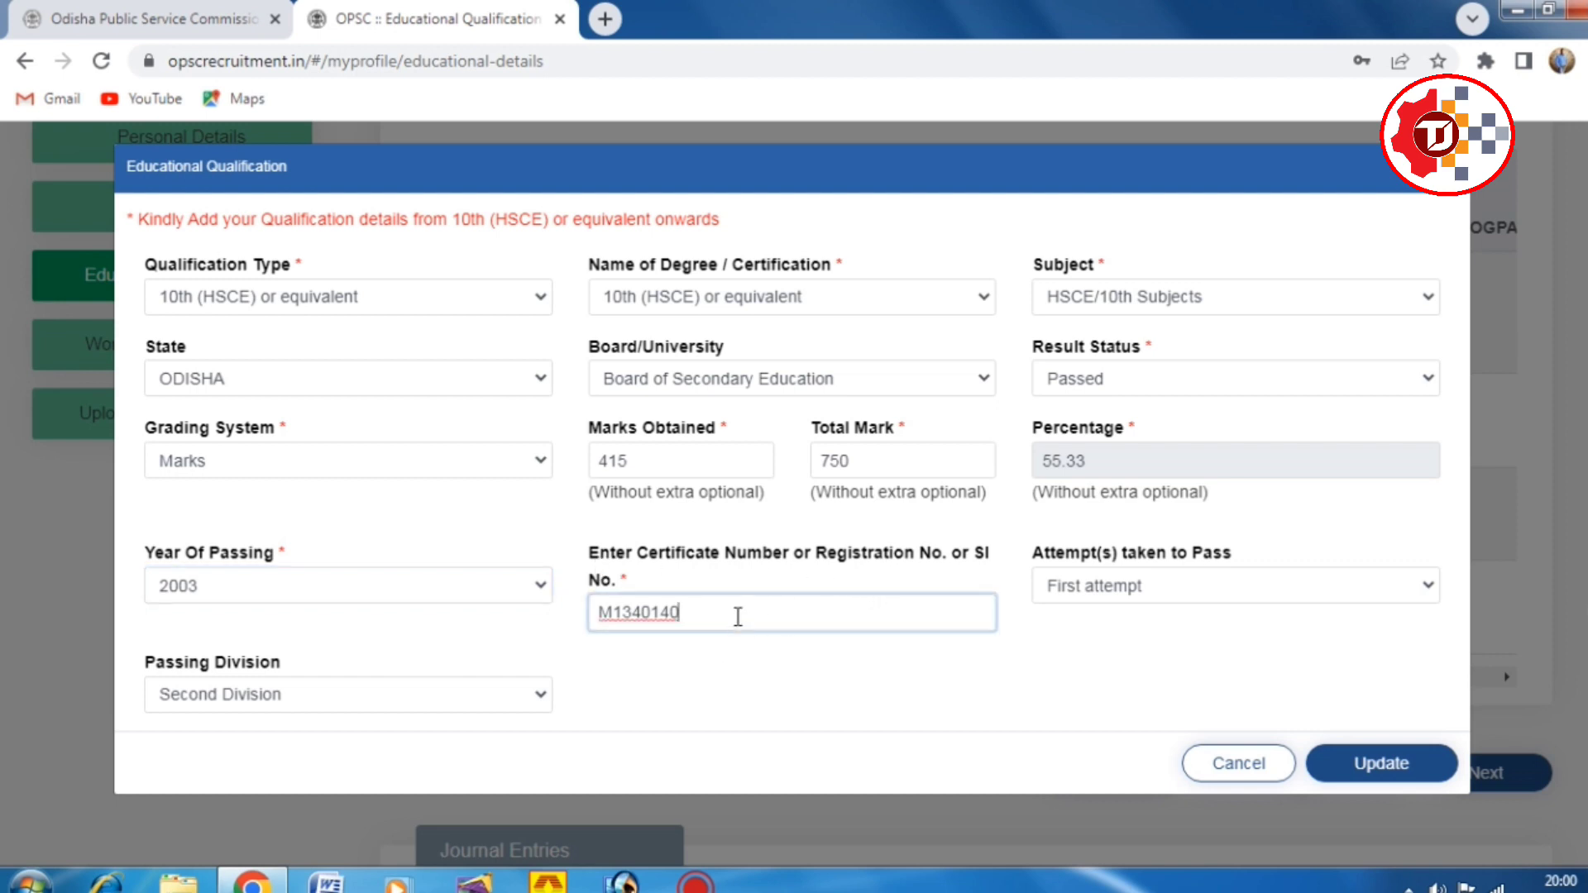
pyautogui.click(1127, 594)
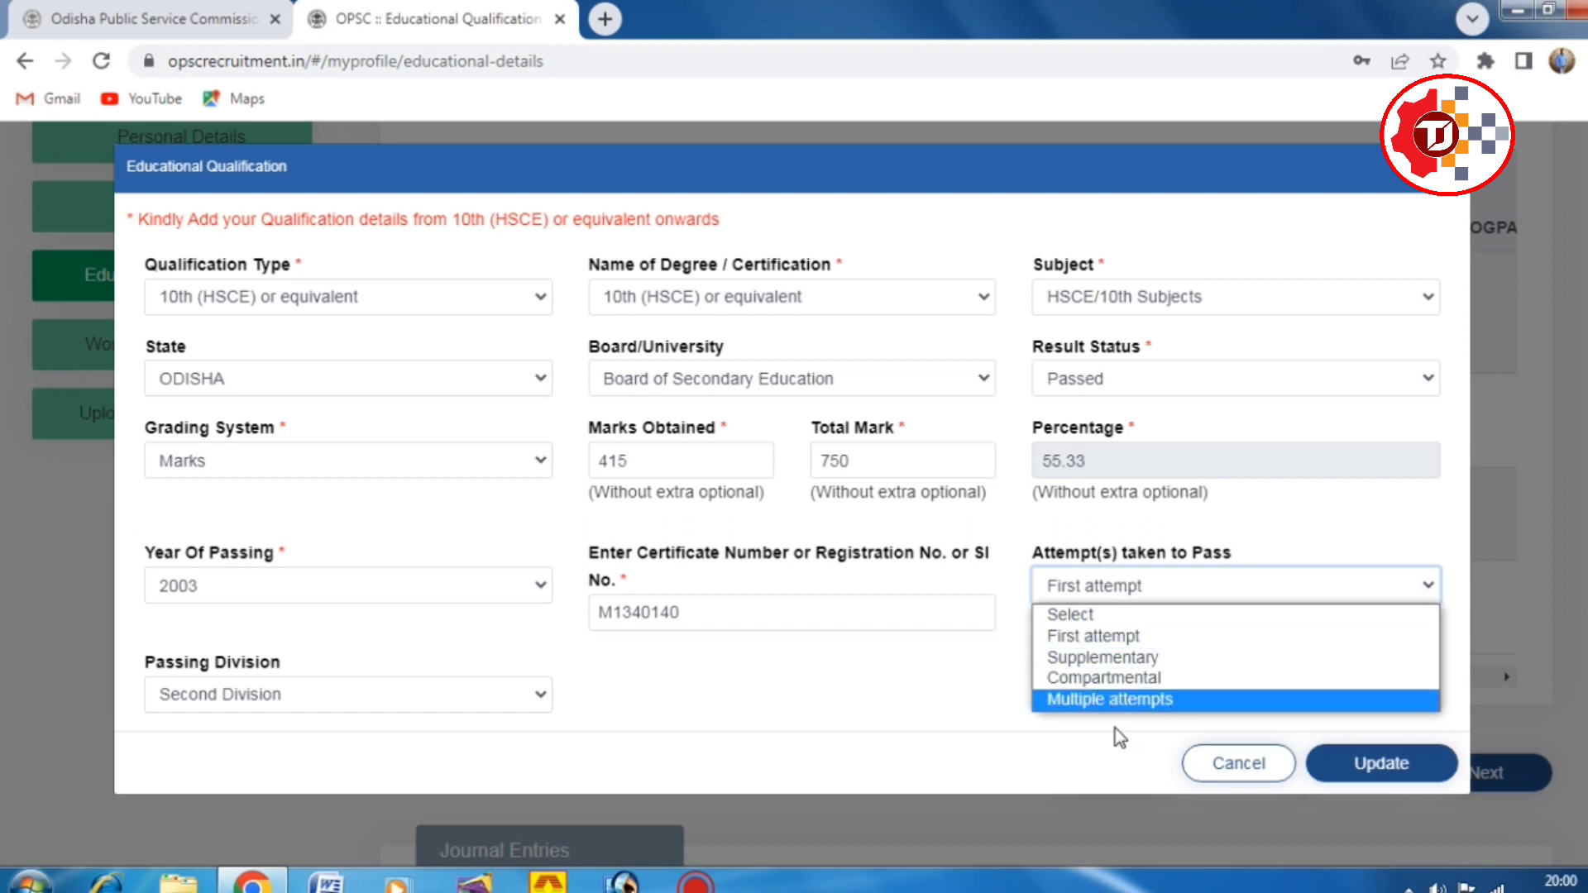
pyautogui.click(1100, 645)
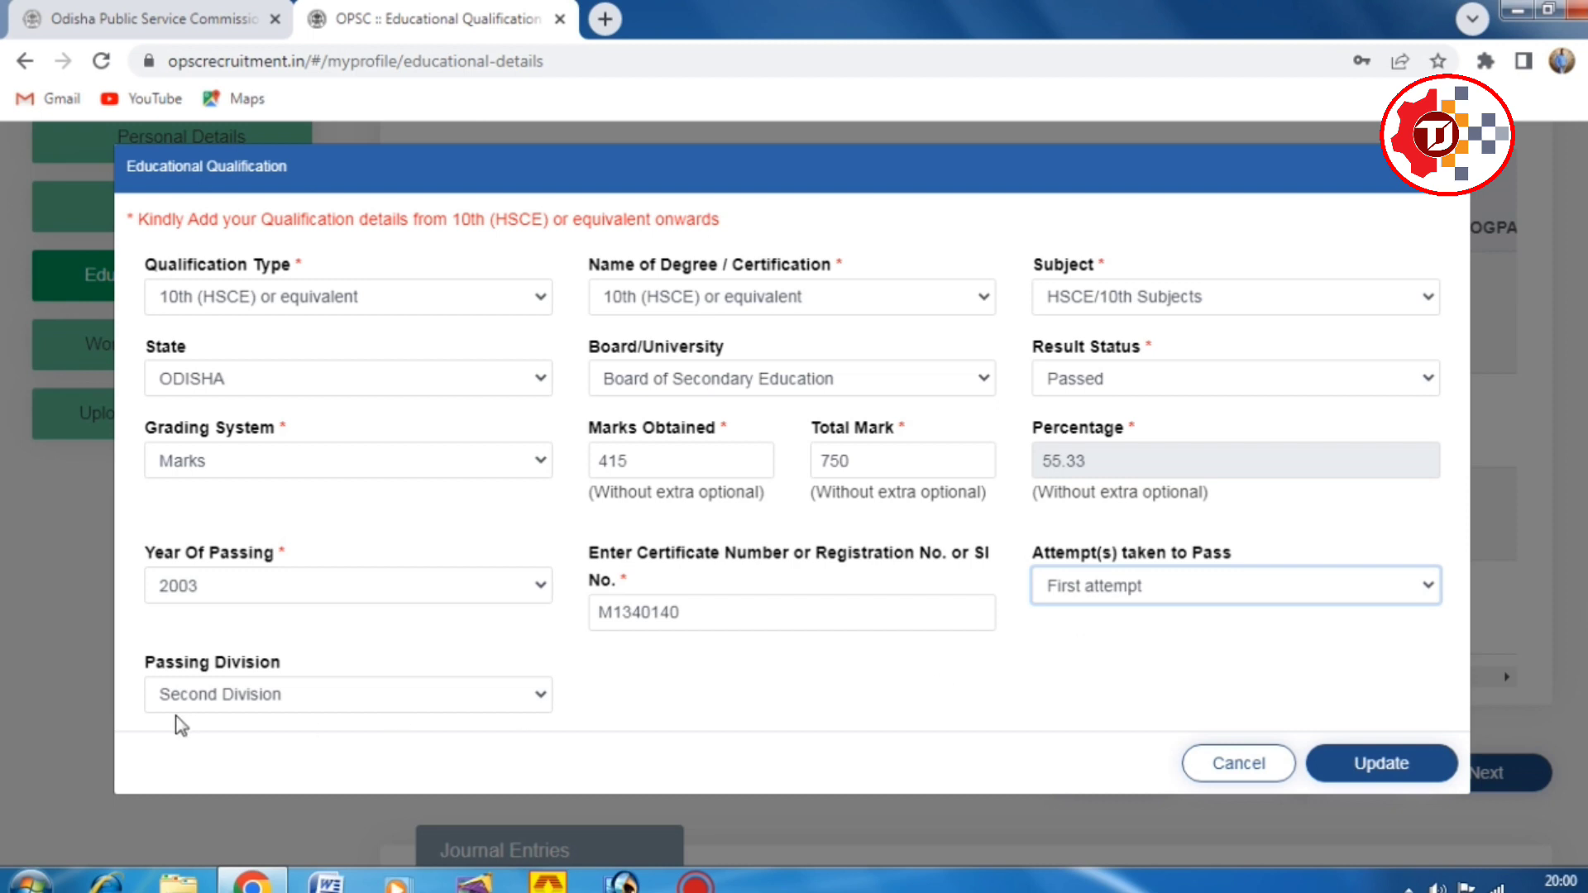
pyautogui.click(300, 699)
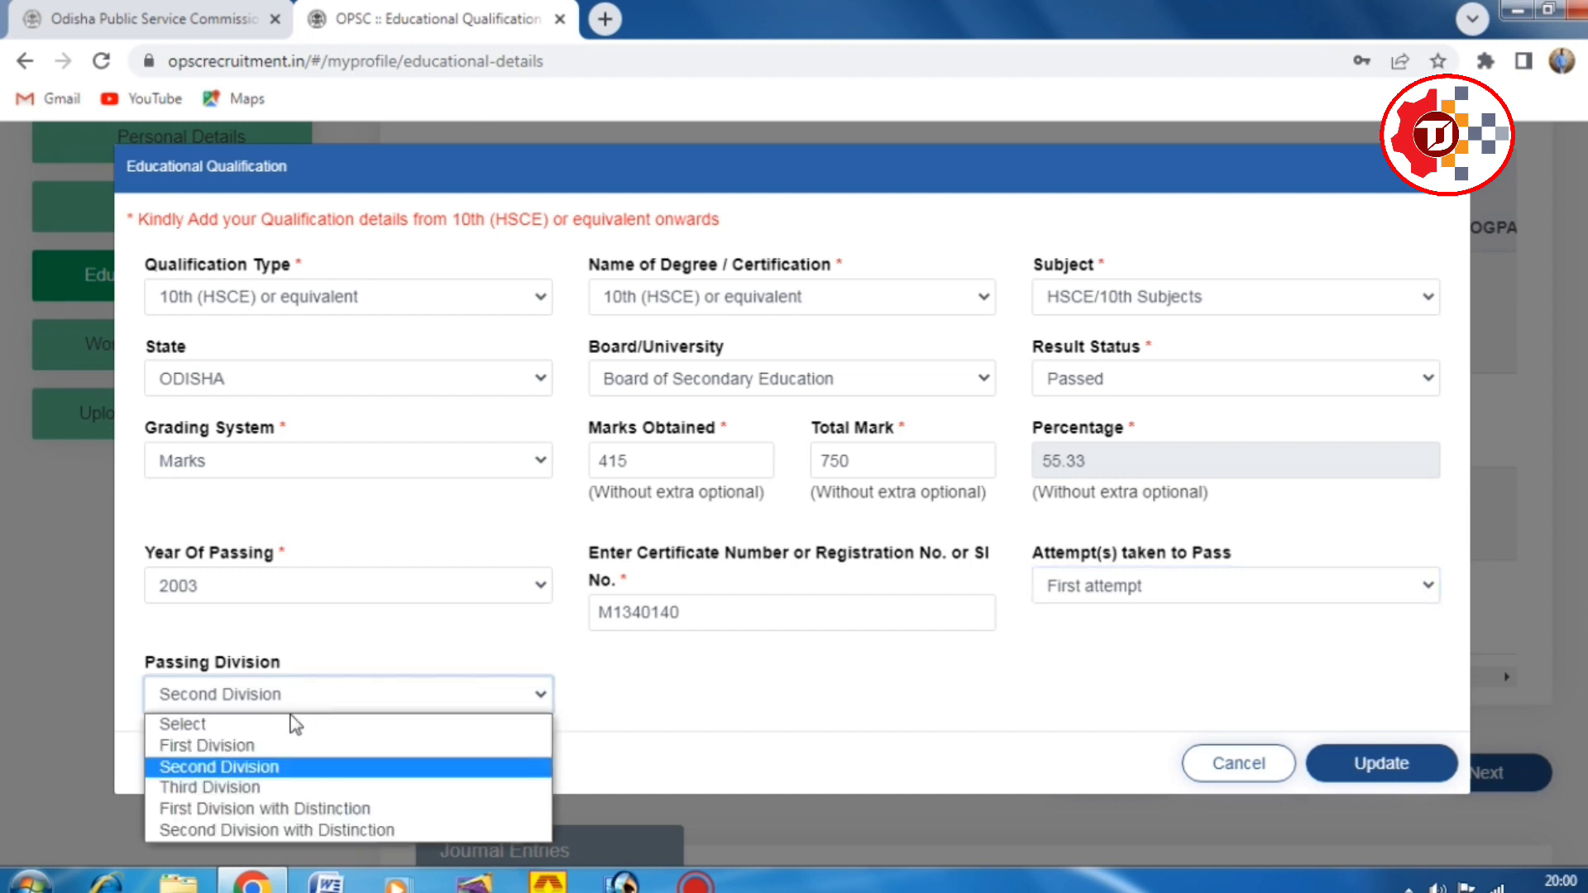
pyautogui.click(217, 767)
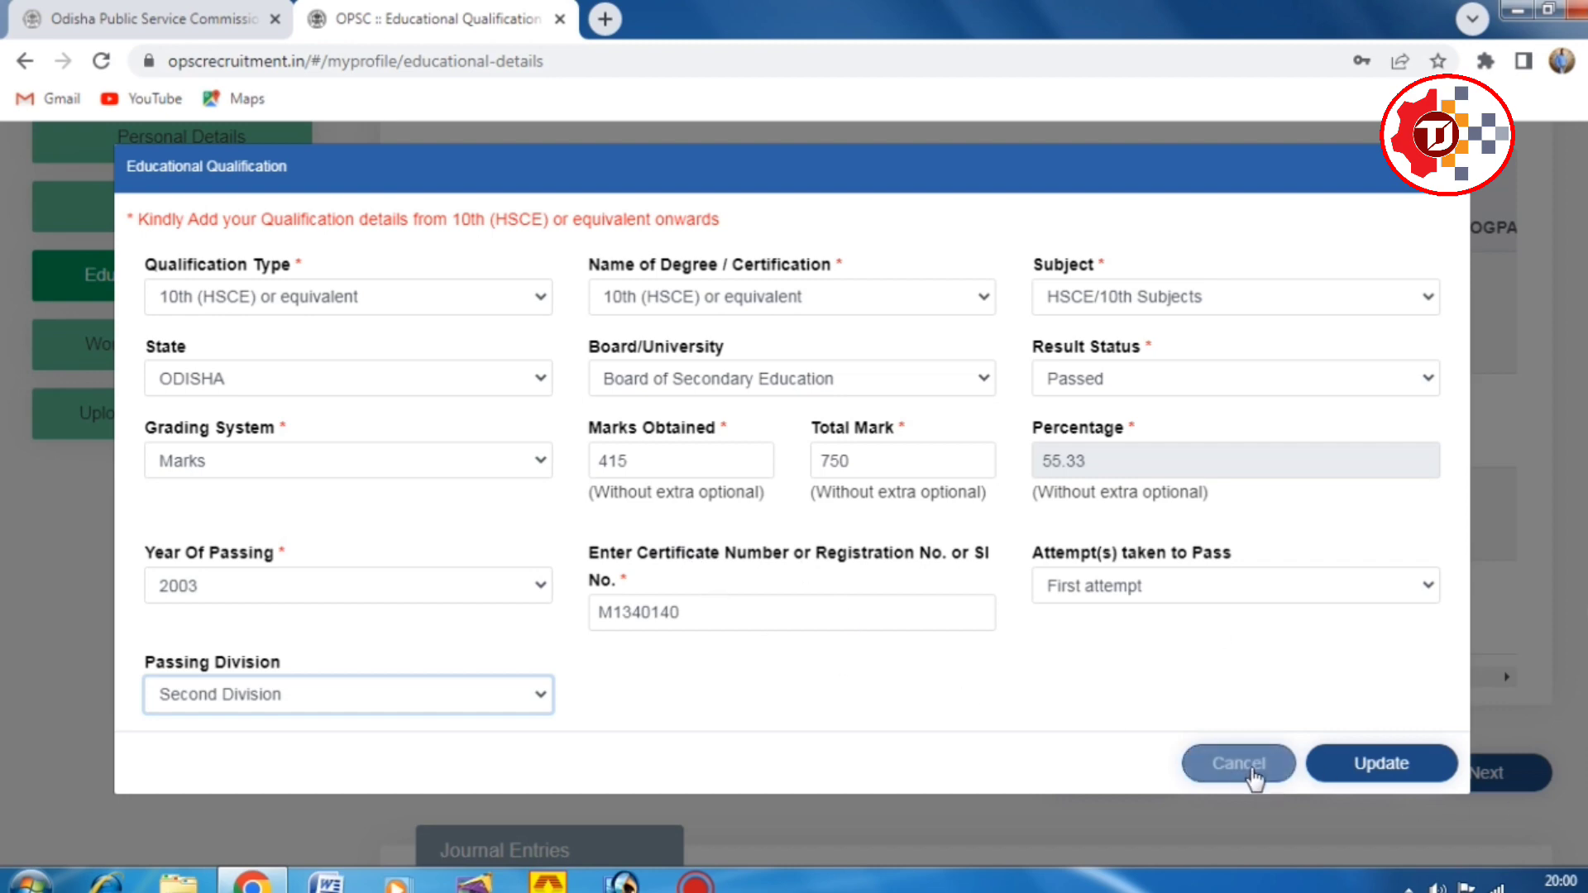
# Close the 10th record, open the +2 (HSE) record for editing and review its qualification type options, keeping +2 (HSE) or equivalent.
pyautogui.click(1451, 773)
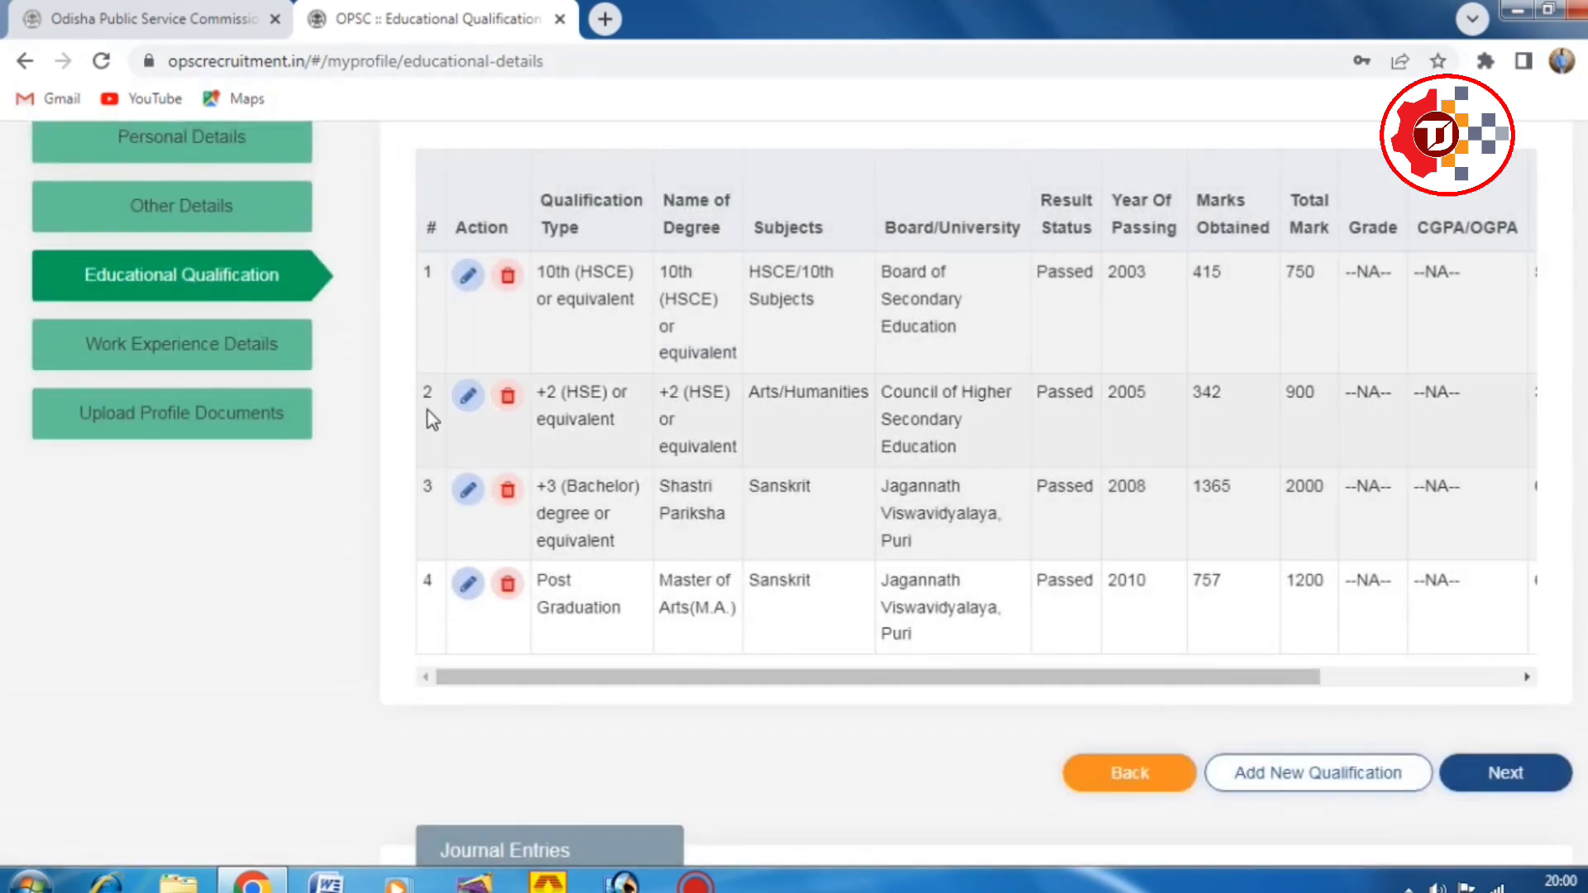
pyautogui.click(466, 400)
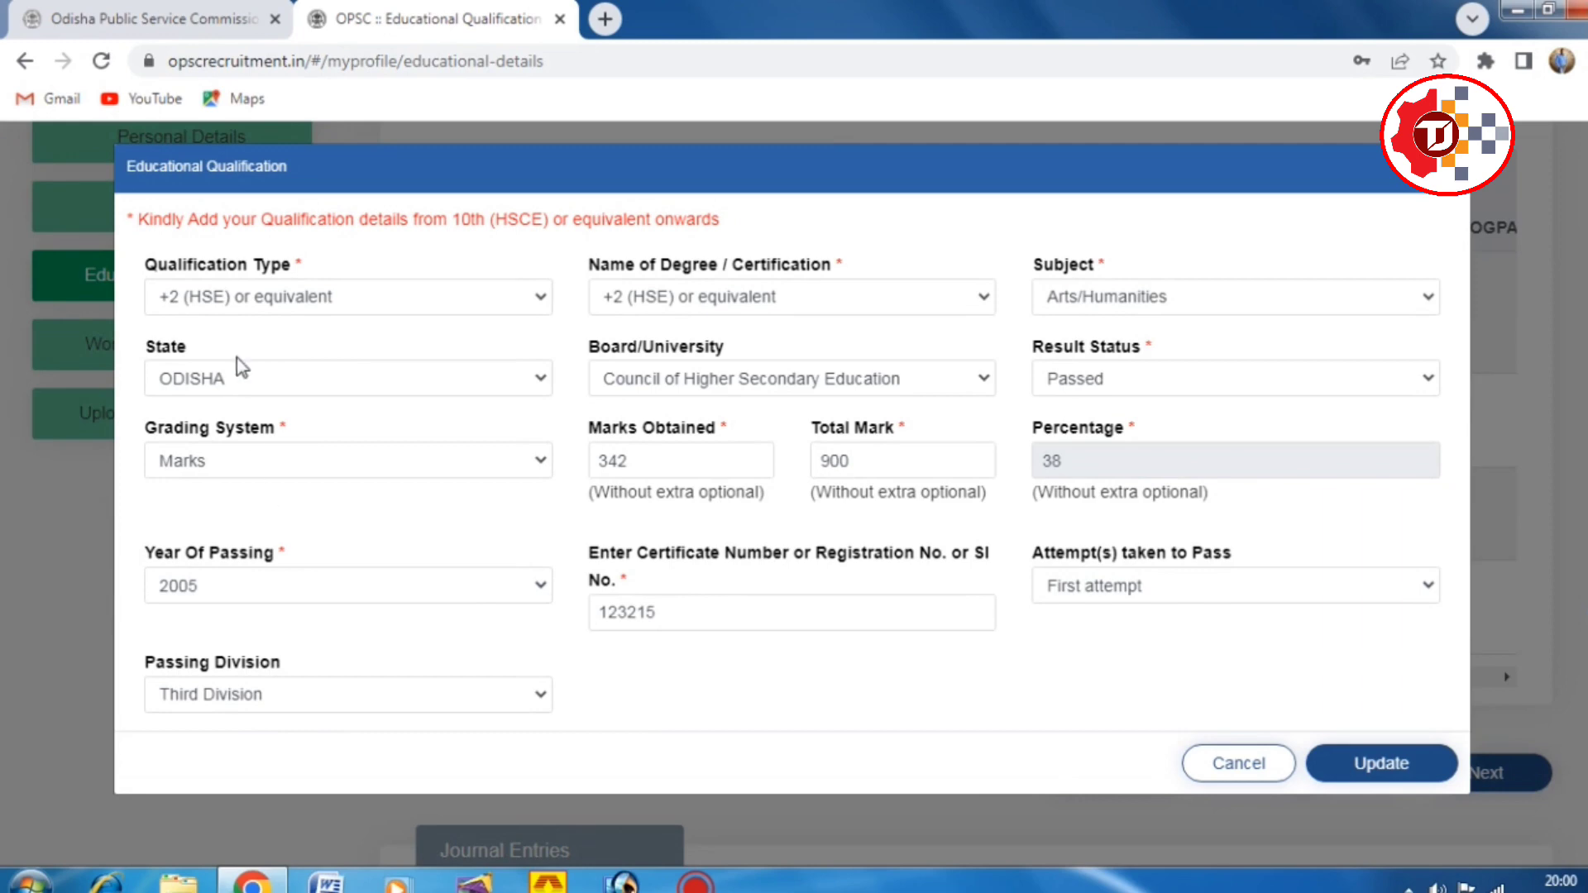
pyautogui.click(321, 304)
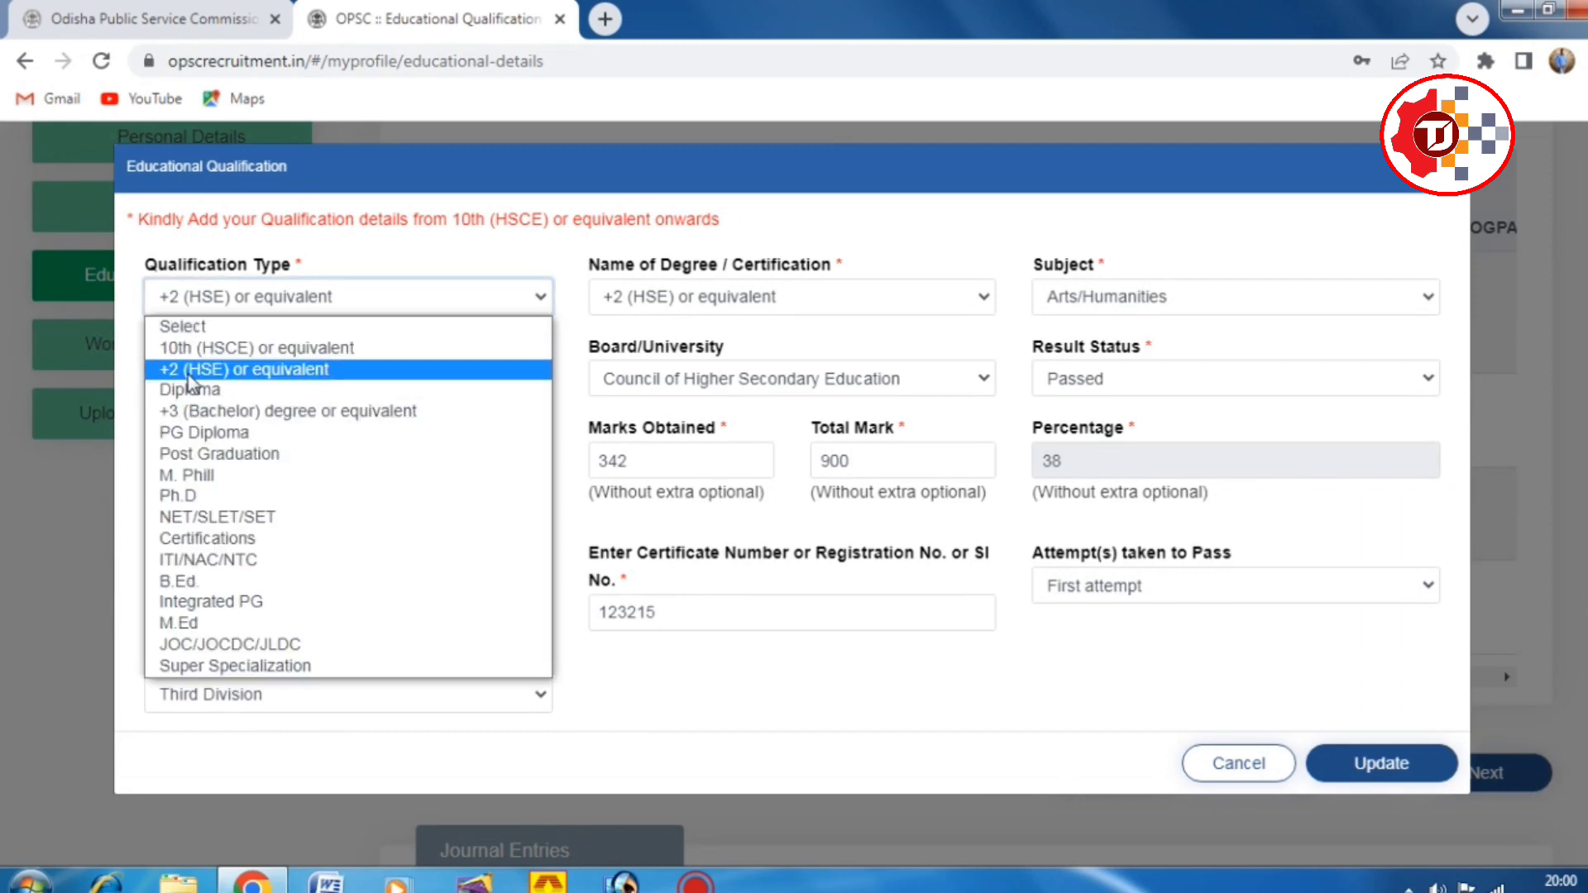
pyautogui.click(314, 372)
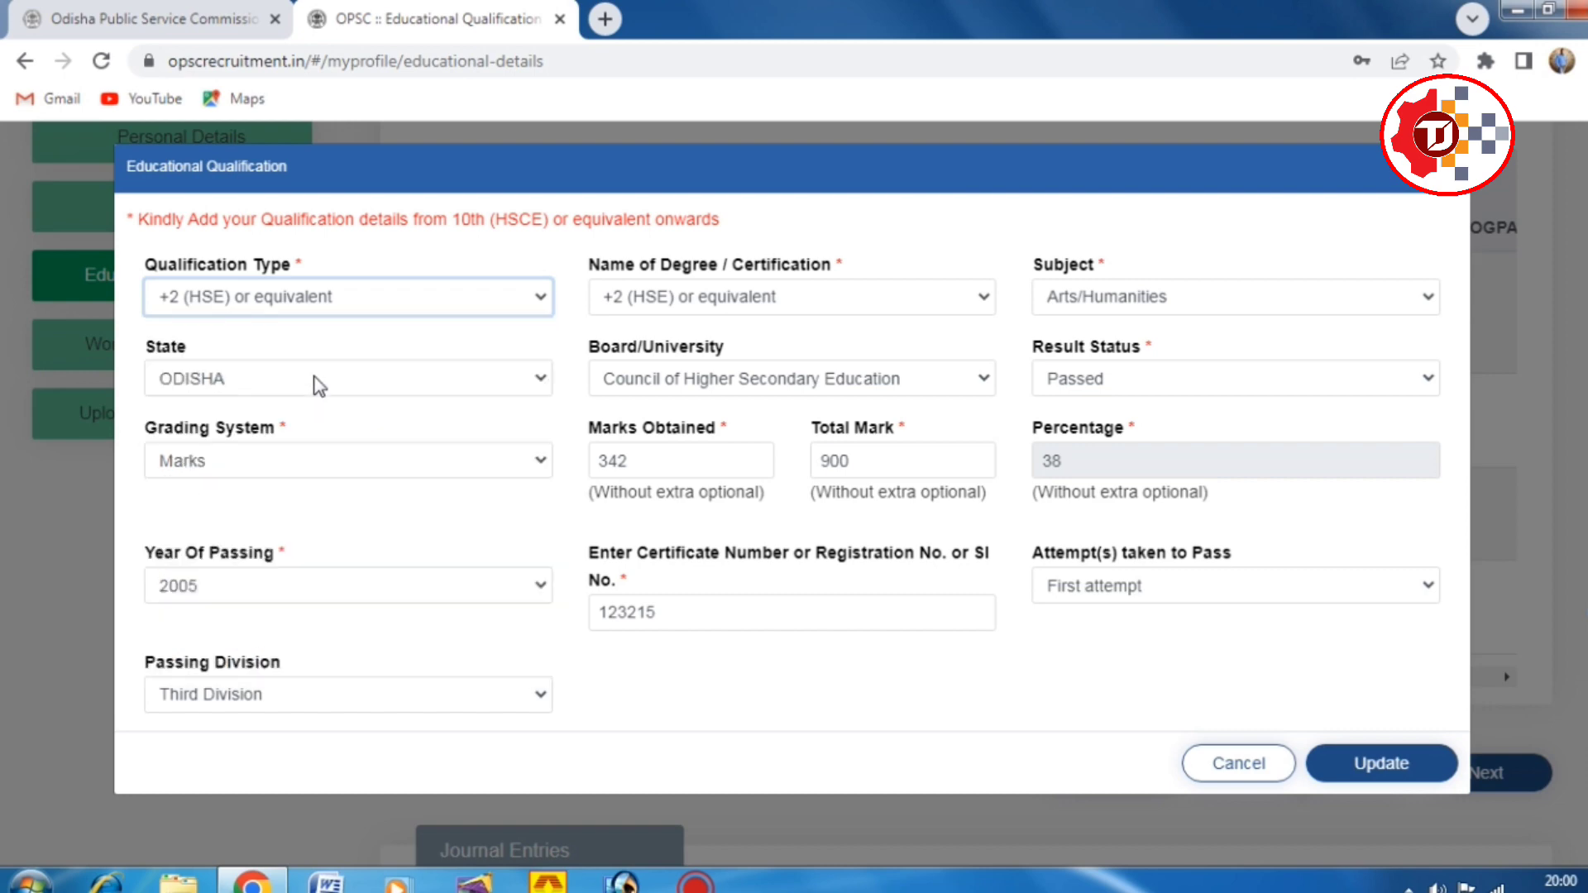
# Go through the degree name and subject options of the +2 record, keeping +2 (HSE) or equivalent and Arts/Humanities.
pyautogui.click(777, 301)
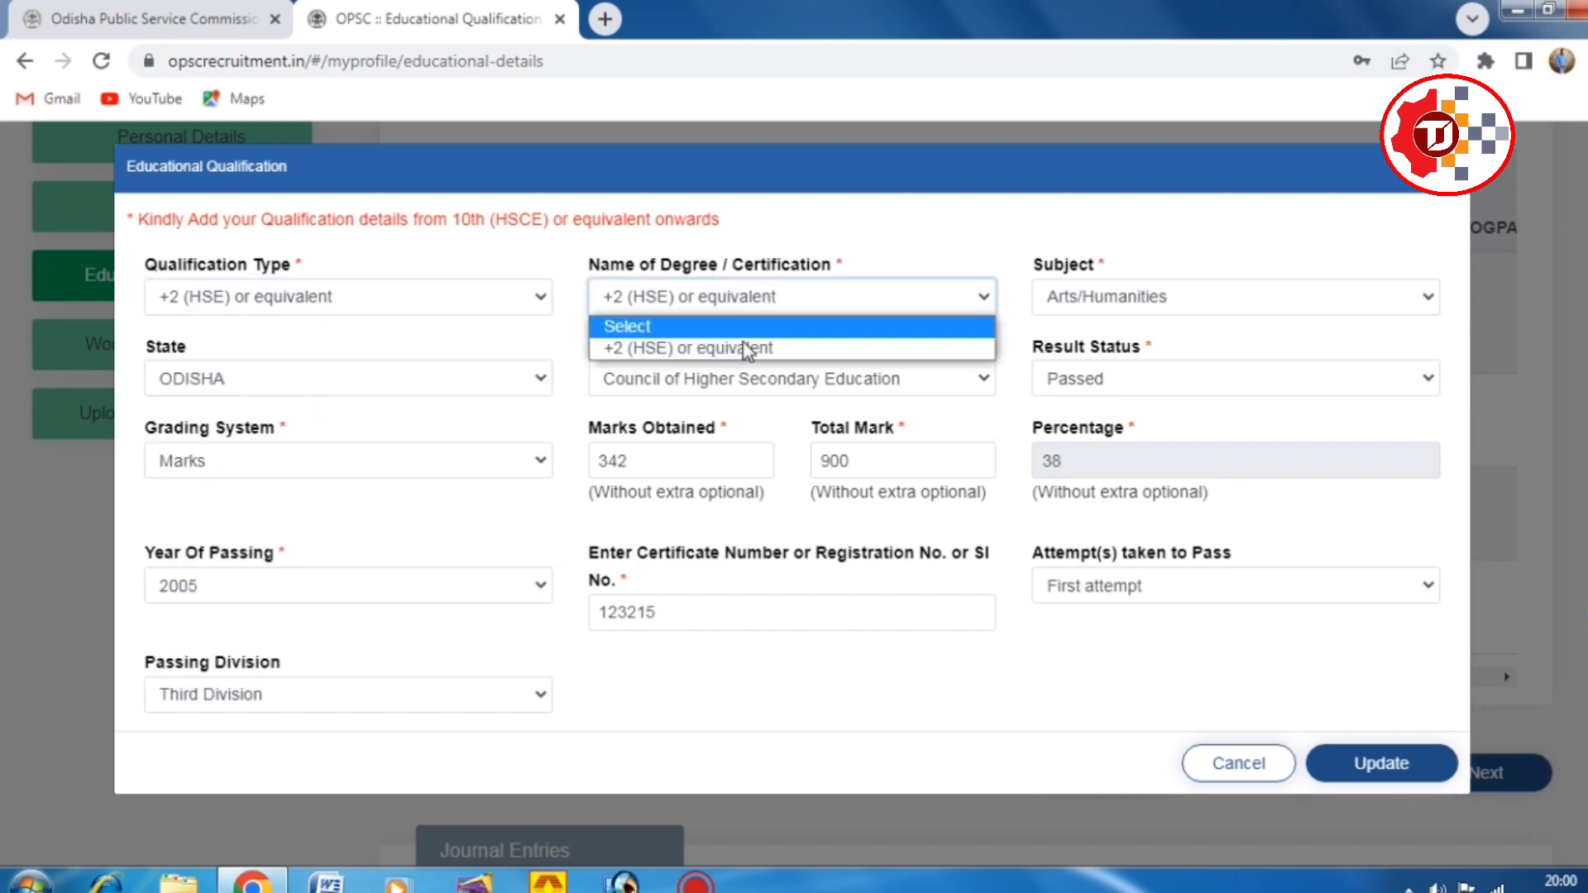
pyautogui.click(718, 350)
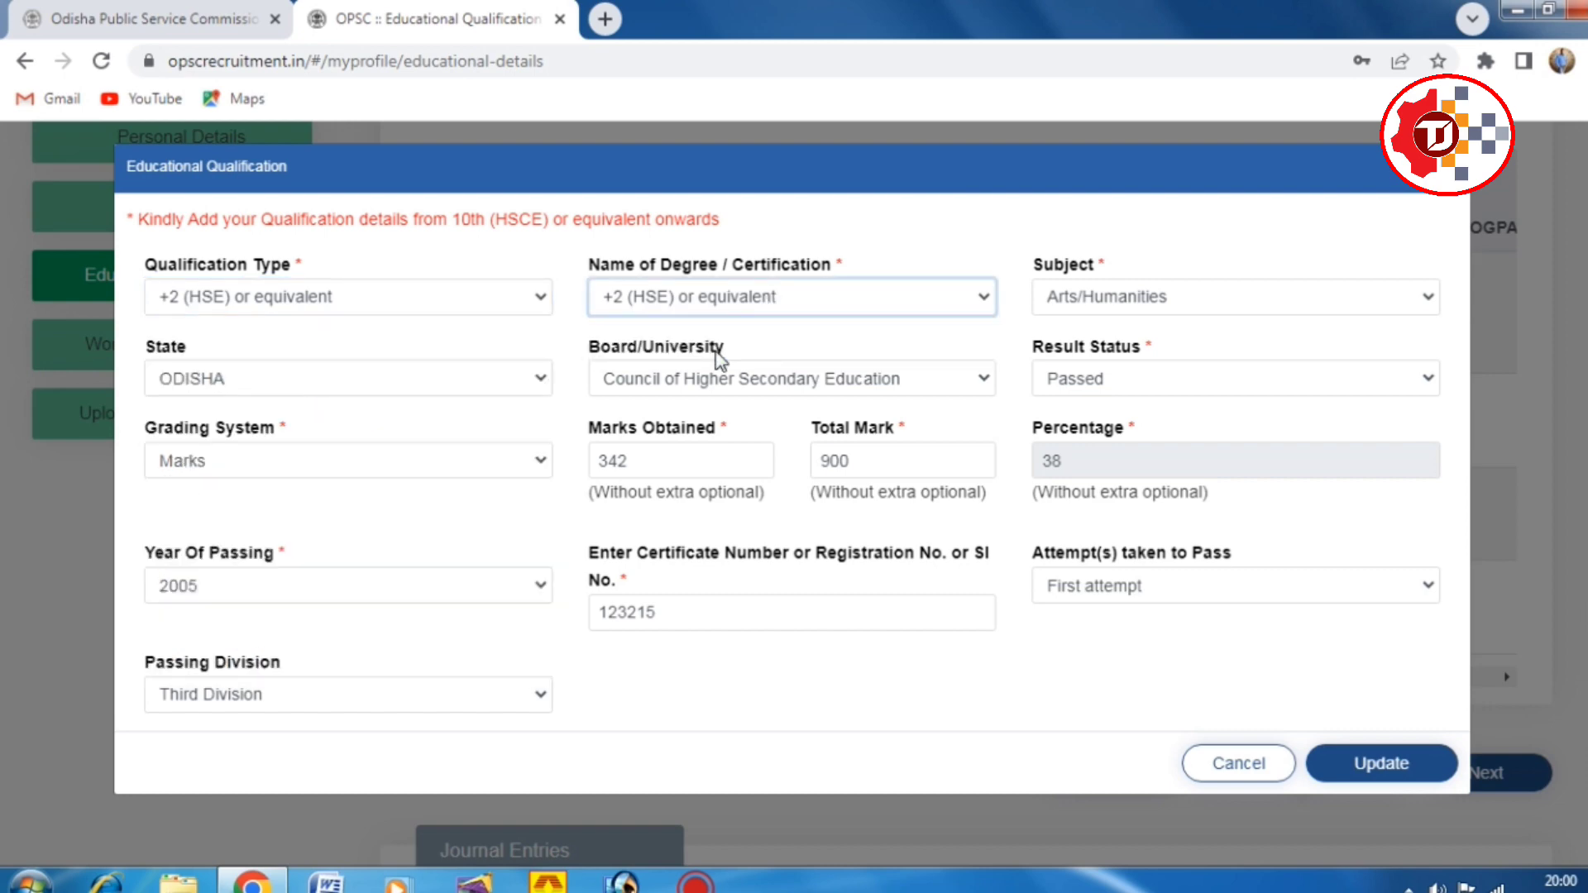
pyautogui.click(951, 310)
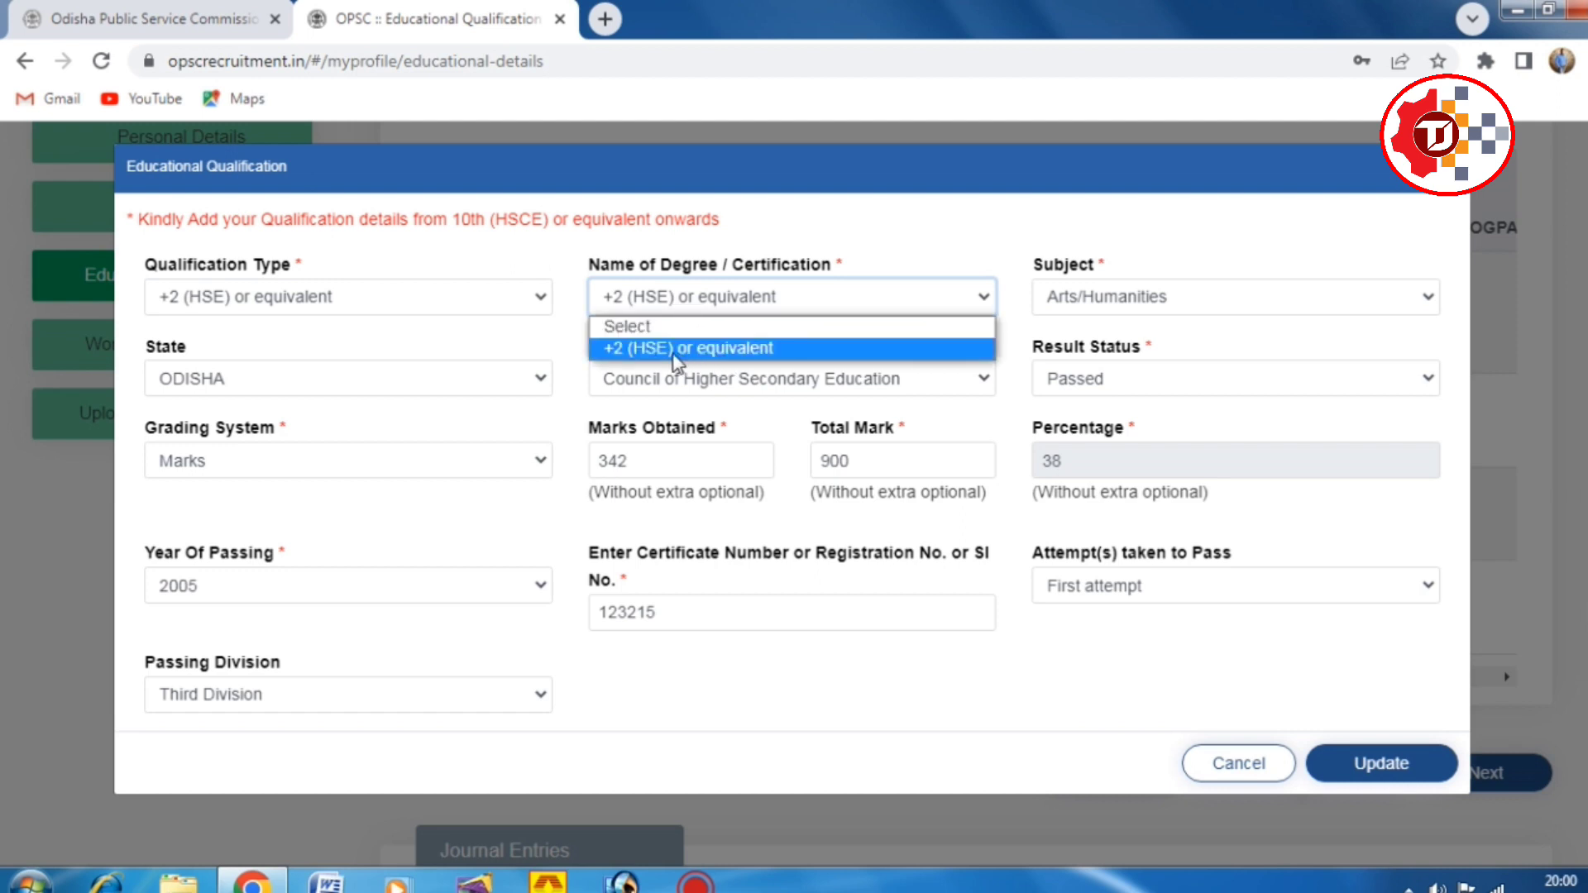
pyautogui.click(768, 349)
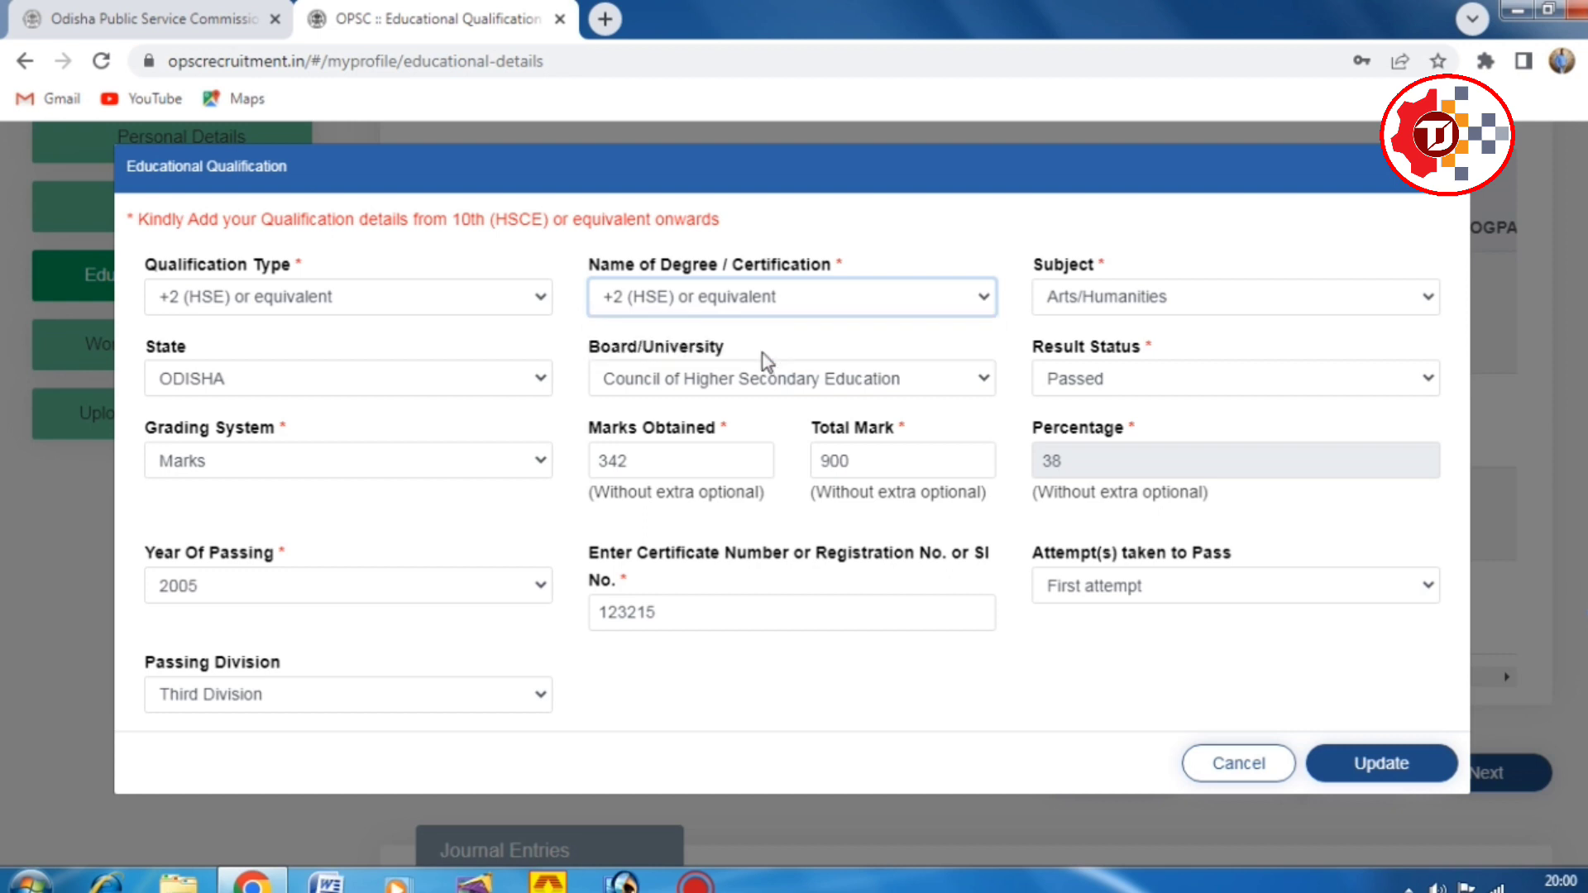
pyautogui.click(1153, 299)
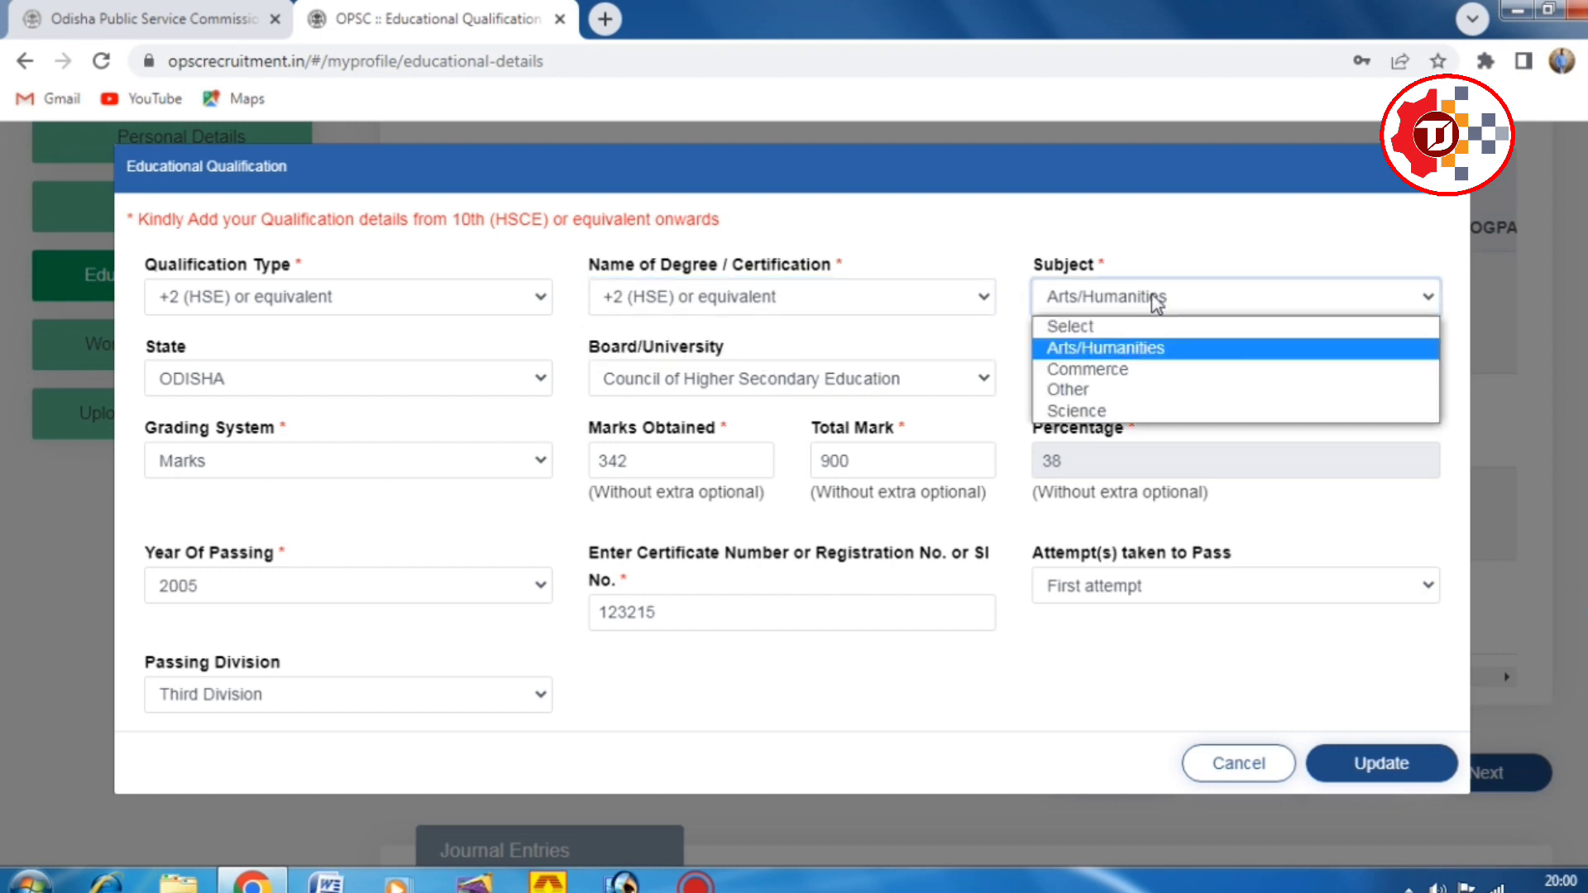
pyautogui.click(1099, 348)
# Go through the +2 record's state, board and result status options, keeping ODISHA, Council of Higher Secondary Education and Passed.
pyautogui.click(221, 377)
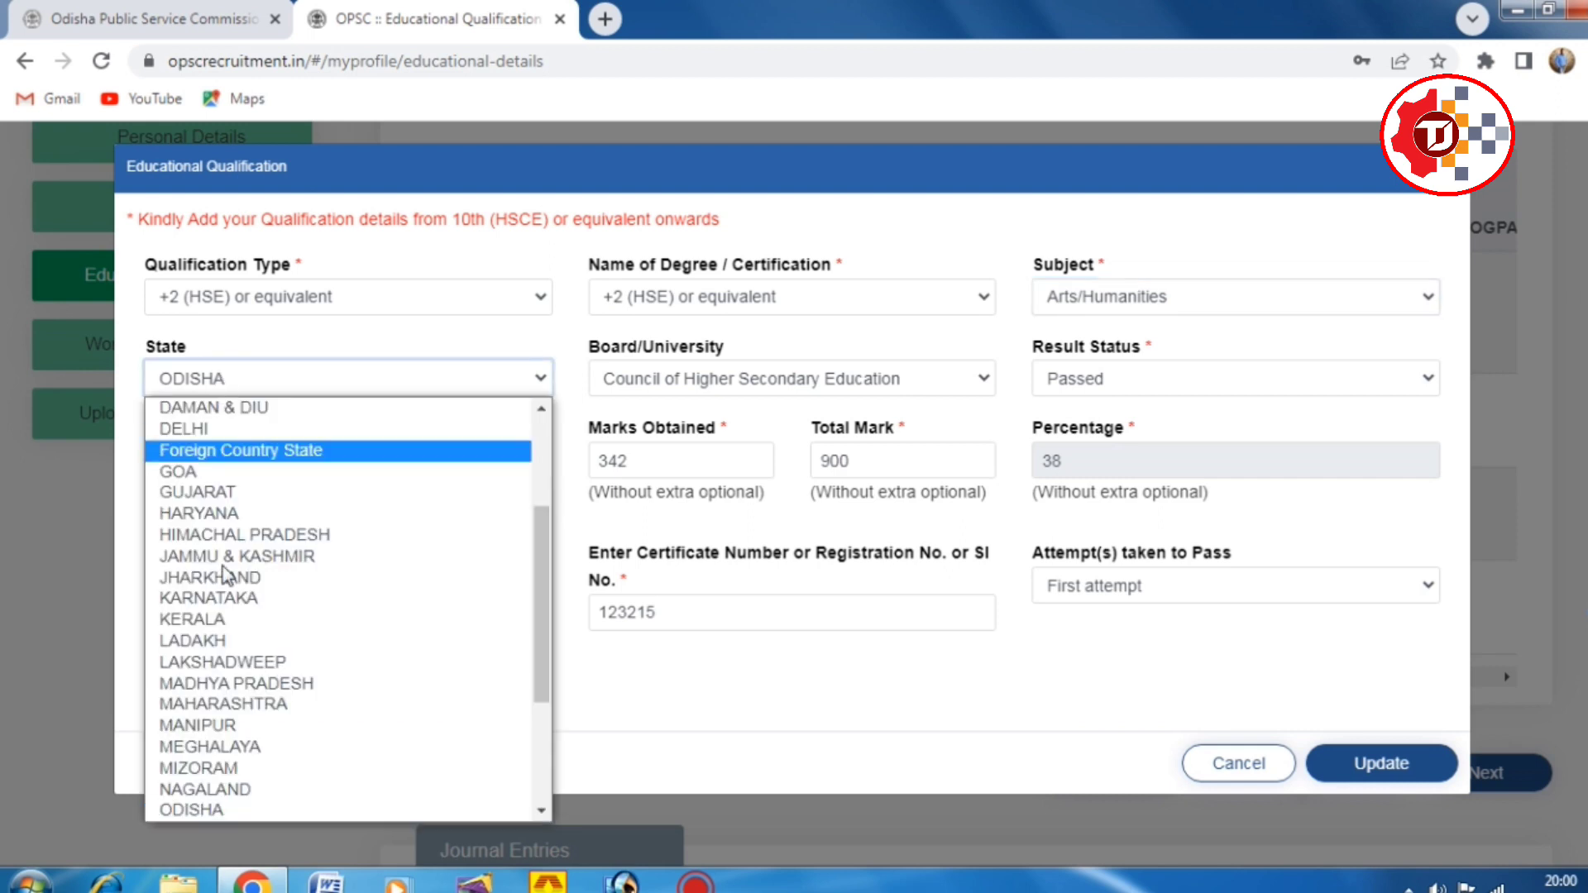
pyautogui.click(221, 380)
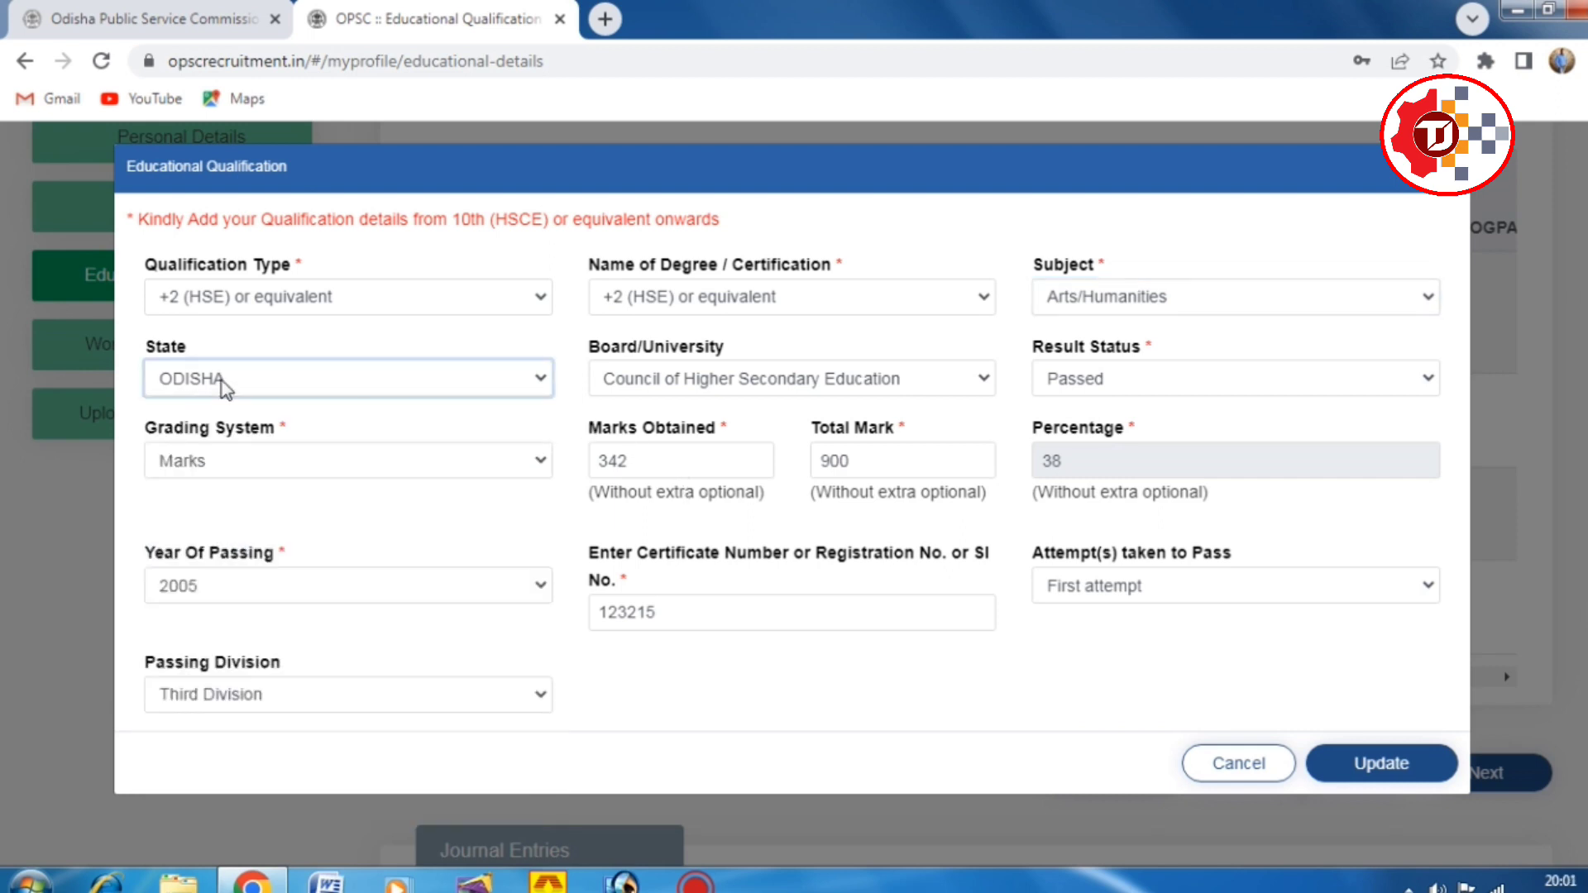
pyautogui.click(223, 380)
pyautogui.click(223, 380)
pyautogui.click(711, 379)
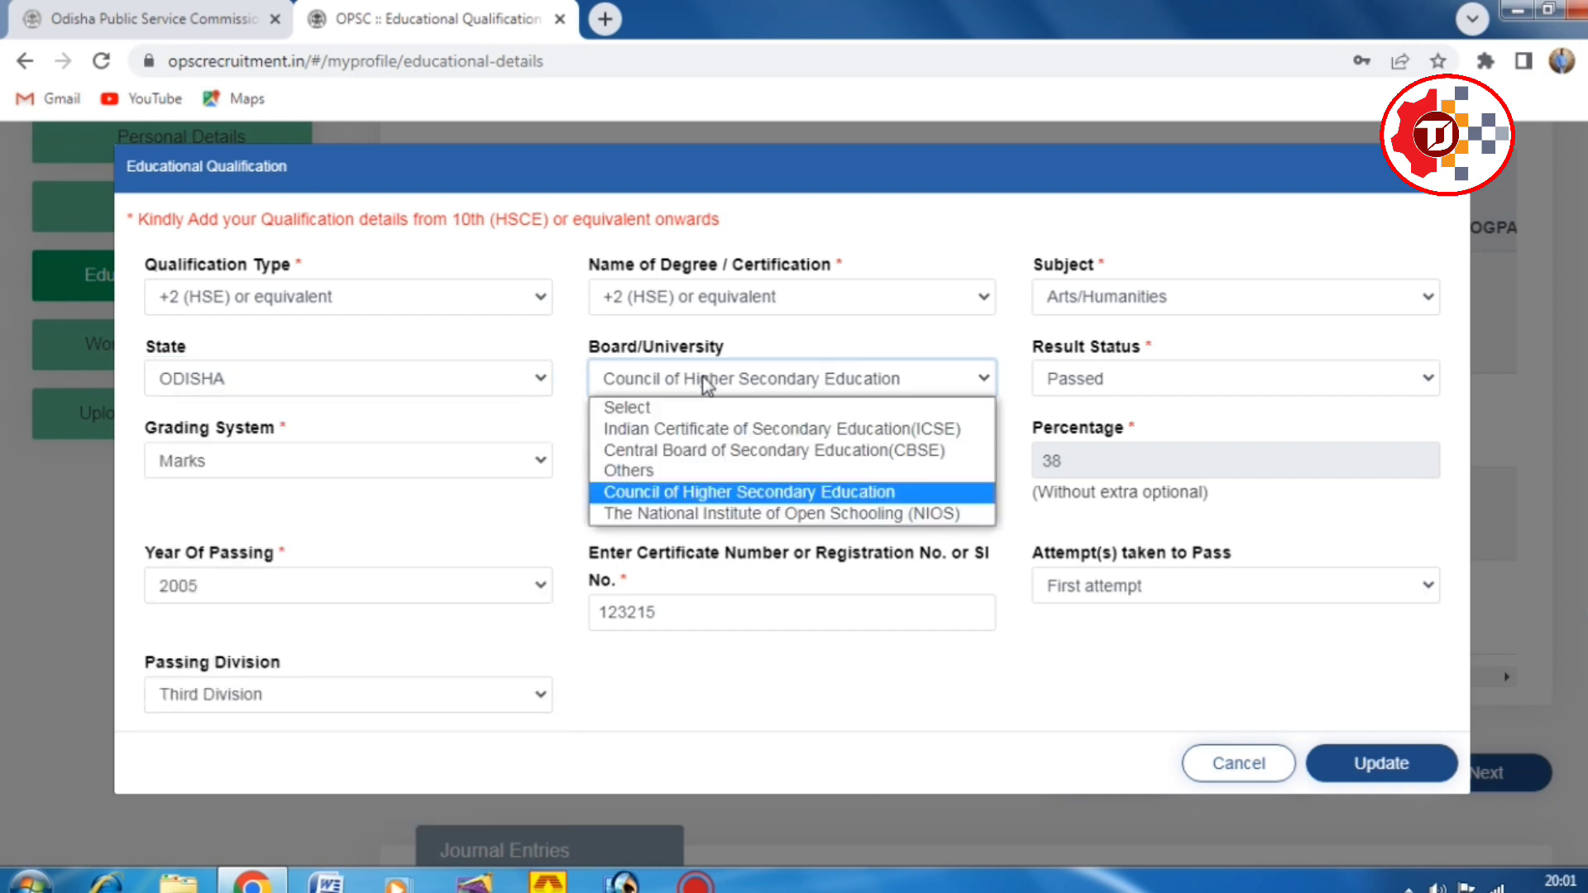
pyautogui.click(1148, 385)
pyautogui.click(1148, 428)
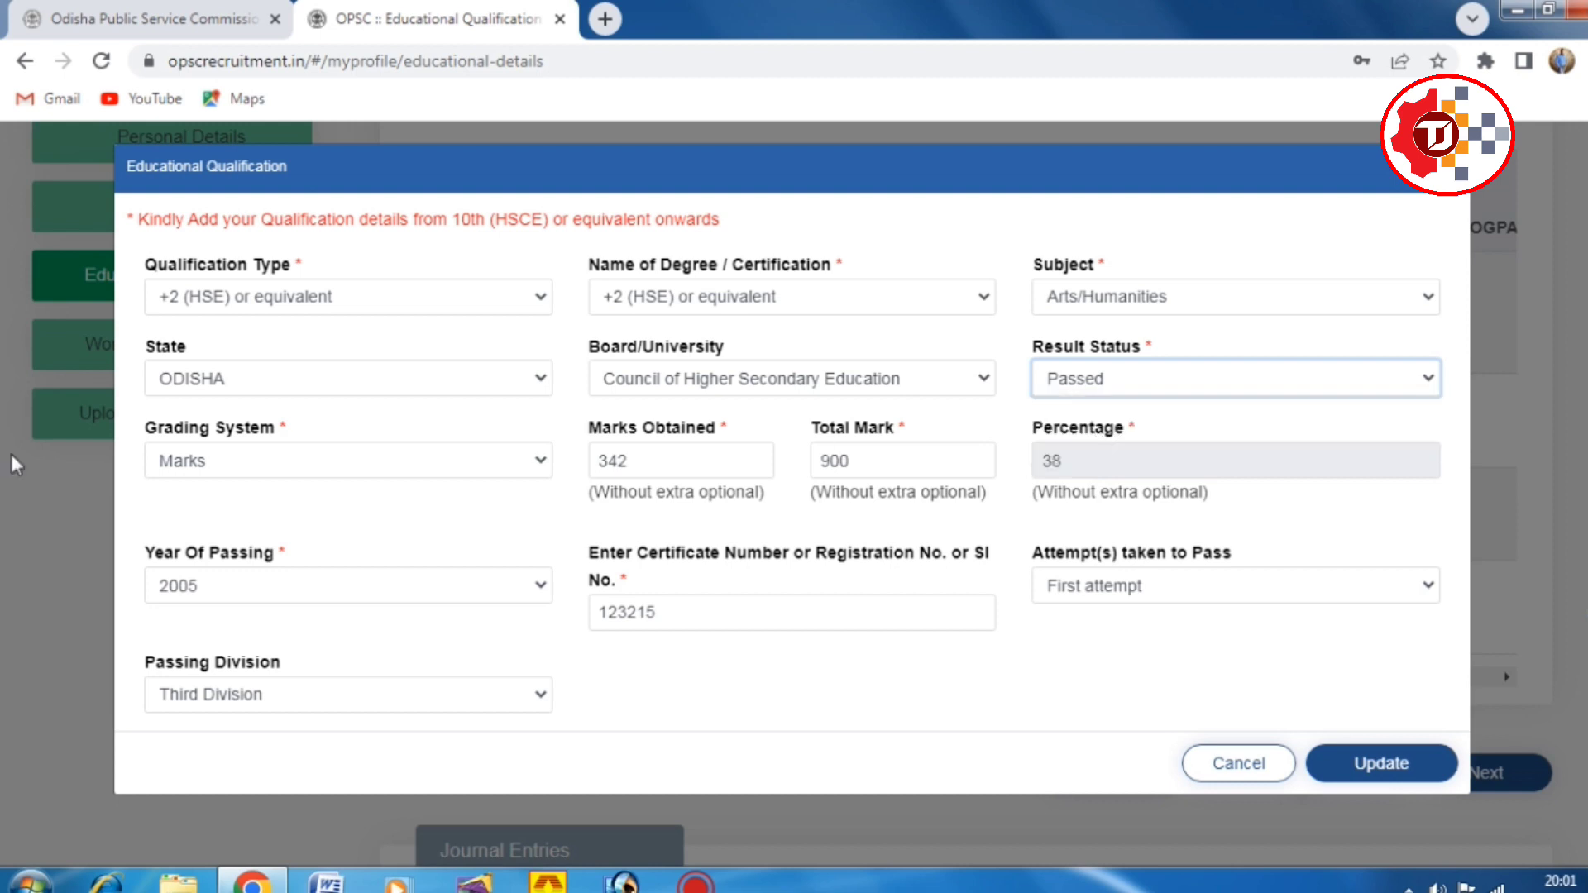
# Go through the +2 record's grading system options, keeping Marks, and check the marks obtained, total mark and percentage fields.
pyautogui.click(227, 460)
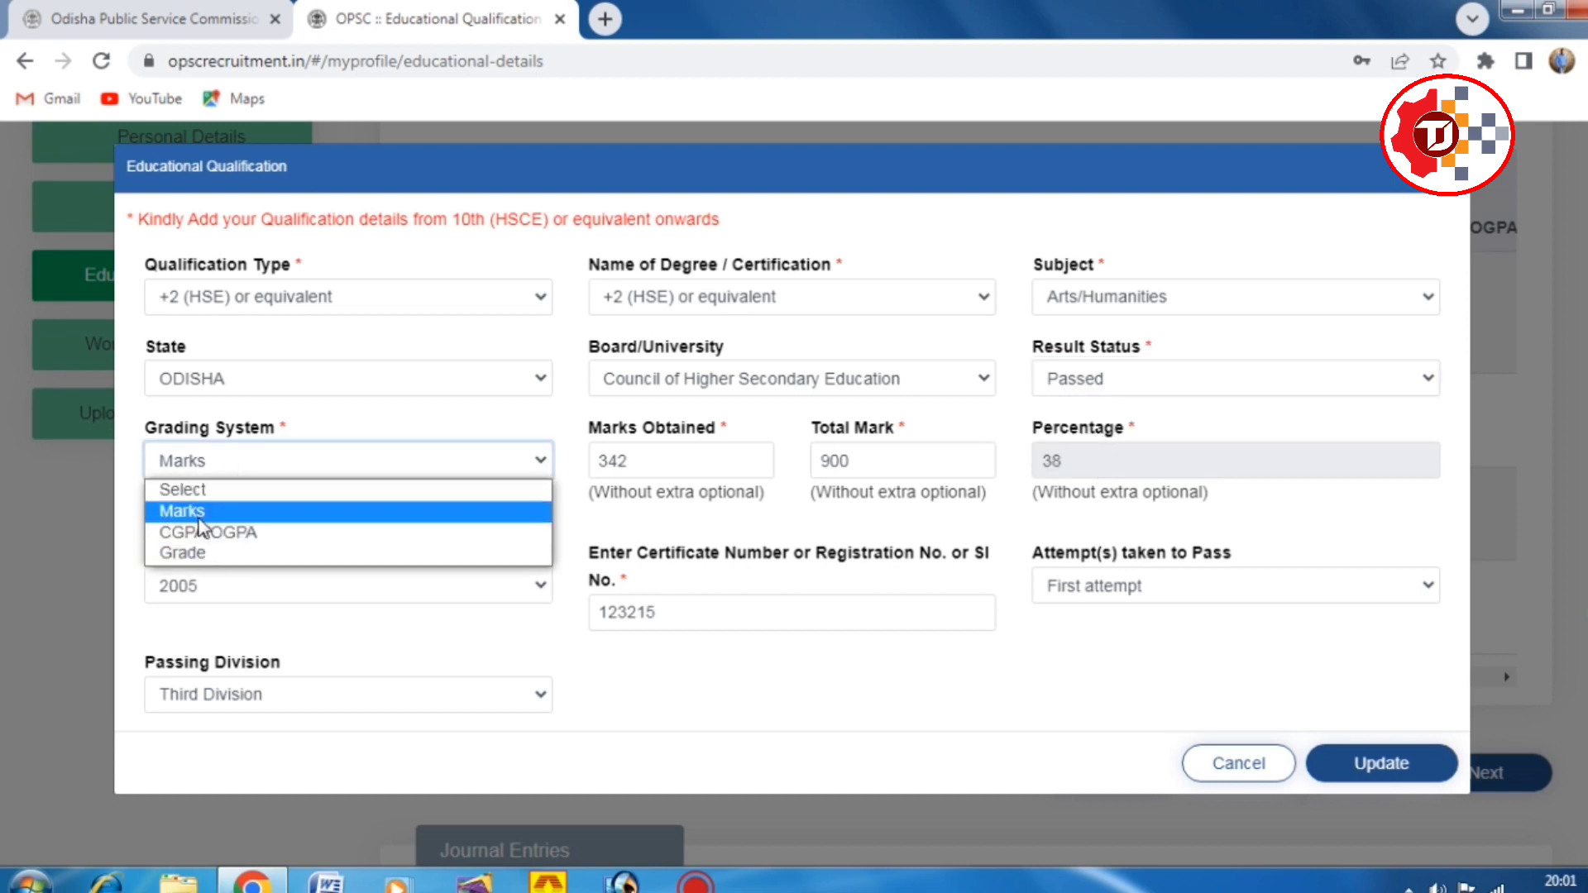
pyautogui.click(680, 461)
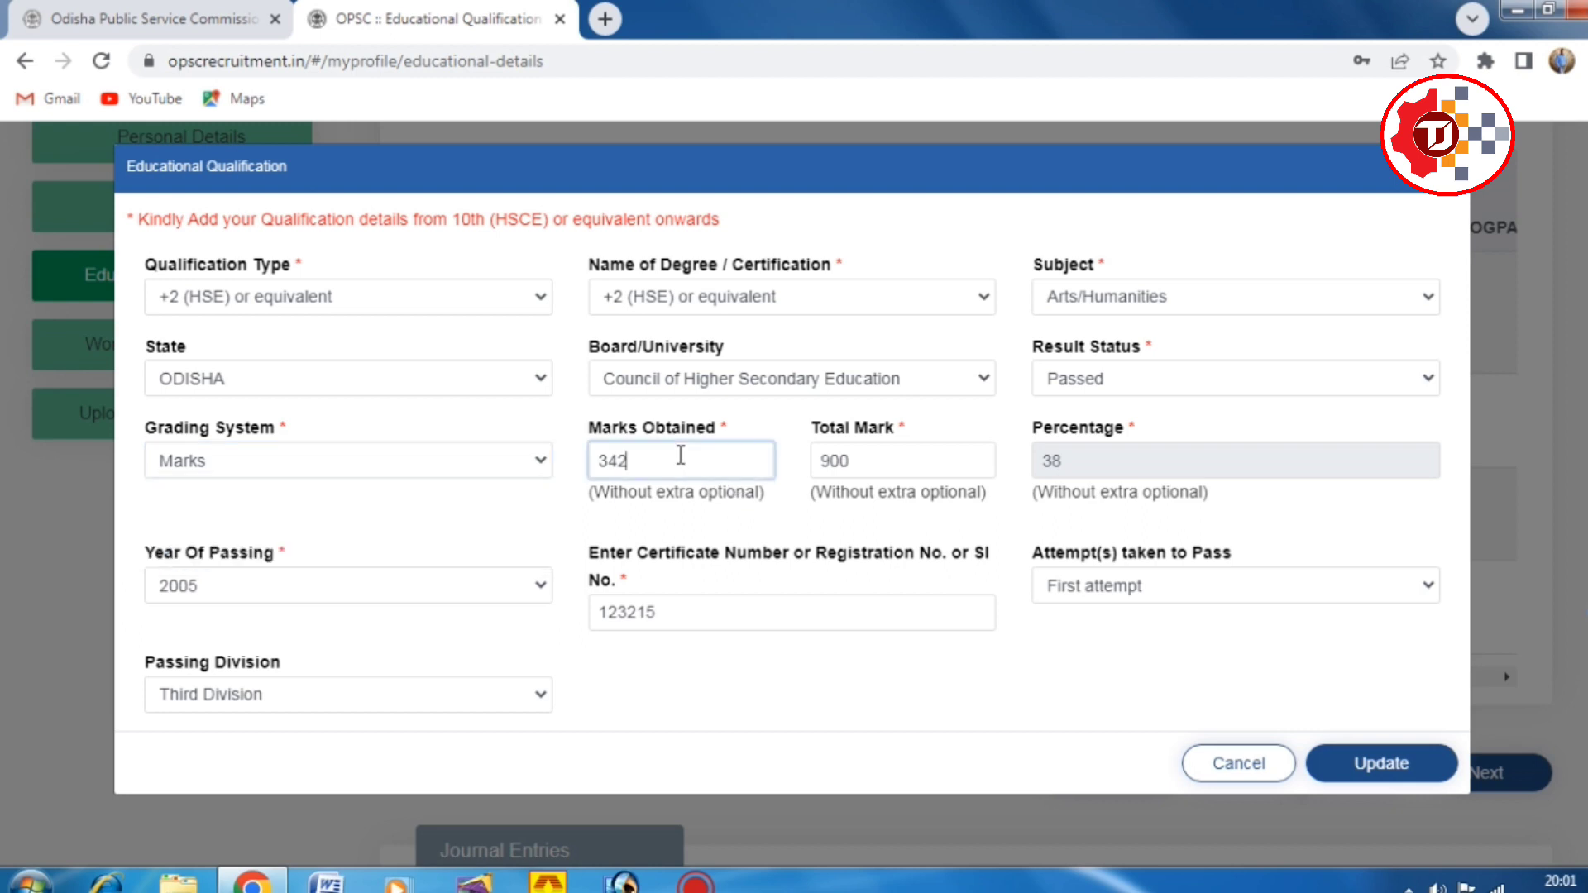
pyautogui.doubleClick(681, 461)
pyautogui.doubleClick(905, 461)
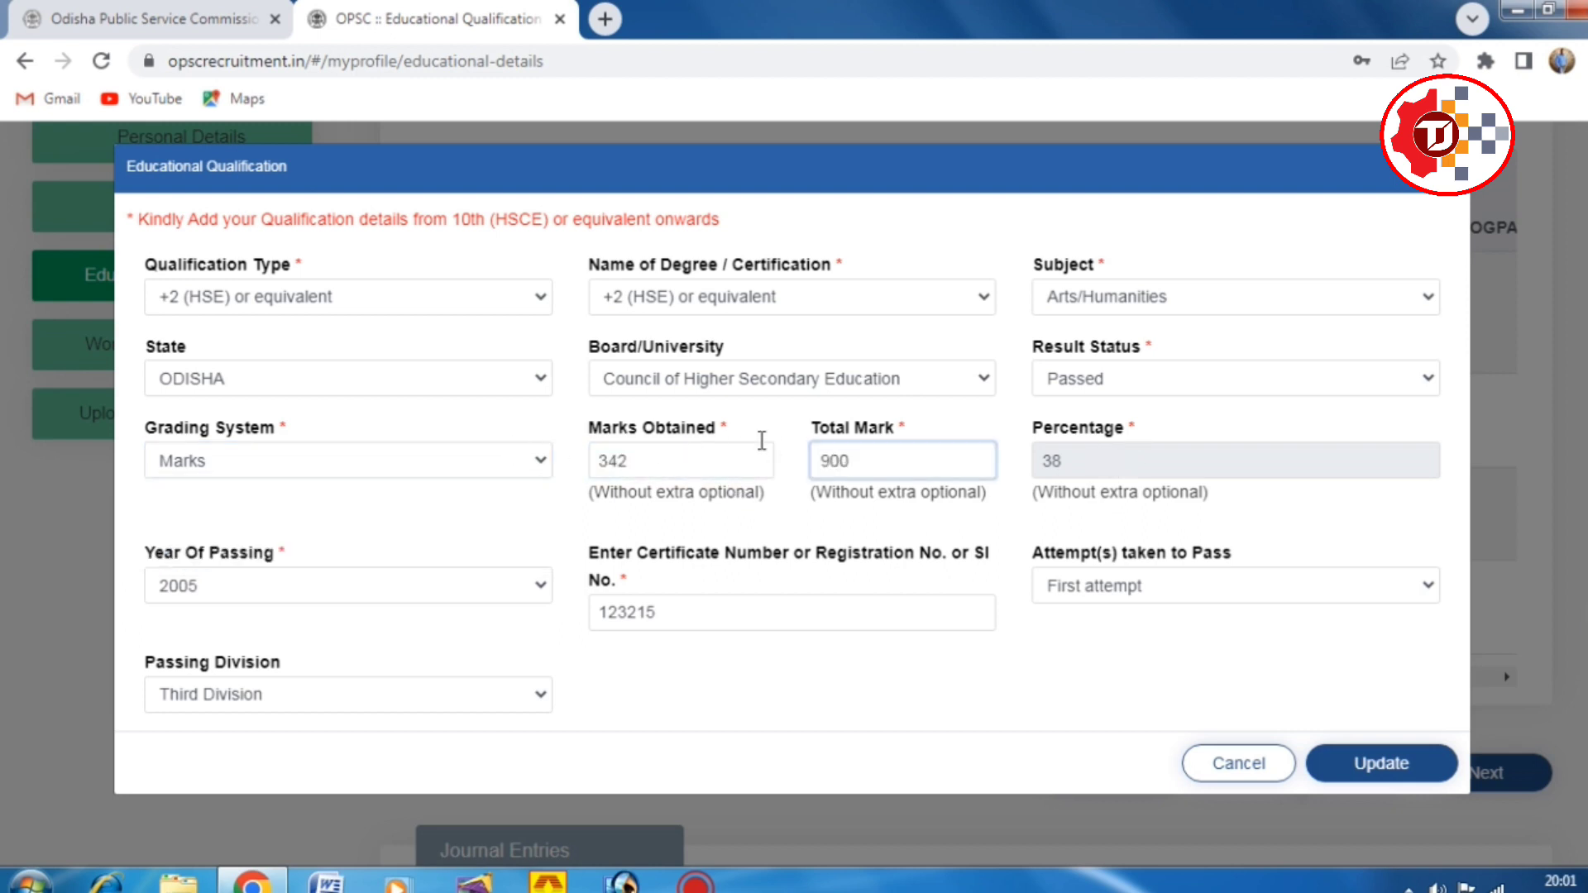
pyautogui.press('Tab')
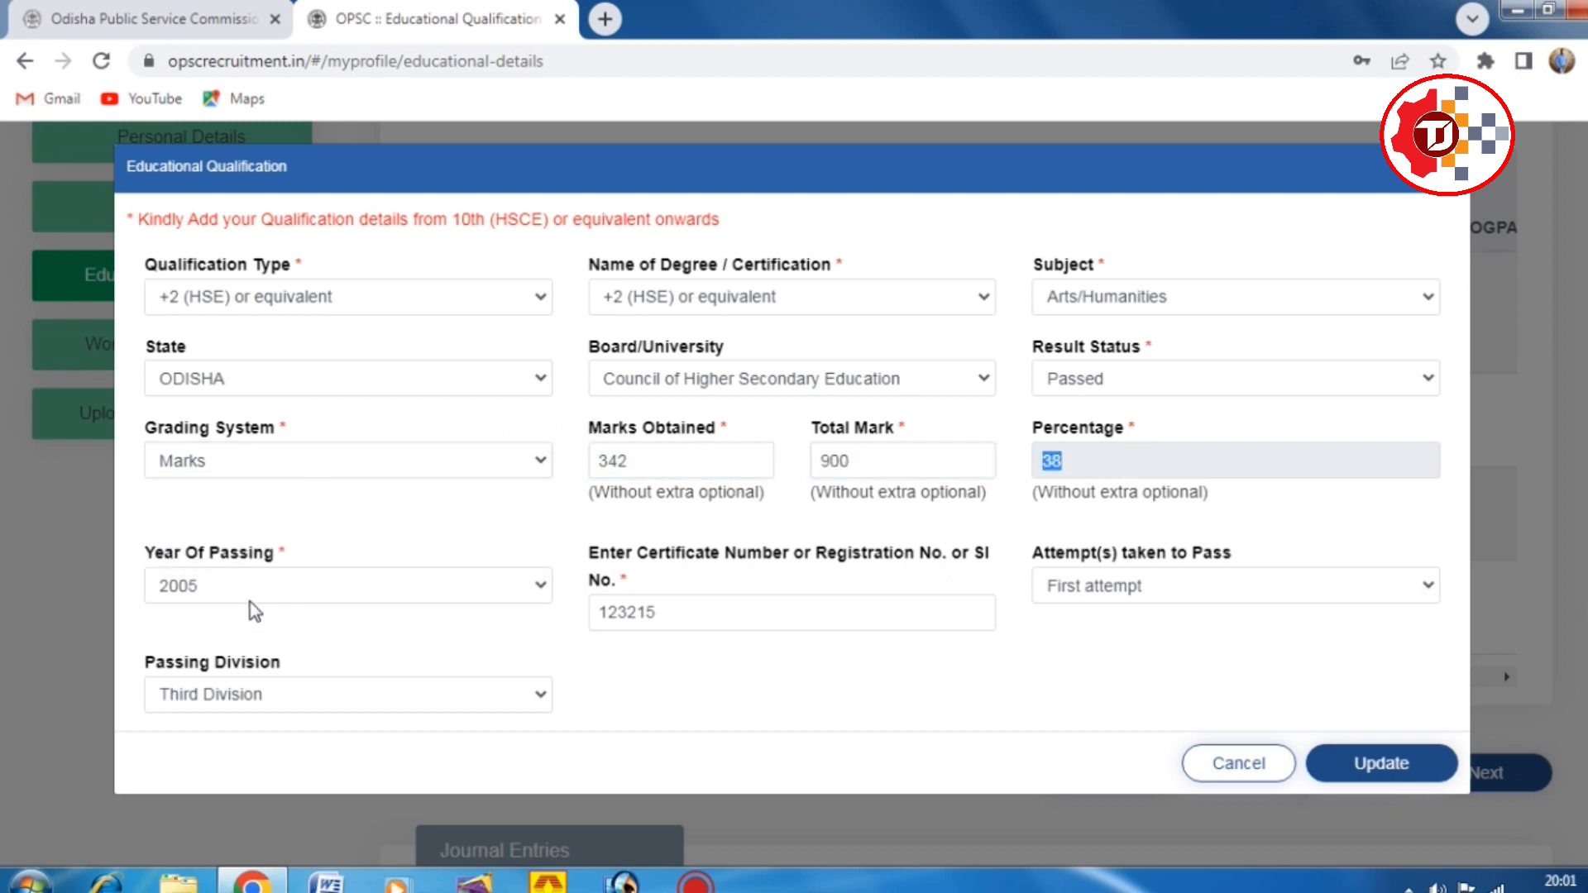
# Review the +2 record's year, certificate number, attempts and division fields, keeping First attempt and Third Division, and close it without updating.
pyautogui.click(254, 612)
pyautogui.click(733, 616)
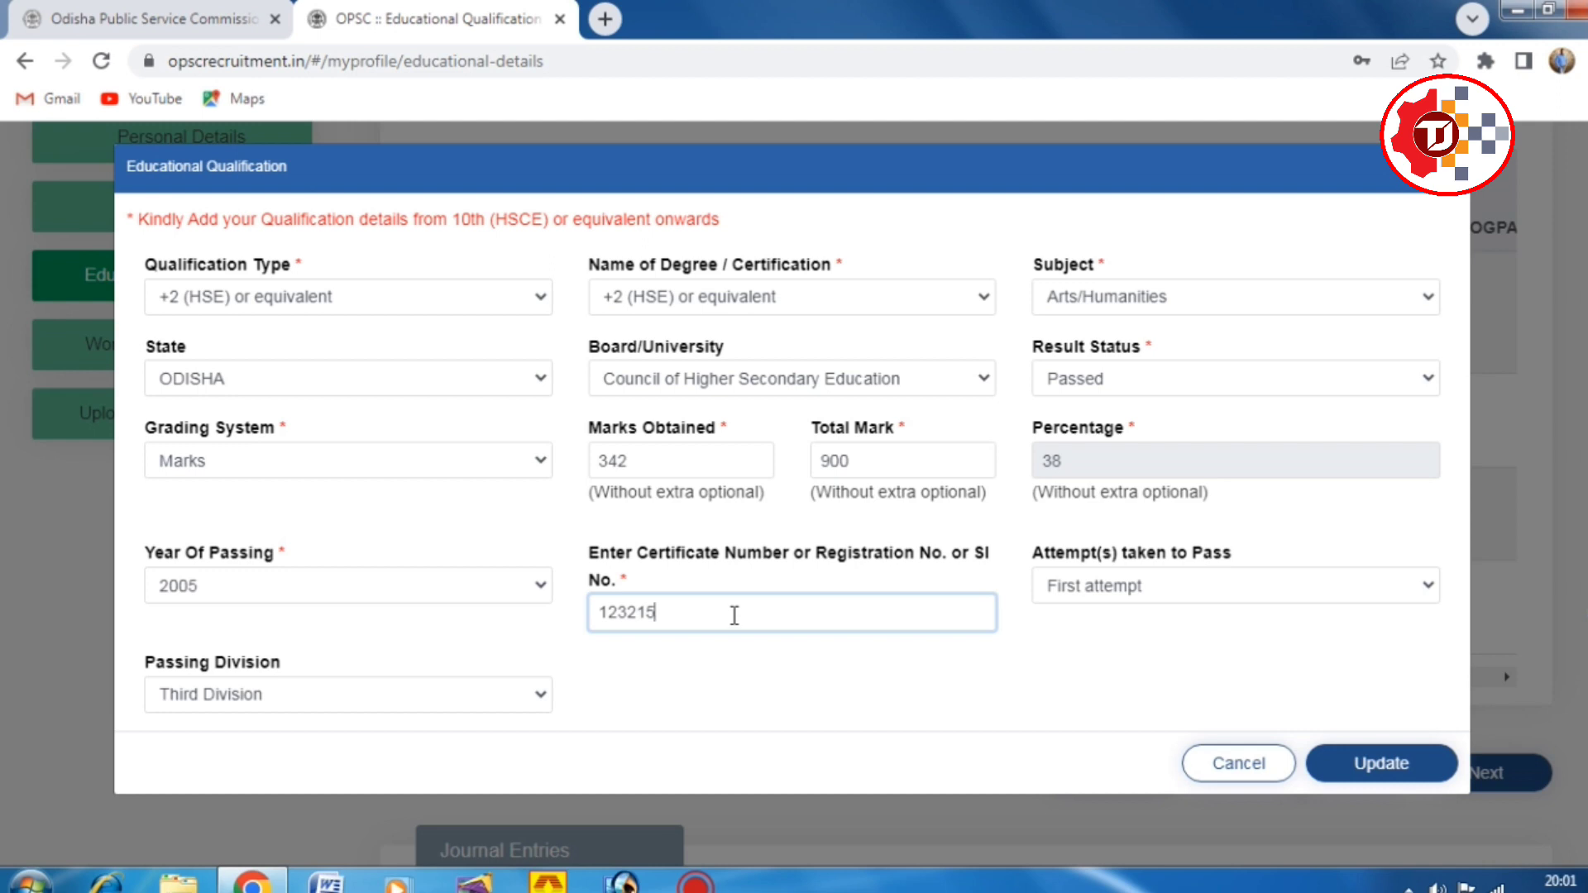
pyautogui.click(1132, 594)
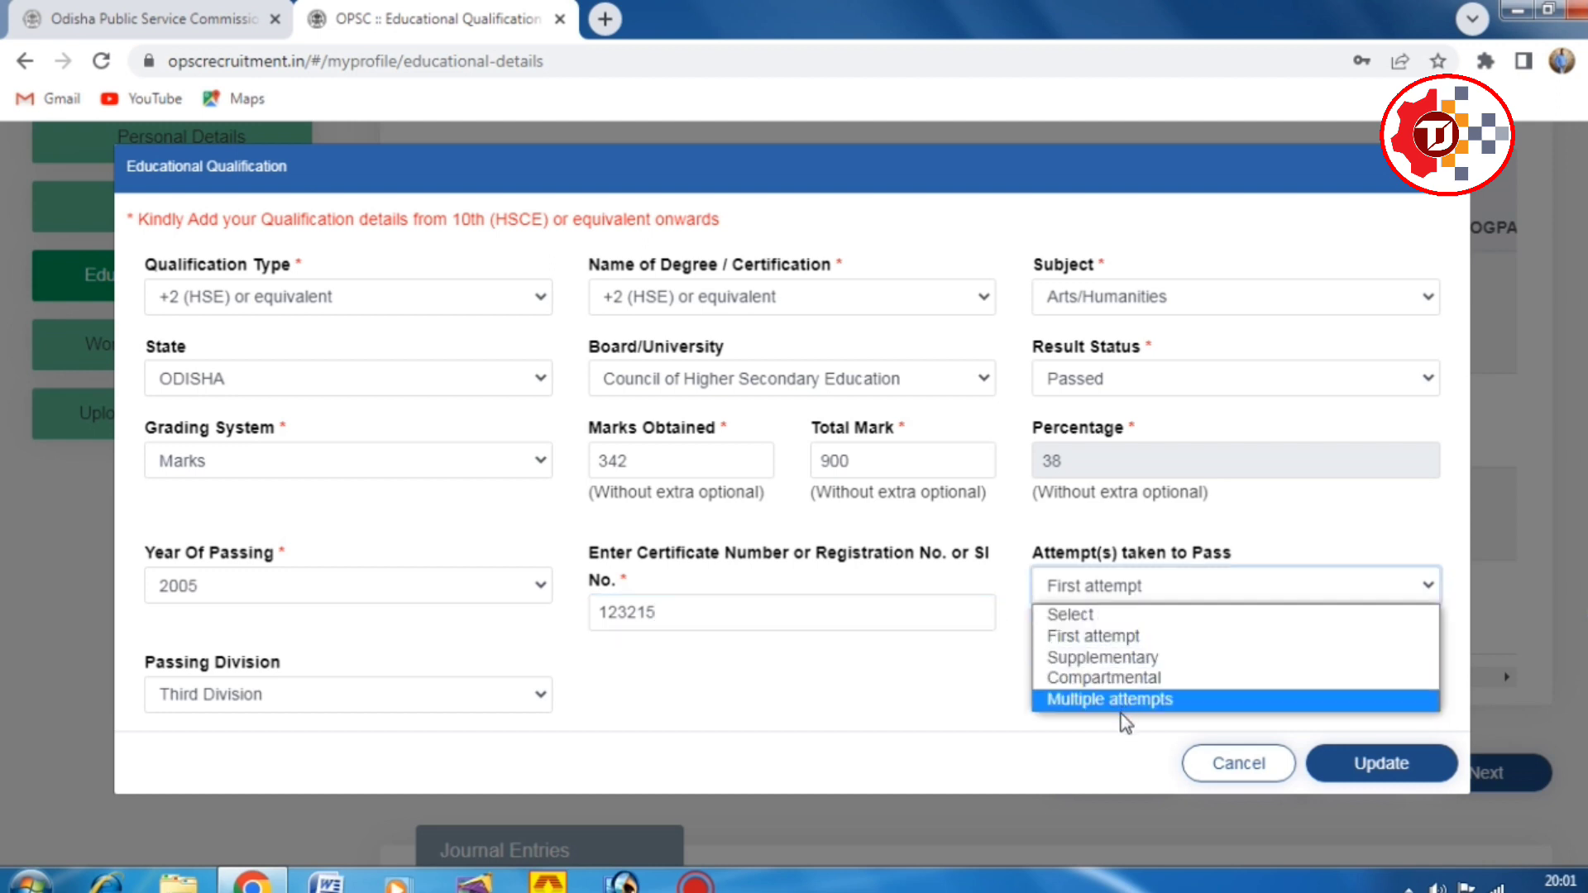
pyautogui.click(1097, 638)
pyautogui.click(242, 697)
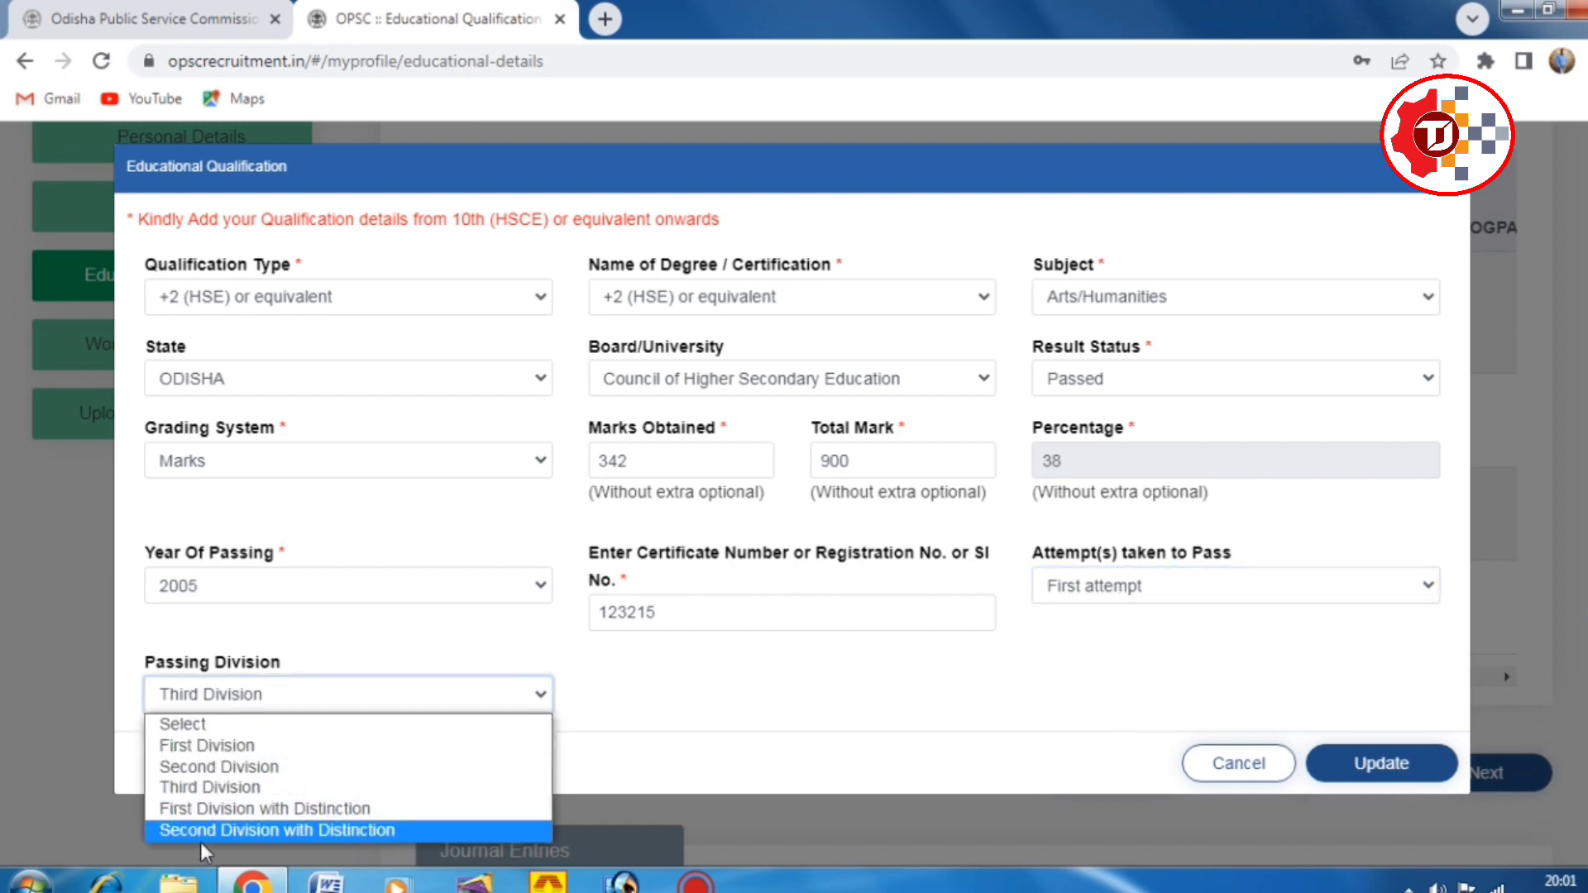
pyautogui.click(617, 736)
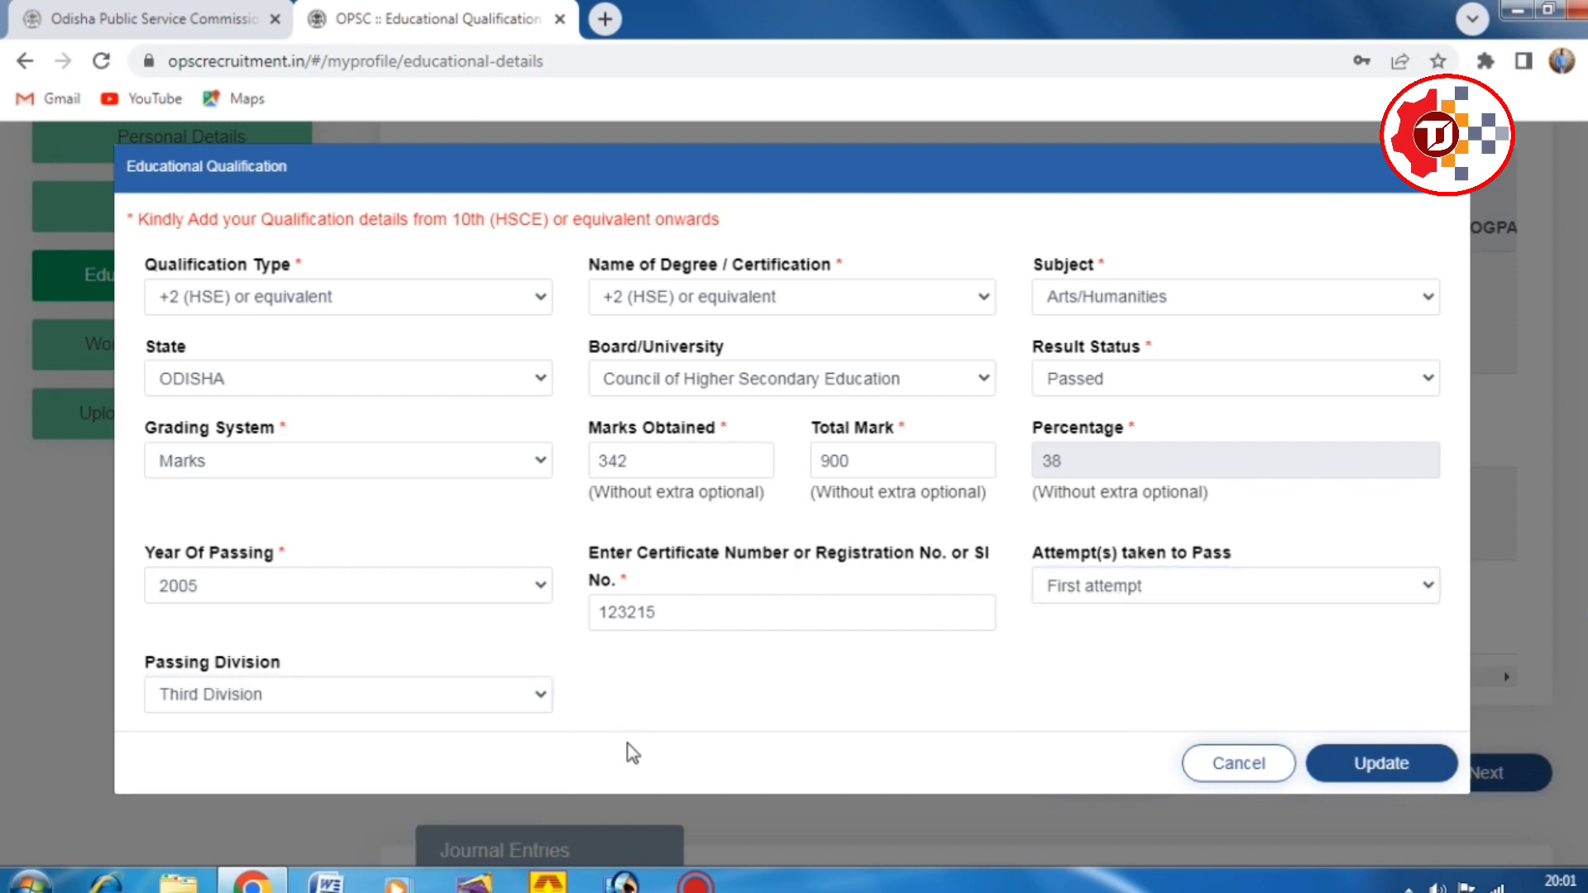
pyautogui.click(1207, 766)
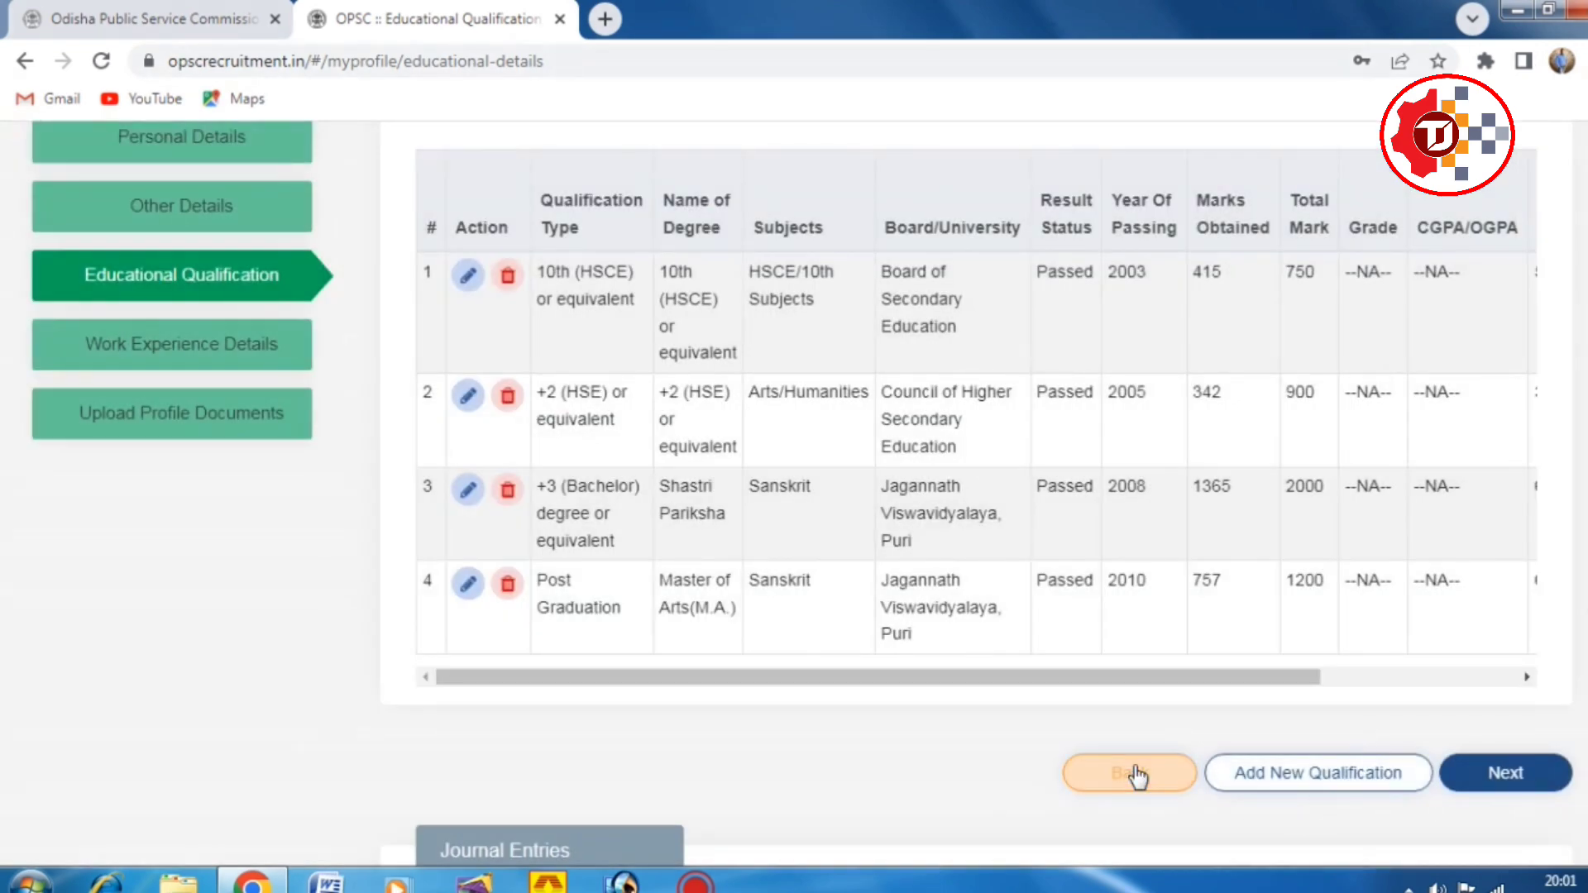
# Open the +3 (Bachelor) degree record for editing, keep its qualification type and choose Integrated B.Sc./M.Sc as the degree name.
pyautogui.click(467, 491)
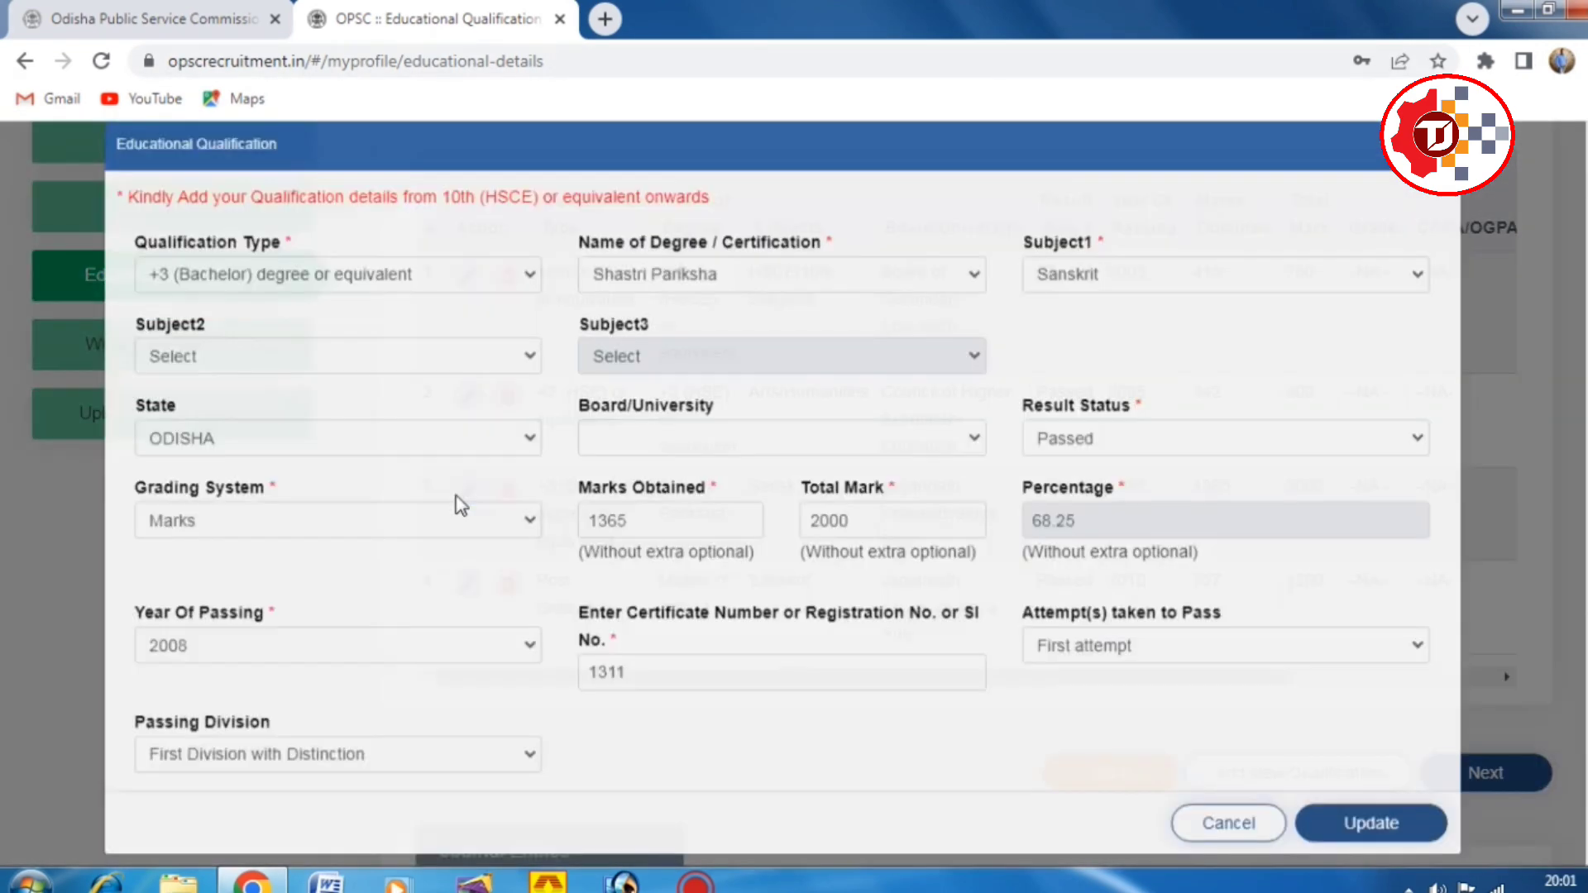
pyautogui.click(432, 306)
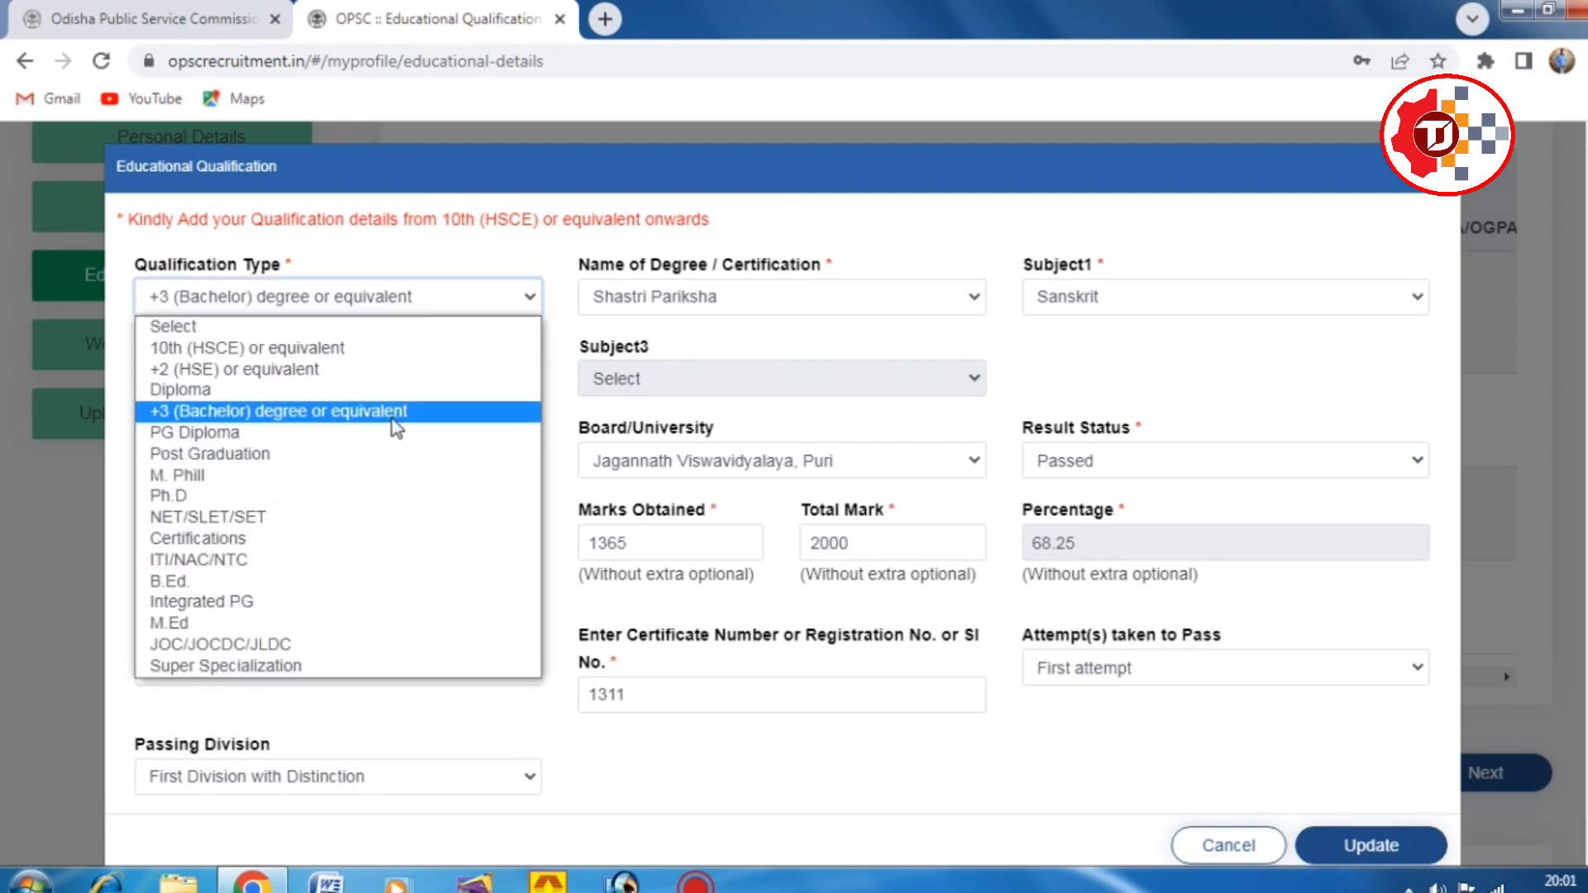
pyautogui.click(462, 298)
pyautogui.click(690, 305)
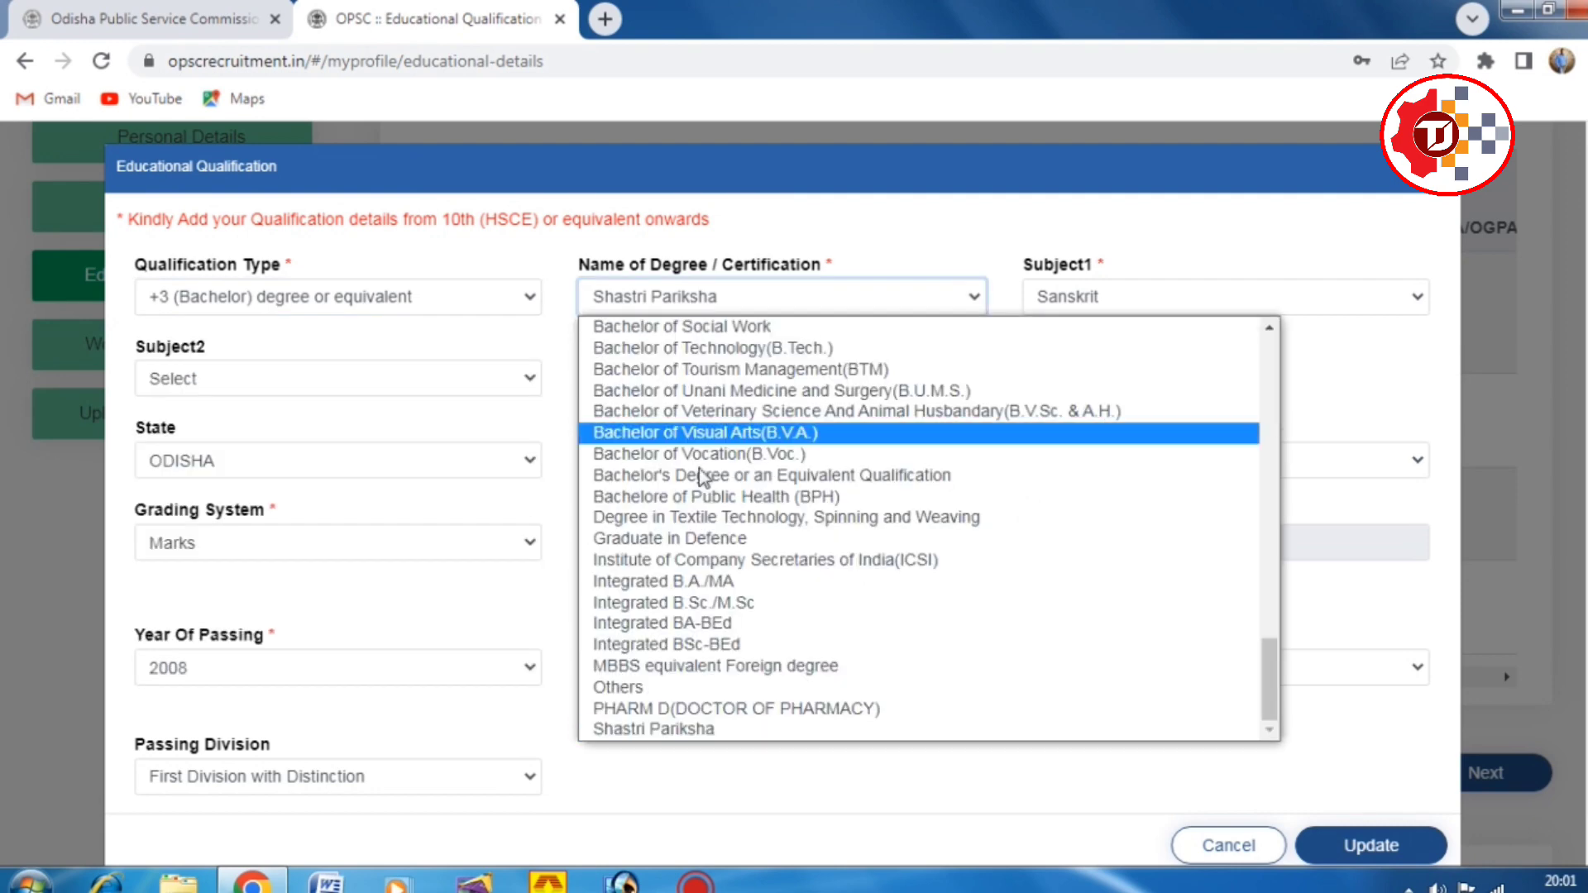
pyautogui.click(691, 602)
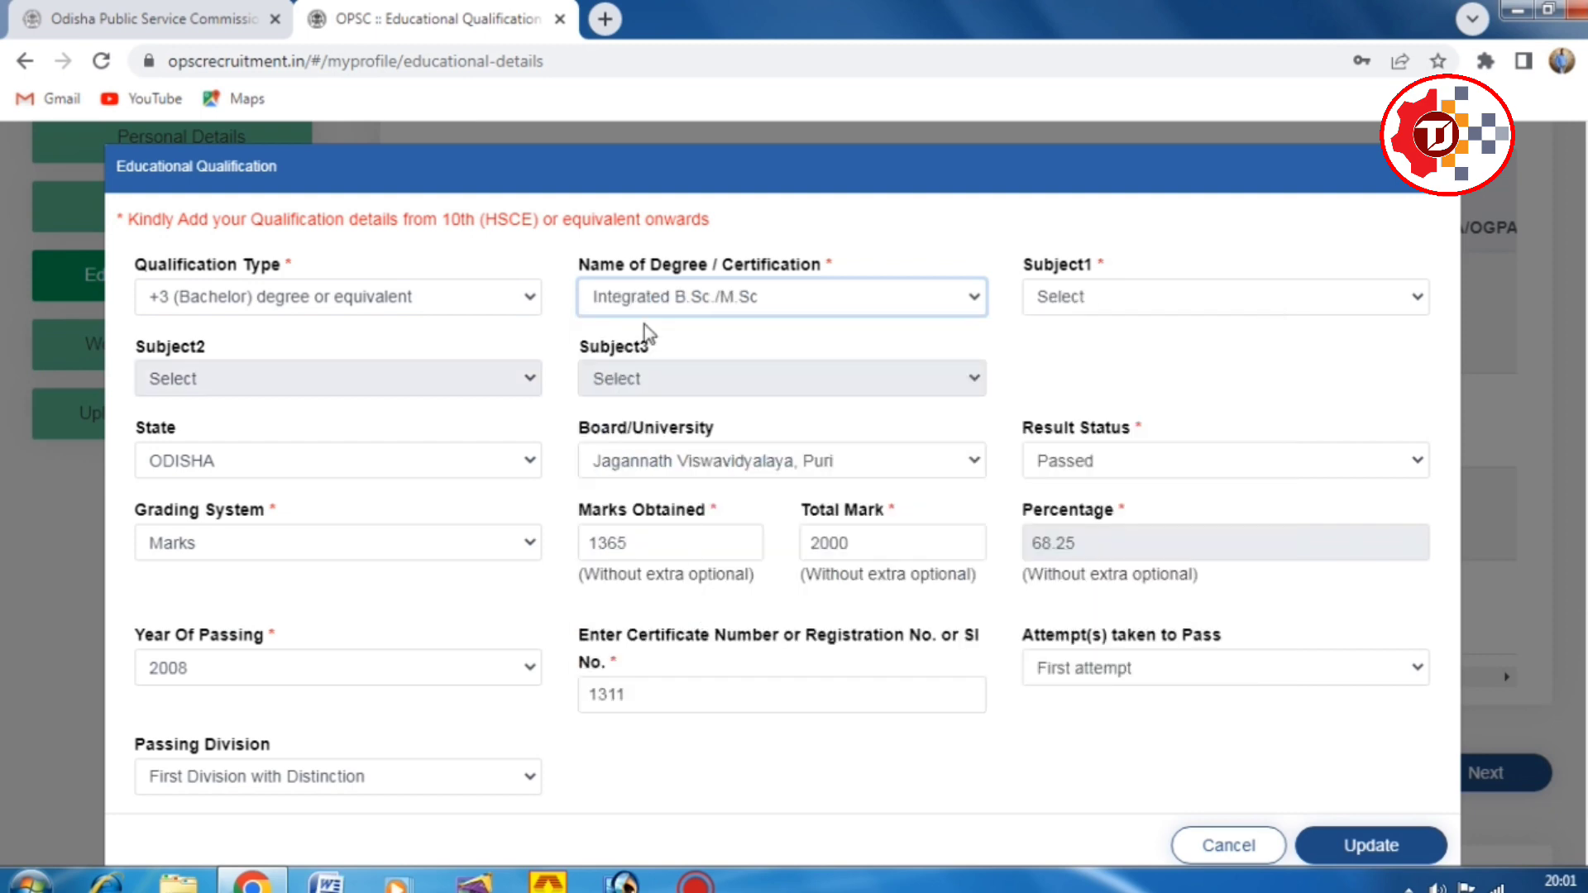
# Look through the full list of bachelor degree names for the +3 record and choose BComLL.B.
pyautogui.click(713, 308)
pyautogui.scroll(5, 682, 707)
pyautogui.scroll(-5, 703, 703)
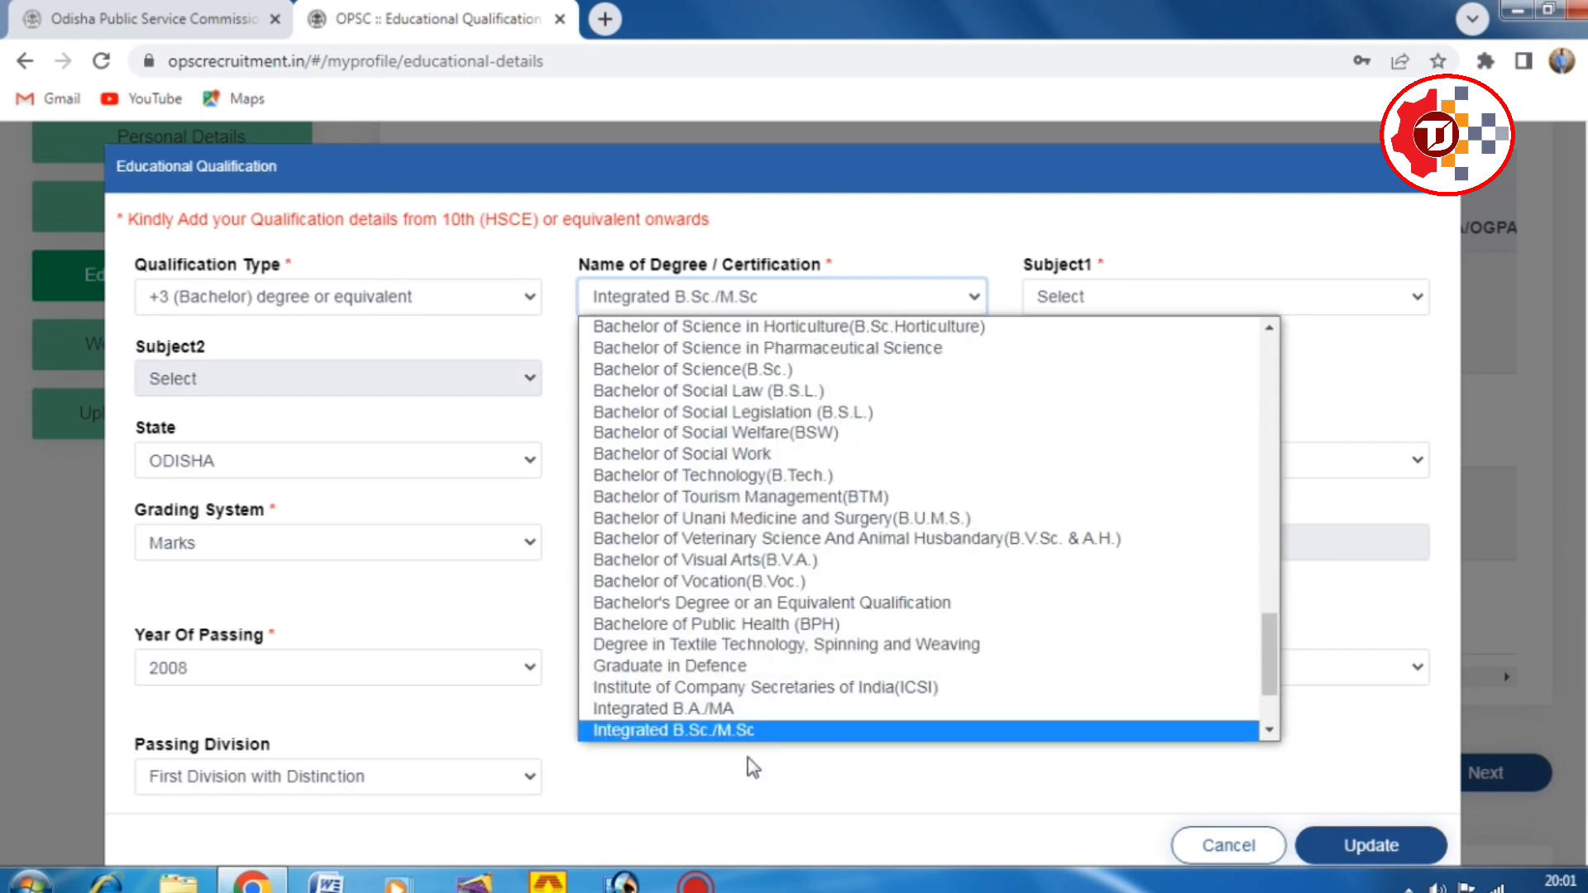
pyautogui.scroll(10, 697, 712)
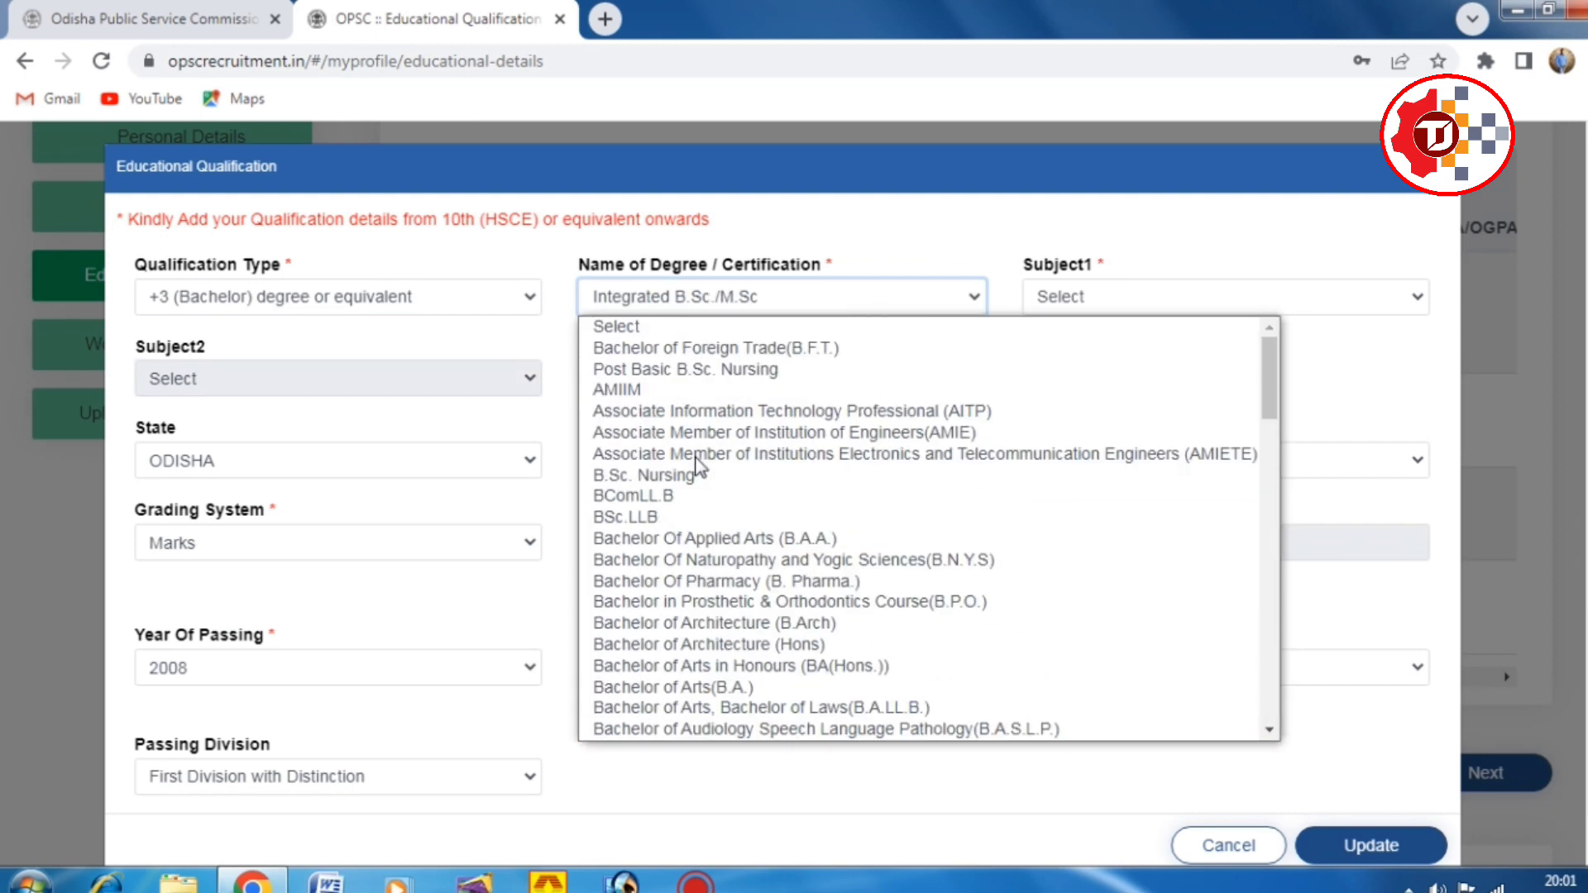
pyautogui.scroll(-5, 711, 579)
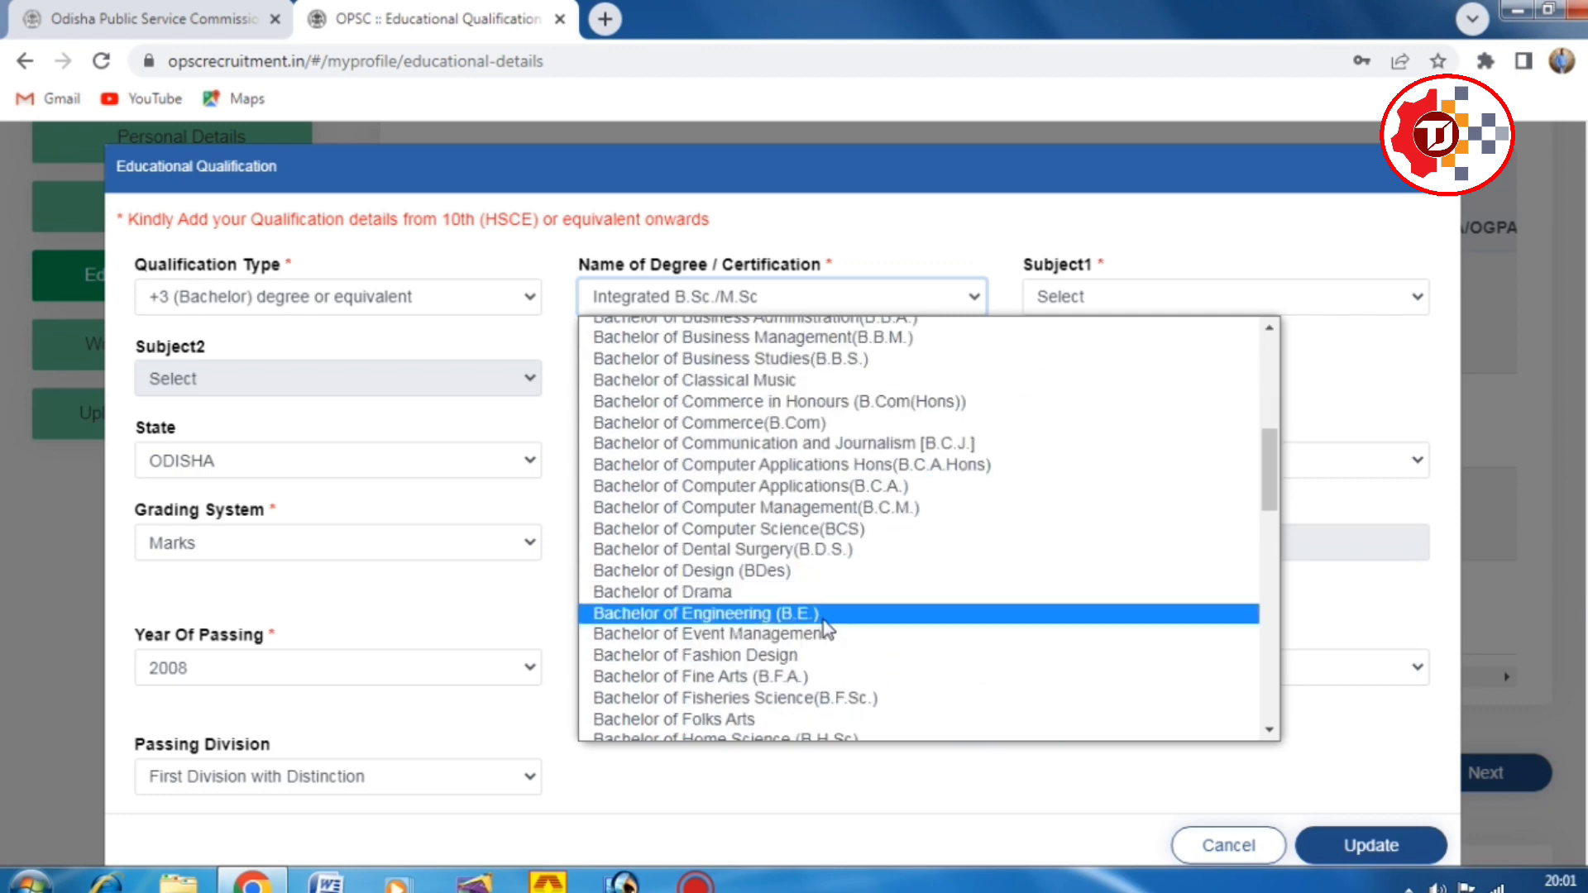
pyautogui.scroll(5, 723, 662)
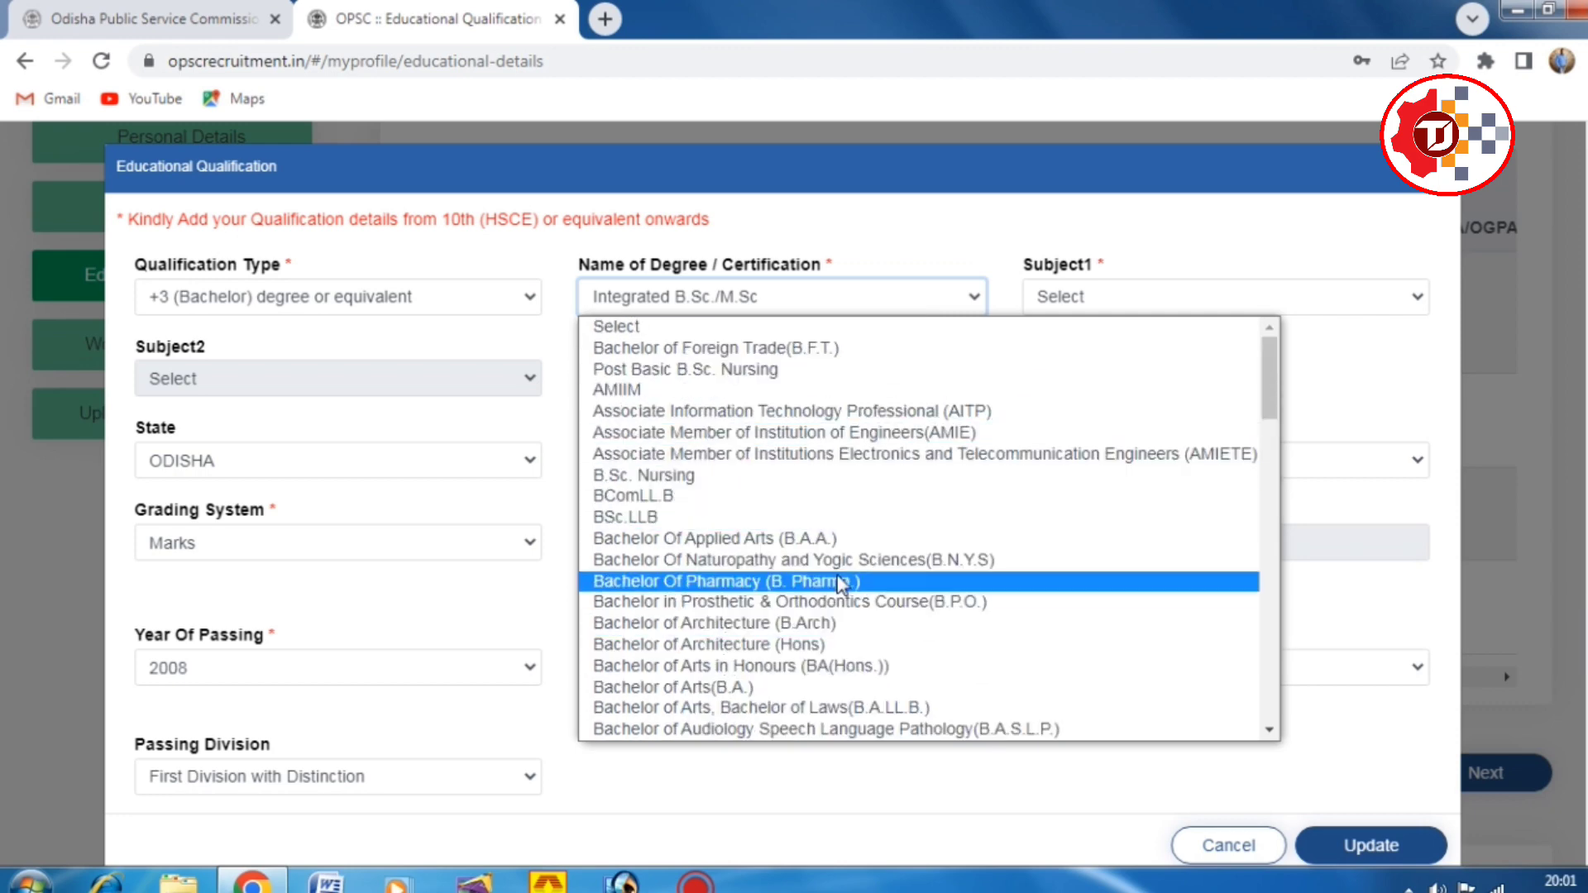
pyautogui.scroll(-4, 839, 579)
pyautogui.scroll(4, 835, 579)
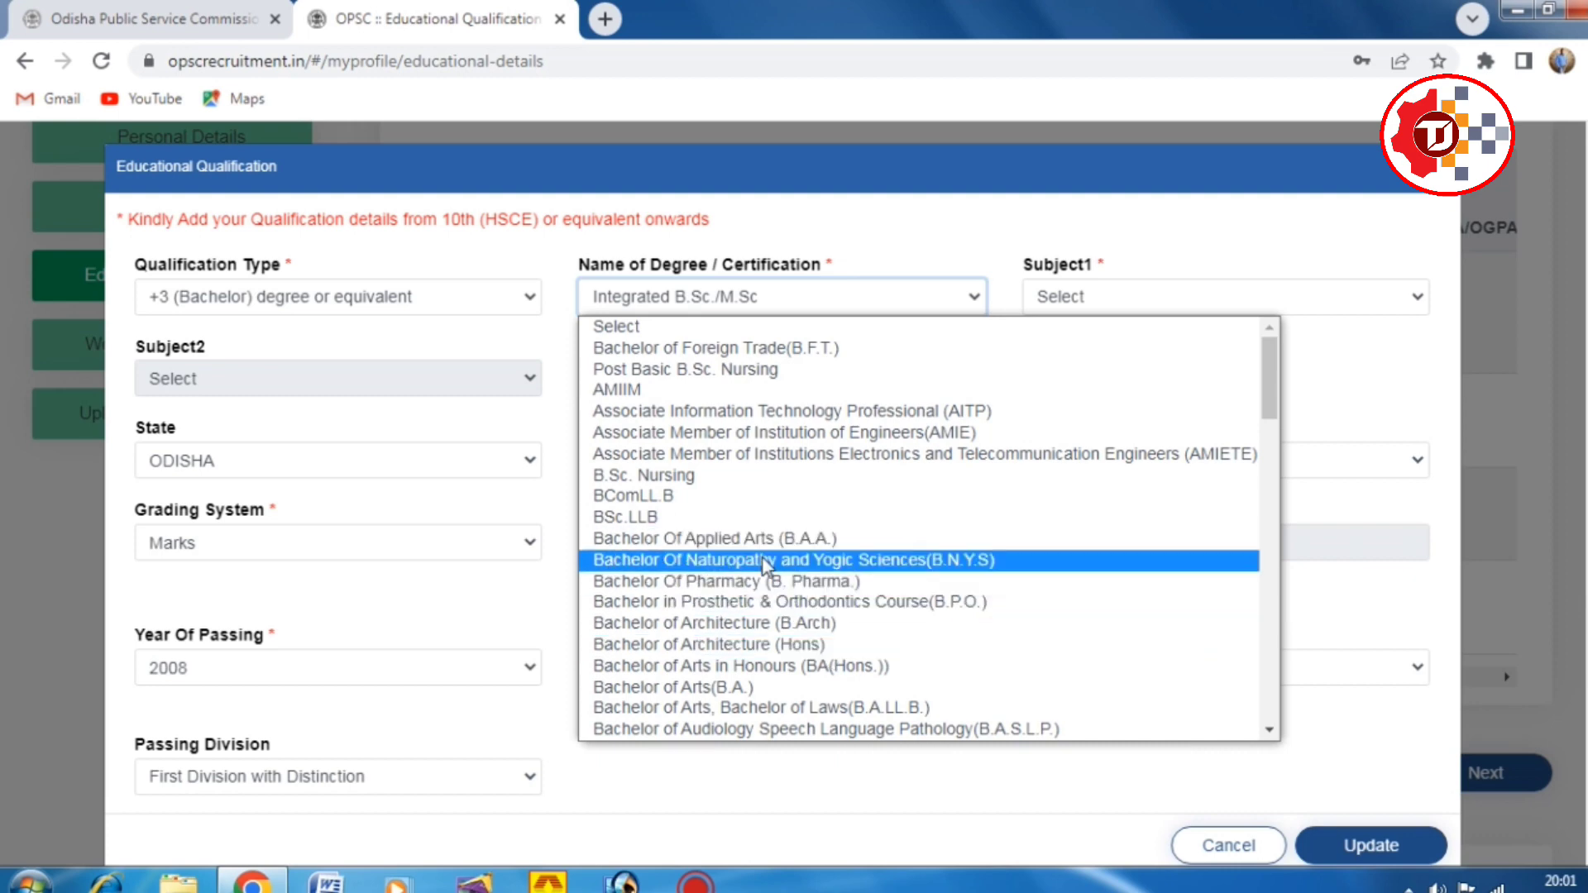
pyautogui.scroll(-4, 796, 565)
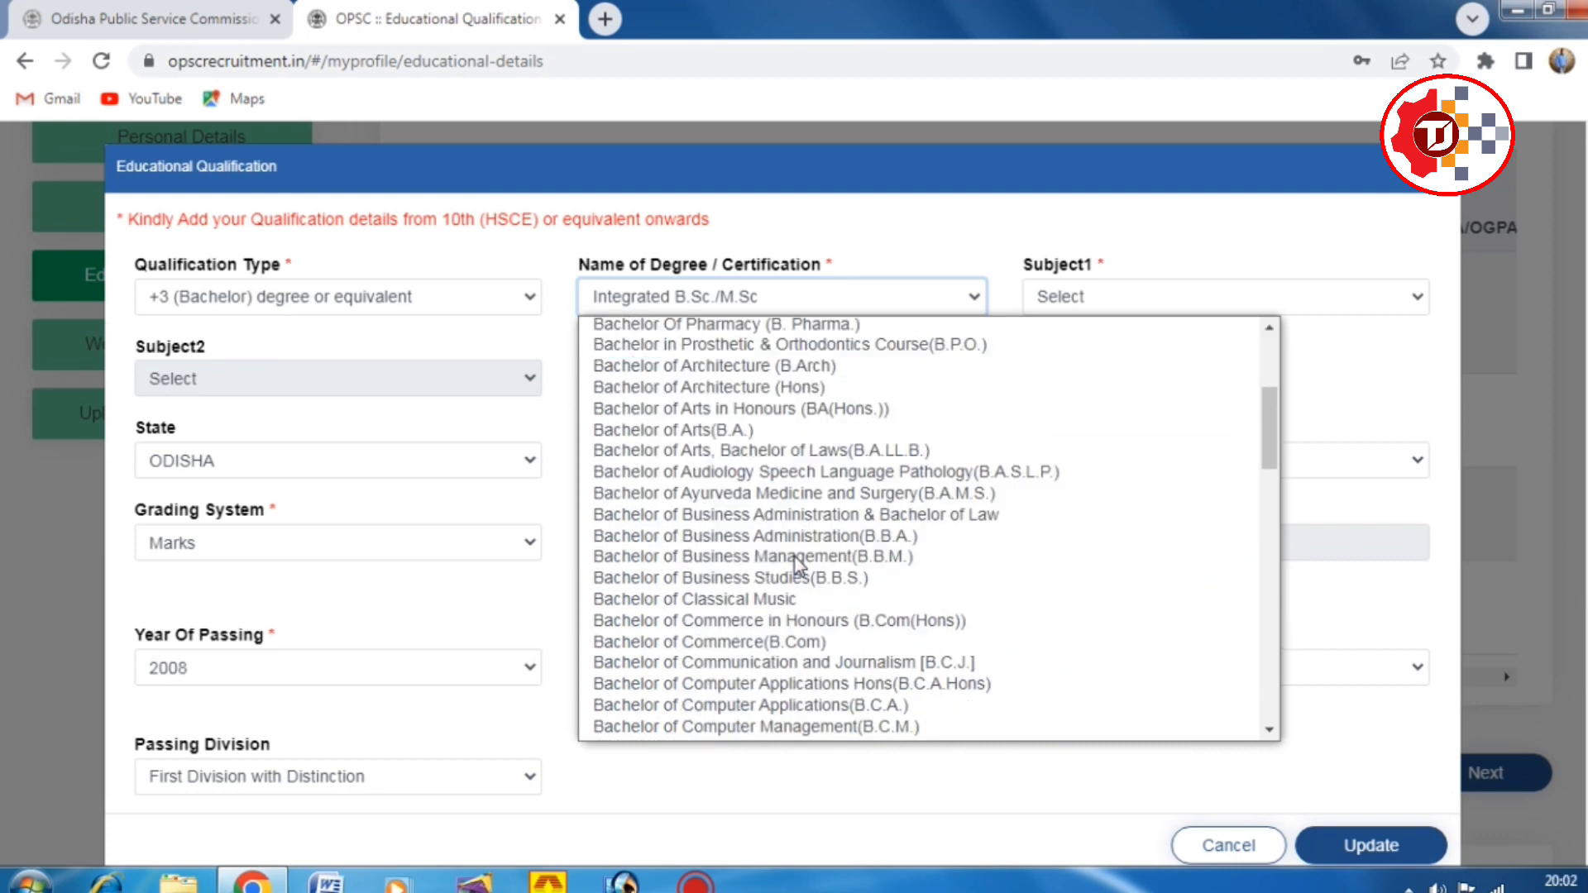
pyautogui.scroll(-6, 796, 565)
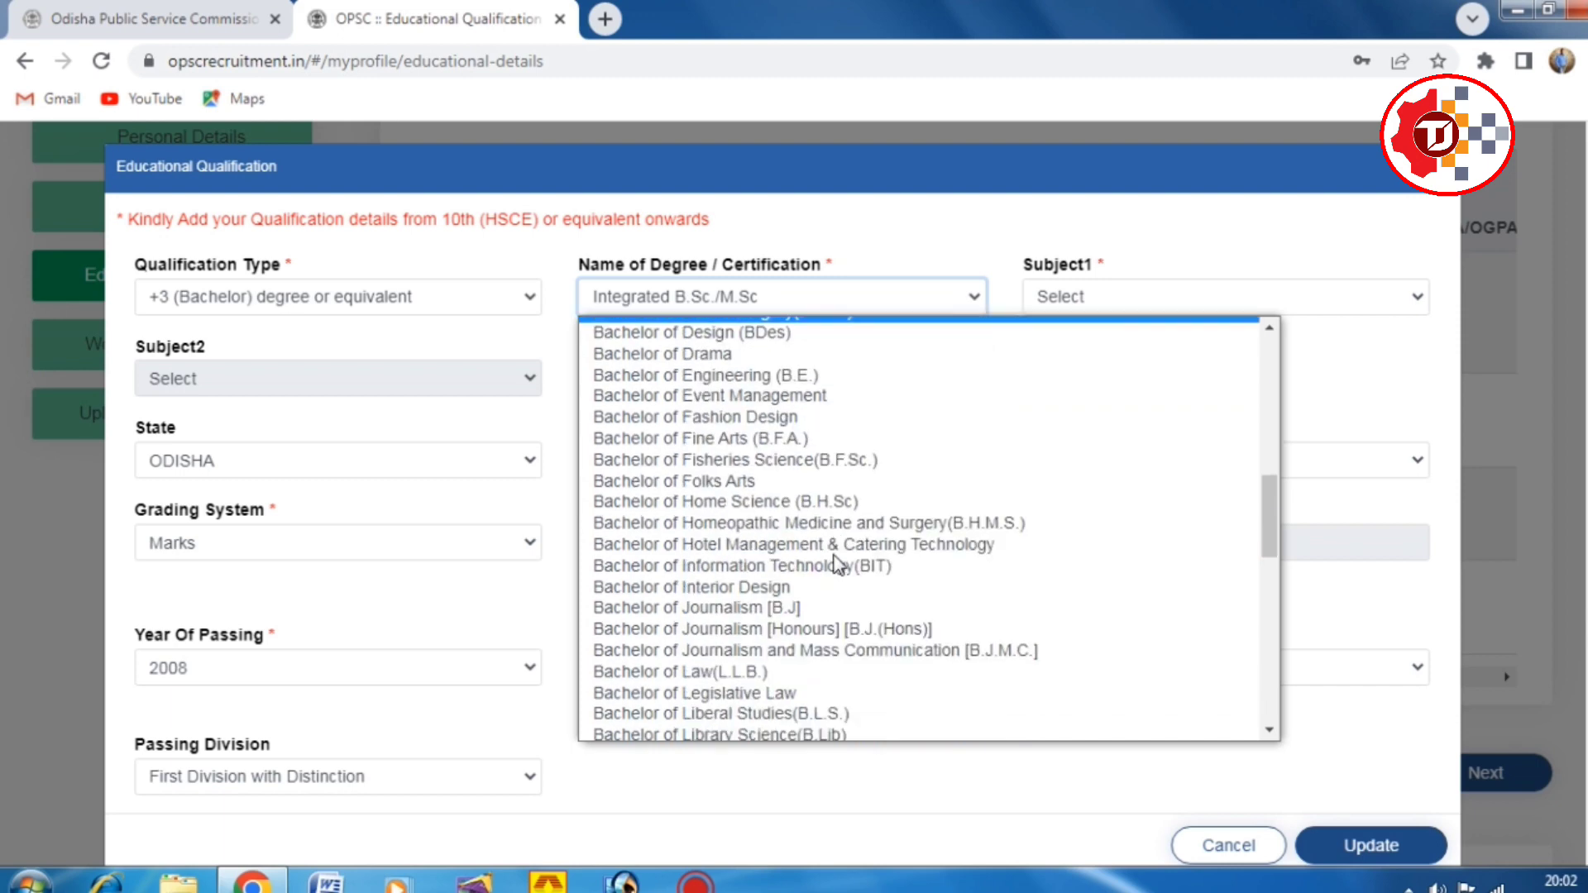
pyautogui.scroll(-12, 838, 565)
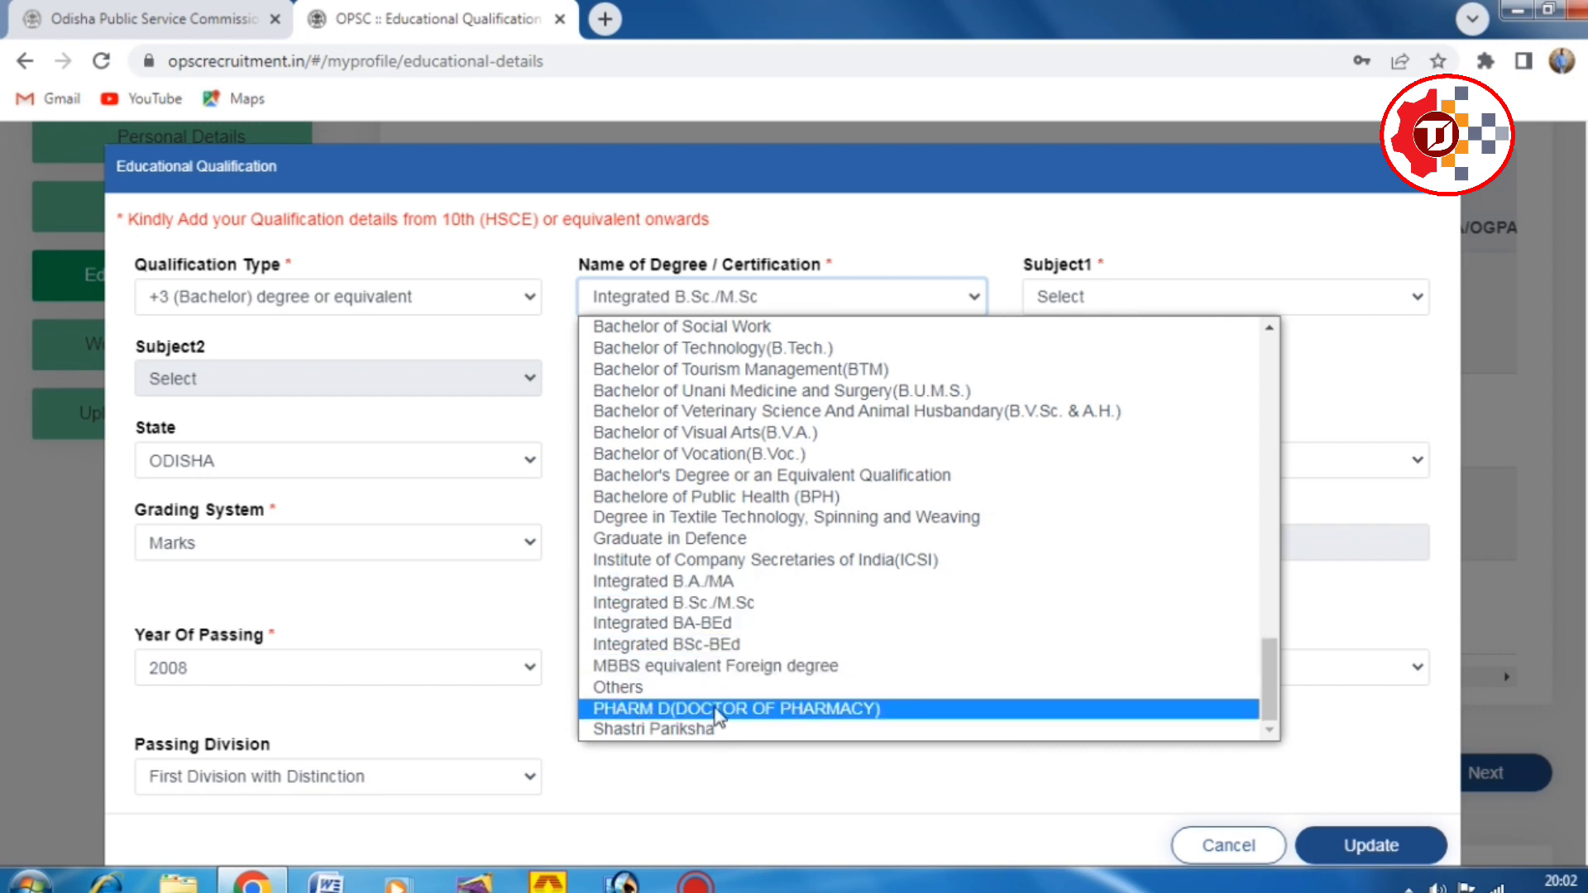
pyautogui.scroll(15, 717, 542)
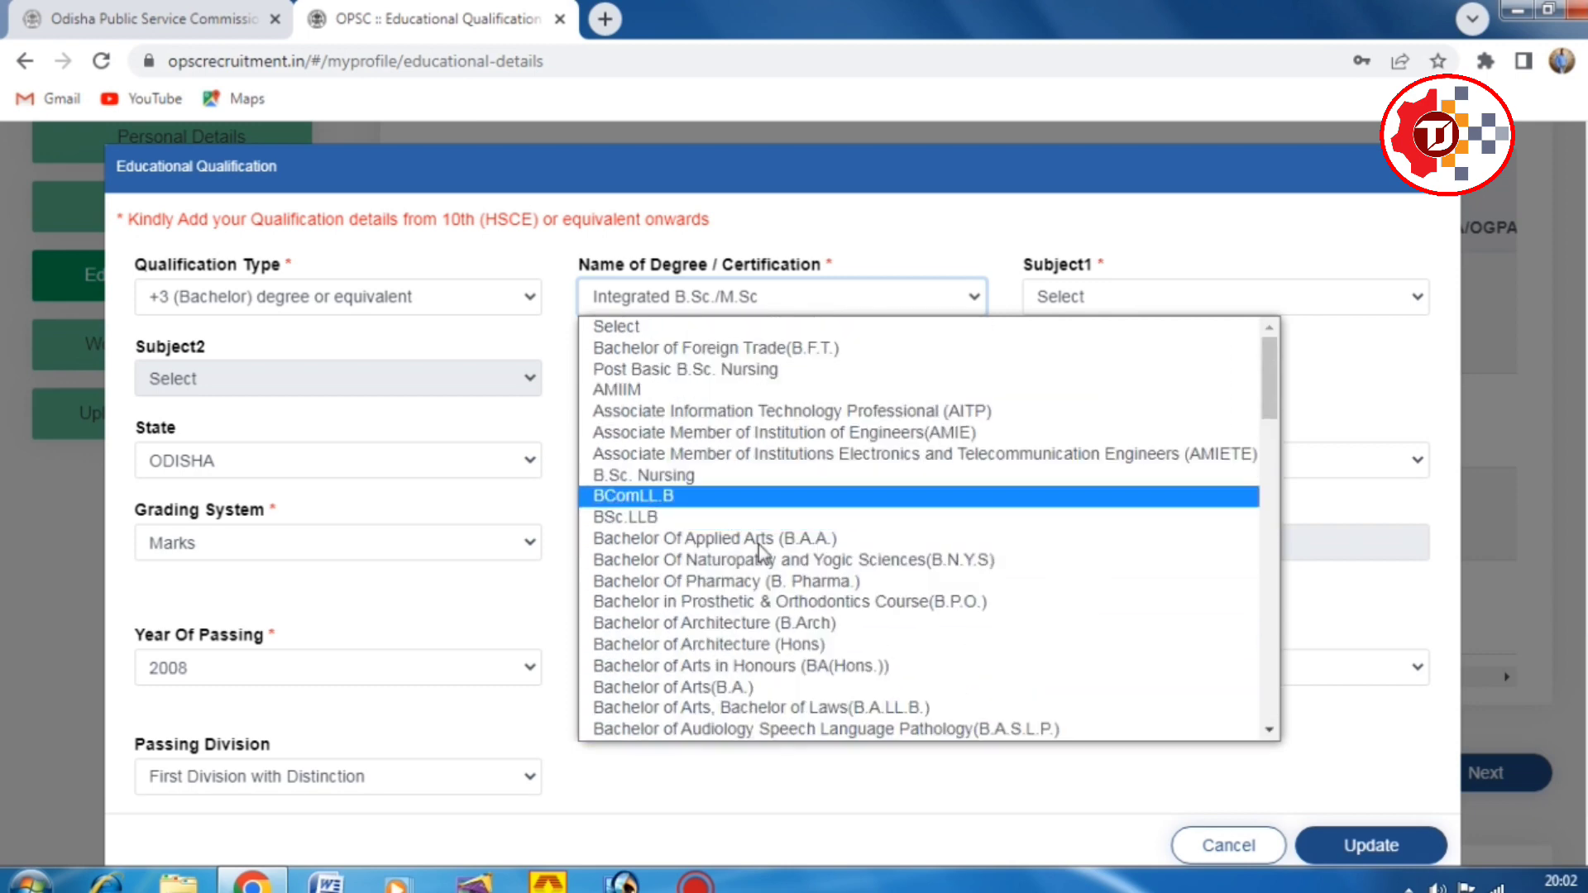
pyautogui.click(637, 495)
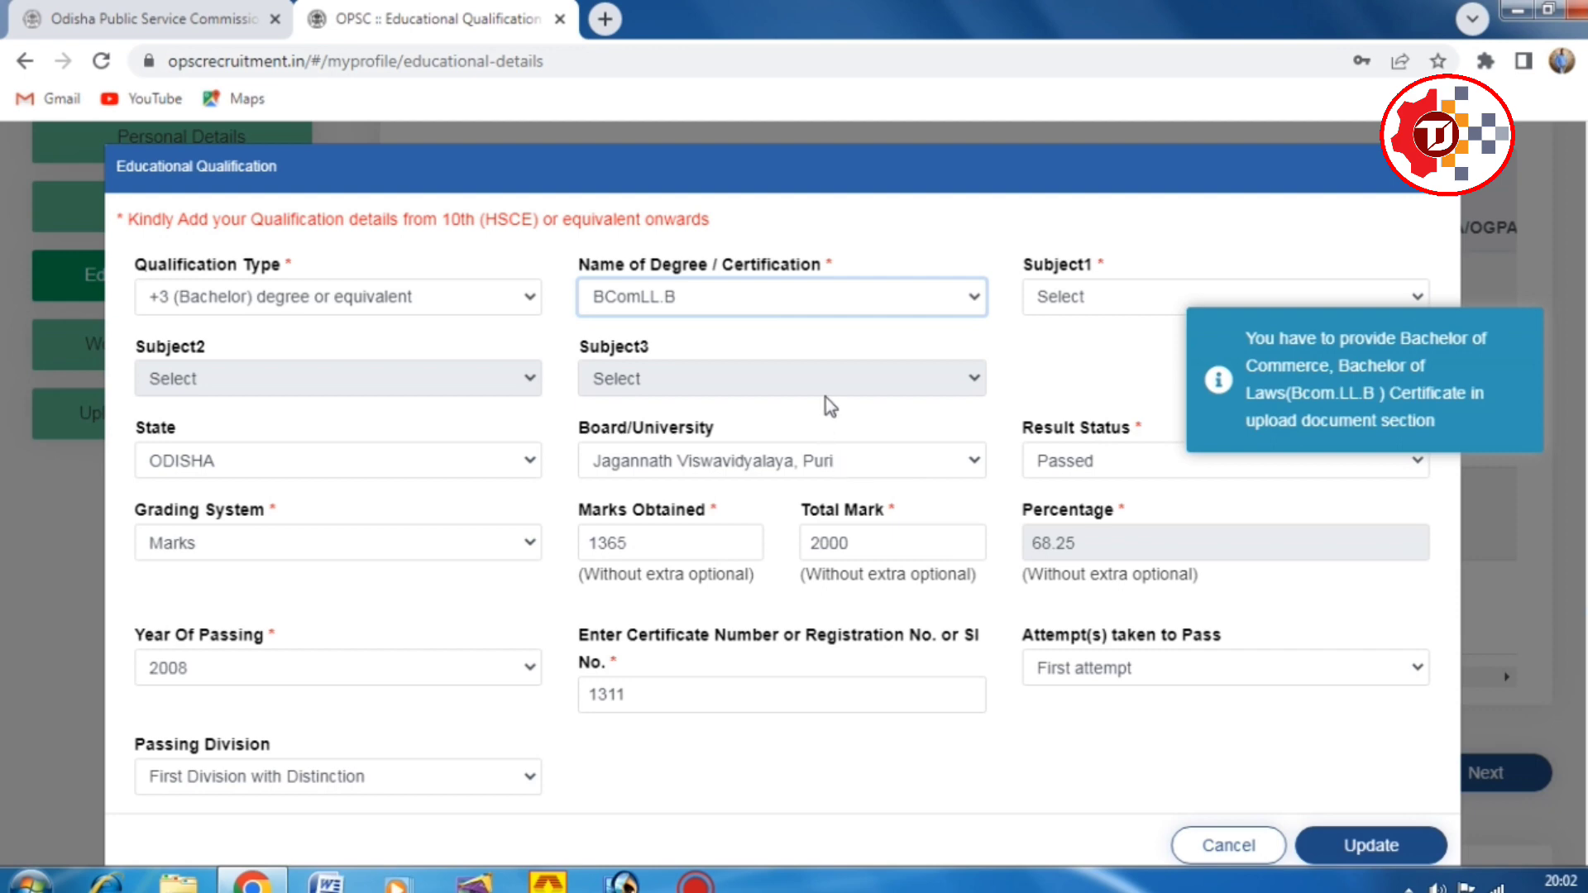
# Set Subject1 of the +3 record to Law and check the Subject2 and Subject3 fields.
pyautogui.click(1103, 311)
pyautogui.click(1091, 343)
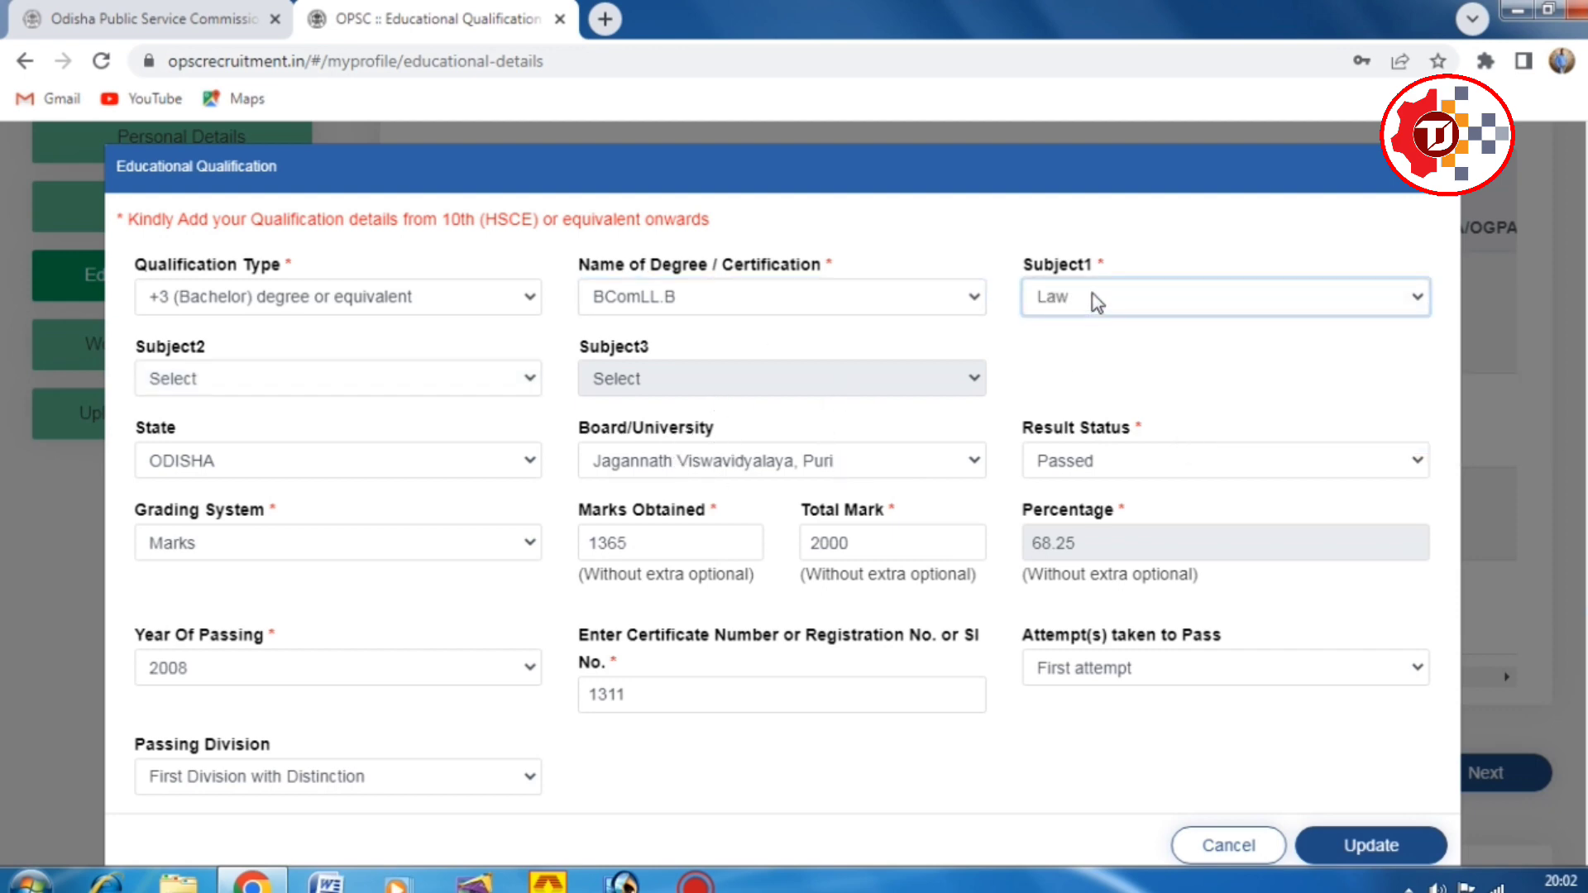
pyautogui.click(256, 377)
pyautogui.click(261, 378)
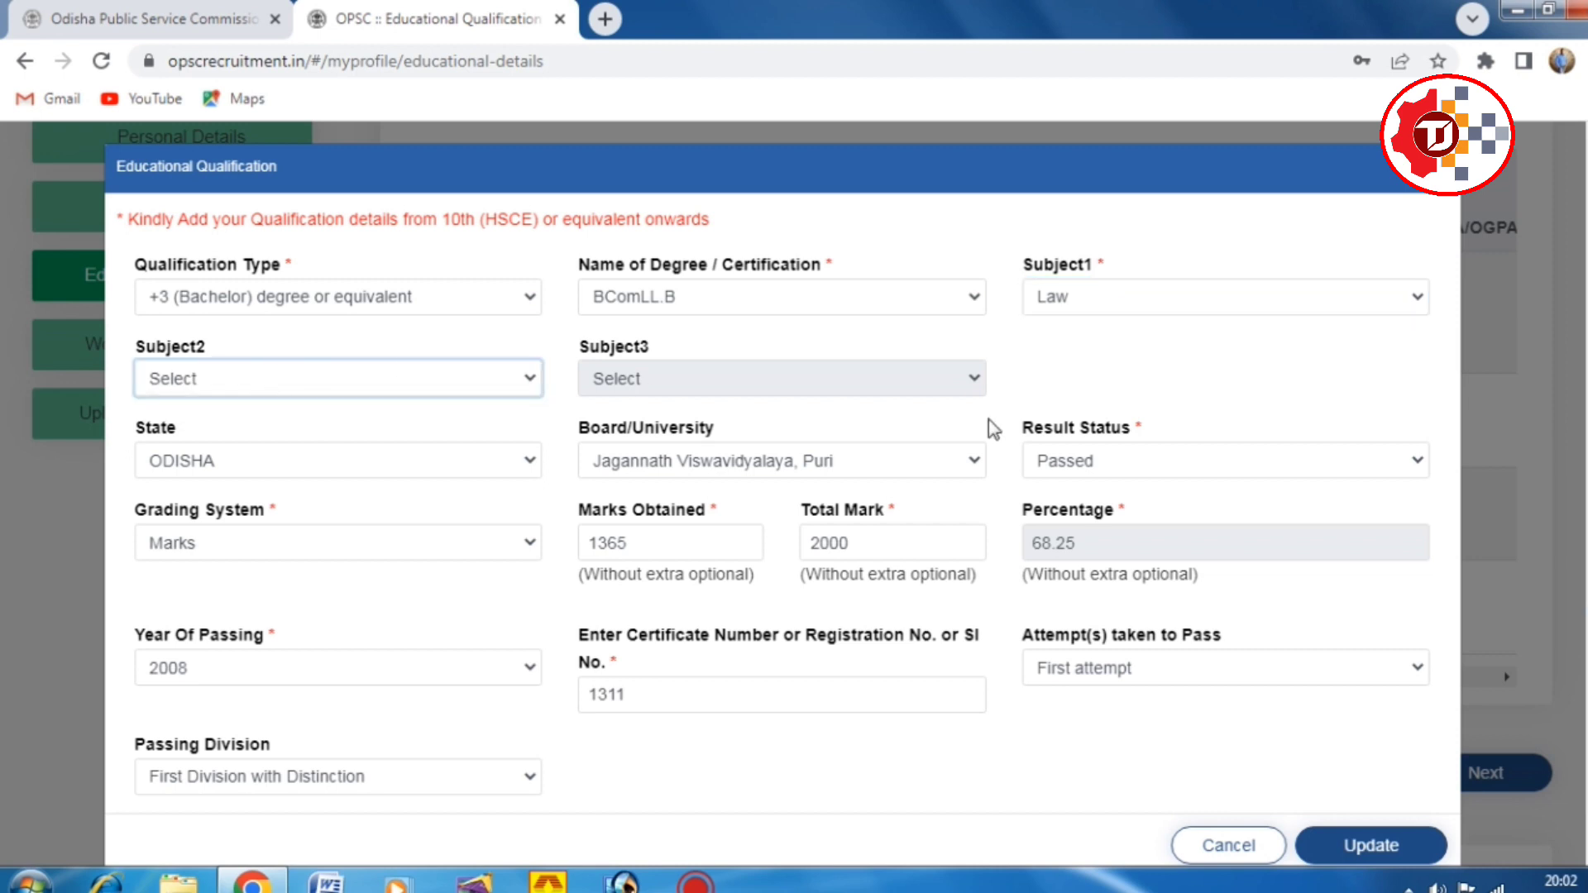
pyautogui.click(894, 401)
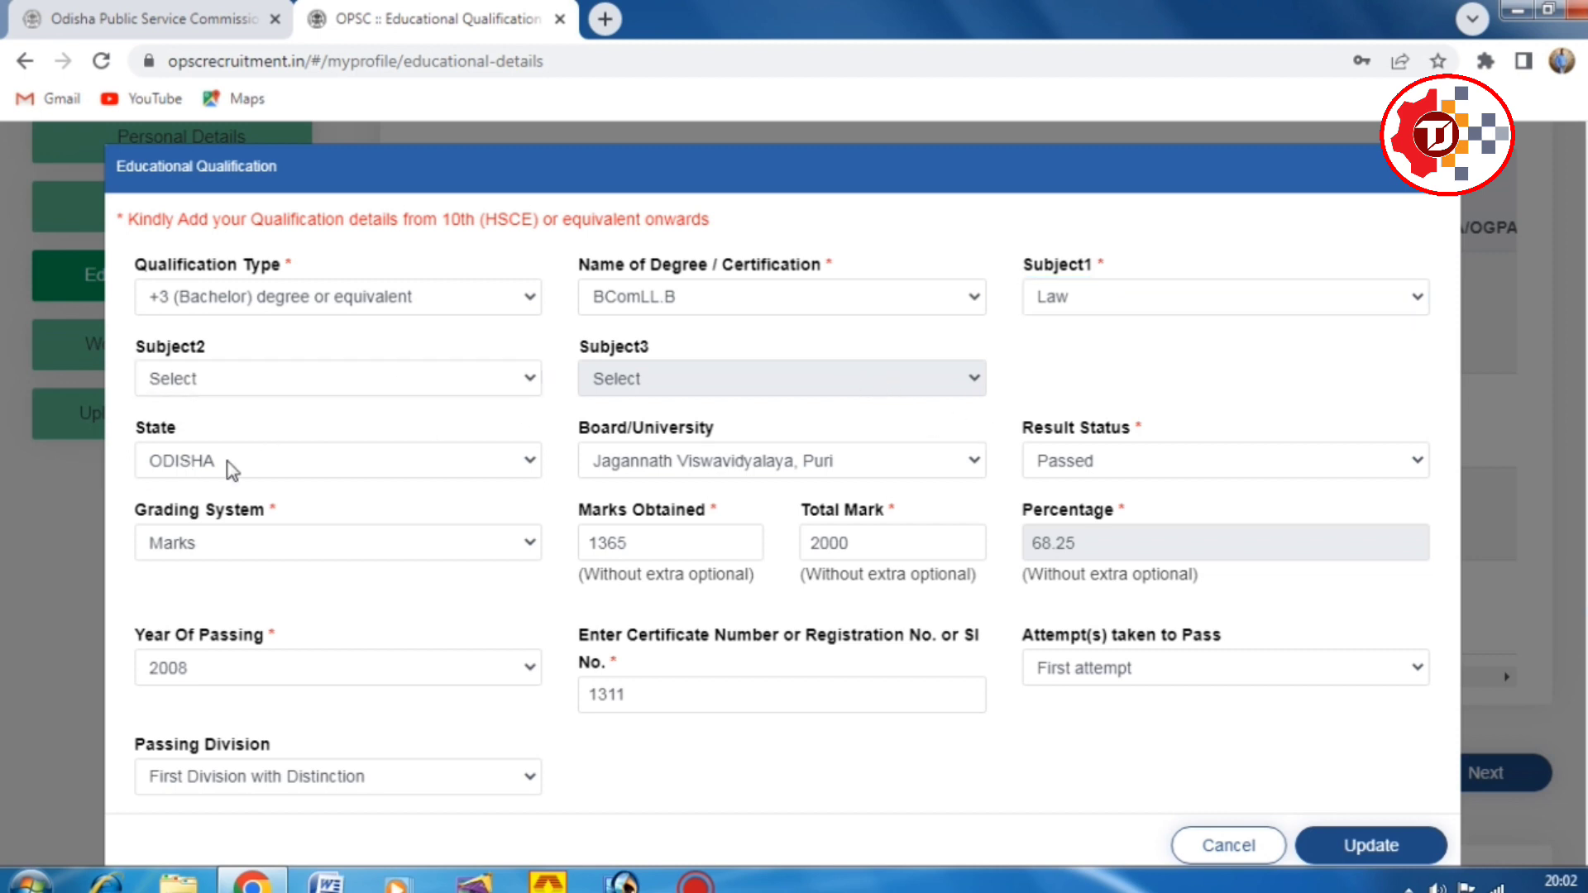
# Go through the +3 record's state, university and result status options, keeping ODISHA, Jagannath Viswavidyalaya, Puri and Passed.
pyautogui.click(248, 457)
pyautogui.click(249, 456)
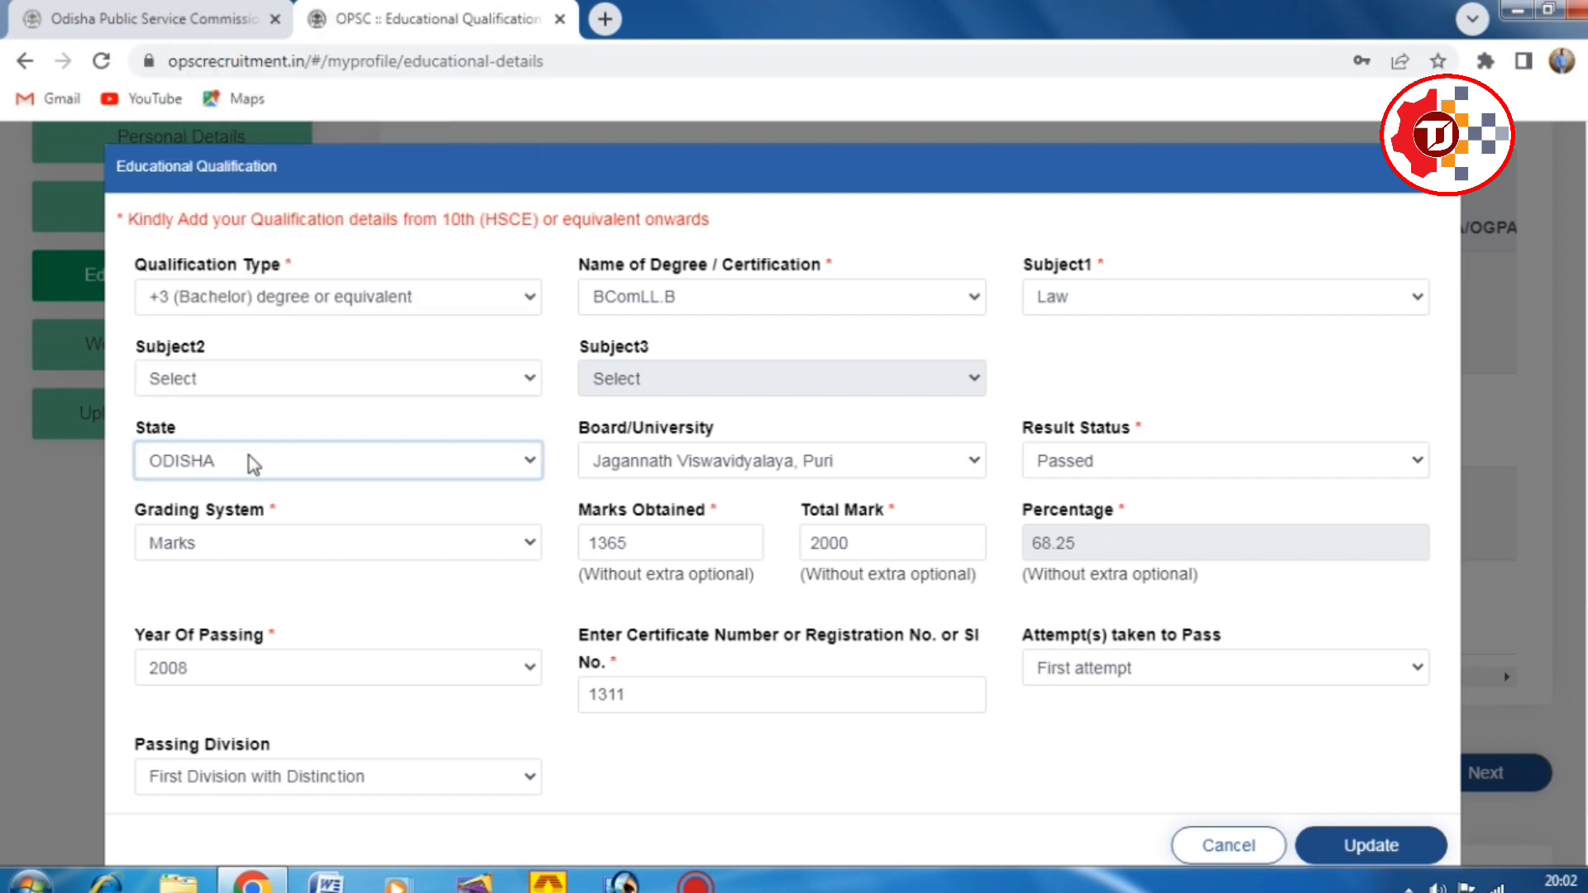
pyautogui.click(698, 464)
pyautogui.click(698, 465)
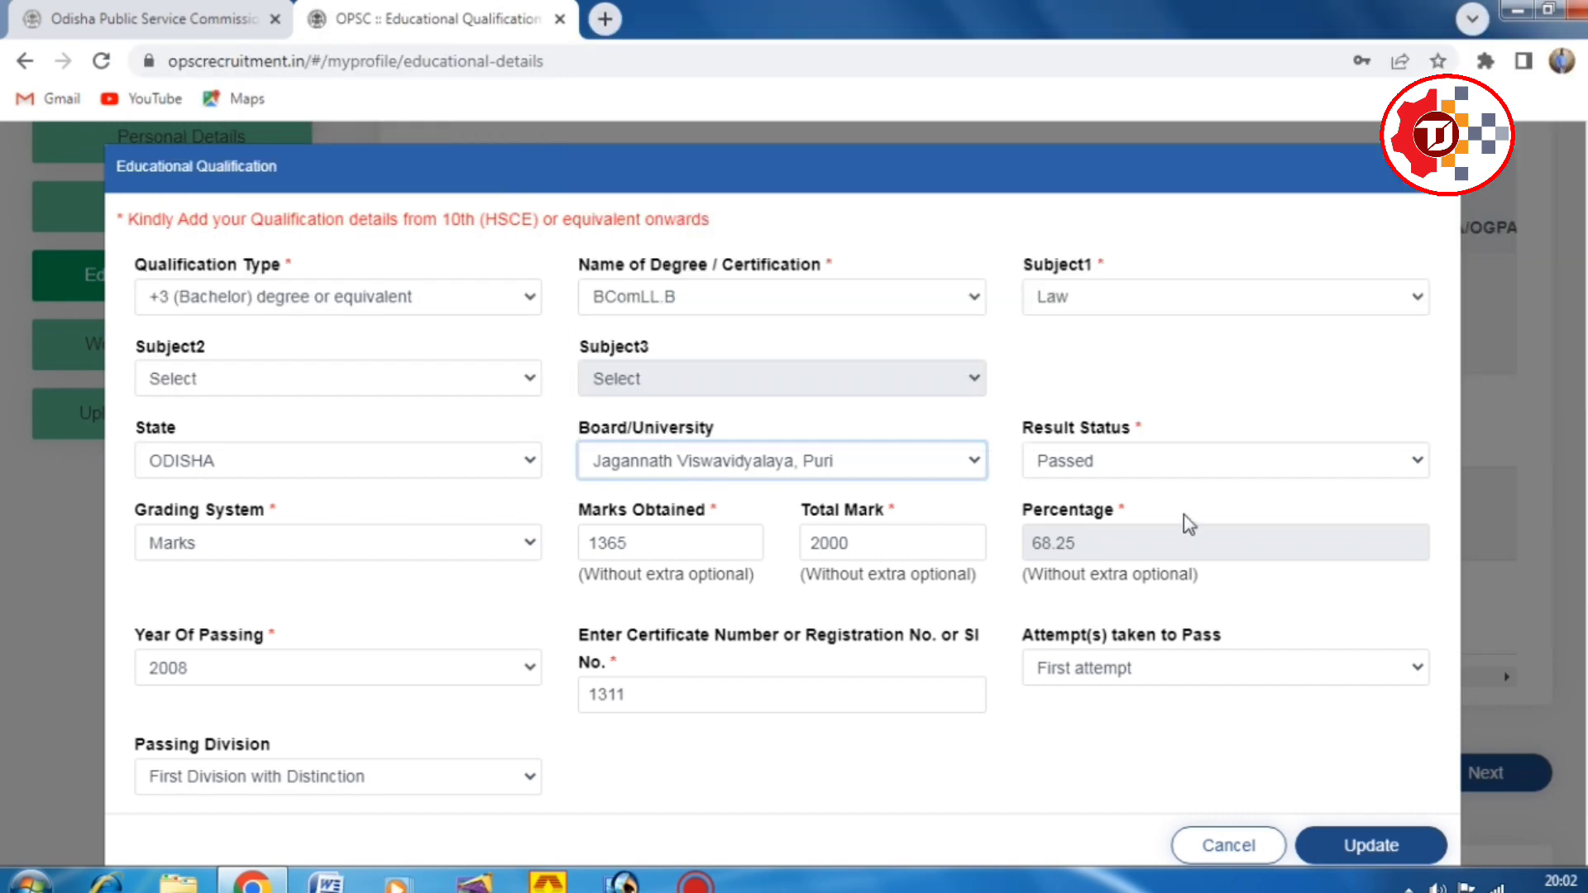
pyautogui.click(1130, 463)
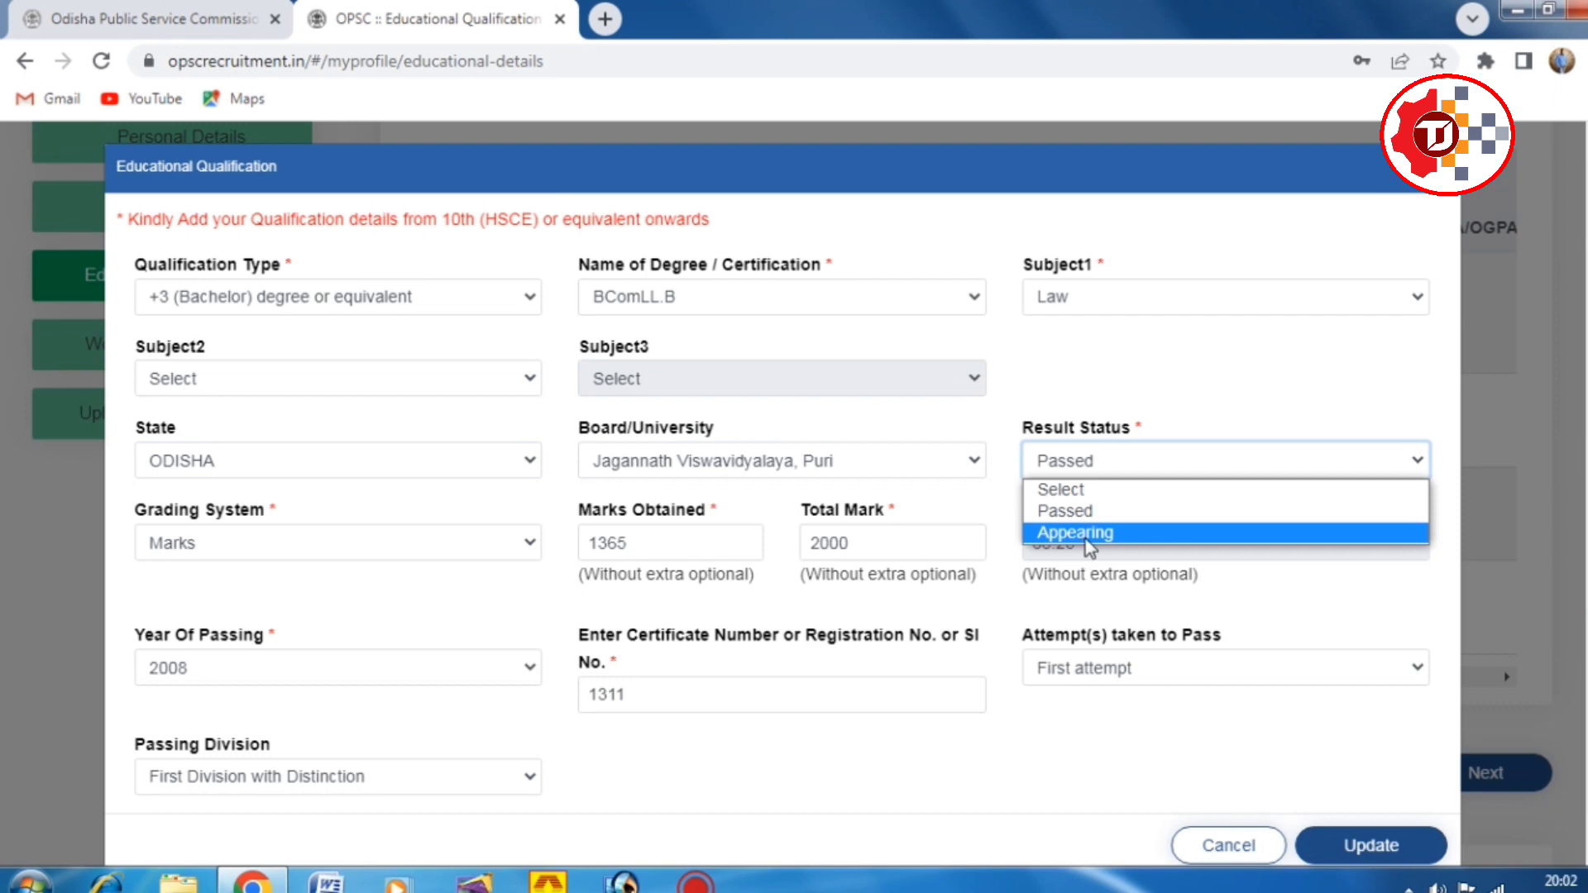
# Check the +3 record's grading system options, keeping Marks, and its marks obtained, total mark and percentage fields.
pyautogui.click(283, 542)
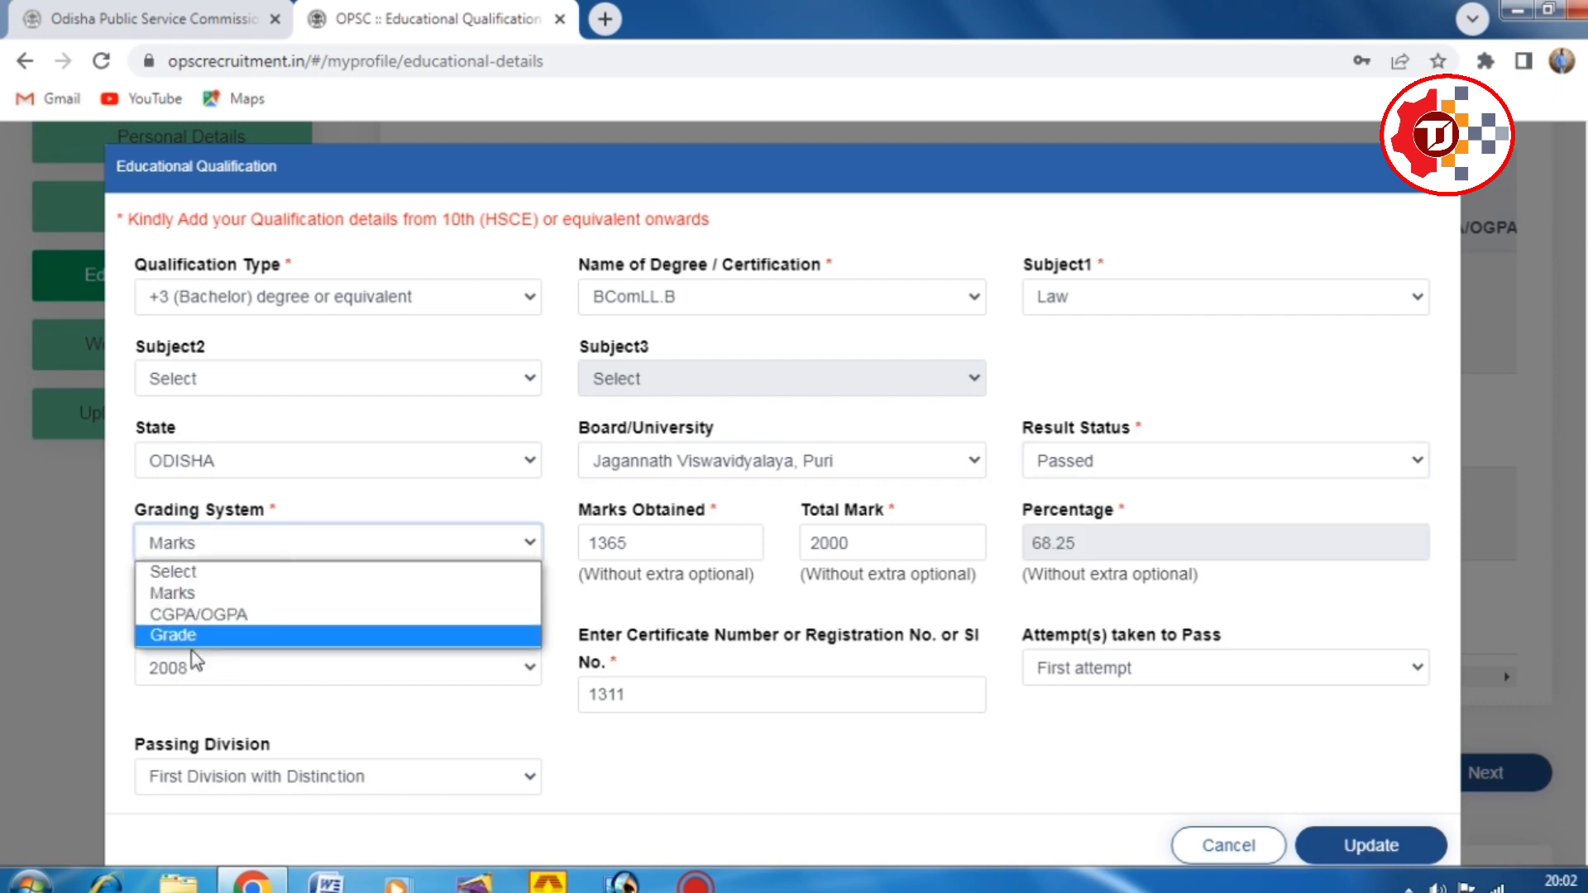
pyautogui.click(686, 545)
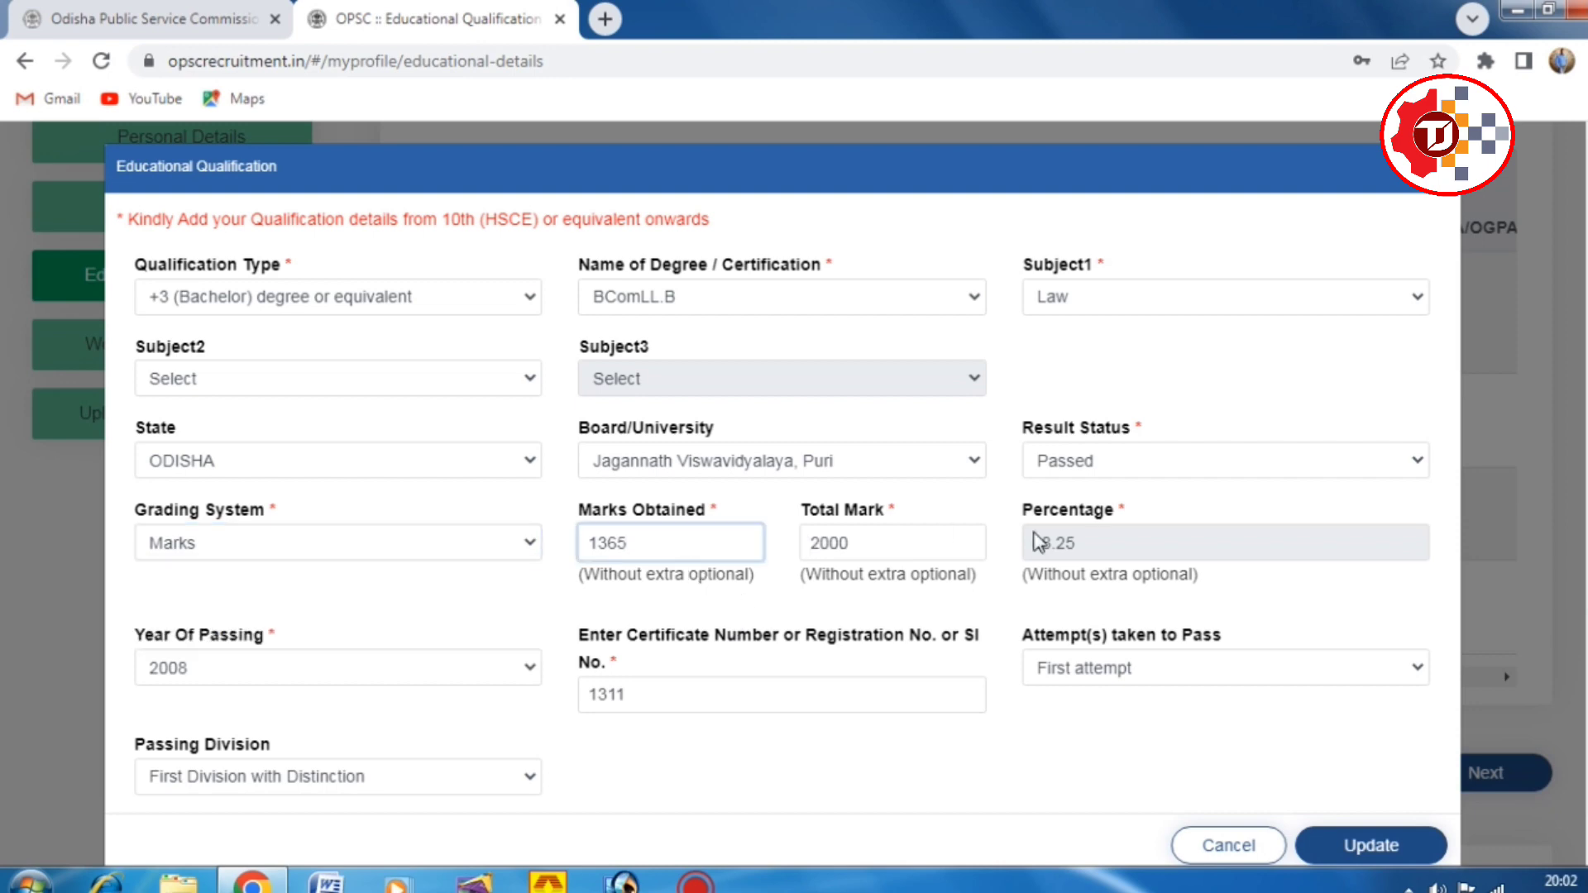
pyautogui.press('Tab')
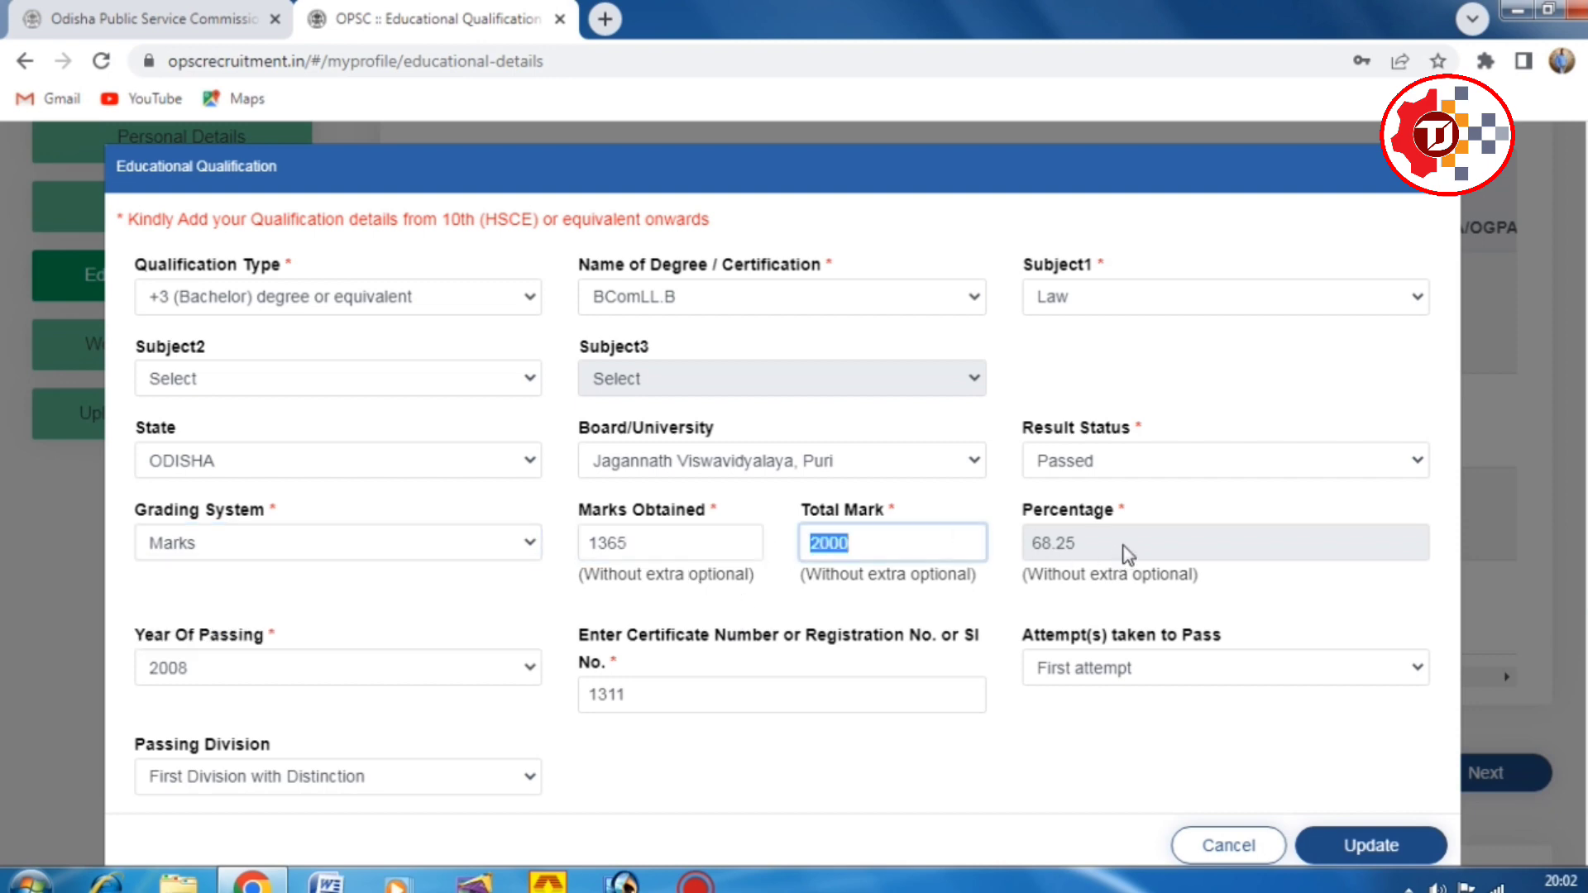
# Review the +3 record's passing year, certificate number, attempts and division fields, and close it without updating.
pyautogui.scroll(-1, 248, 657)
pyautogui.click(249, 641)
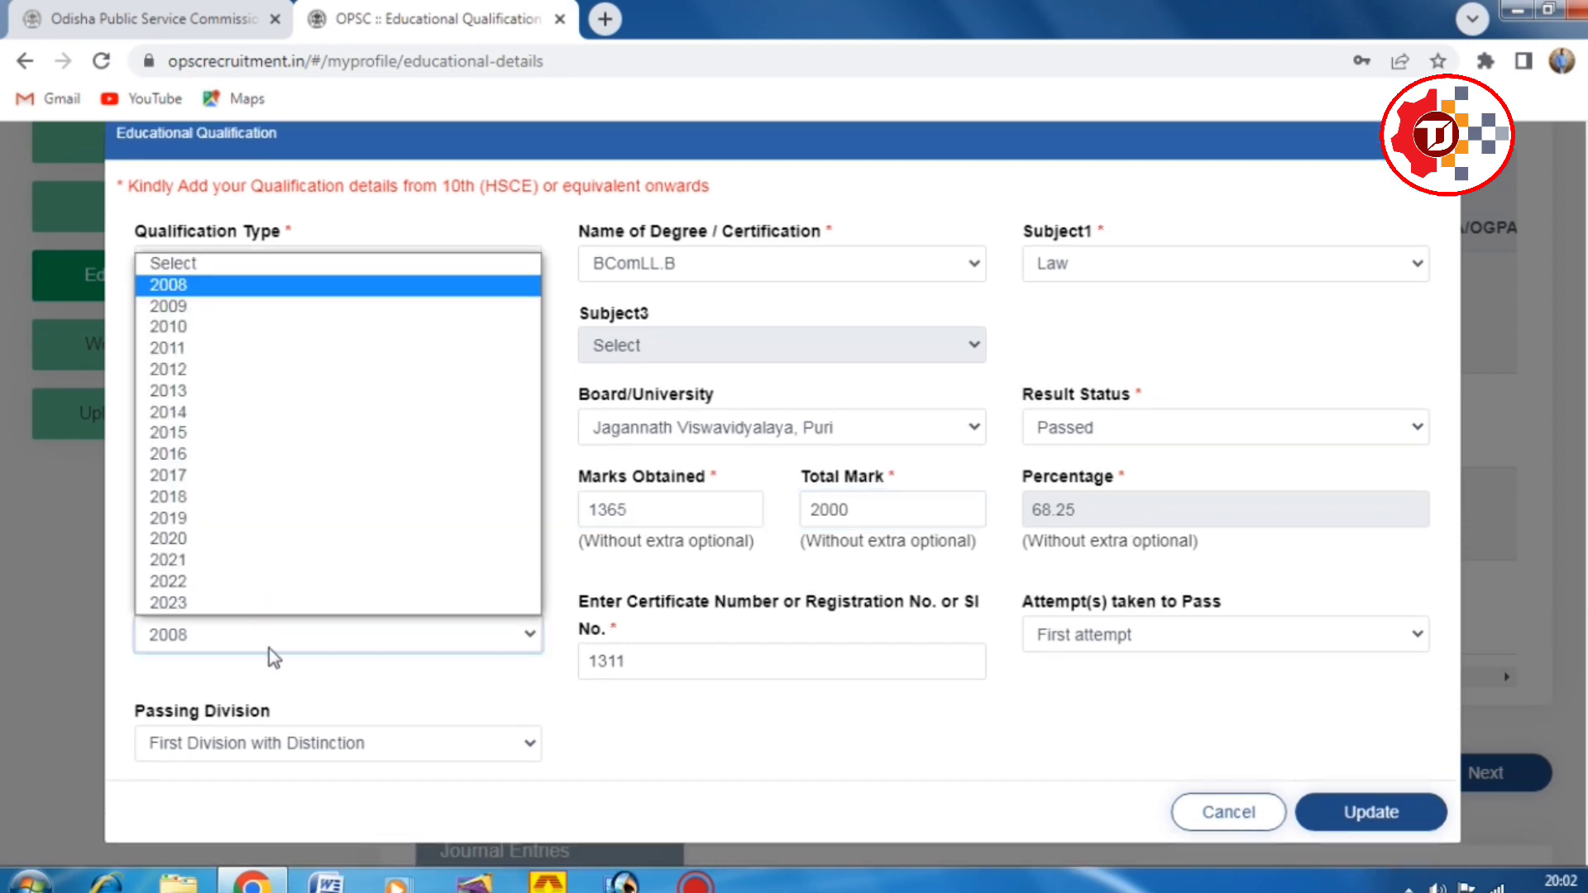
pyautogui.click(663, 668)
pyautogui.click(1132, 637)
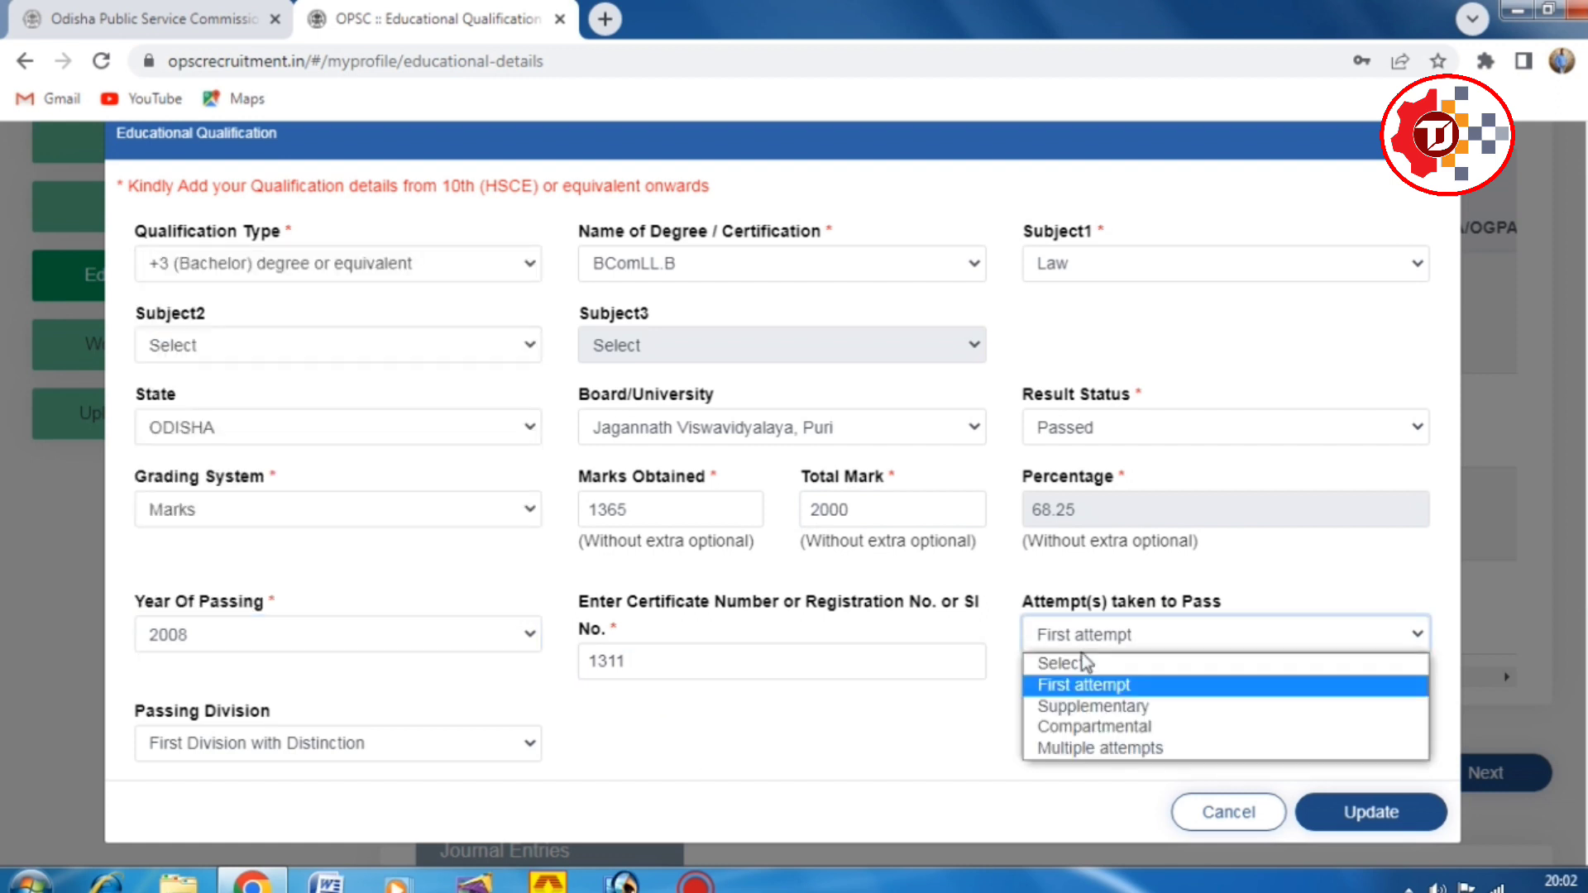
pyautogui.click(312, 748)
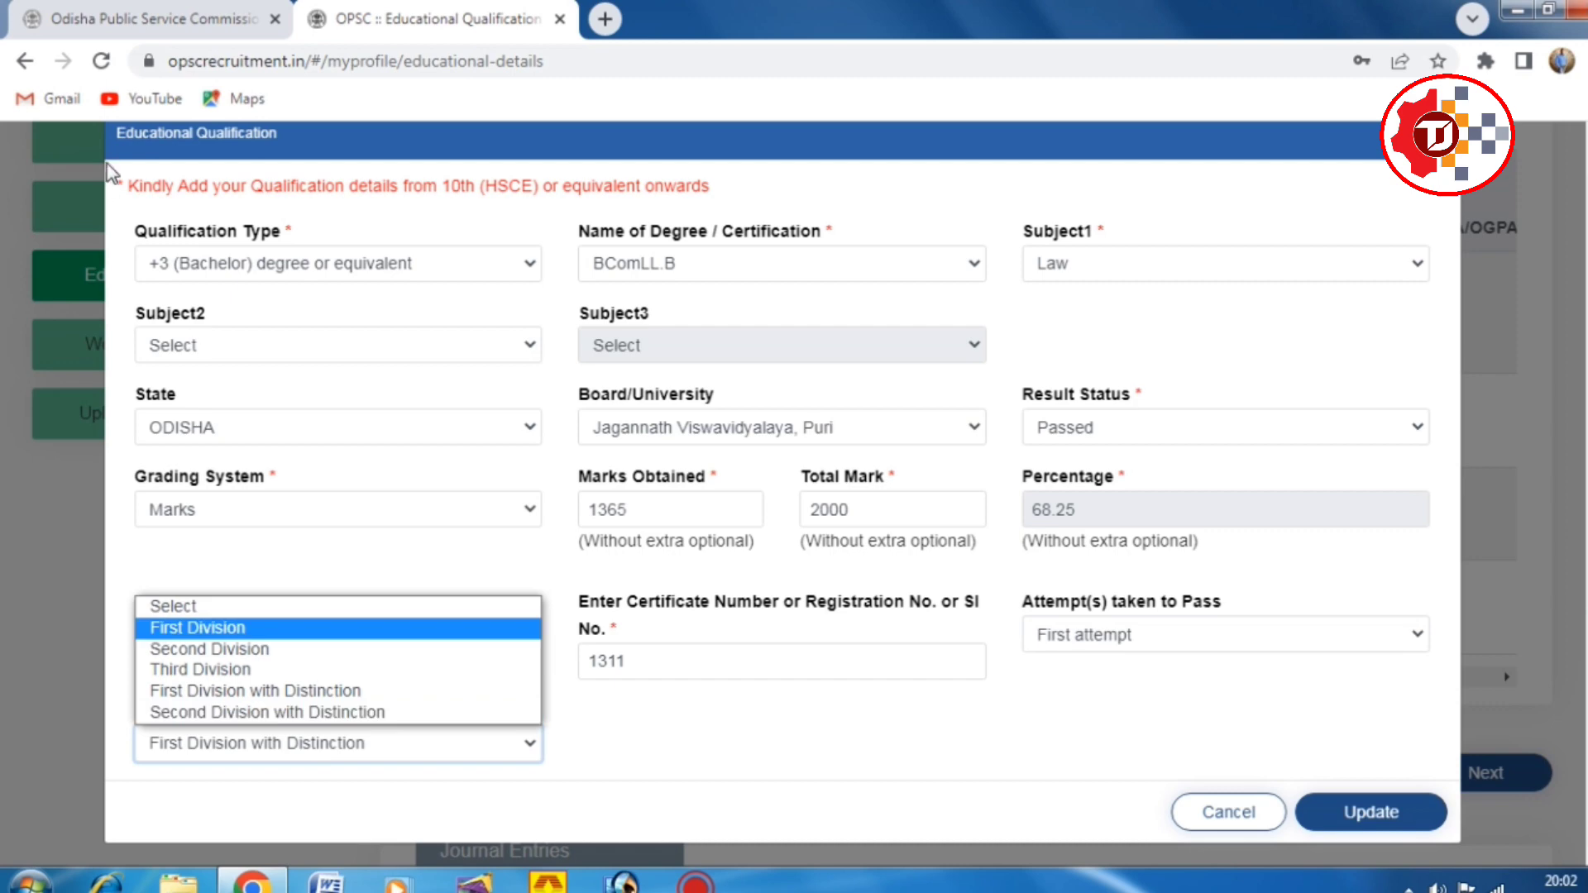
pyautogui.click(1234, 818)
pyautogui.click(1232, 820)
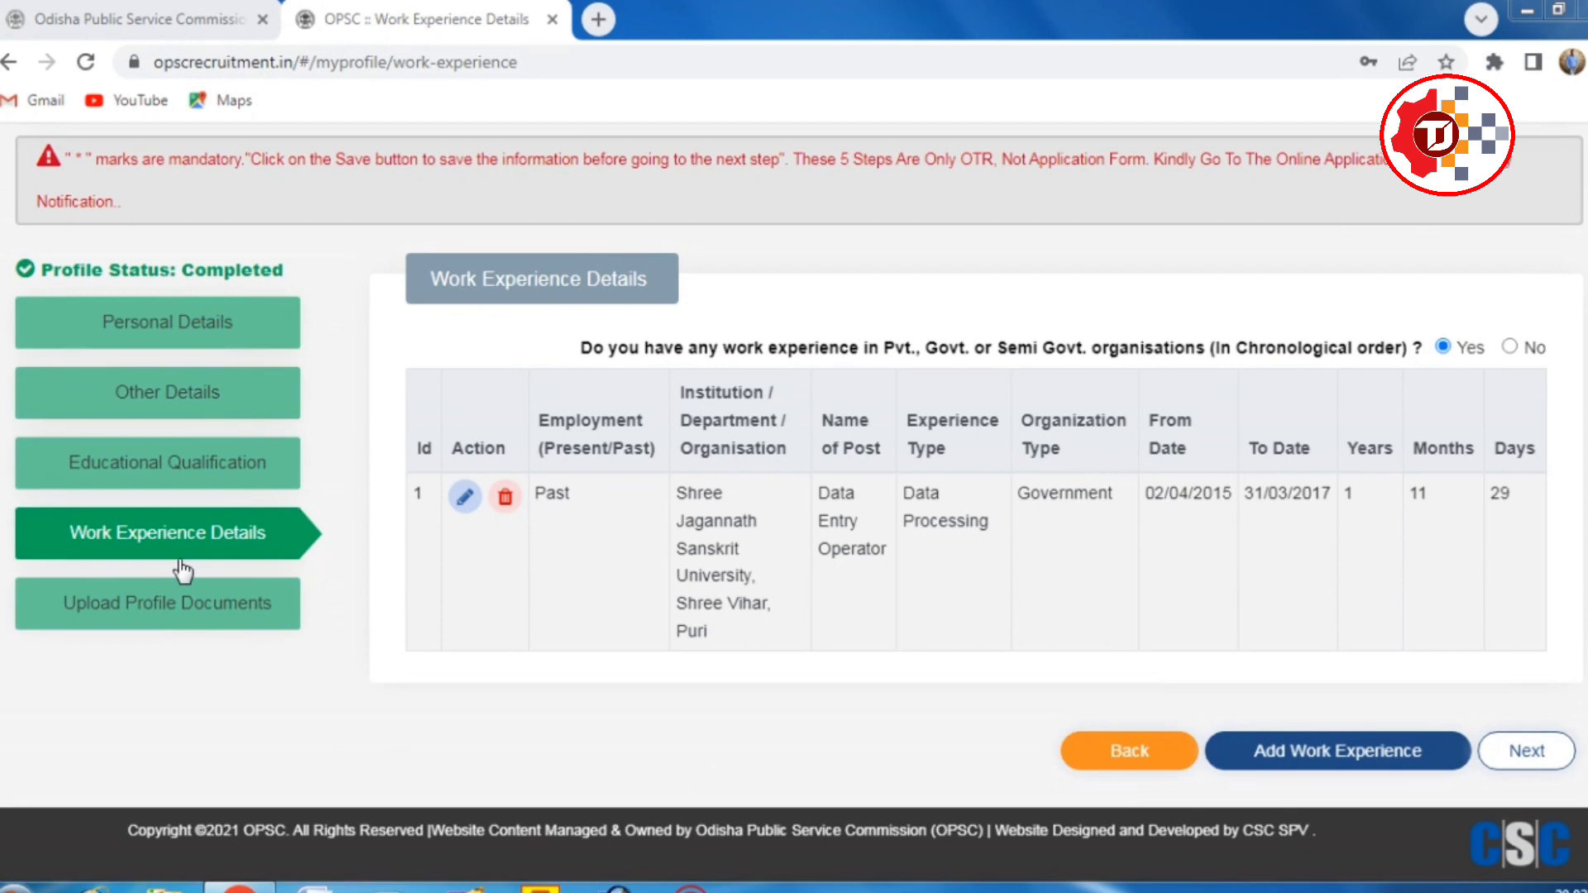
# Open the Data Entry Operator work experience record for editing, try Present as the employment status and set it back to Past.
pyautogui.click(464, 499)
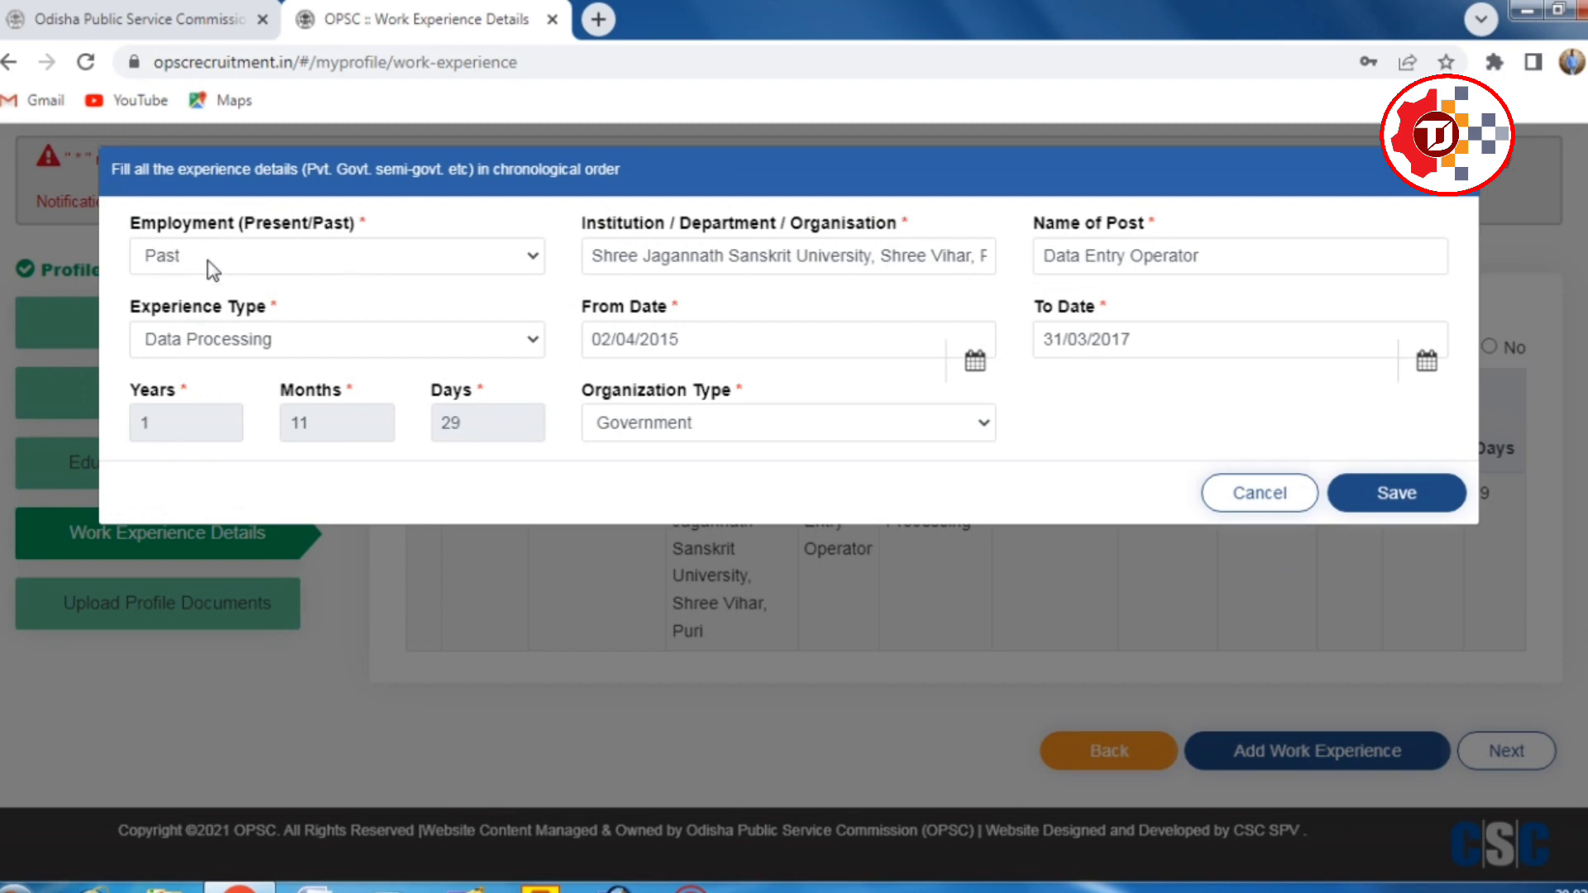
pyautogui.click(263, 263)
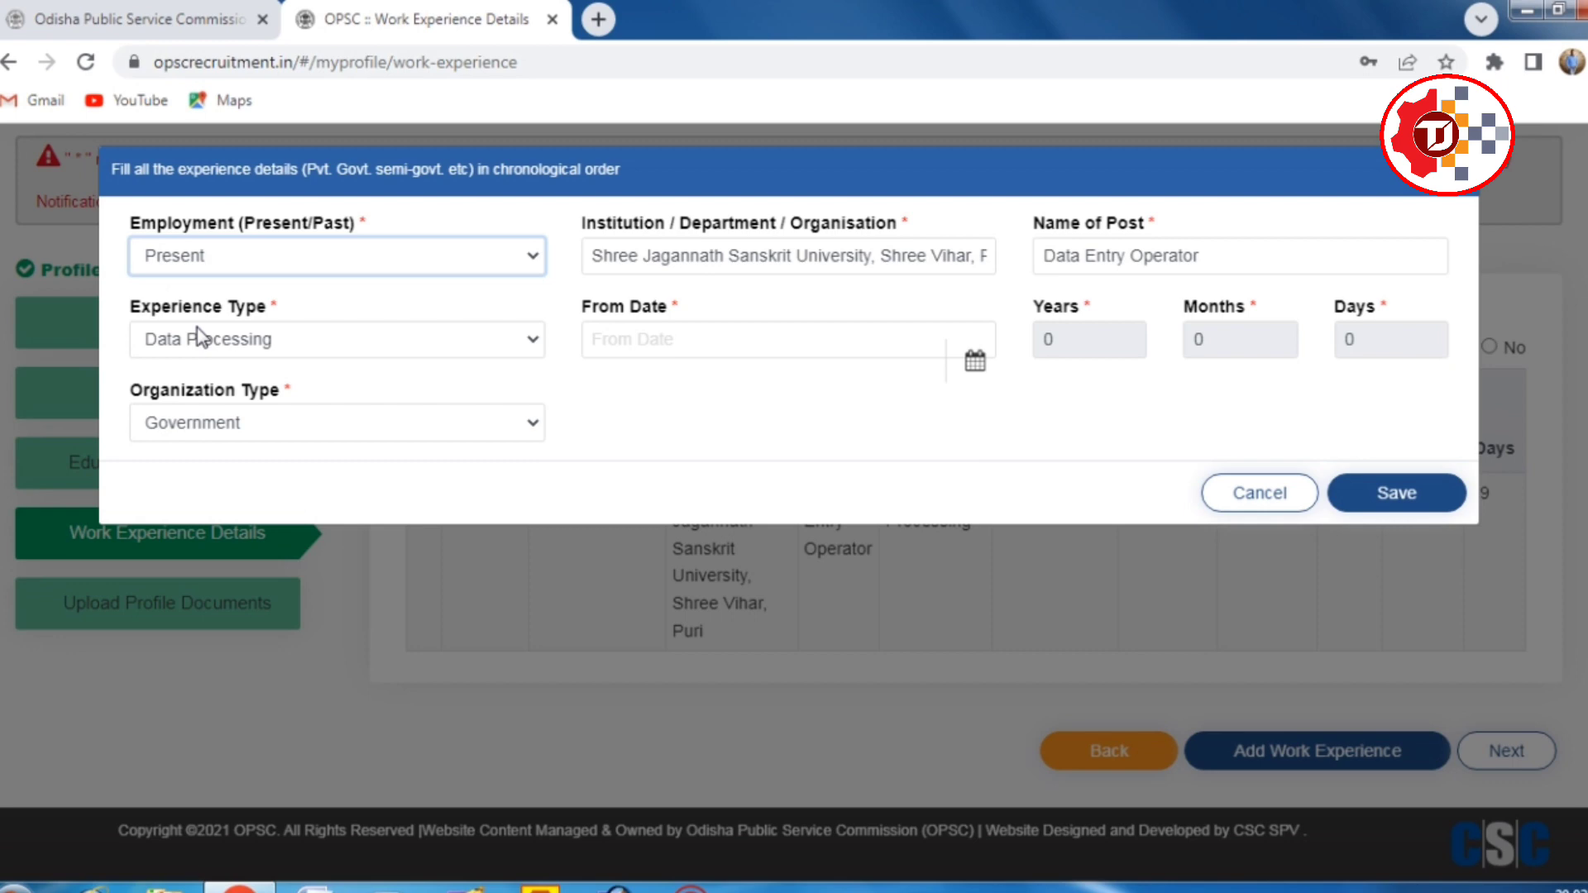
pyautogui.click(250, 266)
pyautogui.click(211, 308)
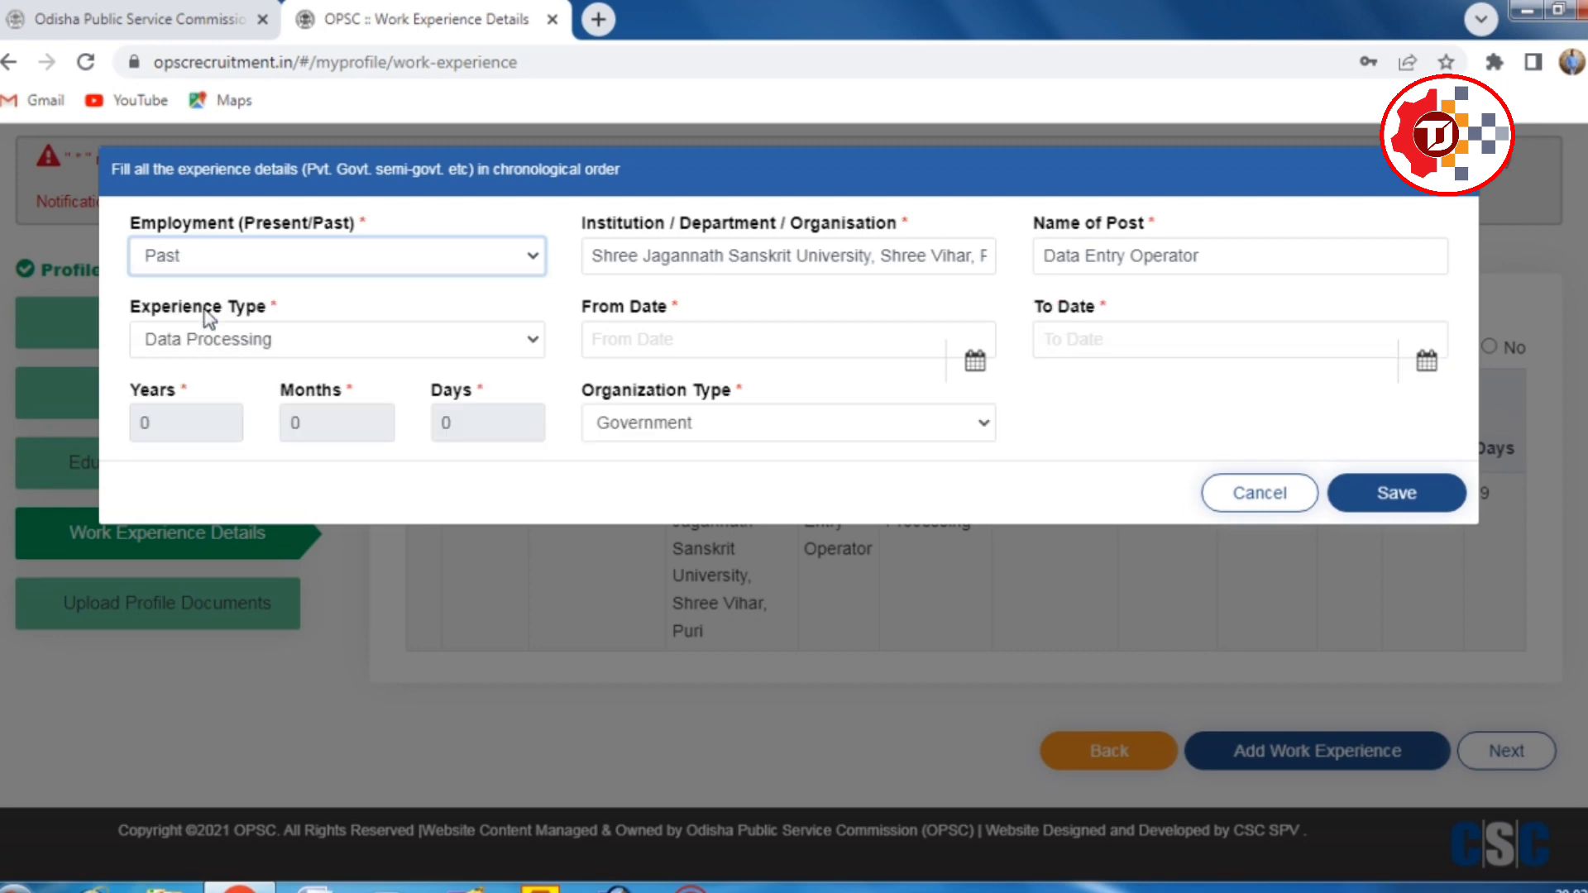
# Delete the selected institution text and clear the name of post in the work experience record.
pyautogui.click(960, 253)
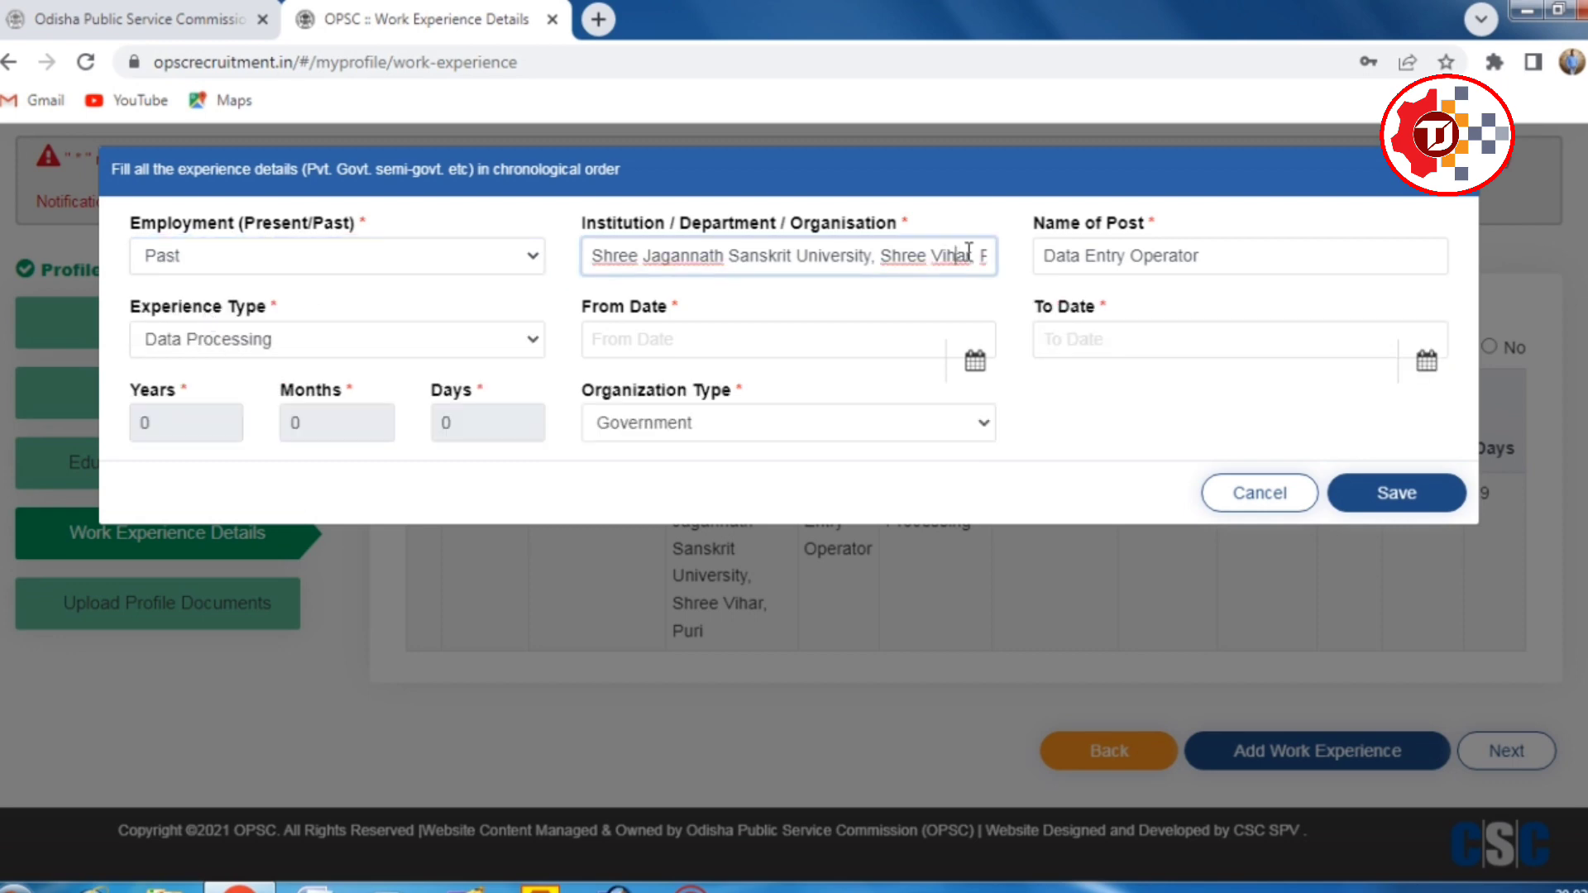
pyautogui.moveTo(992, 257); pyautogui.dragTo(575, 247)
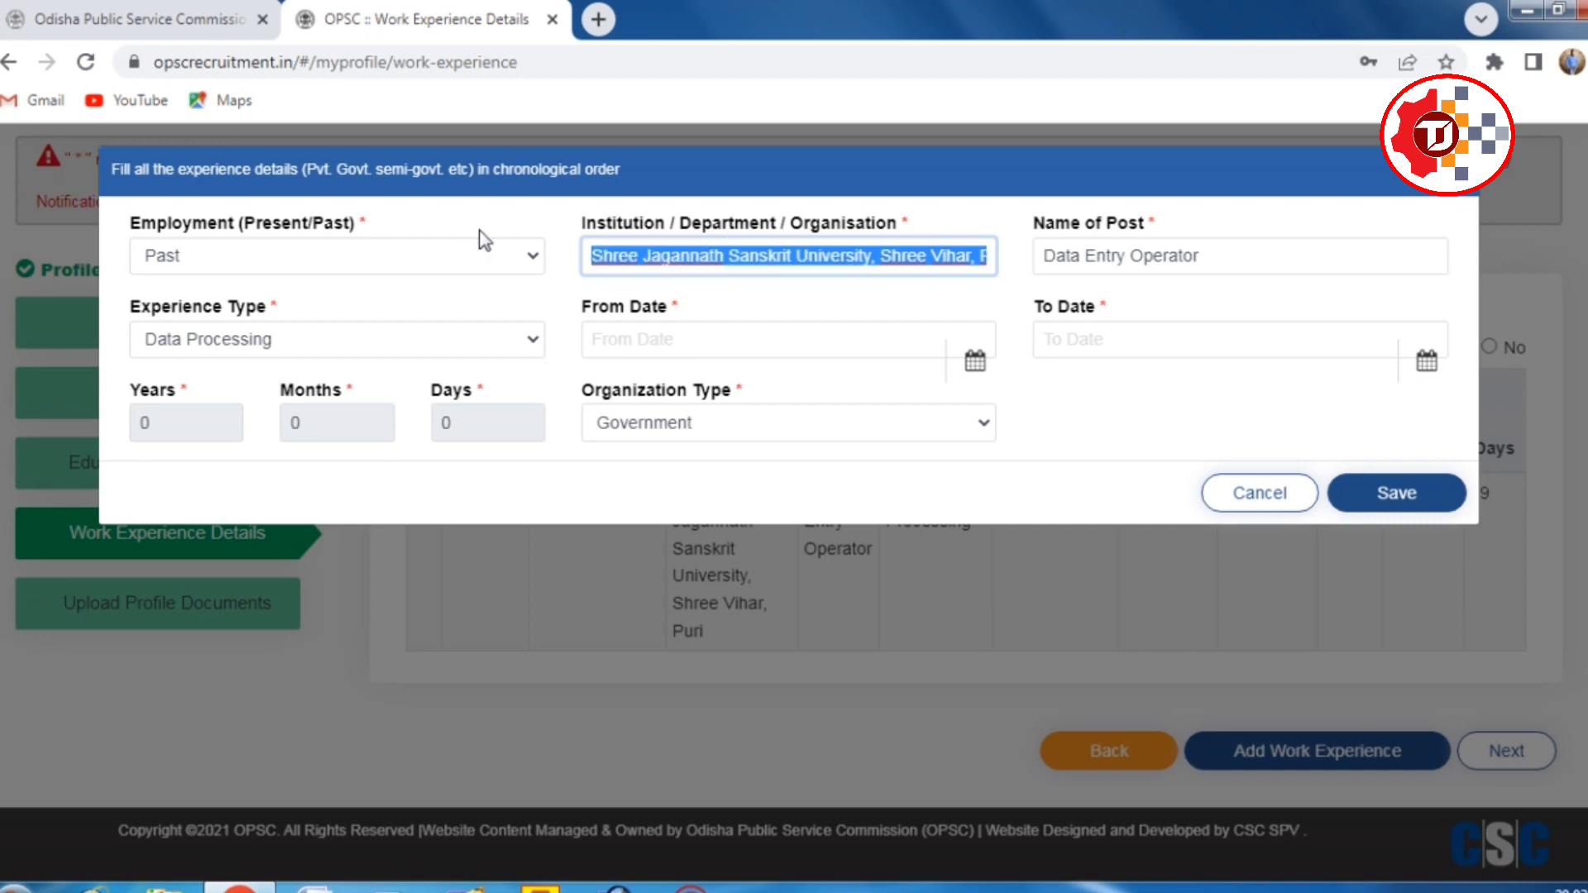
pyautogui.press('BackSpace')
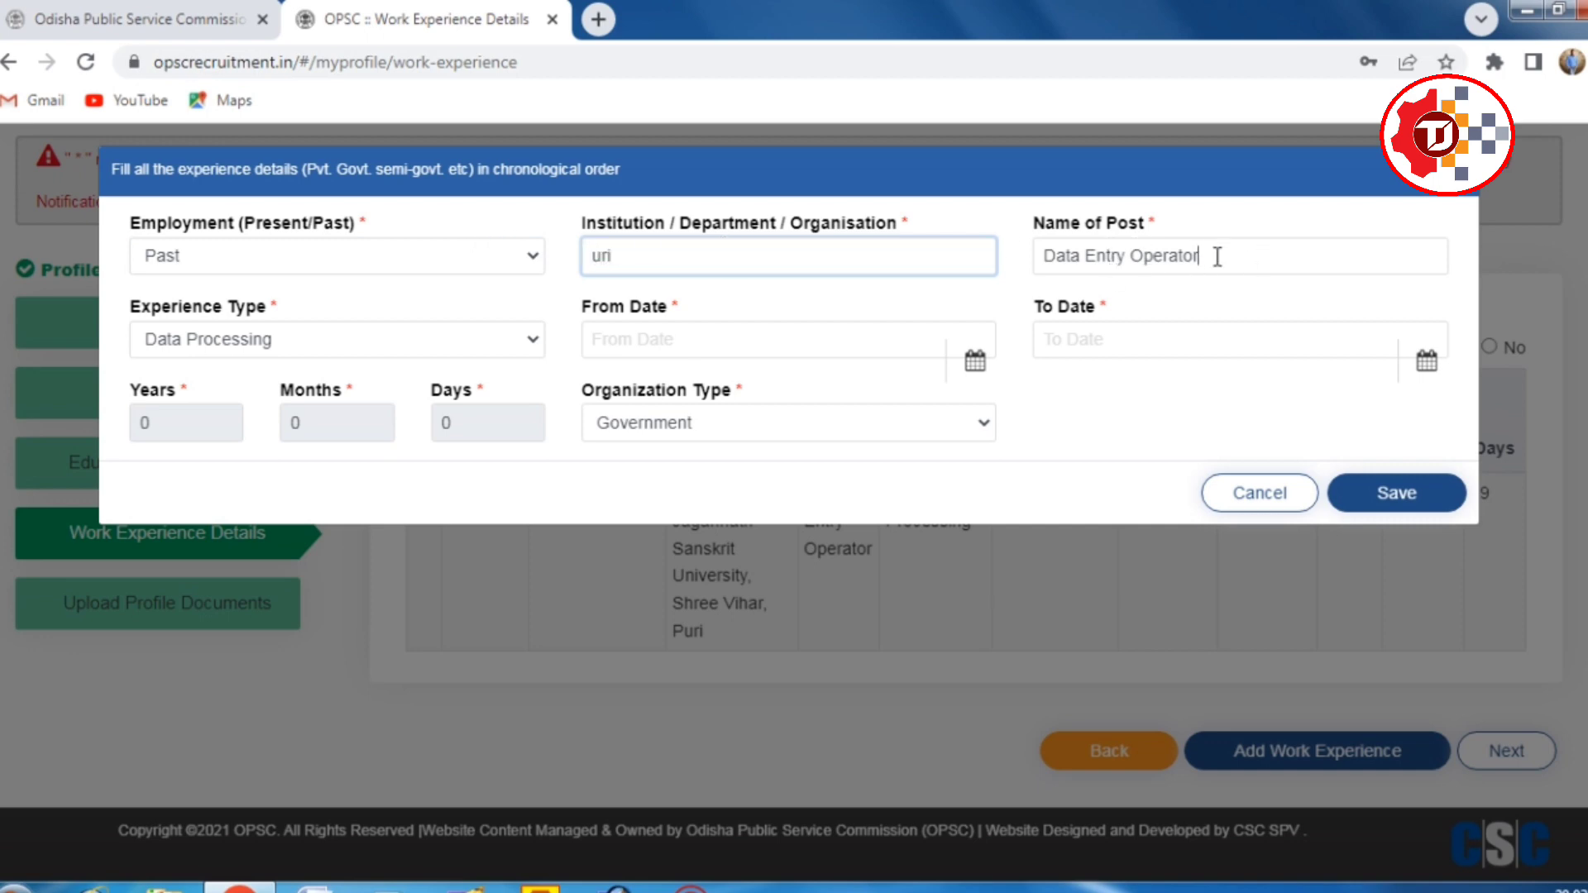
pyautogui.press('Tab')
pyautogui.press('BackSpace')
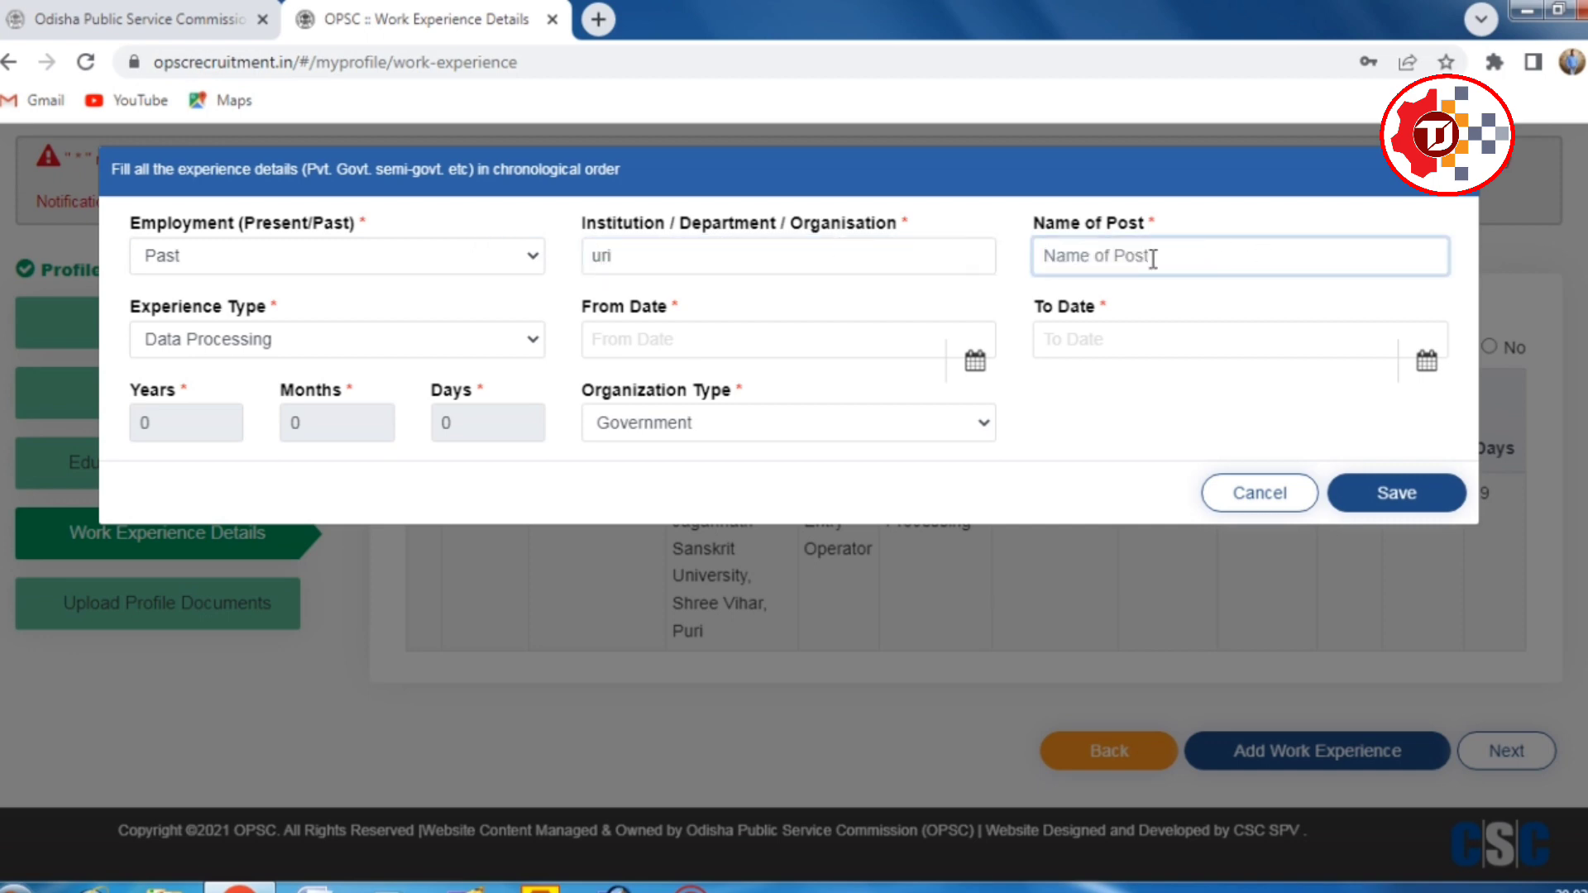
# Try Judicial as the experience type and check the from date, to date and years fields of the work experience record.
pyautogui.click(365, 352)
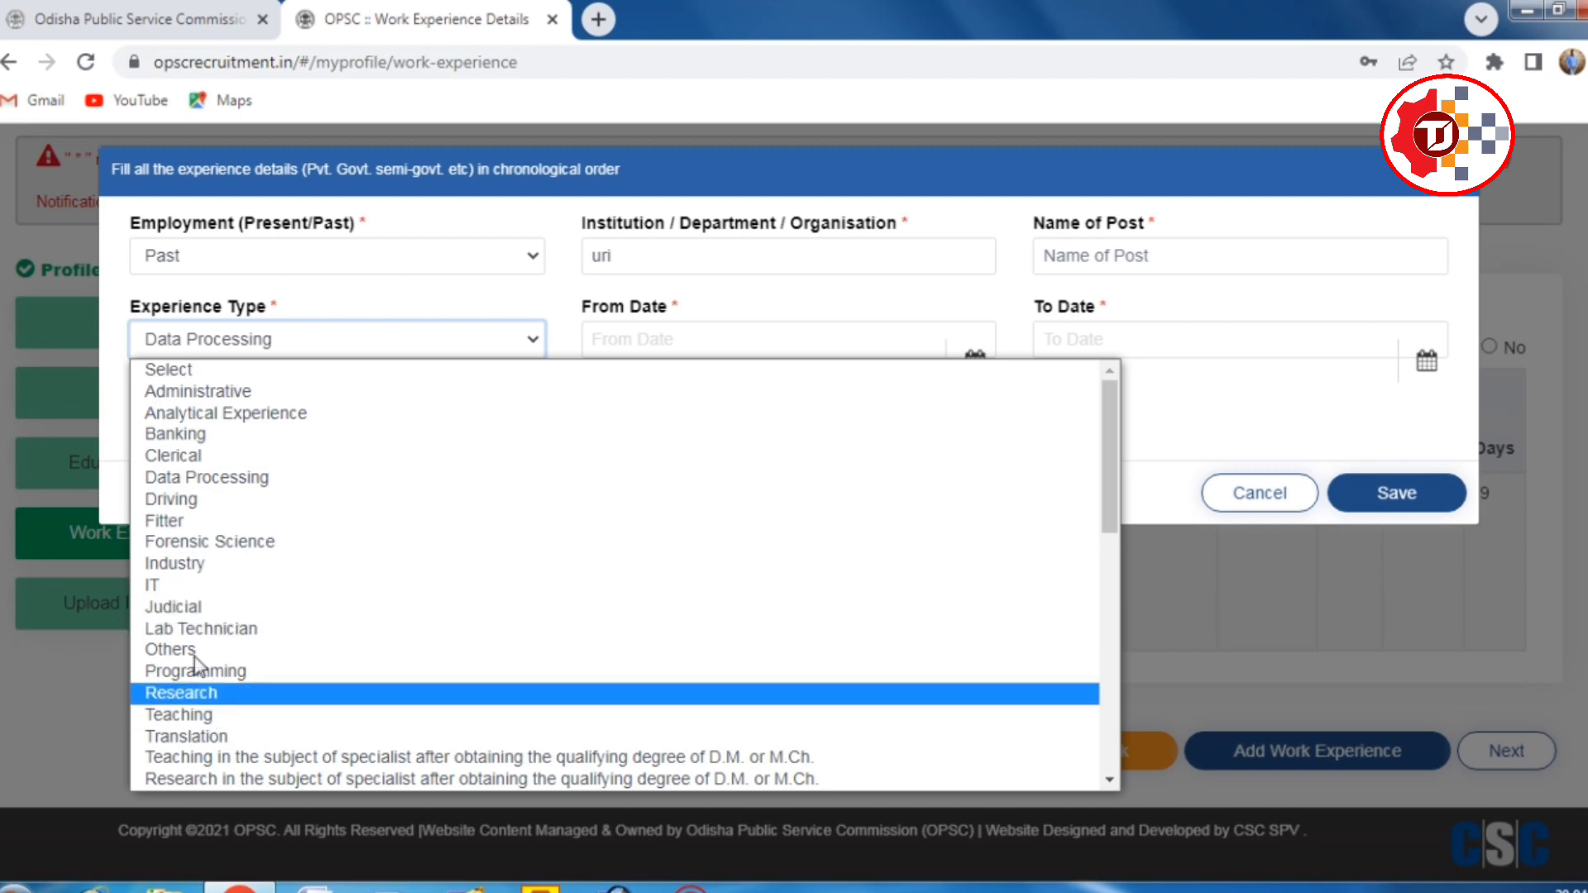
pyautogui.click(192, 608)
pyautogui.click(742, 338)
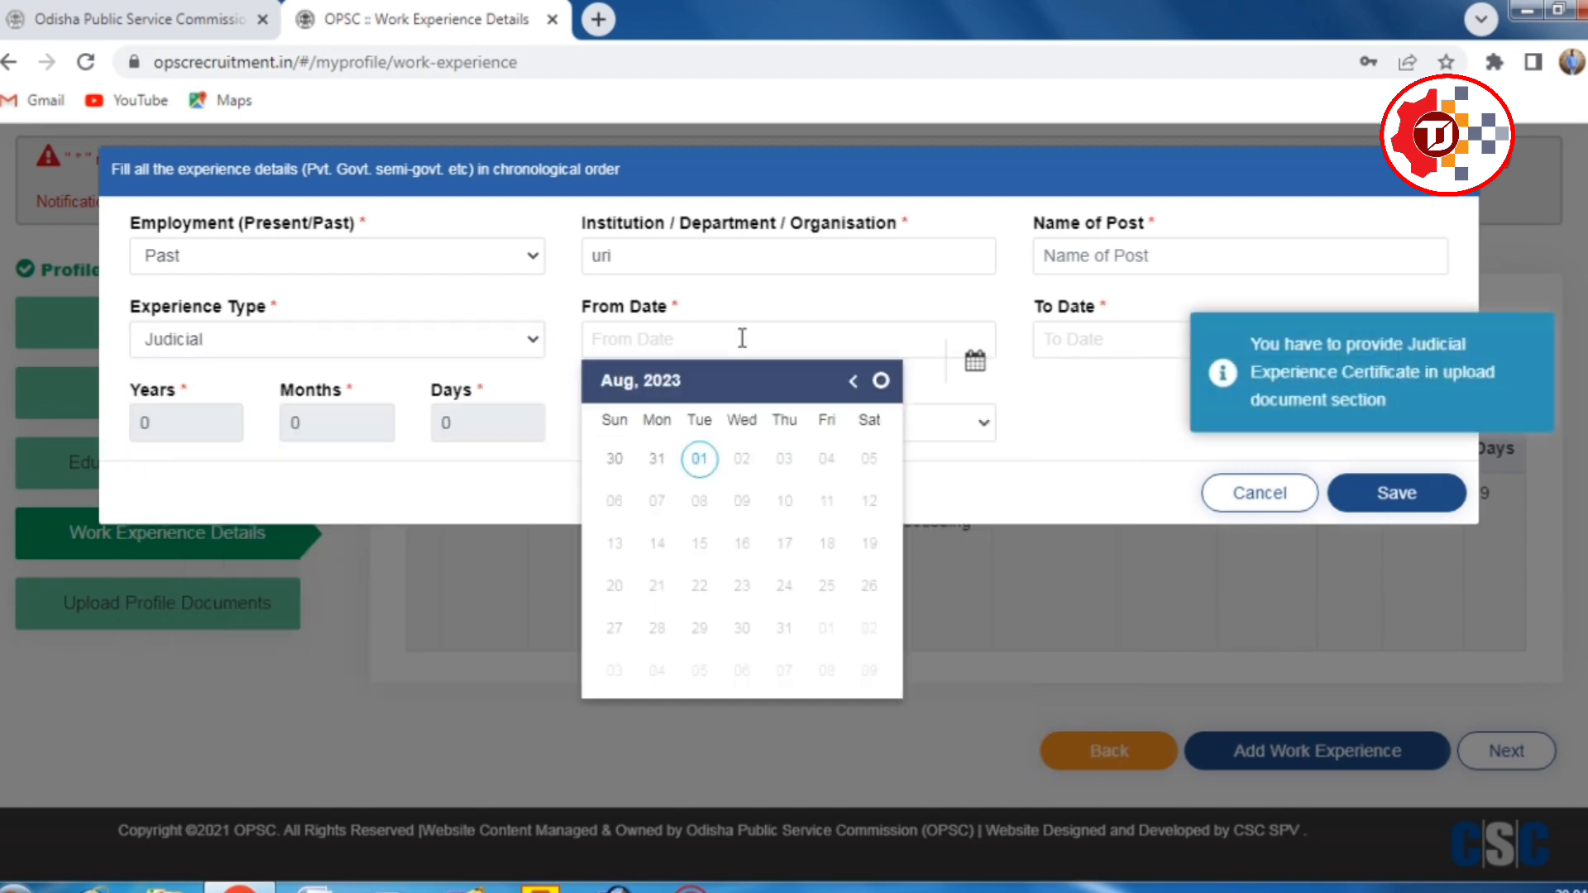
pyautogui.click(1092, 339)
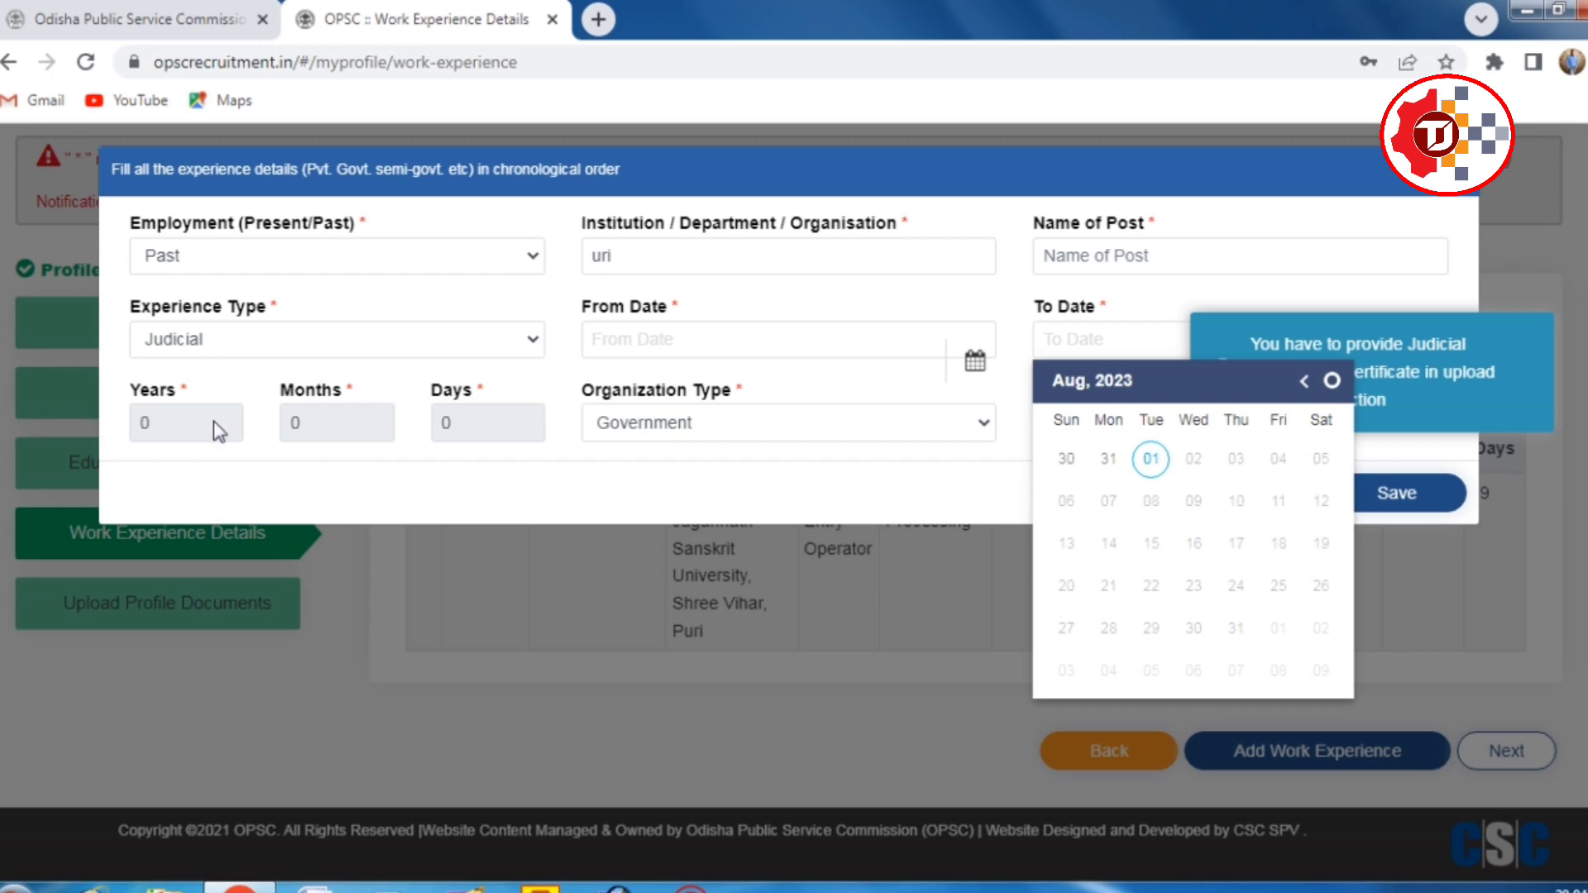
pyautogui.click(185, 420)
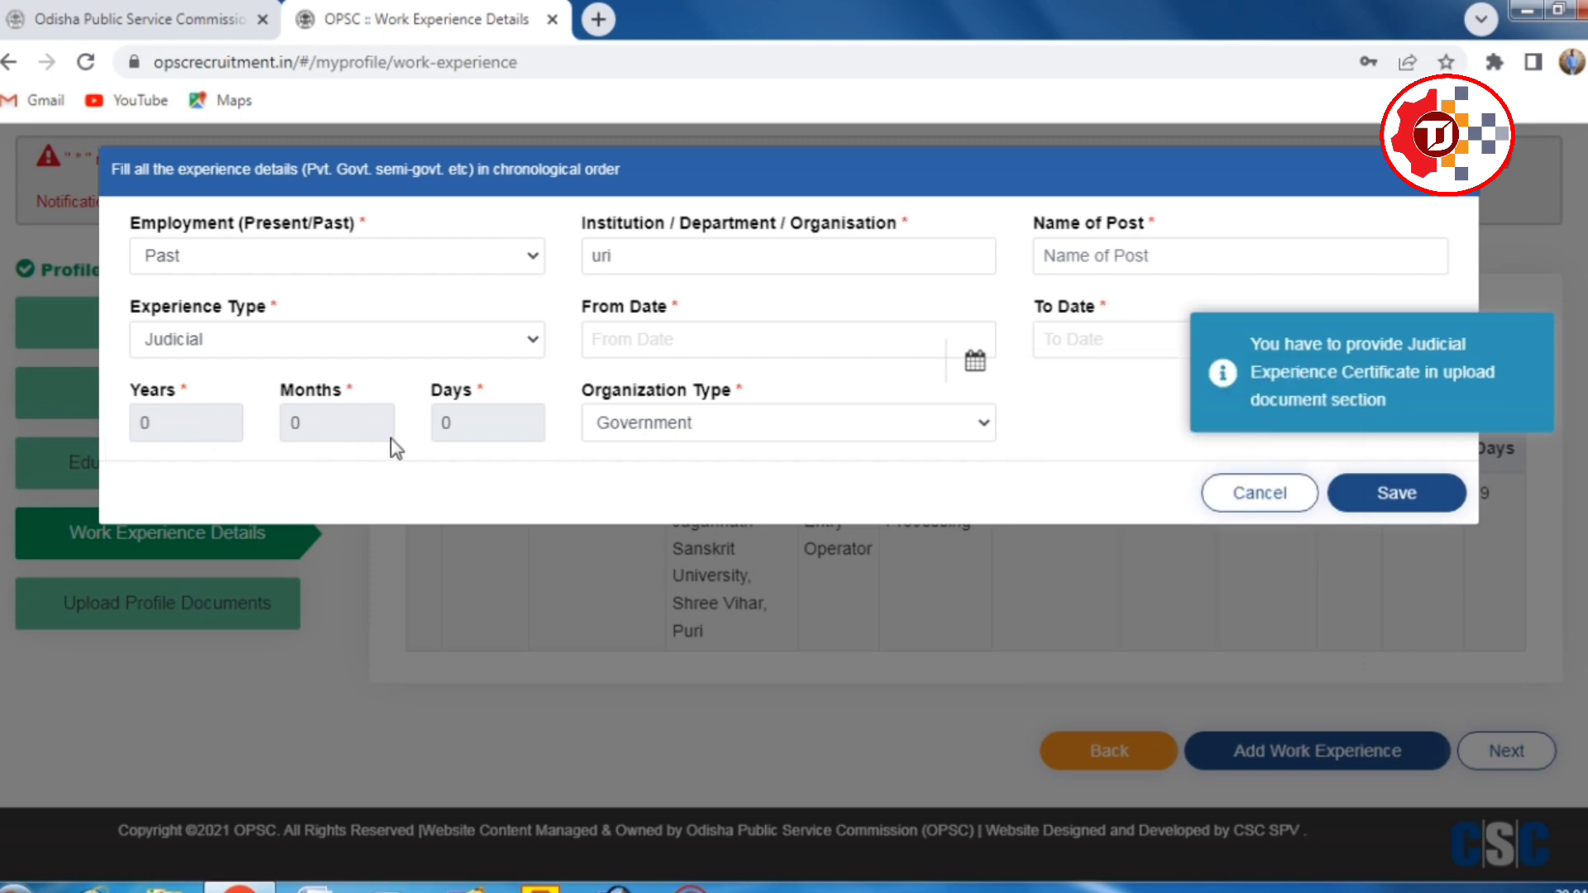
# Review the organization type options, keeping Government, and close the work experience record without saving.
pyautogui.click(813, 438)
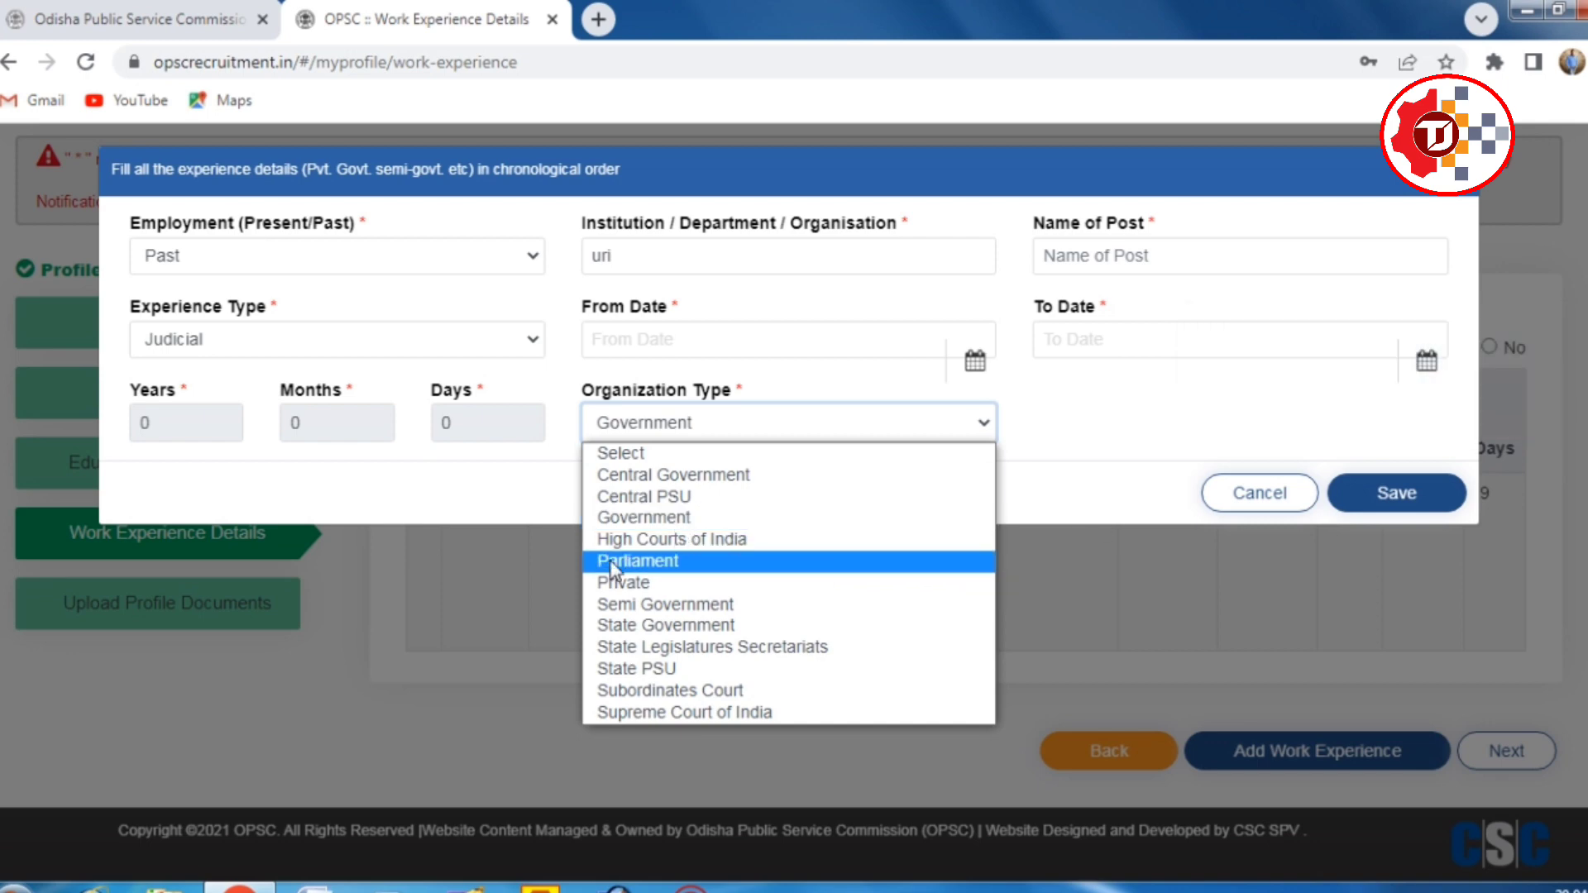
pyautogui.click(1072, 590)
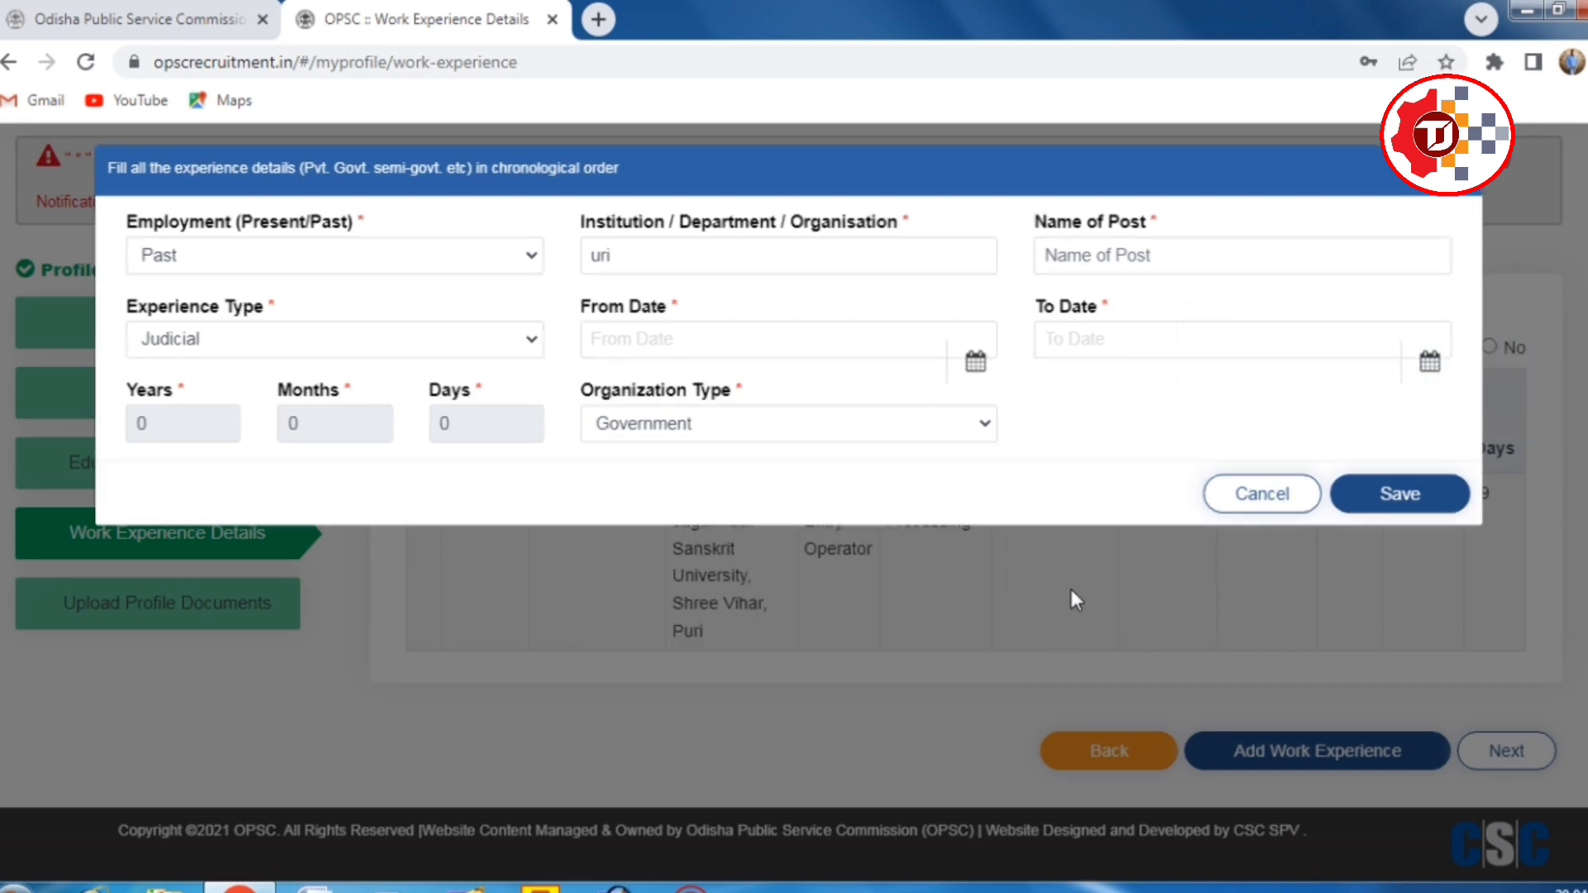
pyautogui.click(656, 426)
pyautogui.click(1255, 500)
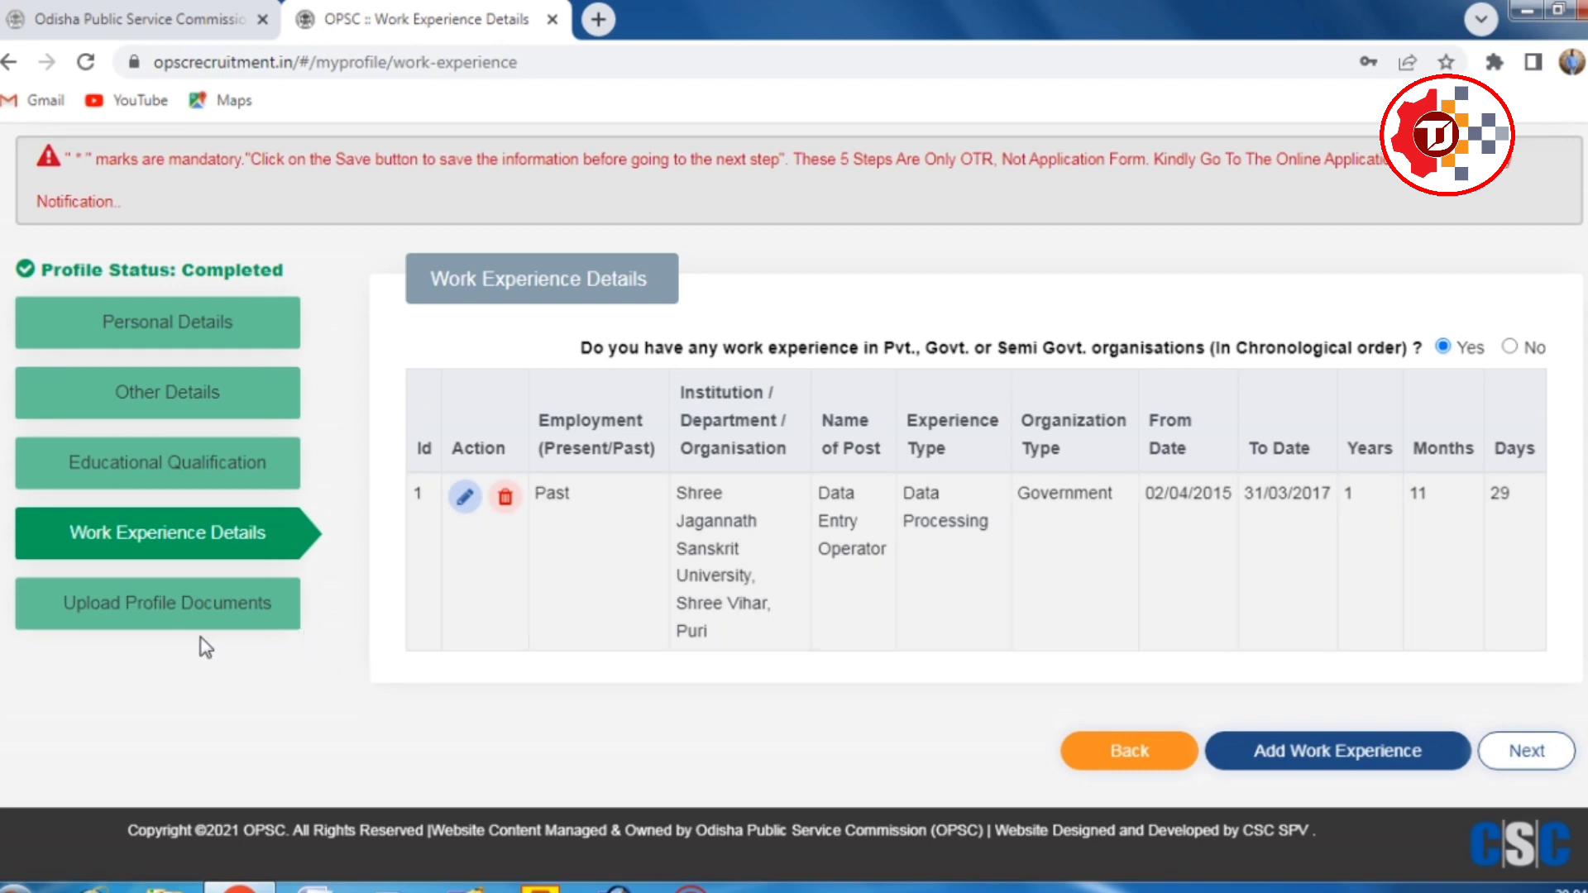
# Open the profile documents upload section, preview the 10th (HSCE) marksheet and close the preview.
pyautogui.click(171, 609)
pyautogui.scroll(-4, 587, 548)
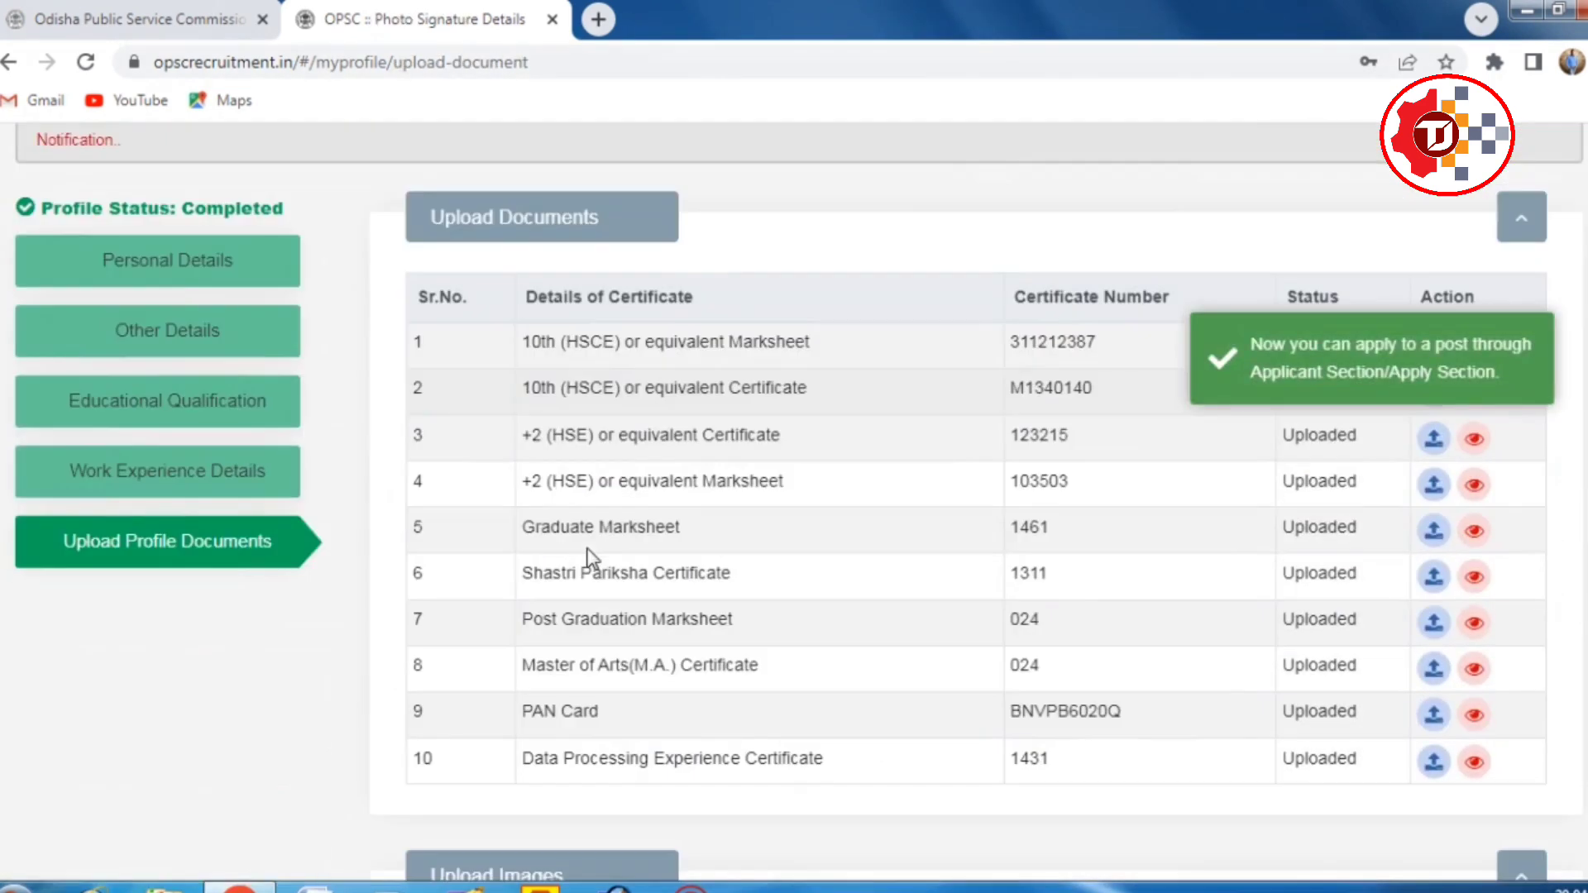
pyautogui.scroll(-3, 587, 550)
pyautogui.scroll(1, 535, 571)
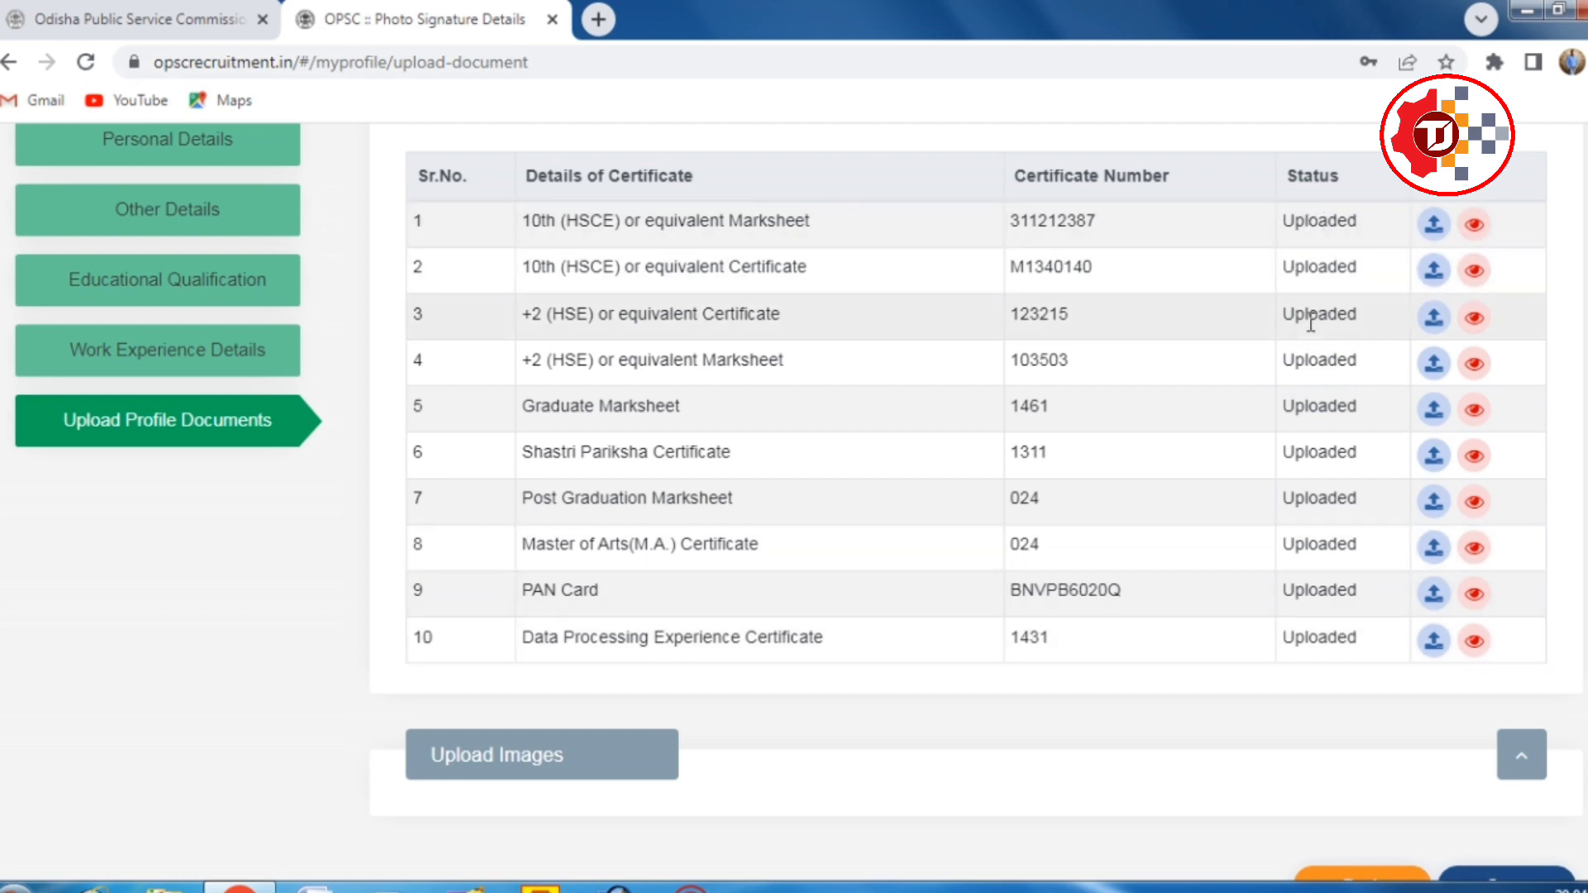
pyautogui.click(1475, 225)
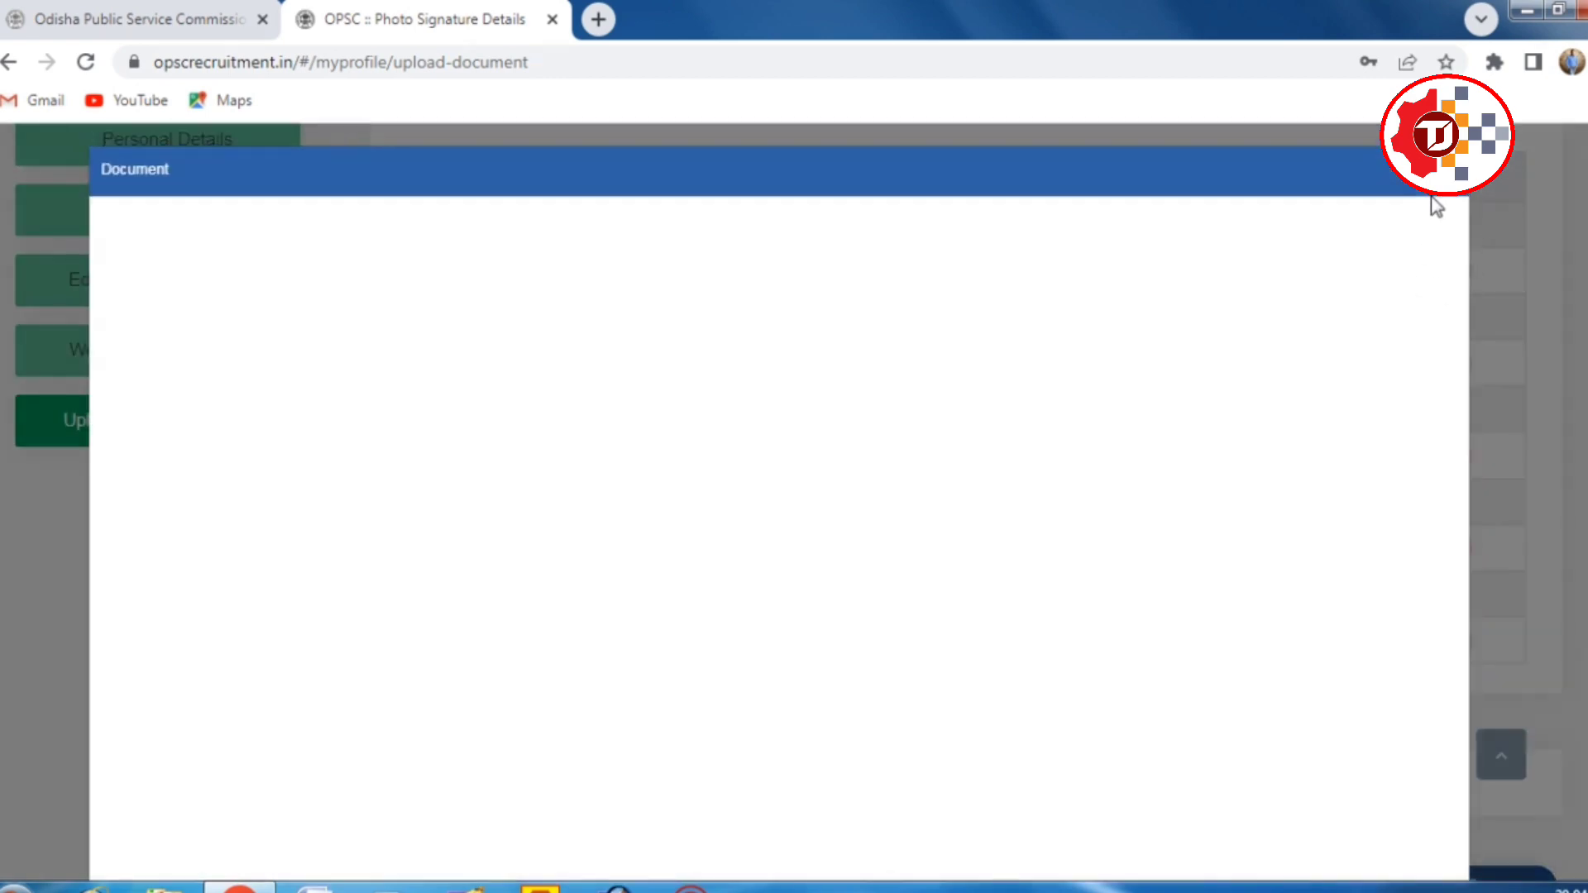
pyautogui.press('Escape')
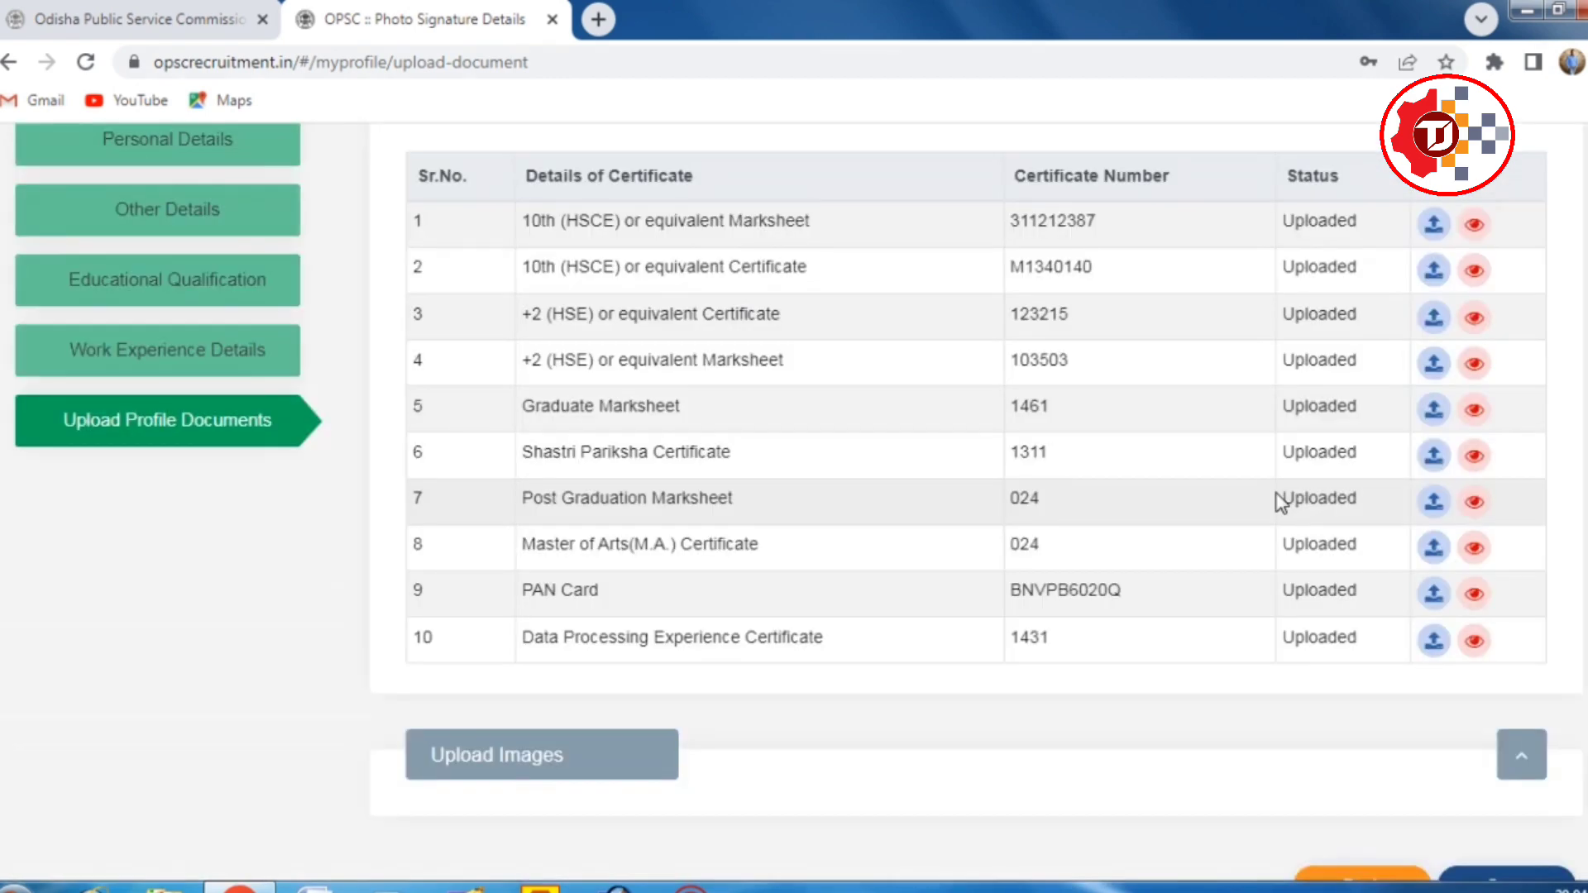
# Review the certificate names, numbers and upload statuses in the documents list down to the Upload Images section.
pyautogui.scroll(2, 1280, 501)
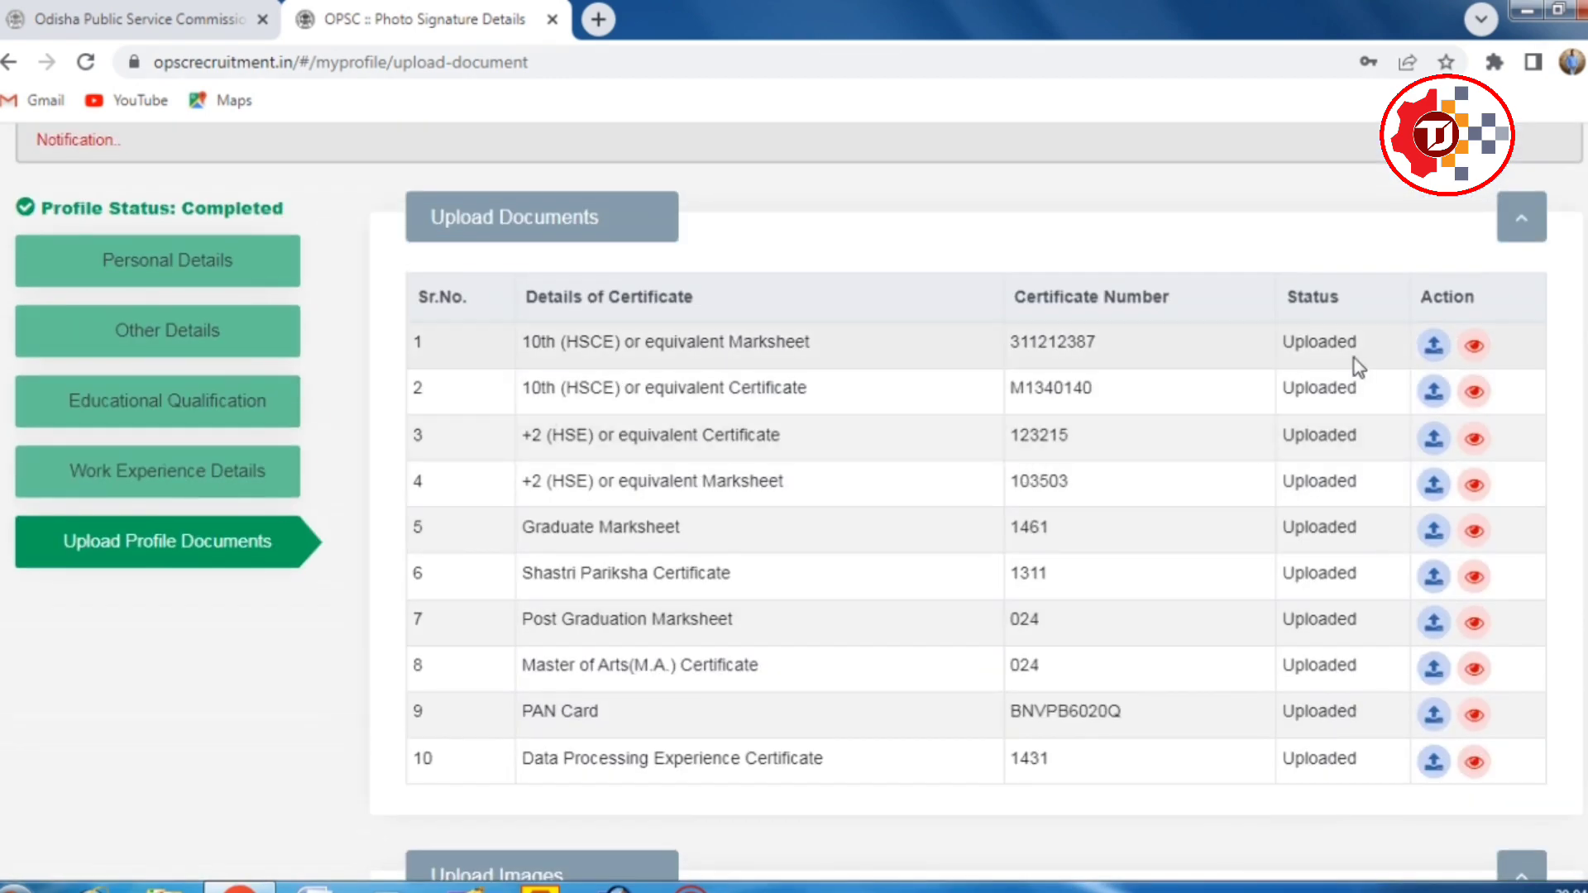
pyautogui.scroll(-2, 1352, 357)
pyautogui.scroll(2, 1353, 358)
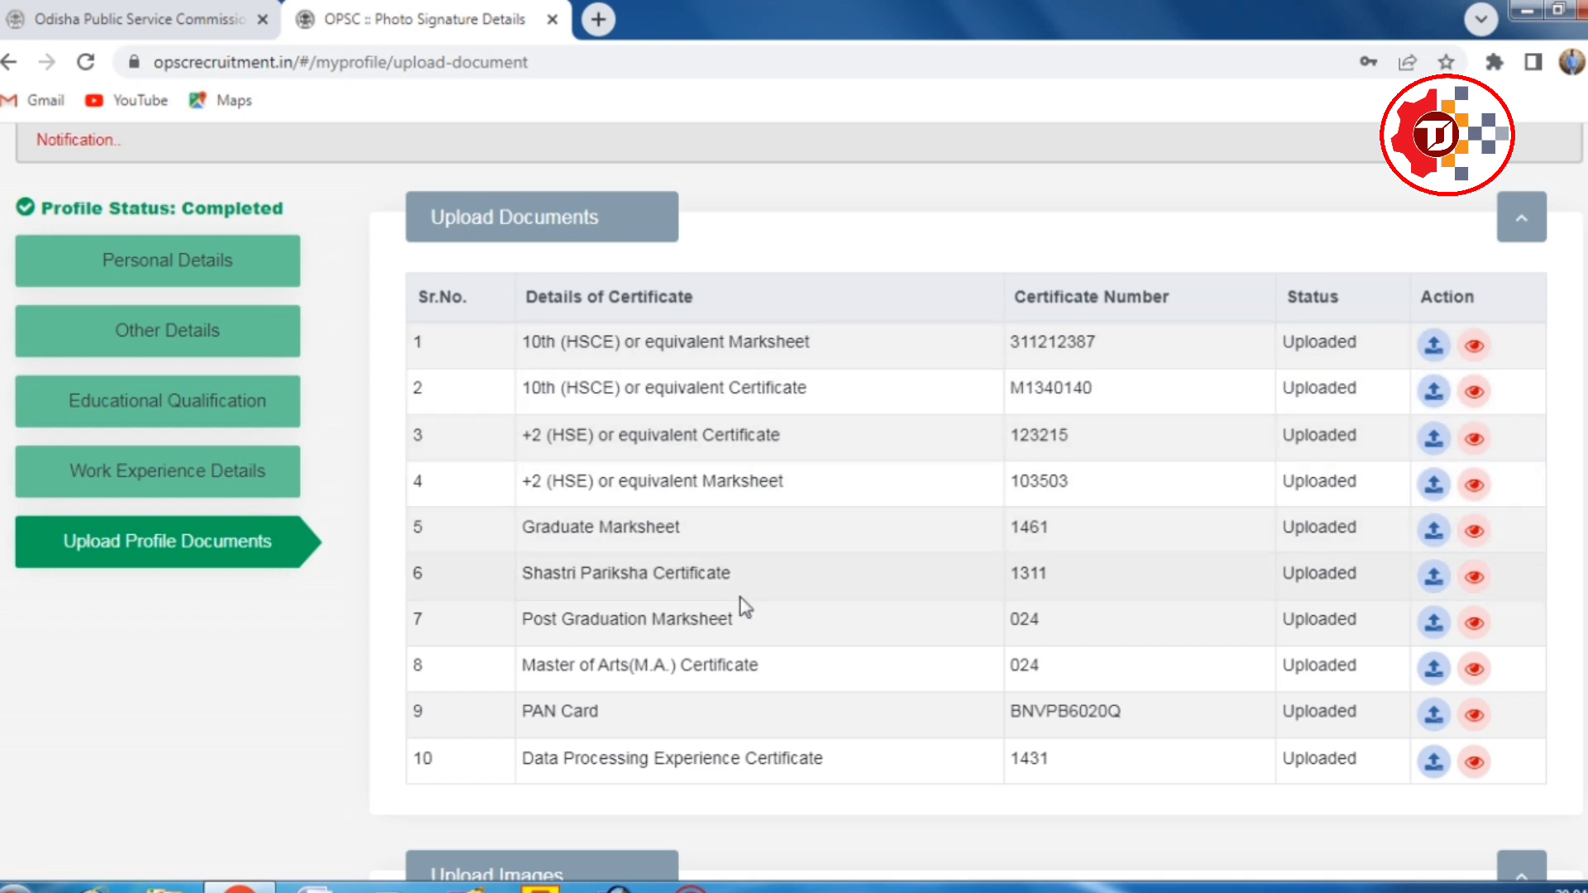
pyautogui.scroll(-3, 755, 663)
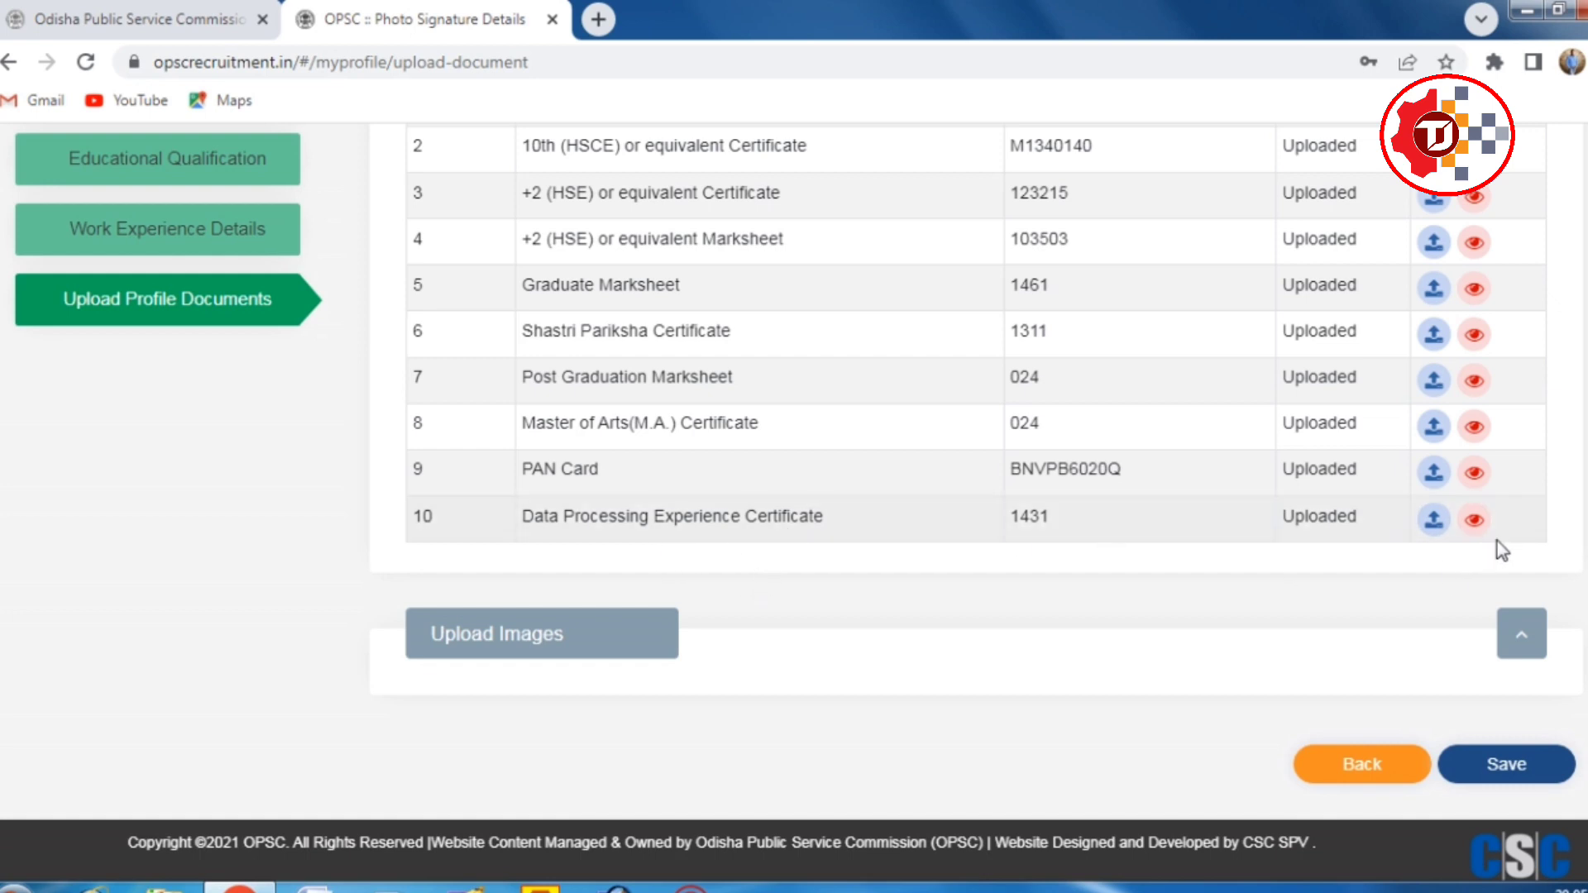
pyautogui.scroll(-1, 637, 769)
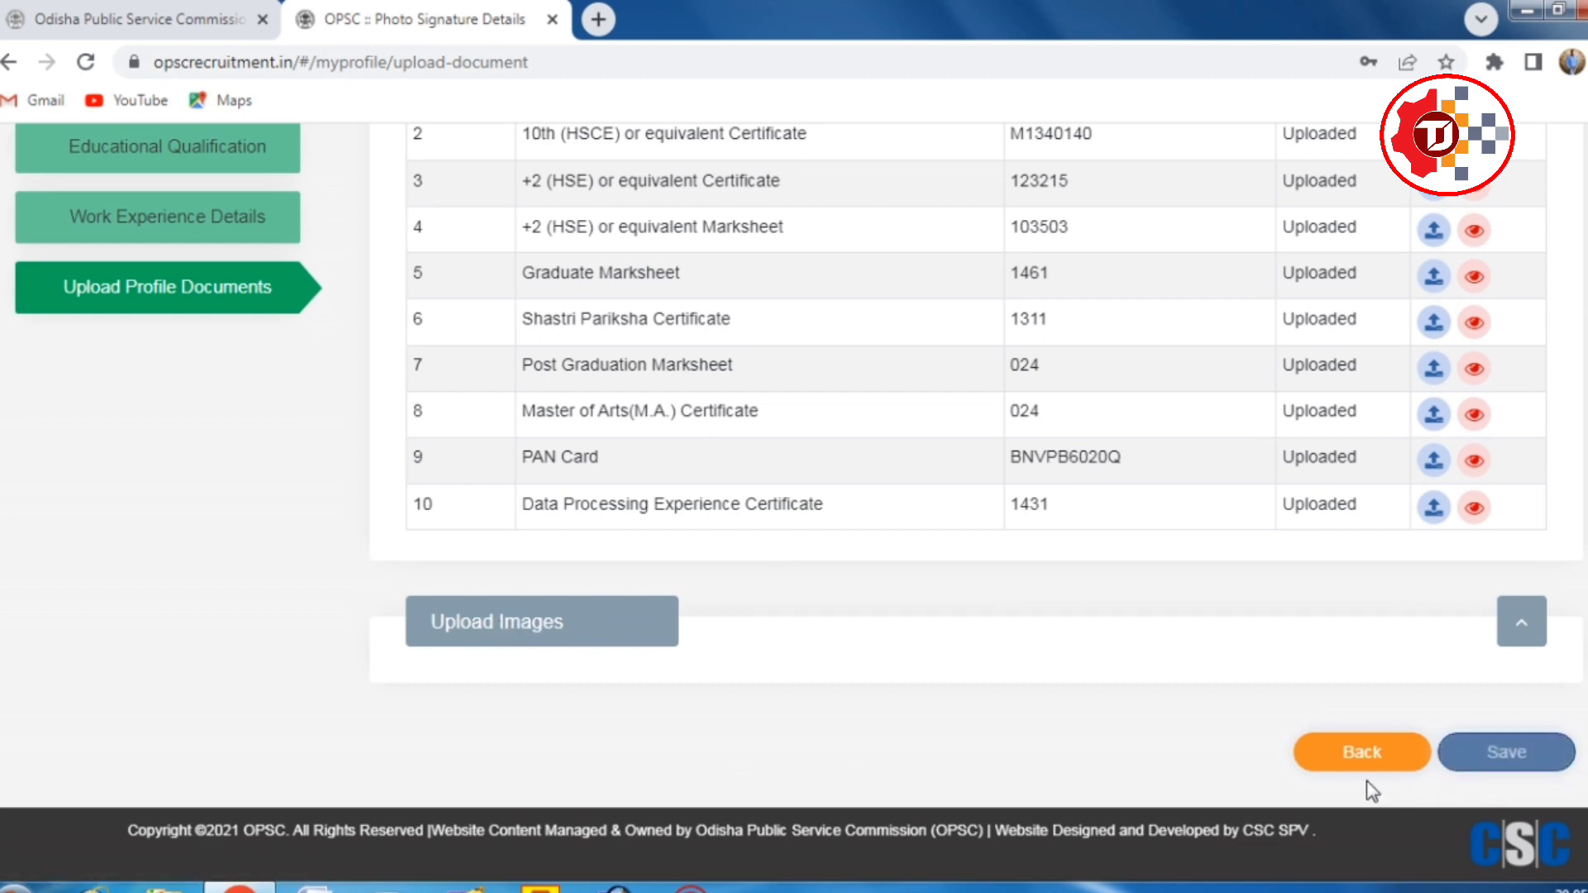
# Go back from the documents upload to the work experience details and check the record and the profile status.
pyautogui.click(1357, 760)
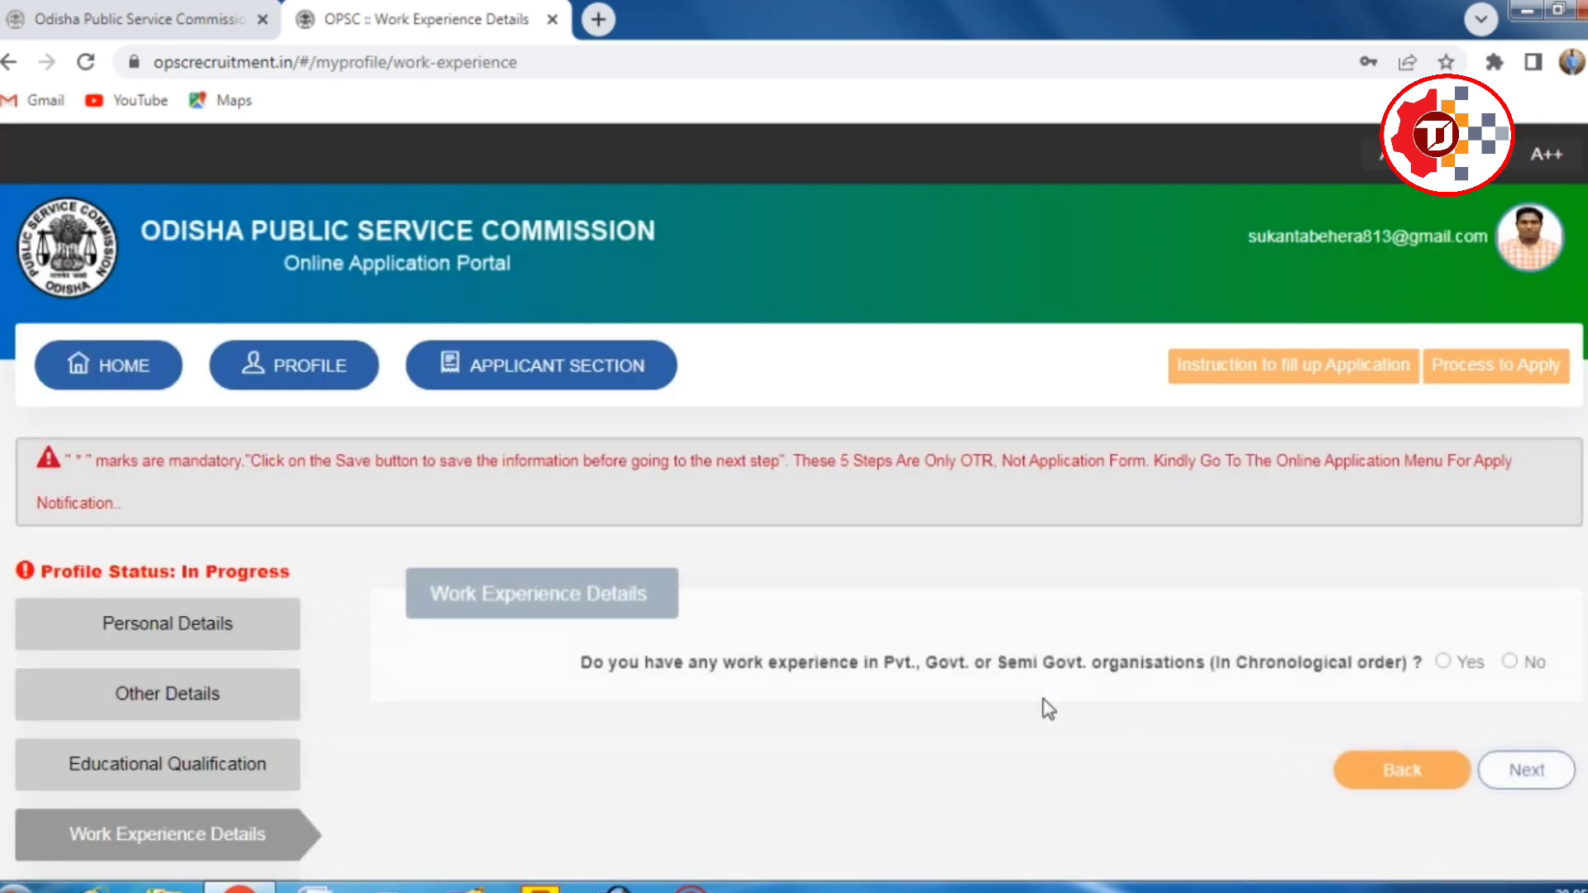
pyautogui.scroll(-3, 792, 476)
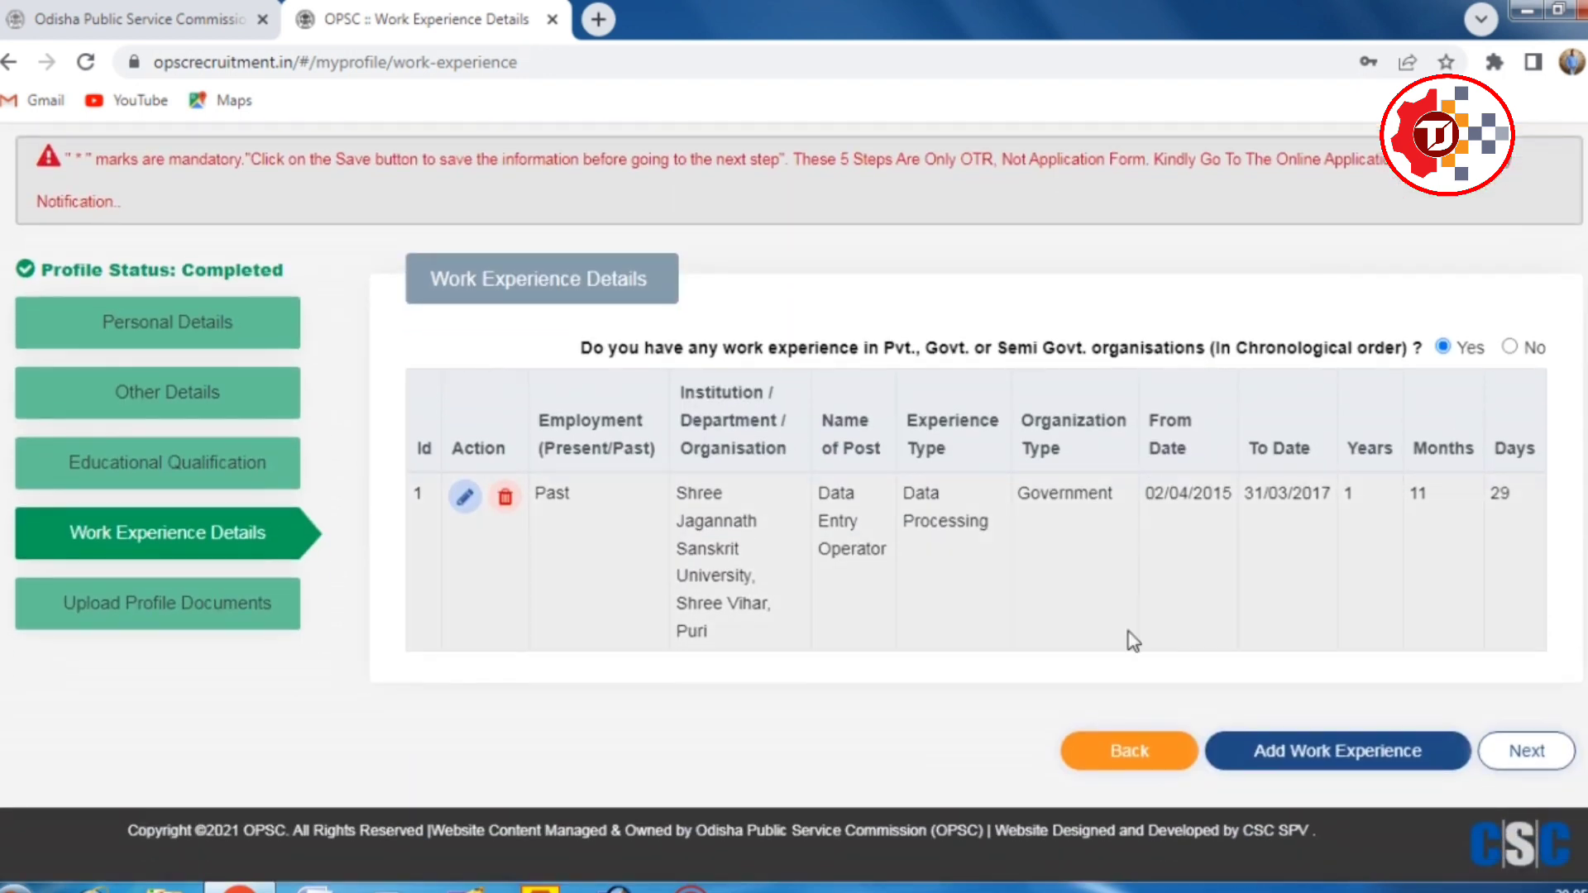
pyautogui.scroll(2, 418, 647)
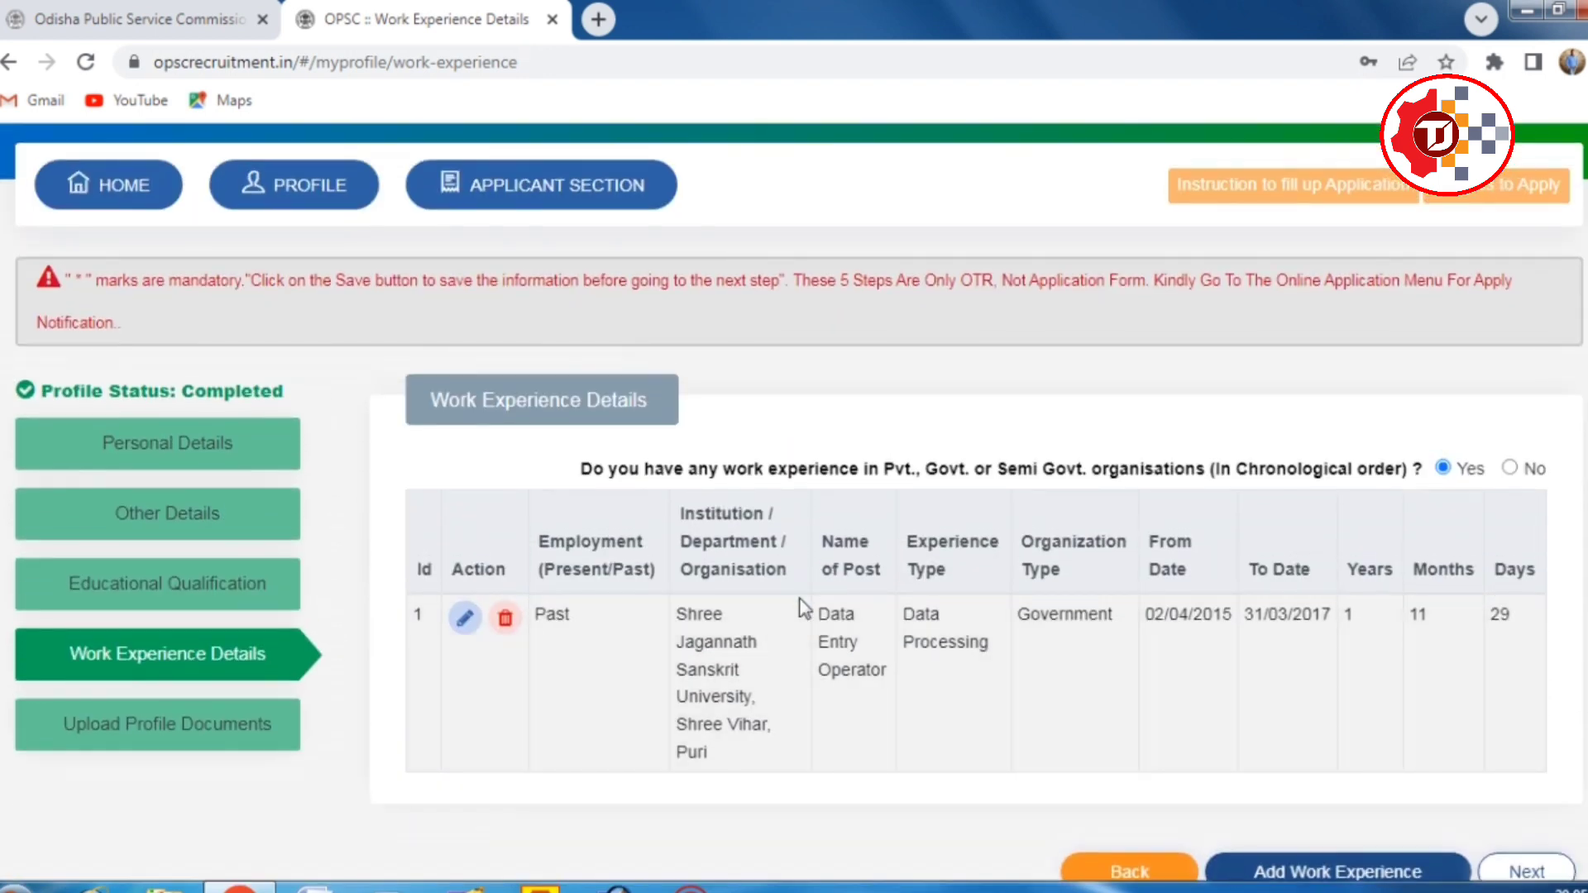
pyautogui.scroll(2, 804, 609)
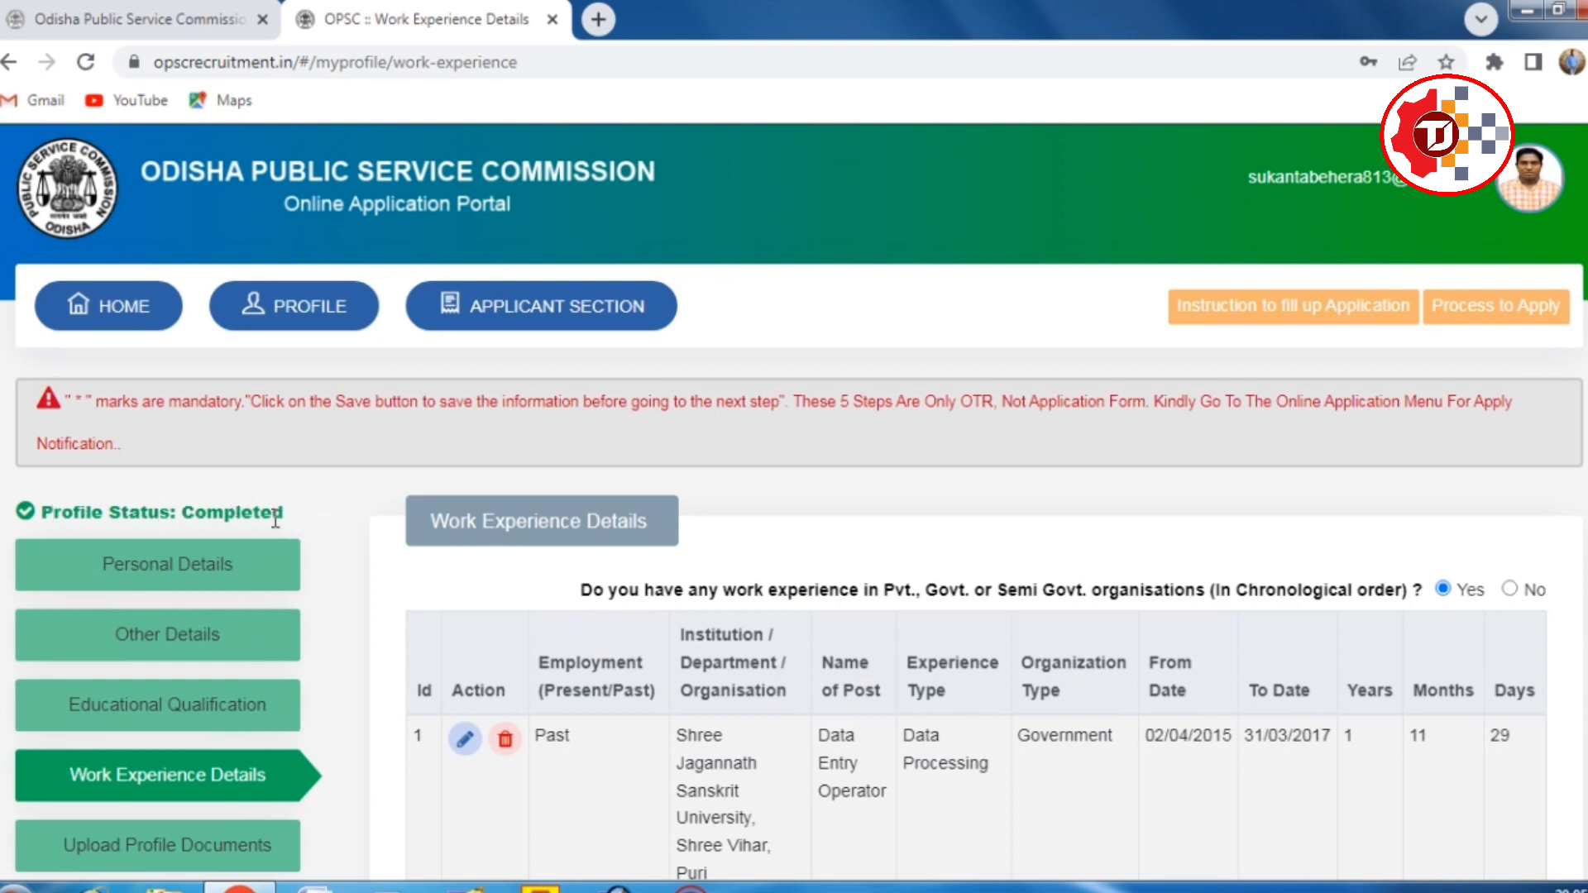
# Open the Apply Section and try to apply for Junior Assistant (Group-C) under ADVT.NO.13 OF 2023-24.
pyautogui.moveTo(556, 312)
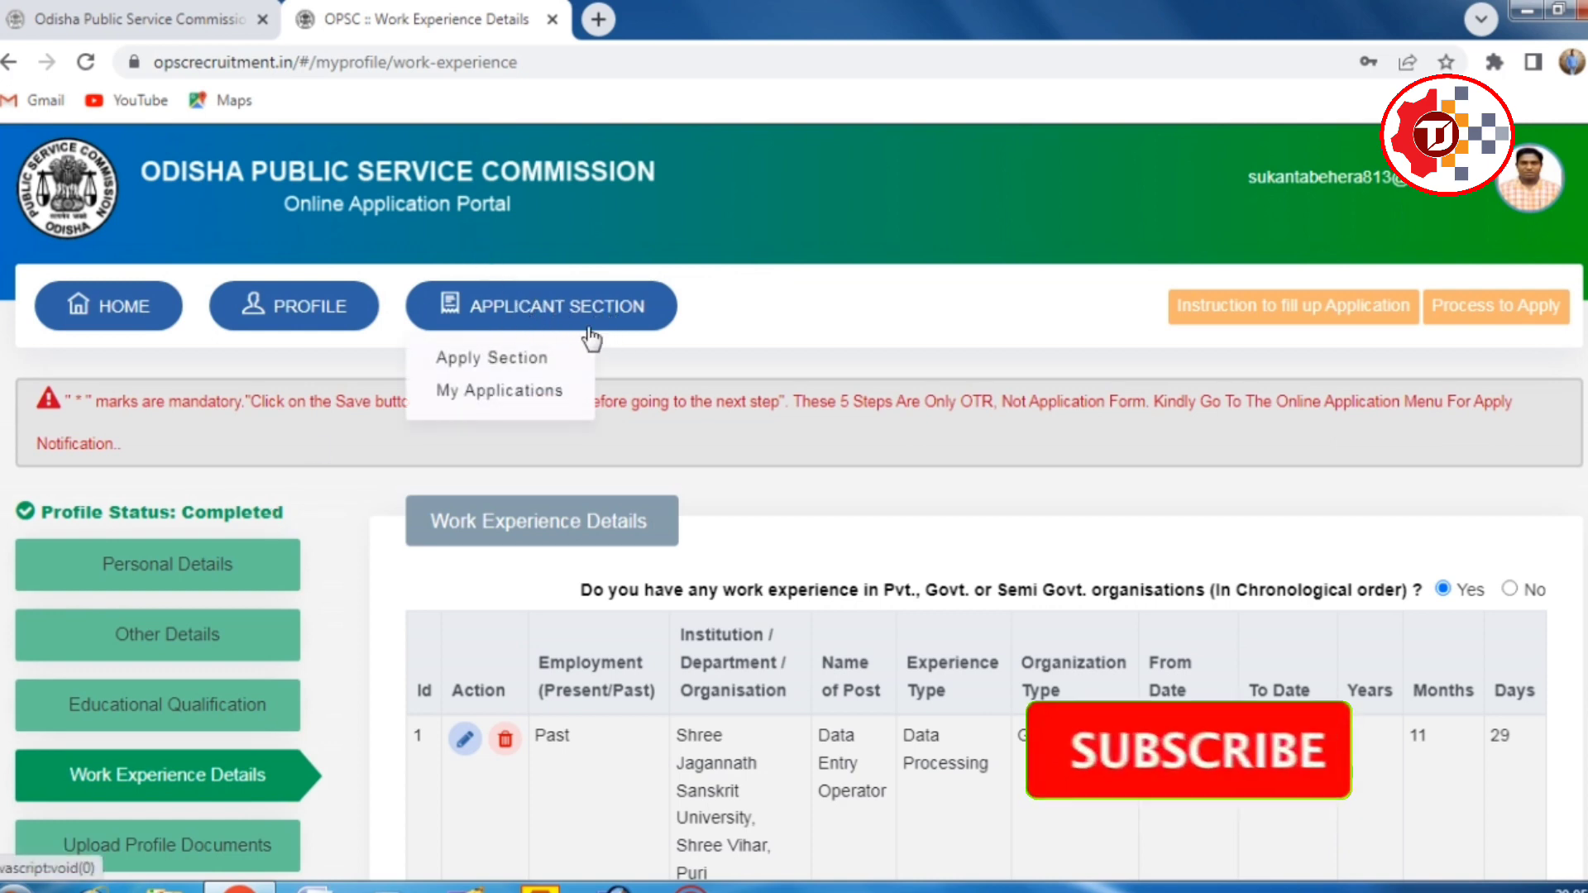
pyautogui.click(521, 361)
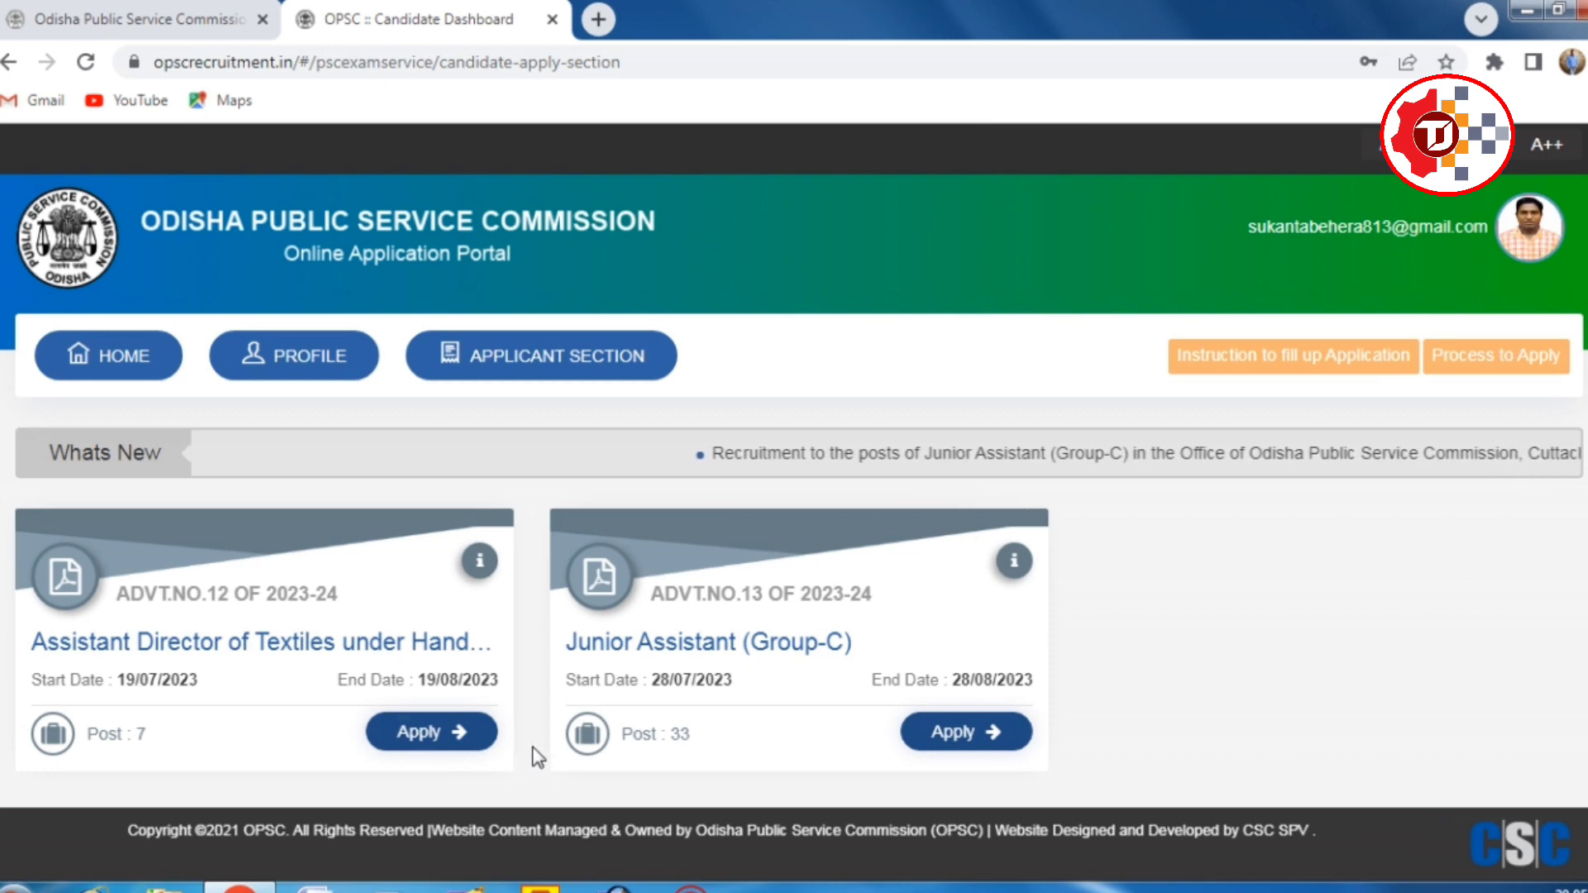
pyautogui.click(957, 736)
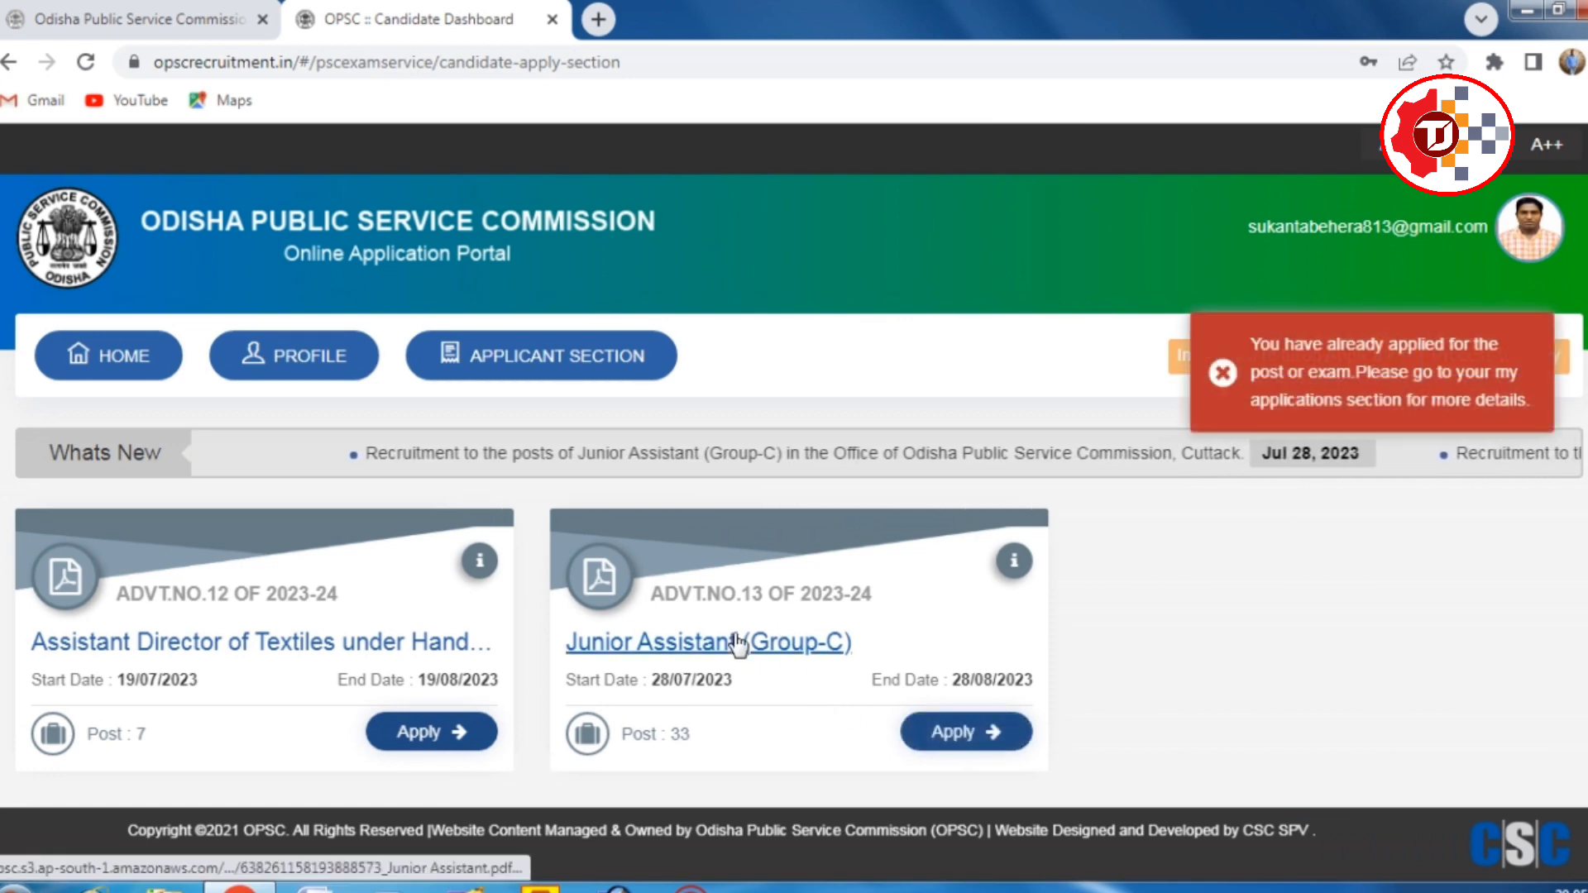